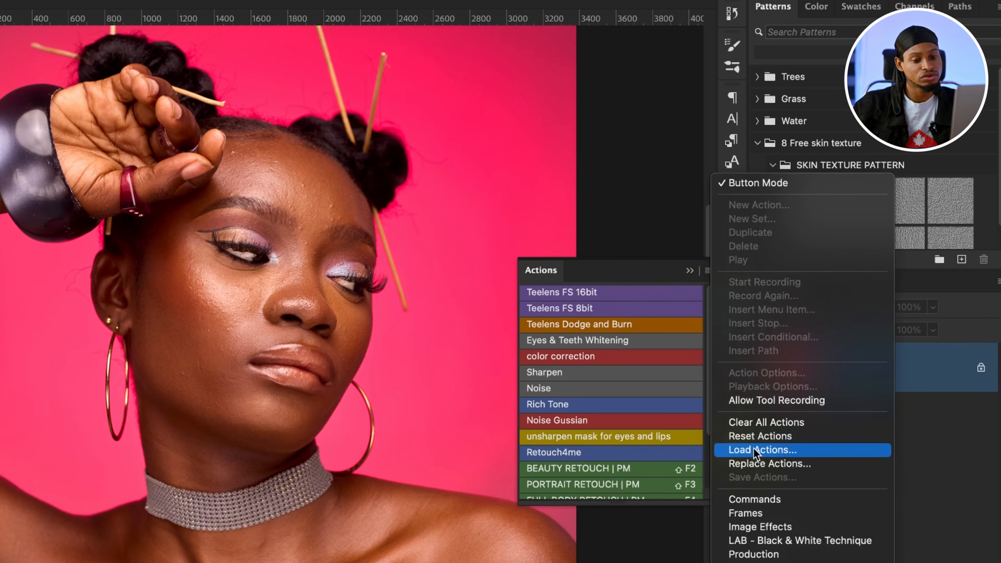
Step: Load the Teelens Action.atn action file from the Downloads folder
{"action": "left_click", "coordinate": [755, 450]}
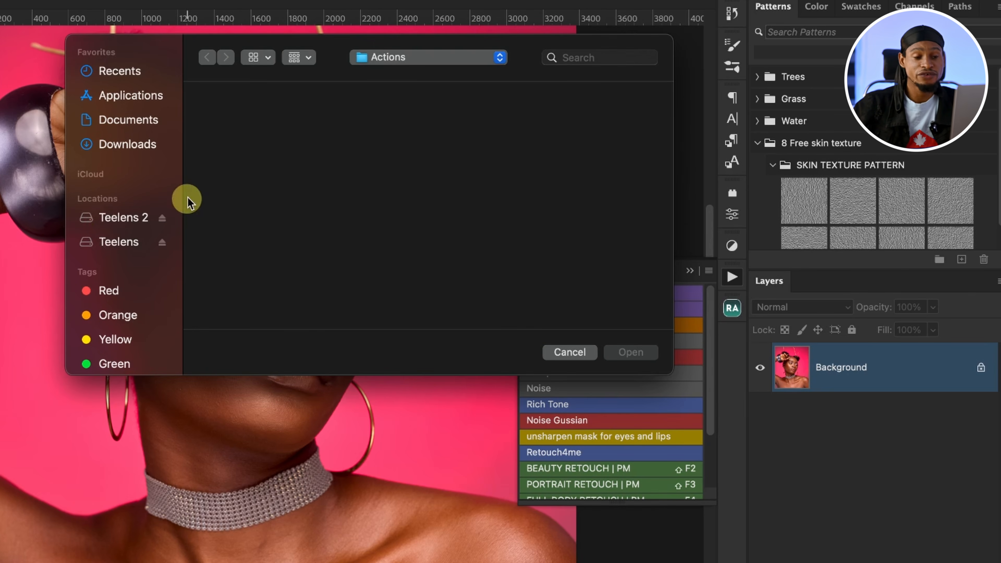
{"action": "left_click", "coordinate": [145, 144]}
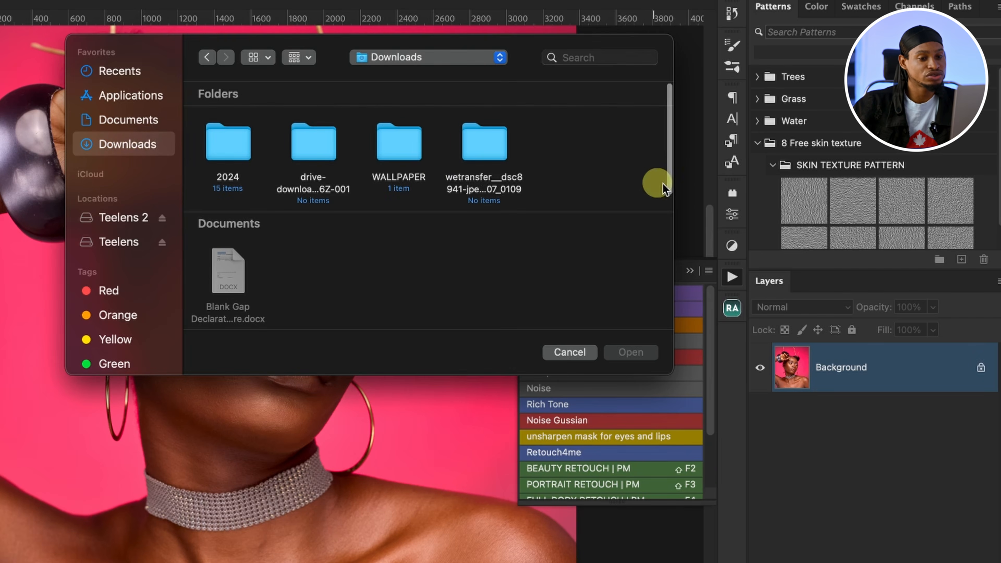
{"action": "left_click_drag", "start_coordinate": [666, 184], "coordinate": [674, 366]}
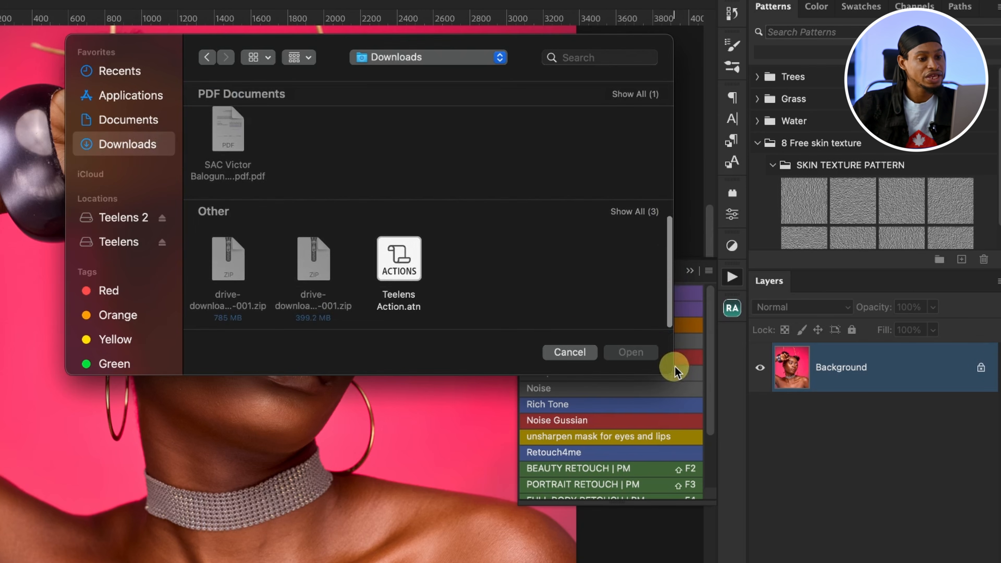
{"action": "left_click", "coordinate": [405, 280]}
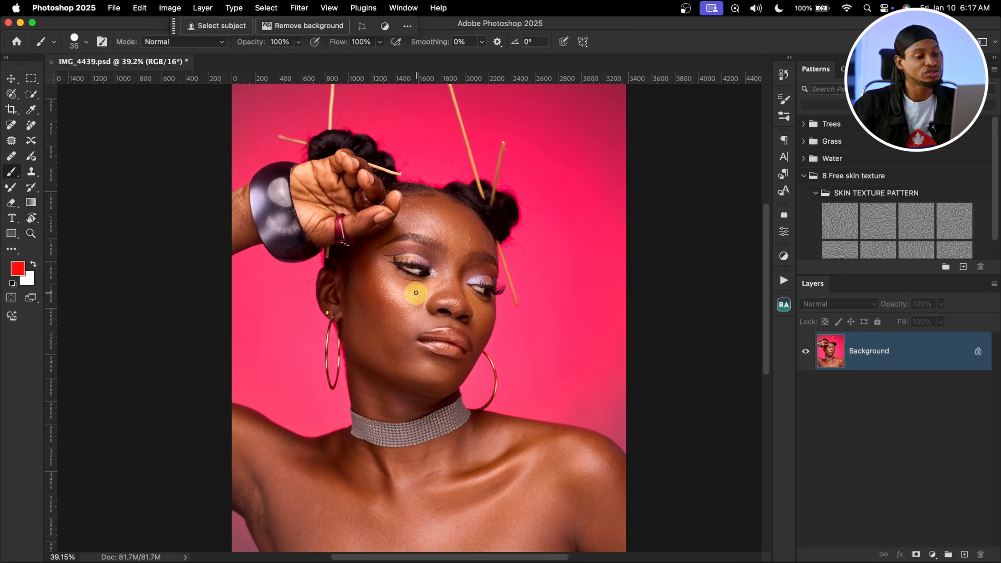
Step: Duplicate the Background layer of the portrait
{"action": "key", "text": "super+space"}
{"action": "mouse_move", "coordinate": [449, 237]}
{"action": "left_mouse_down"}
{"action": "mouse_move", "coordinate": [513, 233]}
{"action": "mouse_move", "coordinate": [520, 250]}
{"action": "mouse_move", "coordinate": [501, 249]}
{"action": "left_mouse_up"}
{"action": "key", "text": "super+space"}
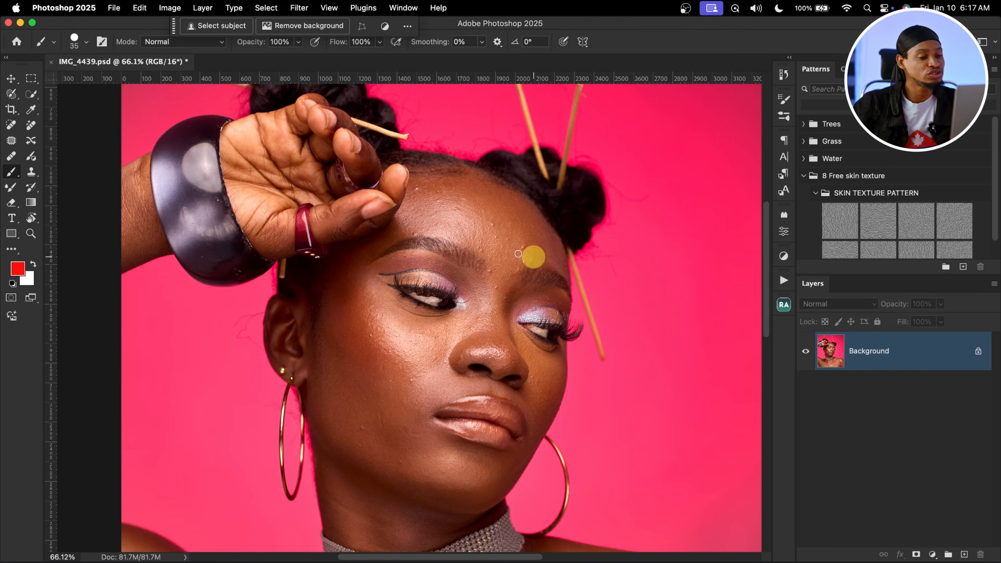
{"action": "key", "text": "super+space"}
{"action": "left_click_drag", "start_coordinate": [496, 246], "coordinate": [498, 236]}
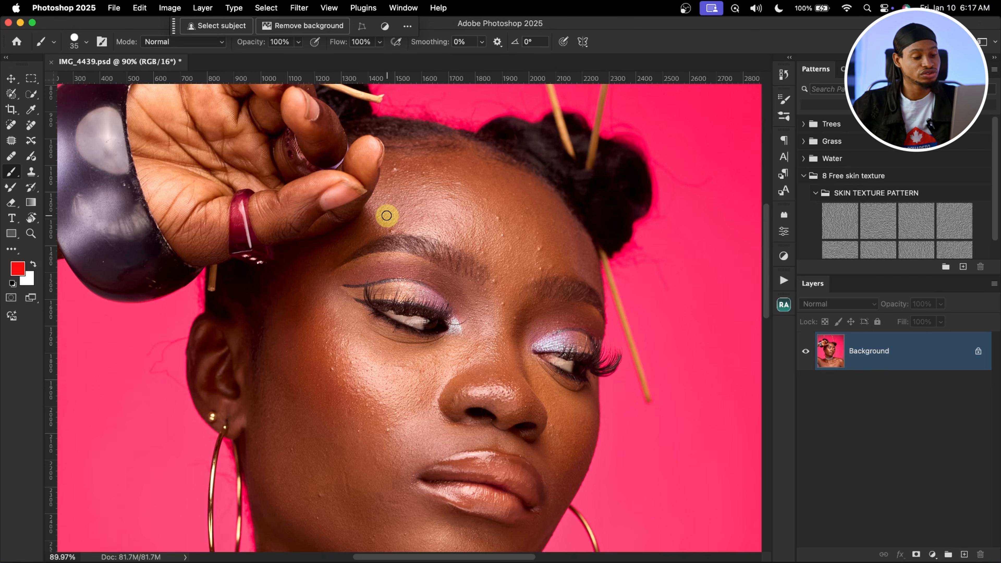
{"action": "key", "text": "super+space"}
{"action": "left_click_drag", "start_coordinate": [491, 313], "coordinate": [453, 273]}
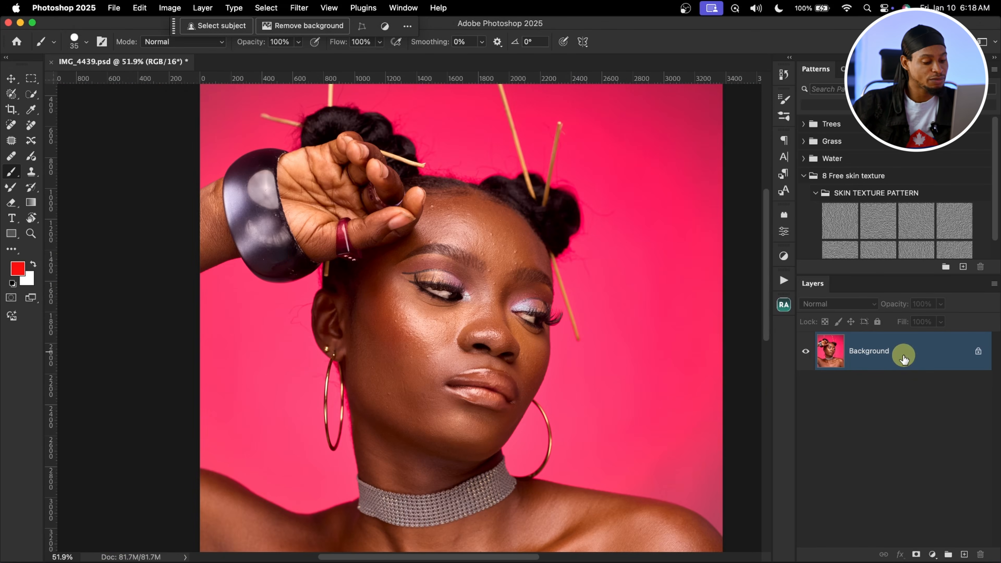
{"action": "key", "text": "super+j"}
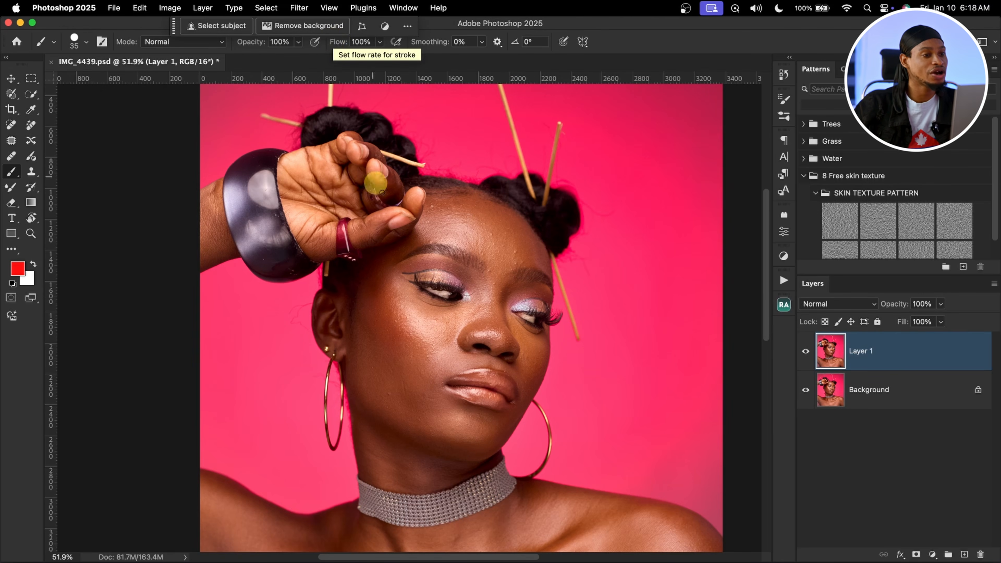
Step: Show the available actions, turning their Button Mode off and back on
{"action": "left_click", "coordinate": [401, 7]}
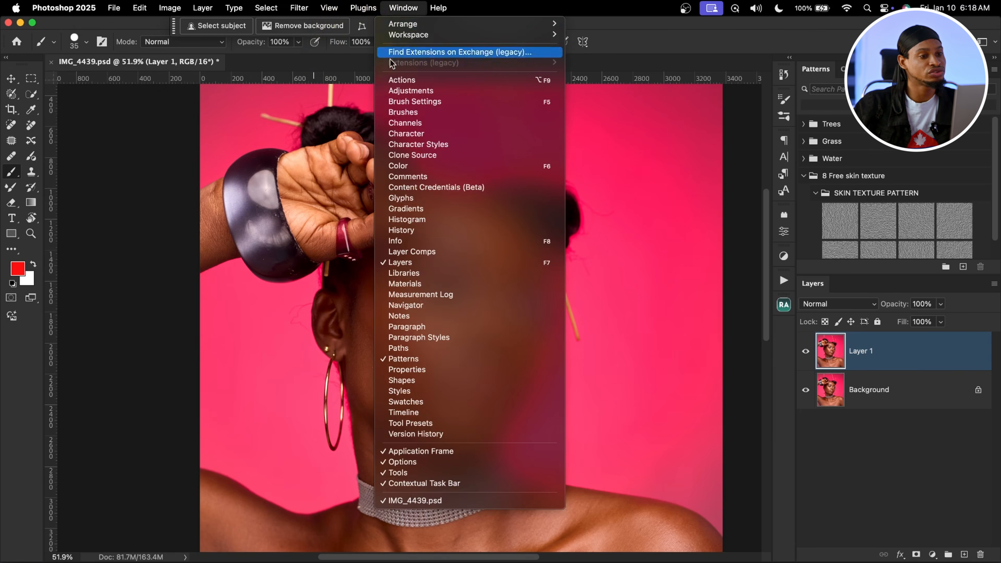
{"action": "left_click", "coordinate": [431, 81]}
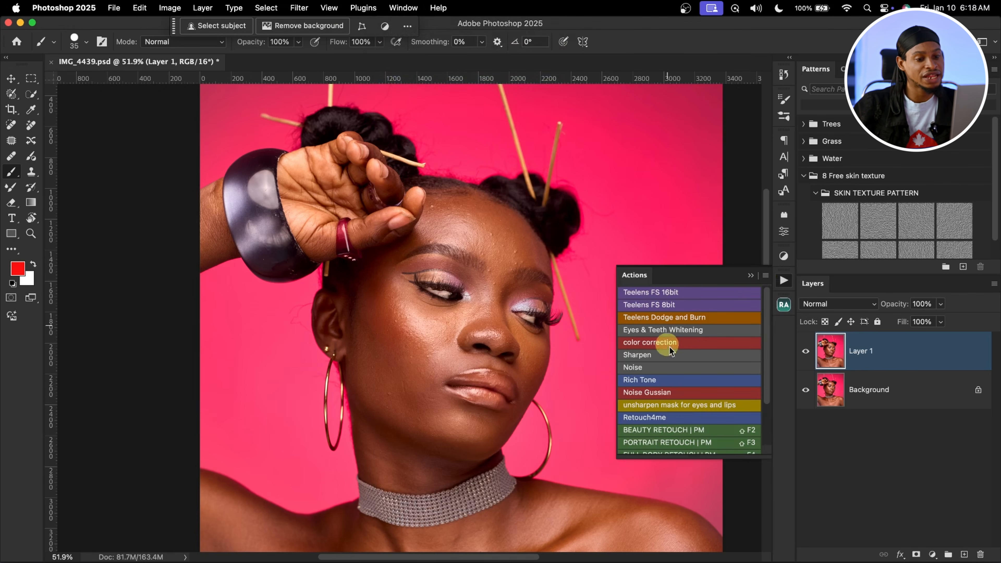
{"action": "left_click", "coordinate": [766, 274]}
{"action": "left_click", "coordinate": [712, 316]}
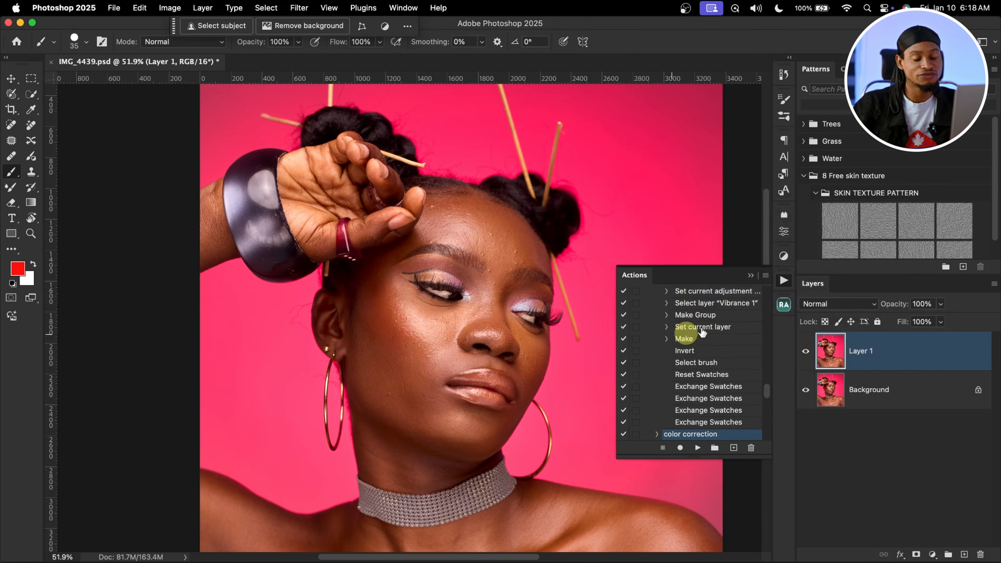
{"action": "left_click", "coordinate": [766, 276]}
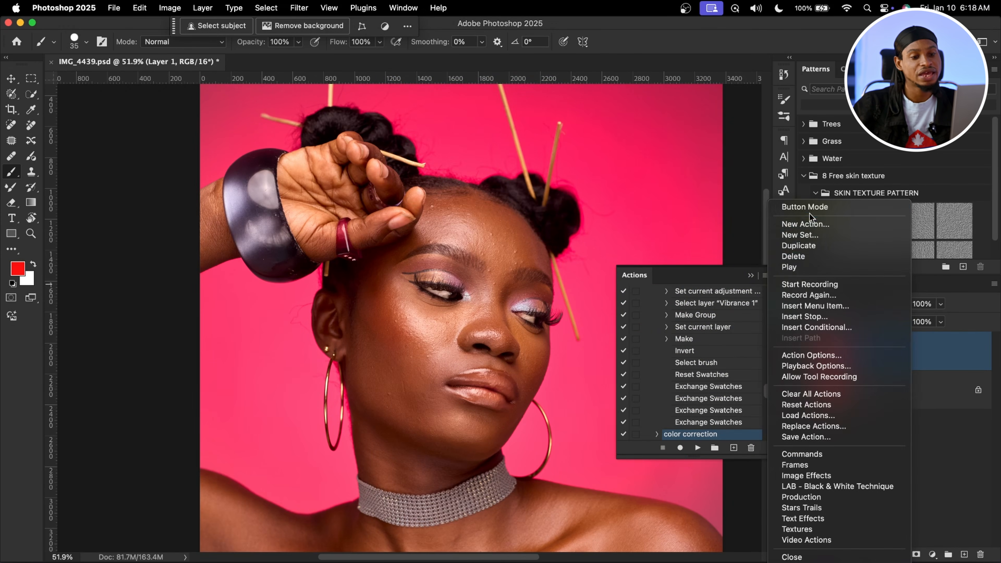
{"action": "left_click", "coordinate": [822, 208]}
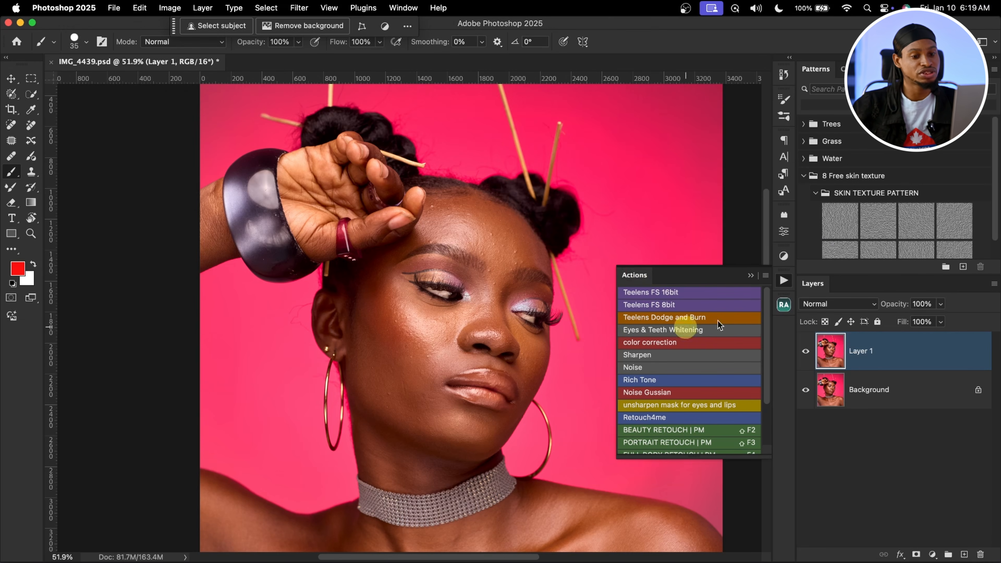
{"action": "left_click", "coordinate": [752, 276]}
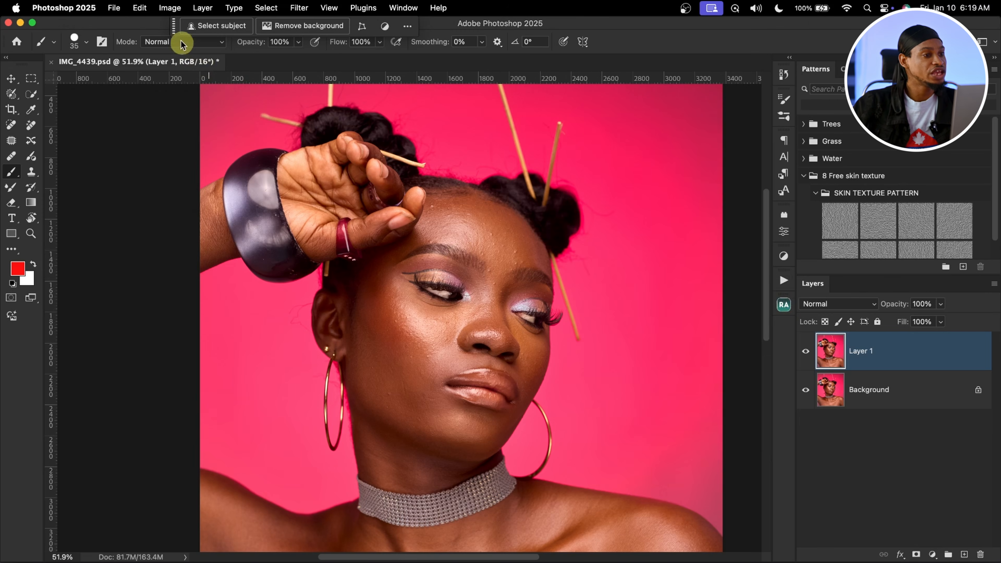
Step: Check which bit depth per channel the image uses
{"action": "left_click", "coordinate": [170, 8]}
{"action": "mouse_move", "coordinate": [204, 27]}
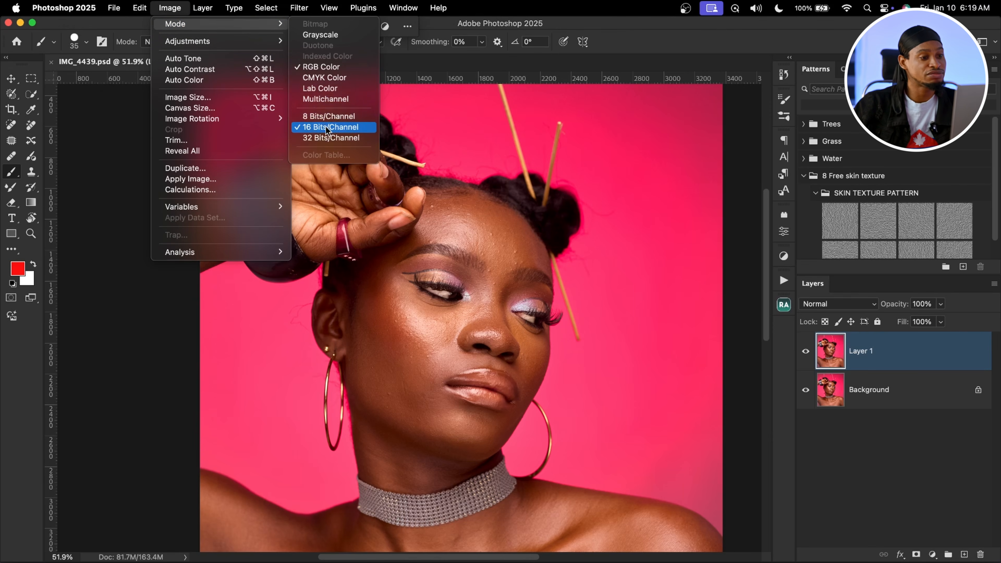
{"action": "left_click", "coordinate": [745, 194]}
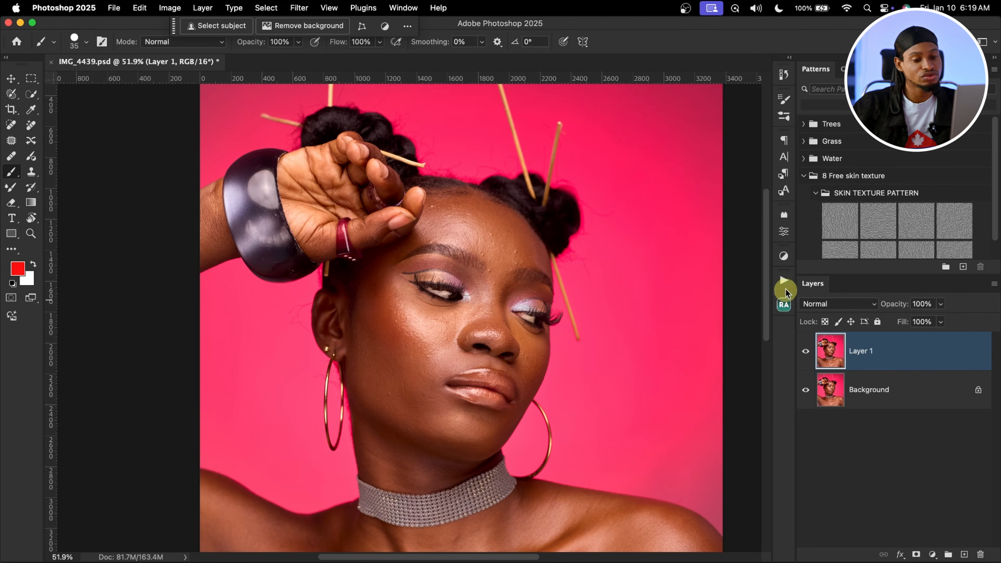
Step: Run the Teelens FS 16bit action with a Gaussian Blur radius of 10 pixels for the low layer
{"action": "left_click", "coordinate": [783, 283]}
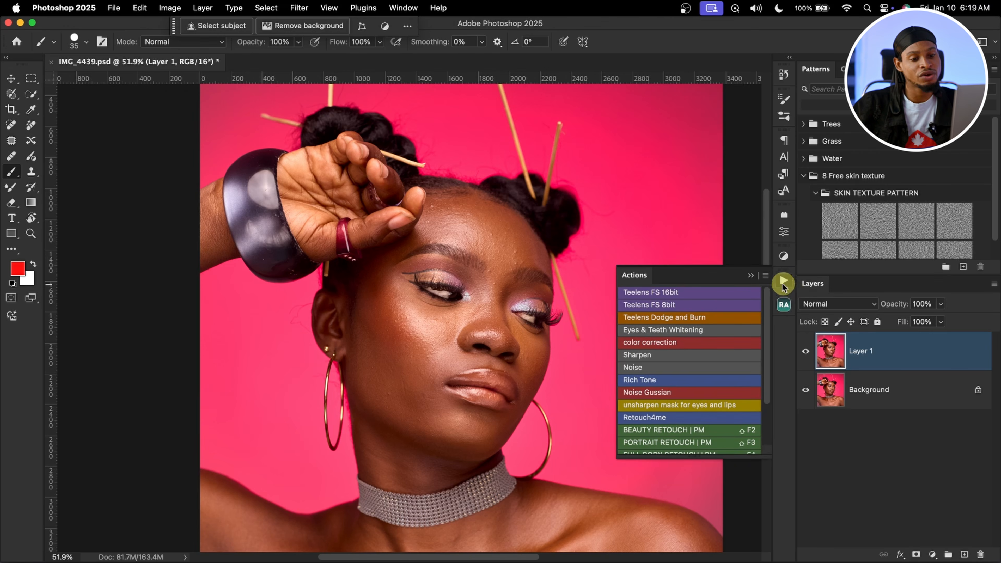
{"action": "left_click", "coordinate": [750, 275]}
{"action": "left_click", "coordinate": [401, 8]}
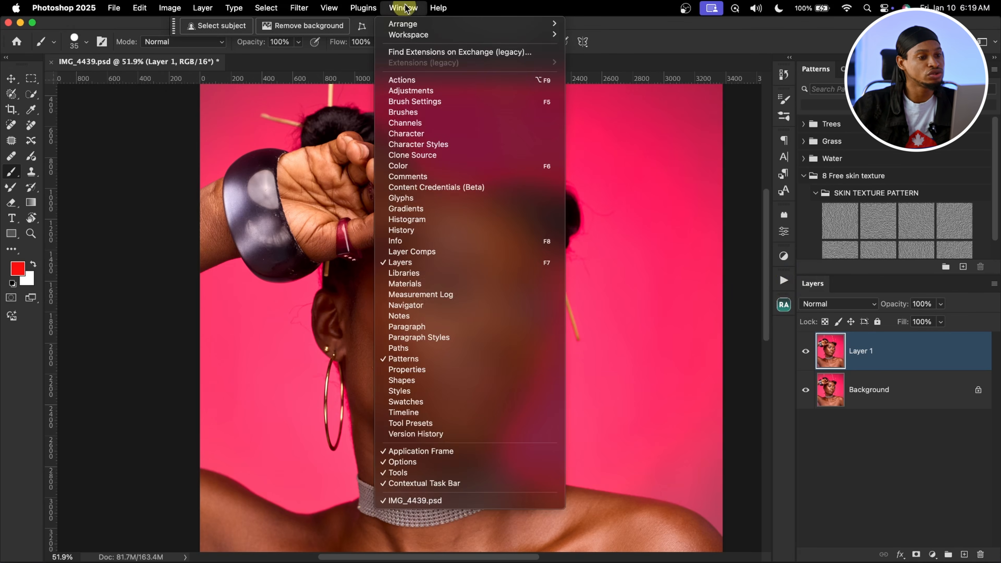
{"action": "left_click", "coordinate": [402, 80]}
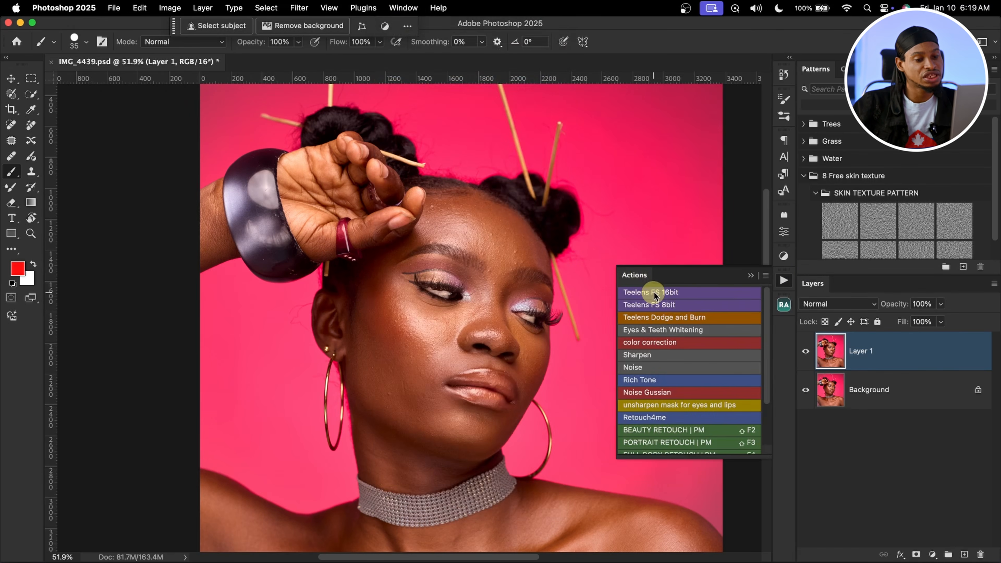
{"action": "left_click", "coordinate": [670, 292]}
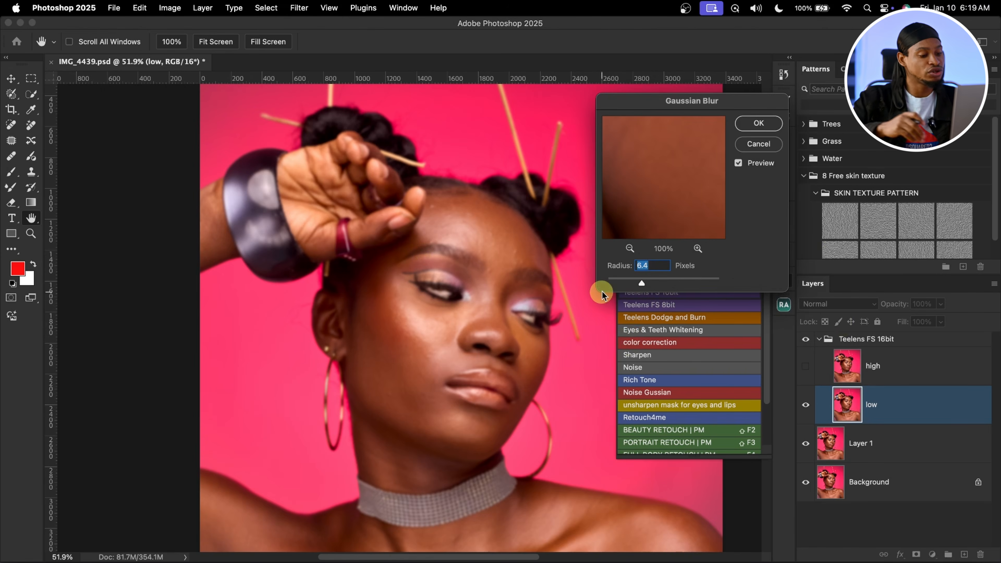
{"action": "type", "text": "10"}
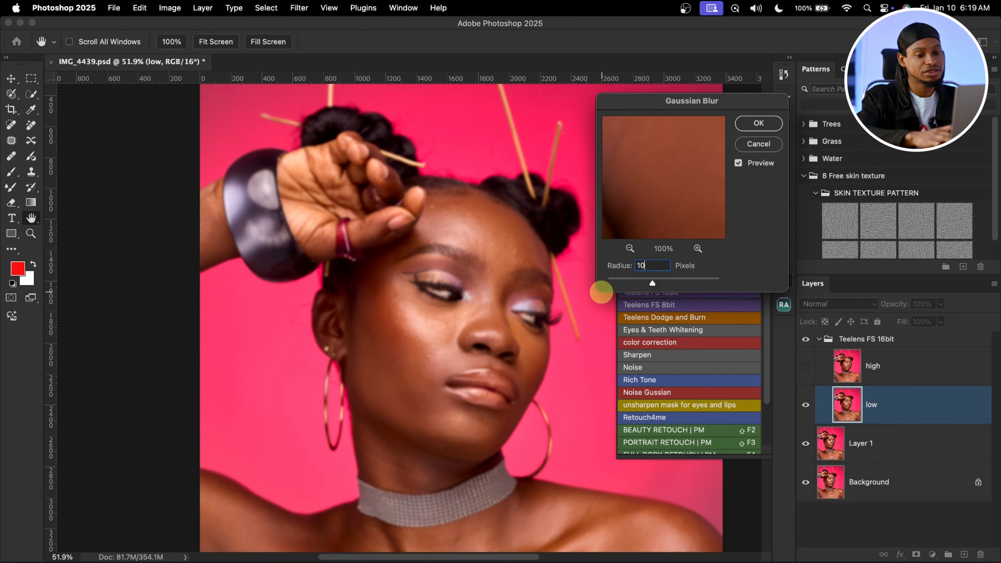
{"action": "left_click", "coordinate": [755, 124]}
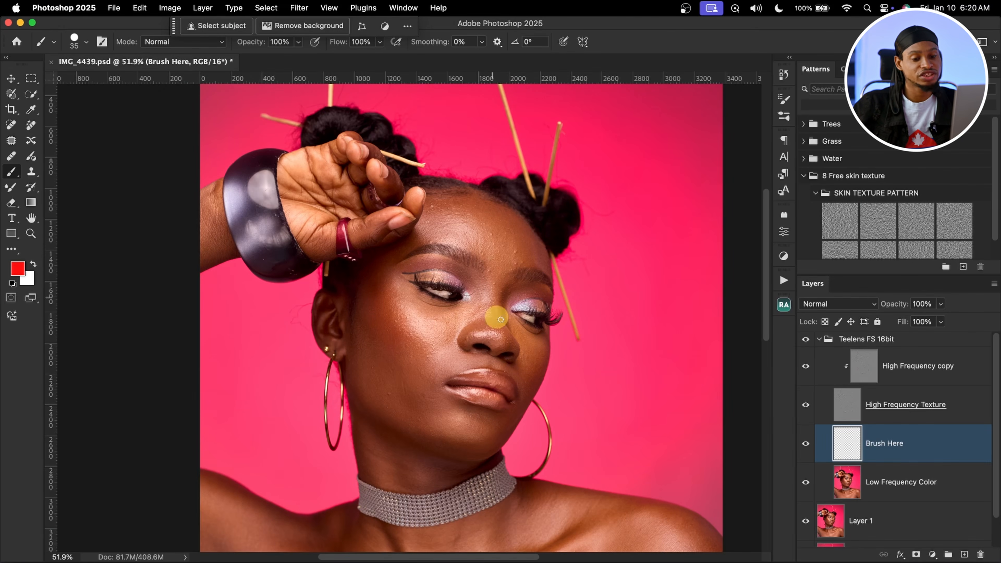
Step: Examine the High Frequency copy, High Frequency Texture and Low Frequency Color layers, and inspect the facial skin up close
{"action": "left_click", "coordinate": [915, 369]}
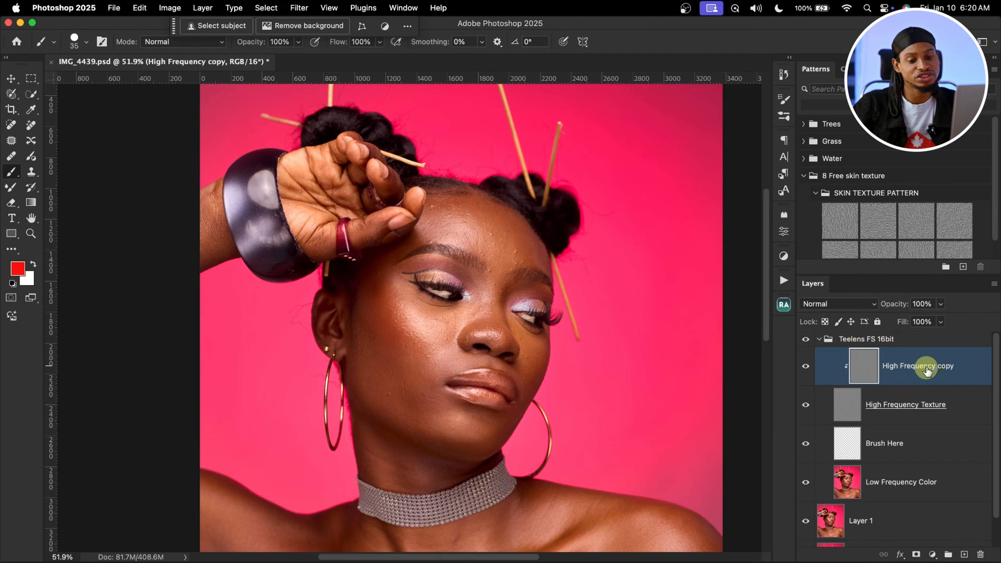
{"action": "left_click", "coordinate": [854, 413]}
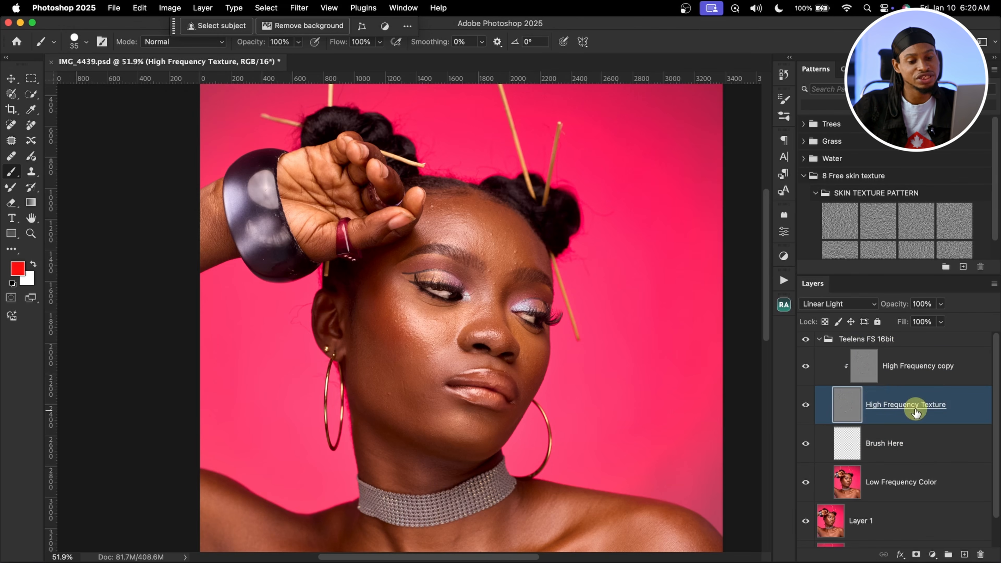
{"action": "left_click", "coordinate": [865, 491]}
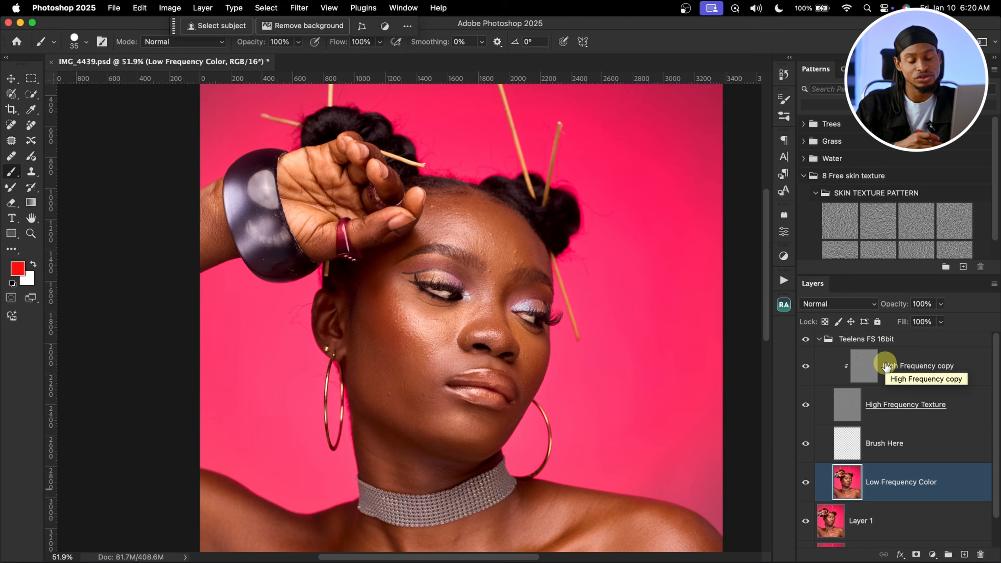
{"action": "scroll", "coordinate": [480, 273], "scroll_direction": "up", "scroll_amount": 5}
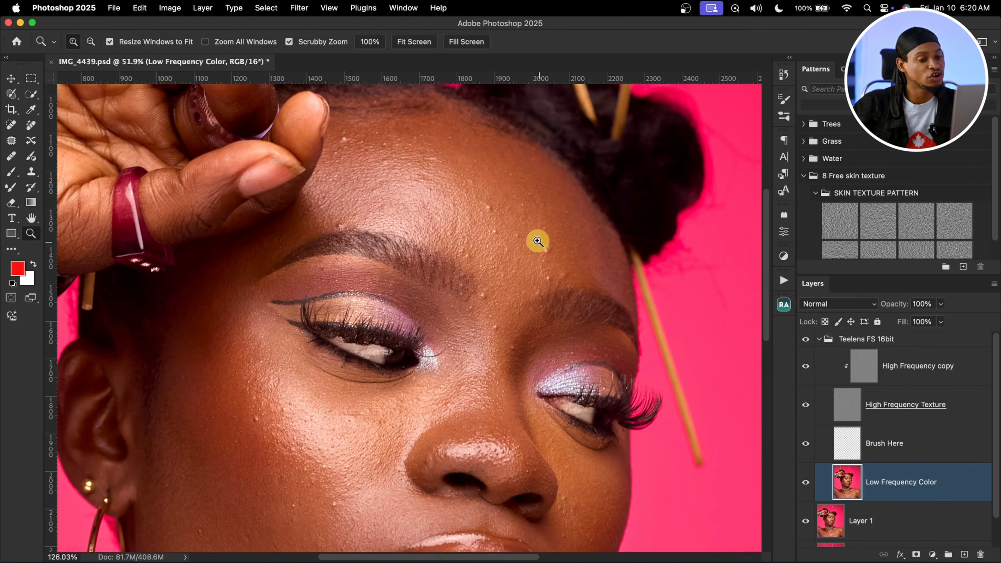
{"action": "scroll", "coordinate": [417, 242], "scroll_direction": "down", "scroll_amount": 4}
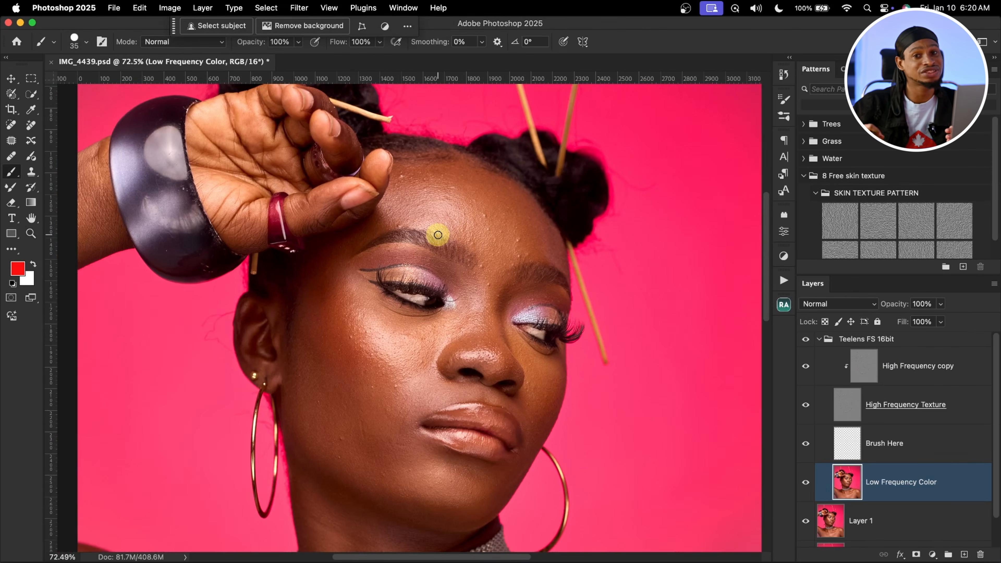
{"action": "key", "text": "z"}
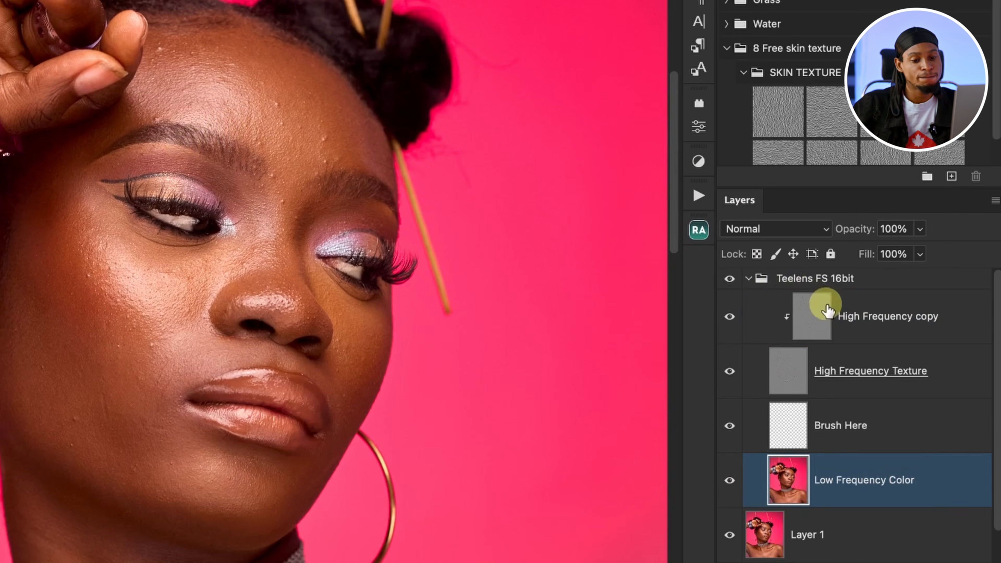
Step: Select the High Frequency copy layer and activate the Clone Stamp tool in Normal mode
{"action": "left_click", "coordinate": [828, 310]}
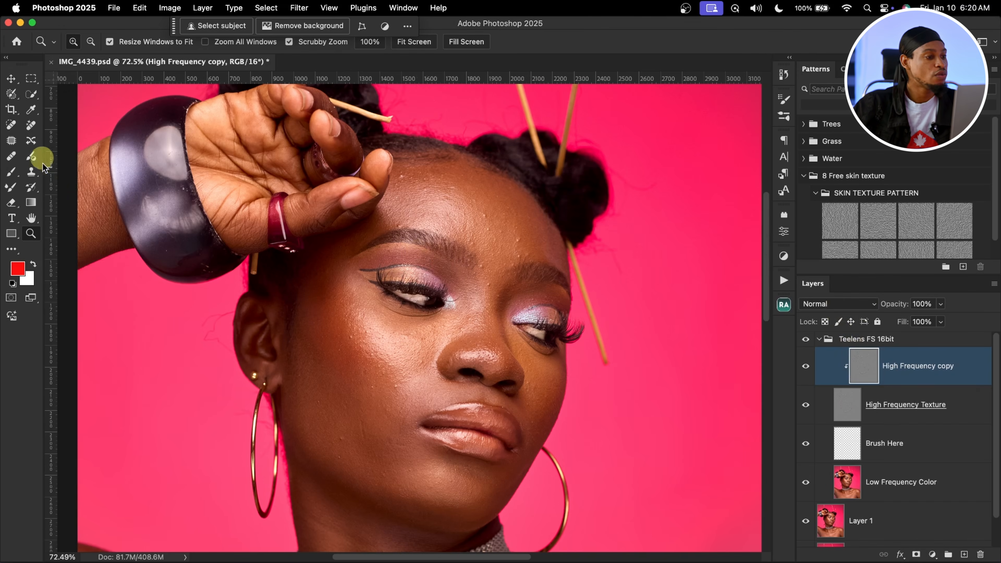
{"action": "left_click", "coordinate": [31, 174]}
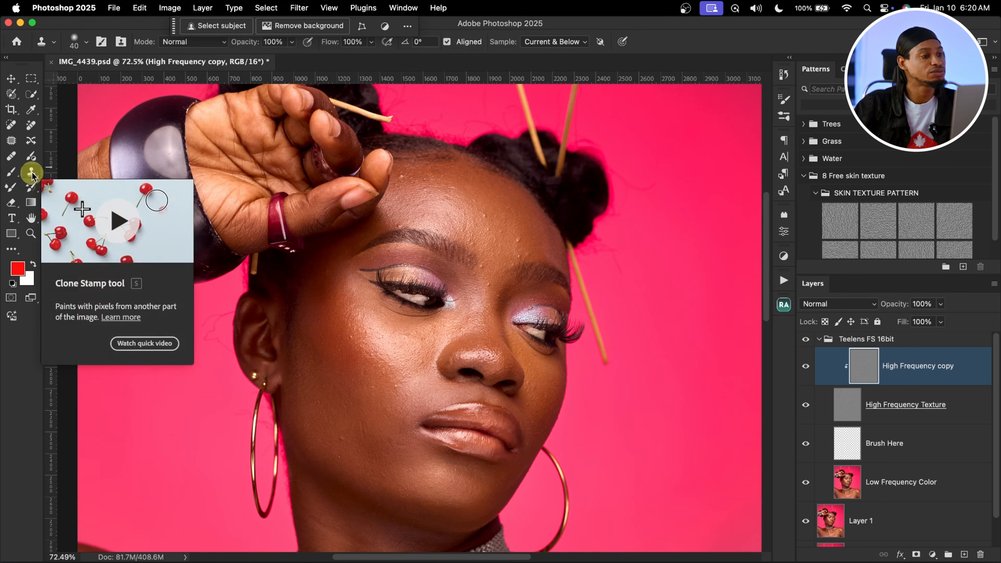
{"action": "left_click", "coordinate": [85, 42]}
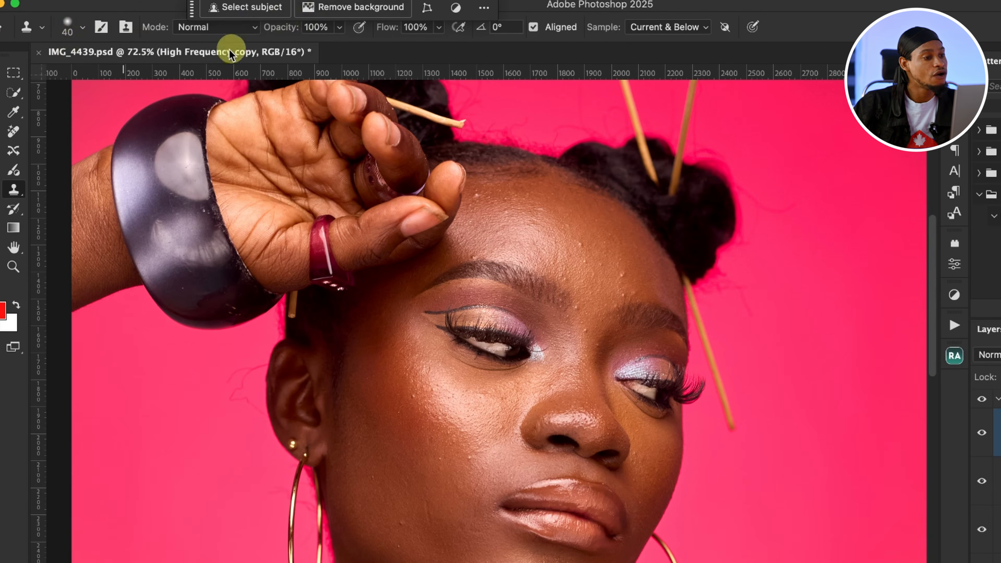
{"action": "left_click", "coordinate": [209, 33]}
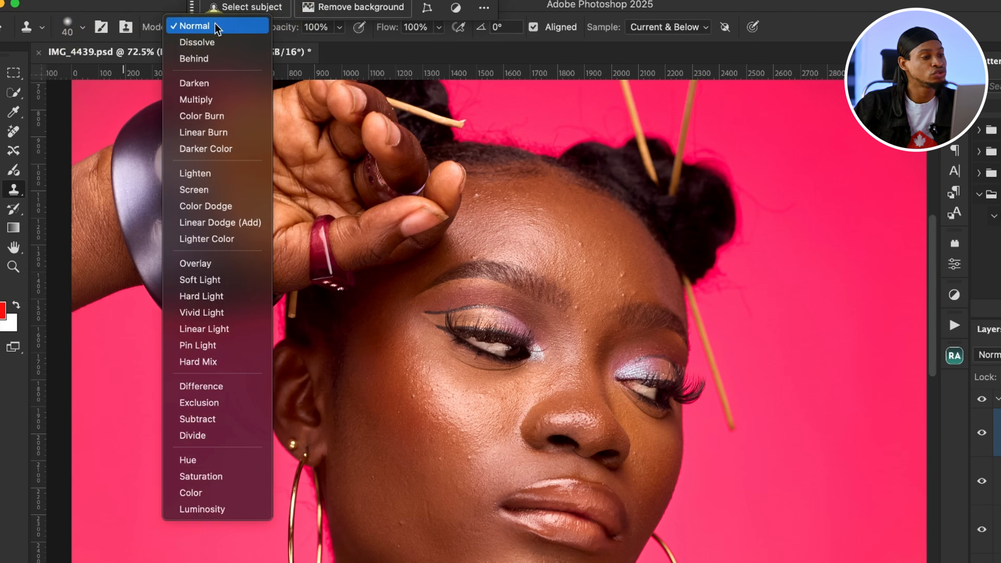
{"action": "left_click", "coordinate": [216, 26]}
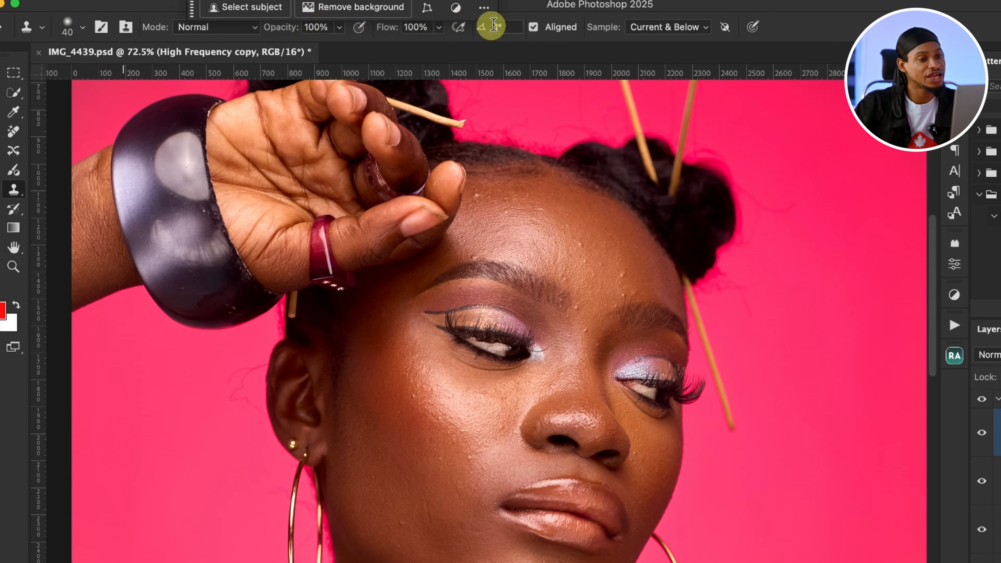
Step: Set the Clone Stamp tool to sample from Current Layer
{"action": "left_click", "coordinate": [669, 27]}
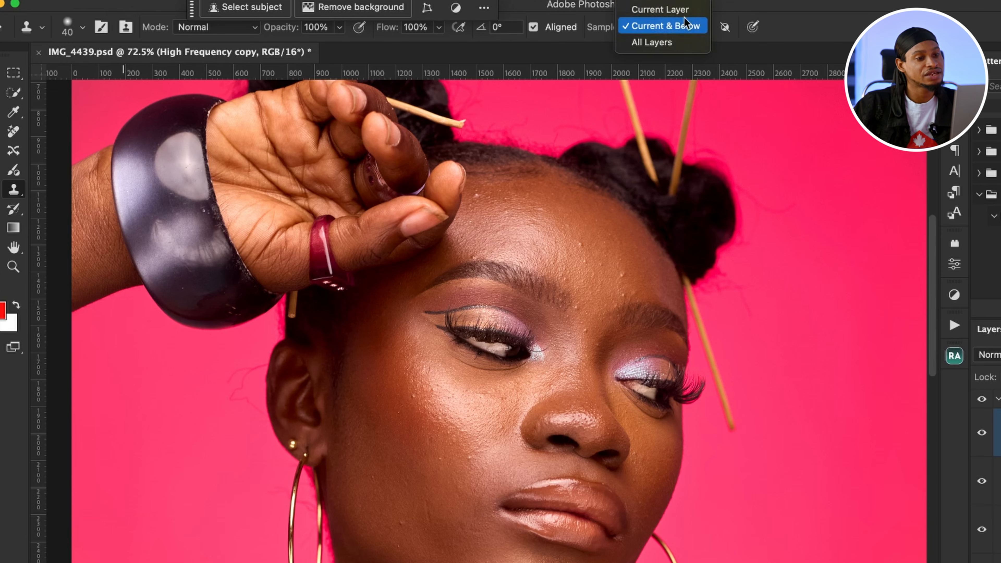
{"action": "left_click", "coordinate": [672, 12]}
{"action": "left_click", "coordinate": [670, 24]}
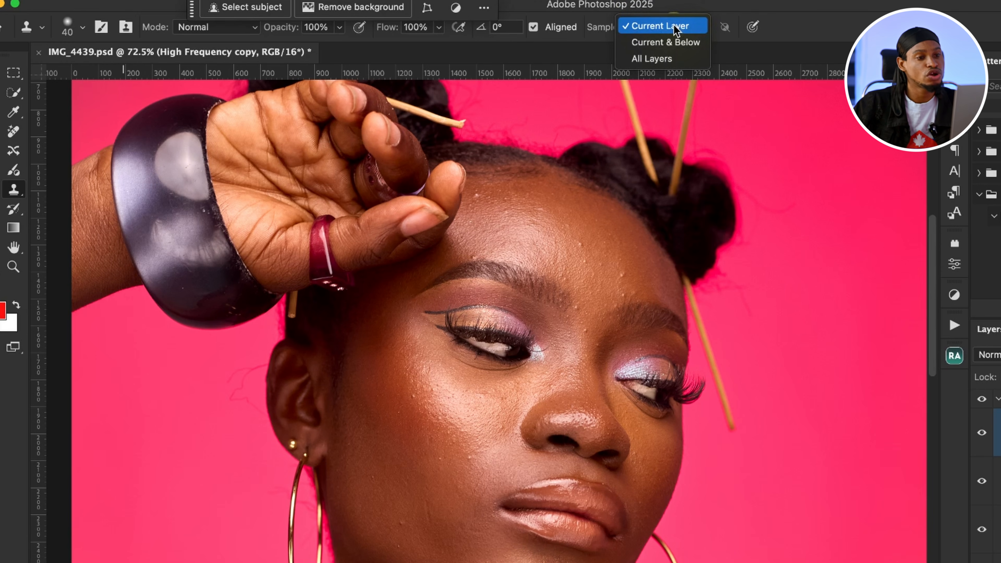
Step: Keep the Clone Stamp sampling from Current Layer and reduce its brush size to 20 pixels
{"action": "left_click", "coordinate": [665, 27]}
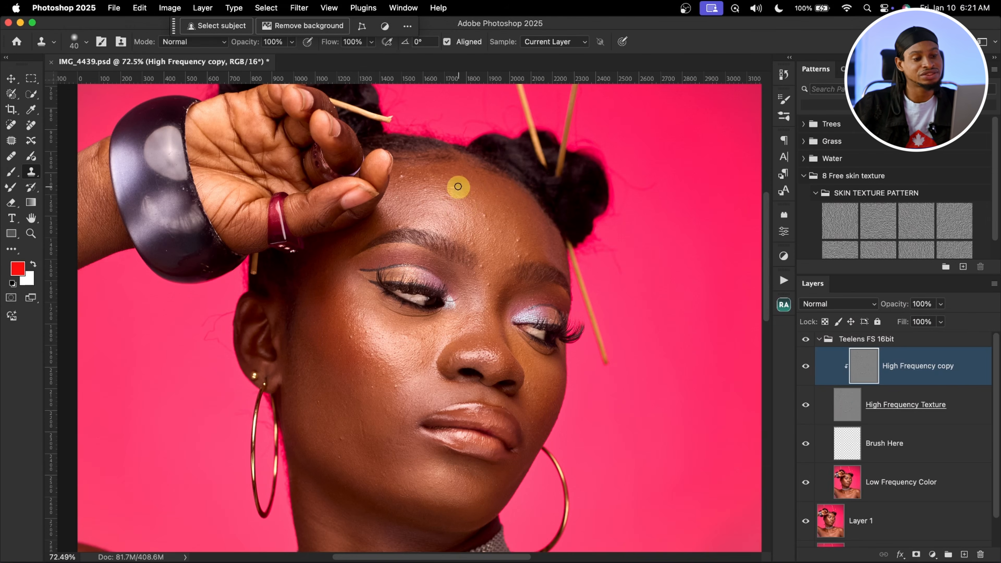
{"action": "key", "text": "z"}
{"action": "left_click_drag", "start_coordinate": [494, 207], "coordinate": [519, 205]}
{"action": "key", "text": "s"}
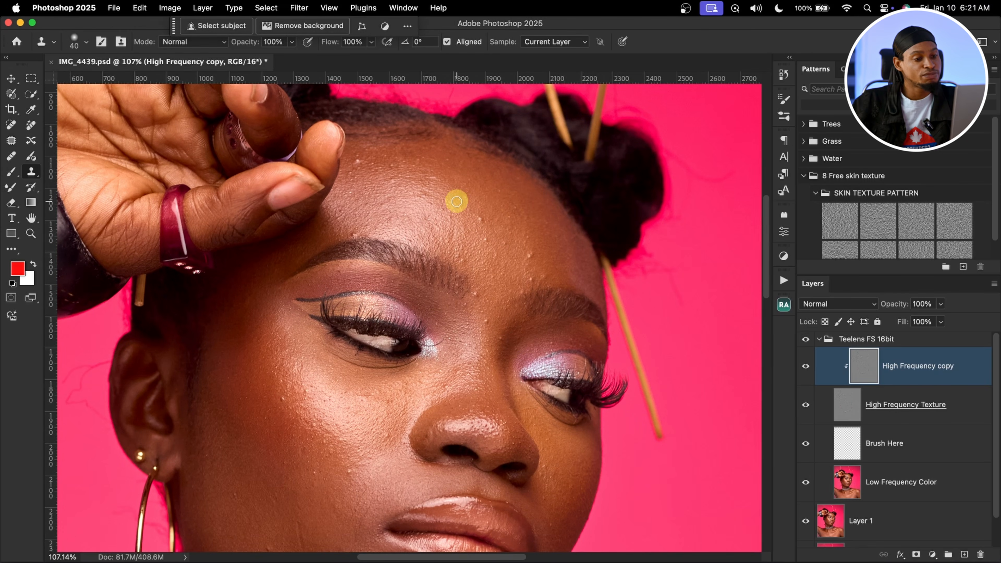
{"action": "key", "text": "bracketleft"}
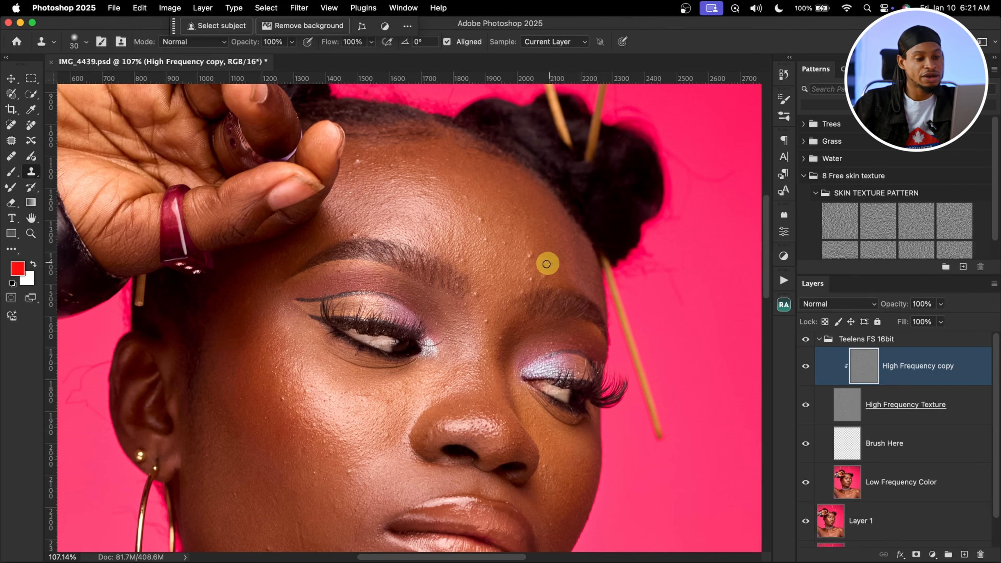
{"action": "key", "text": "bracketleft"}
{"action": "key", "text": "bracketleft"}
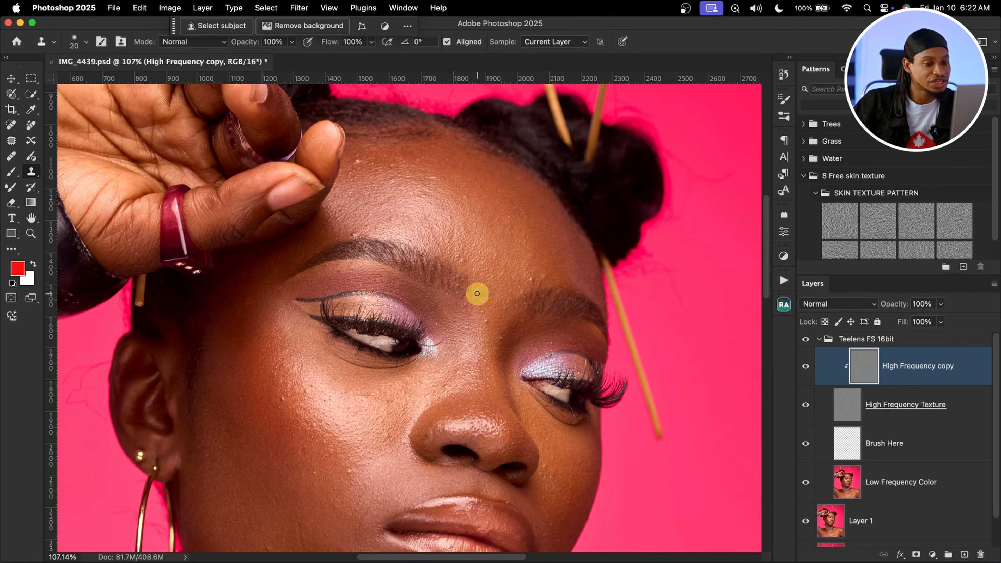
Step: Clone clean skin texture over the bumps between the eyebrows on the High Frequency copy layer
{"action": "left_click", "coordinate": [498, 306], "text": "alt"}
{"action": "left_click", "coordinate": [485, 321]}
{"action": "left_click_drag", "start_coordinate": [501, 339], "coordinate": [499, 332]}
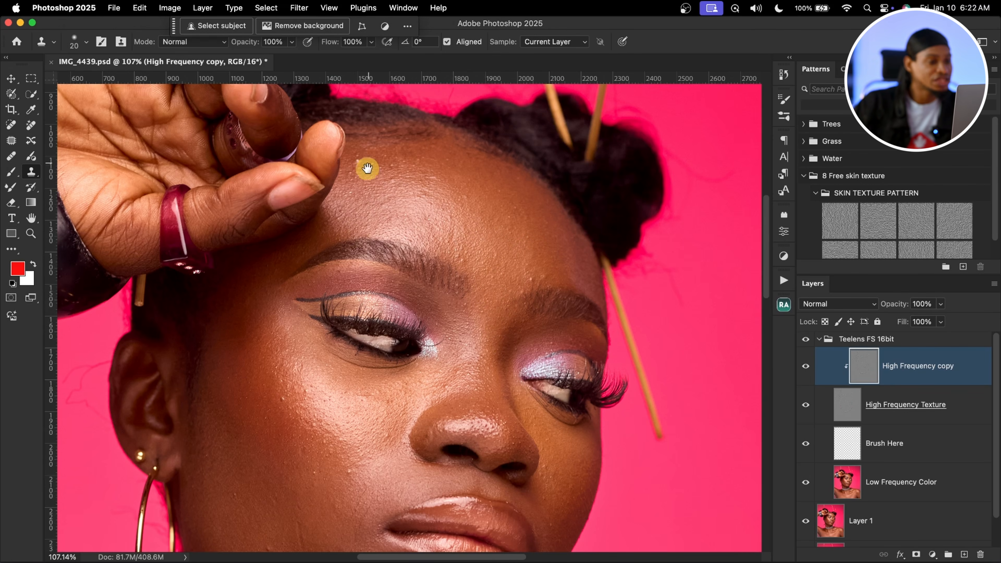
Step: Clone away the small bumps on the upper forehead beside the raised hand and below the hairline, resampling nearby clean texture
{"action": "left_click_drag", "start_coordinate": [366, 168], "coordinate": [377, 223]}
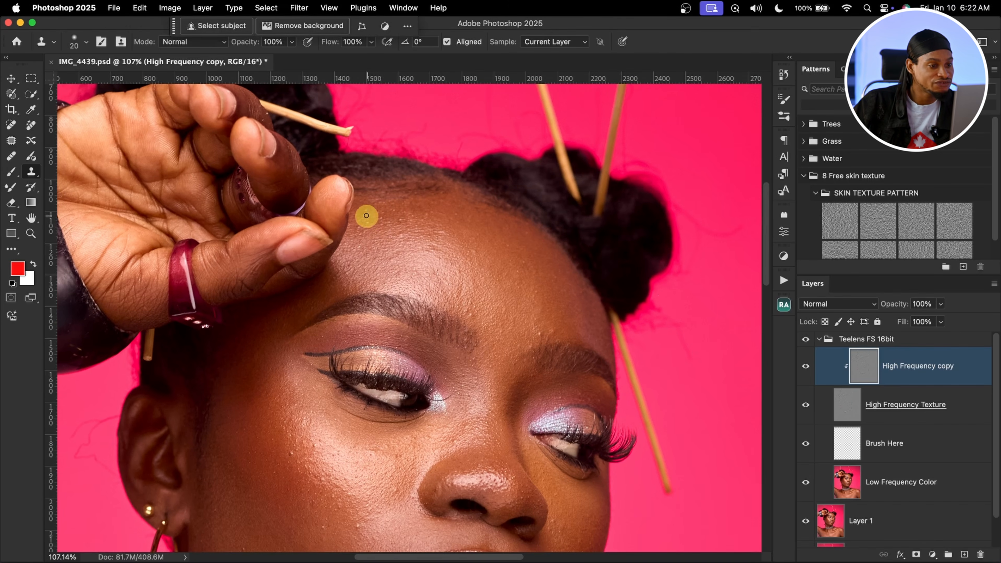
{"action": "left_click", "coordinate": [381, 219]}
{"action": "left_click", "coordinate": [397, 215], "text": "alt"}
{"action": "left_click", "coordinate": [377, 210]}
{"action": "left_click", "coordinate": [380, 218]}
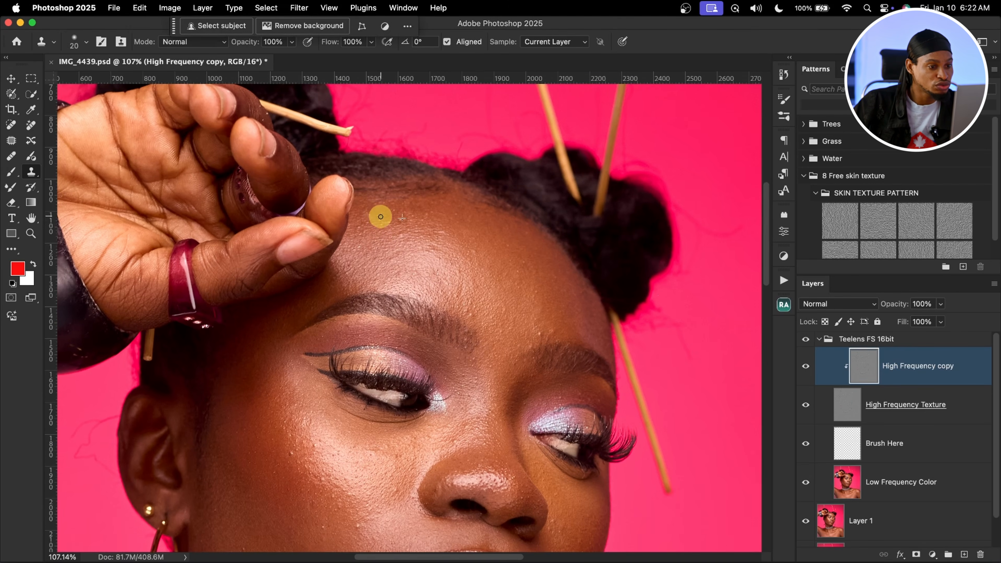
{"action": "left_click", "coordinate": [410, 223]}
{"action": "left_click", "coordinate": [401, 235]}
{"action": "left_click", "coordinate": [444, 254], "text": "alt"}
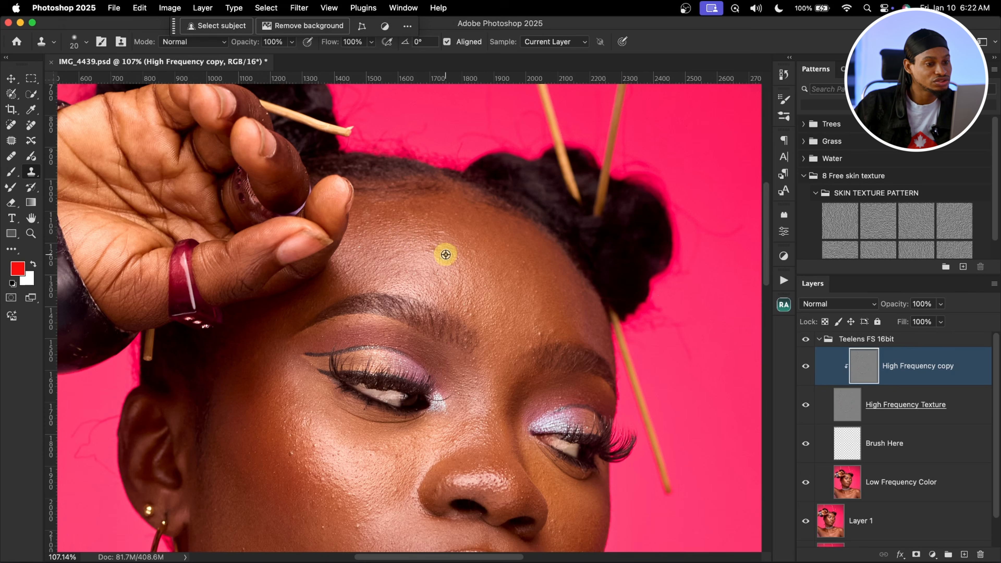
{"action": "left_click", "coordinate": [441, 233]}
{"action": "left_click", "coordinate": [408, 218]}
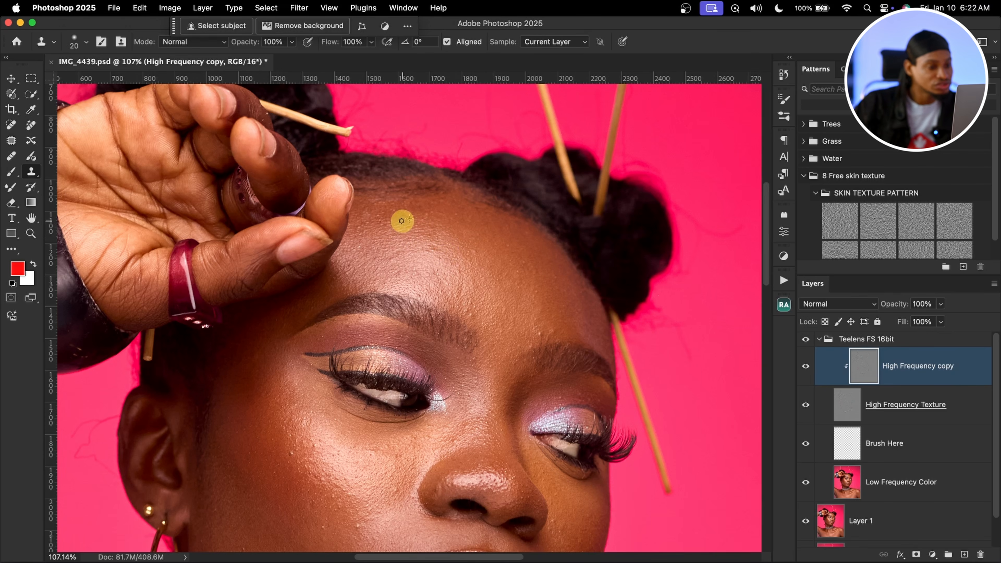
{"action": "left_click", "coordinate": [444, 241], "text": "alt"}
Step: Clone clean texture over the blemishes on the lower forehead just above the eyebrows
{"action": "left_click_drag", "start_coordinate": [488, 328], "coordinate": [473, 223]}
{"action": "left_click", "coordinate": [521, 206], "text": "alt"}
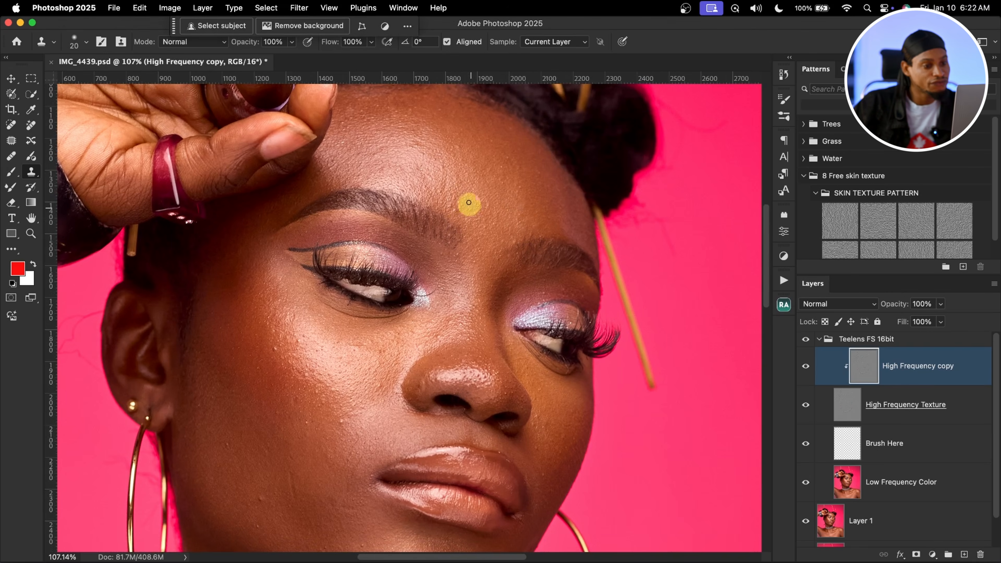
{"action": "mouse_move", "coordinate": [454, 209]}
{"action": "left_mouse_down"}
{"action": "mouse_move", "coordinate": [480, 201]}
{"action": "mouse_move", "coordinate": [450, 210]}
{"action": "mouse_move", "coordinate": [475, 151]}
{"action": "mouse_move", "coordinate": [456, 147]}
{"action": "mouse_move", "coordinate": [478, 159]}
{"action": "mouse_move", "coordinate": [460, 153]}
{"action": "mouse_move", "coordinate": [424, 169]}
{"action": "mouse_move", "coordinate": [444, 177]}
{"action": "mouse_move", "coordinate": [484, 155]}
{"action": "mouse_move", "coordinate": [520, 180]}
{"action": "mouse_move", "coordinate": [501, 169]}
{"action": "mouse_move", "coordinate": [518, 167]}
{"action": "mouse_move", "coordinate": [509, 183]}
{"action": "mouse_move", "coordinate": [509, 158]}
{"action": "mouse_move", "coordinate": [497, 199]}
{"action": "mouse_move", "coordinate": [521, 188]}
{"action": "left_mouse_up"}
Step: Reduce the Clone Stamp brush to 15 pixels and clone out the bumps on the highlighted cheek below the eye
{"action": "left_click_drag", "start_coordinate": [486, 233], "coordinate": [585, 137]}
{"action": "left_click", "coordinate": [377, 262], "text": "alt"}
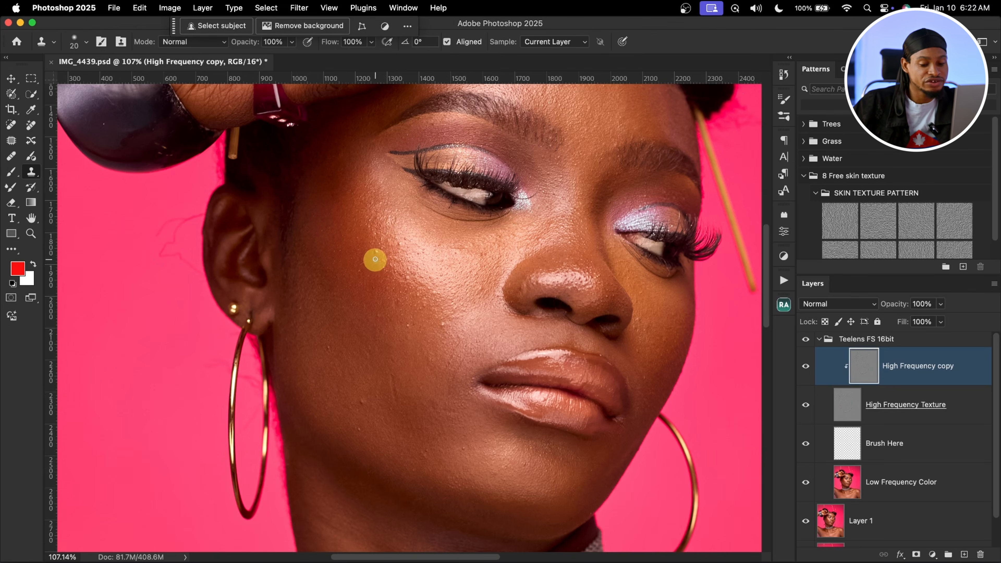
{"action": "key", "text": "bracketleft"}
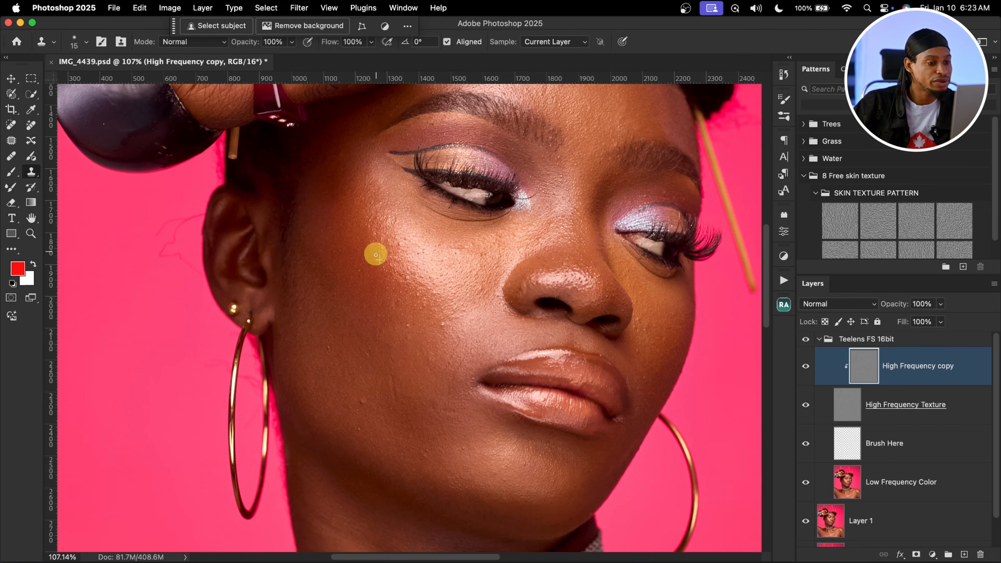
{"action": "left_click", "coordinate": [396, 242], "text": "alt"}
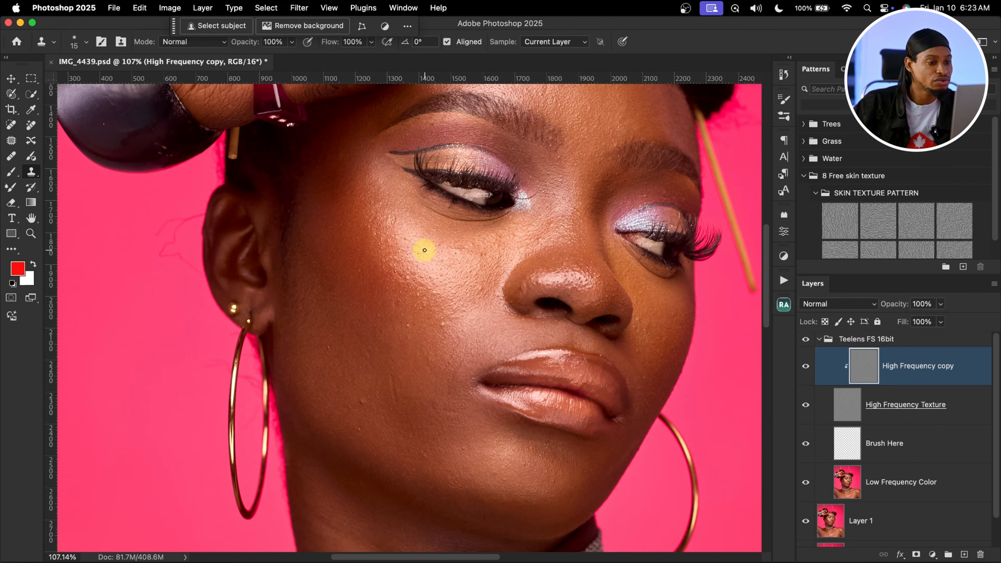
{"action": "left_click", "coordinate": [416, 242], "text": "alt"}
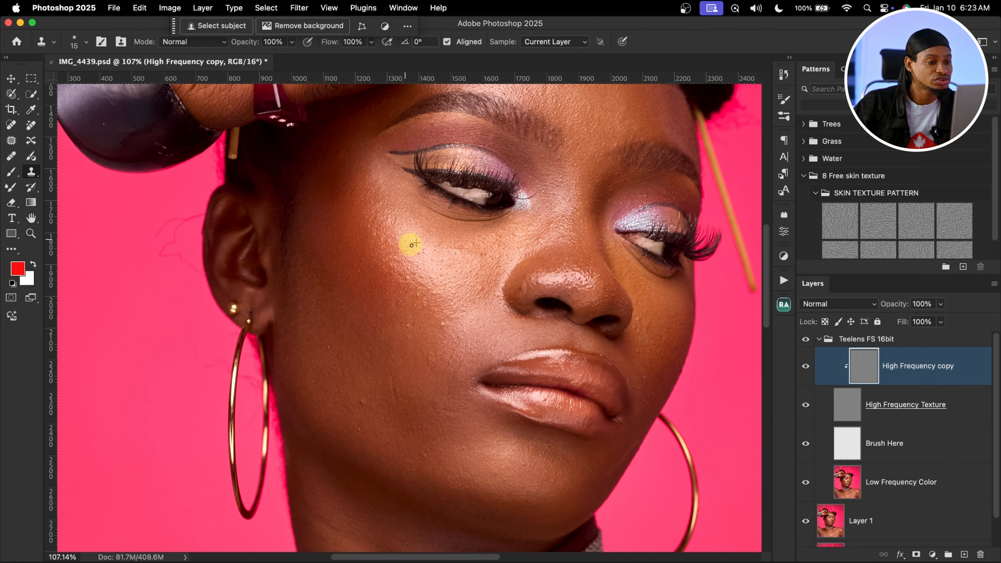
Step: Clone clean texture over the remaining blemishes on the lower cheek beside the mouth
{"action": "left_click_drag", "start_coordinate": [482, 241], "coordinate": [406, 196]}
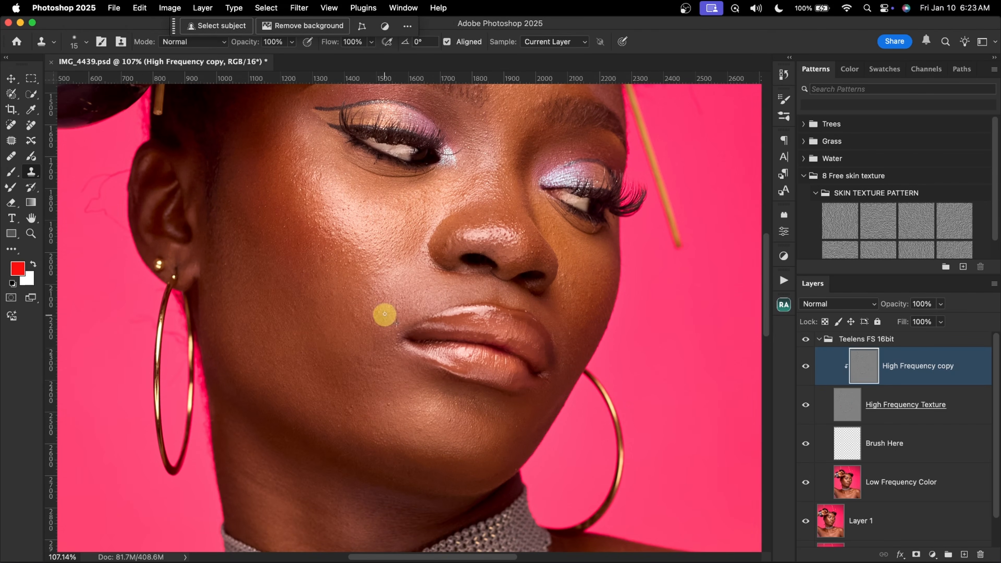
{"action": "left_click_drag", "start_coordinate": [385, 316], "coordinate": [335, 314]}
{"action": "left_click_drag", "start_coordinate": [499, 238], "coordinate": [538, 236]}
{"action": "scroll", "coordinate": [286, 326], "scroll_direction": "down", "scroll_amount": 5}
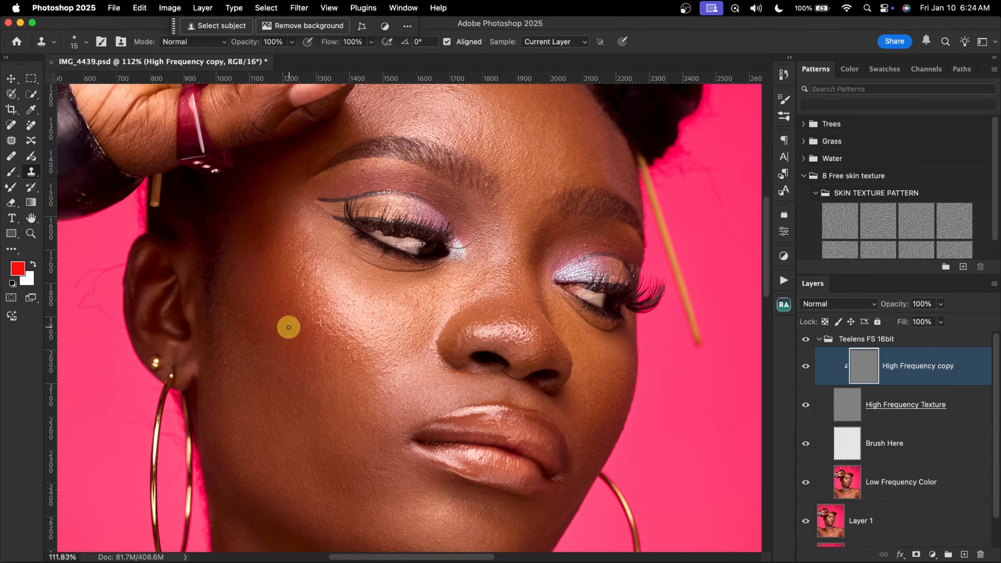
{"action": "scroll", "coordinate": [384, 139], "scroll_direction": "up", "scroll_amount": 1}
{"action": "scroll", "coordinate": [603, 260], "scroll_direction": "left", "scroll_amount": 2}
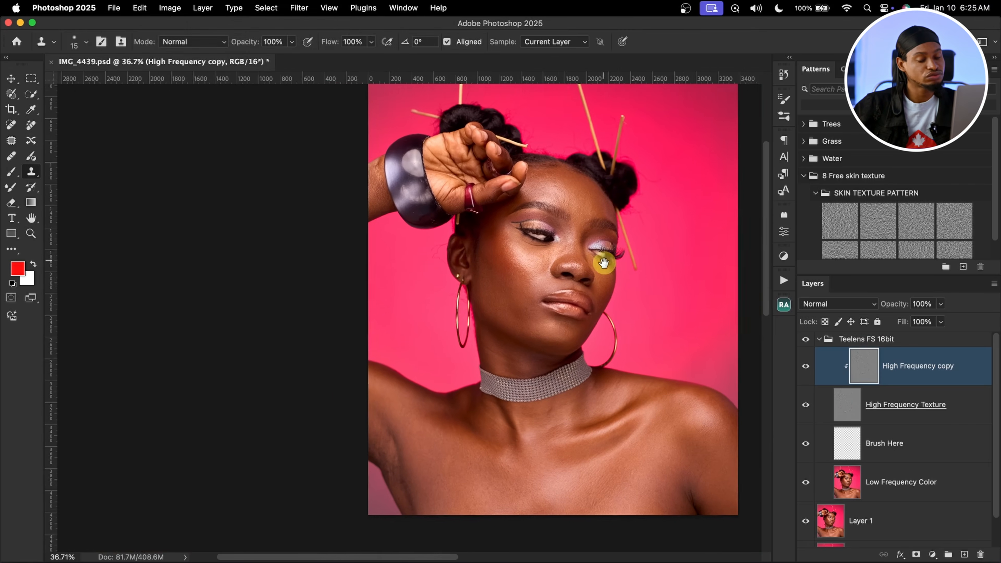
Step: Compare the face before and after the texture cleanup by toggling the High Frequency copy layer's visibility, both zoomed out and close up
{"action": "scroll", "coordinate": [591, 252], "scroll_direction": "right", "scroll_amount": 2}
{"action": "left_click_drag", "start_coordinate": [558, 201], "coordinate": [588, 189]}
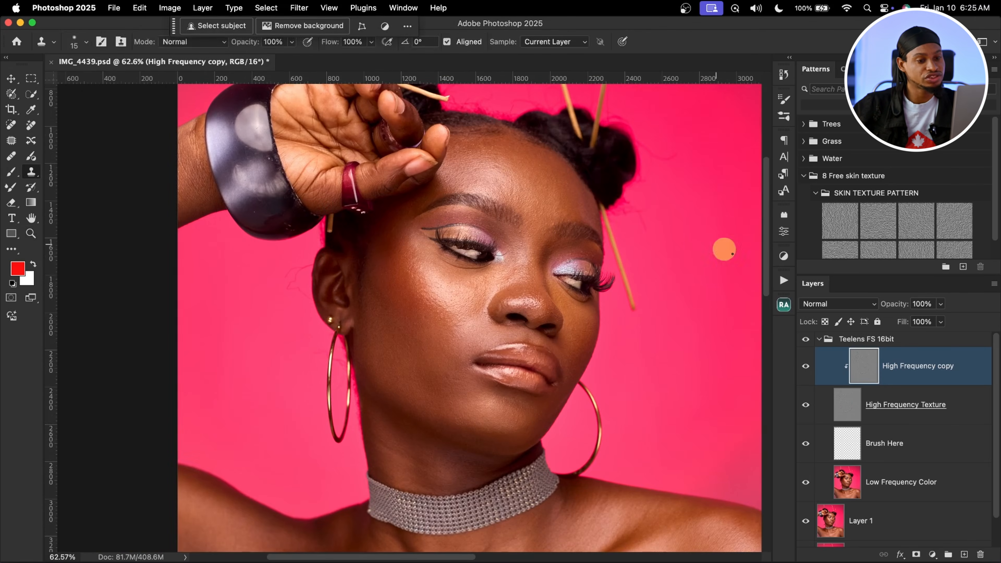
{"action": "left_click", "coordinate": [805, 367]}
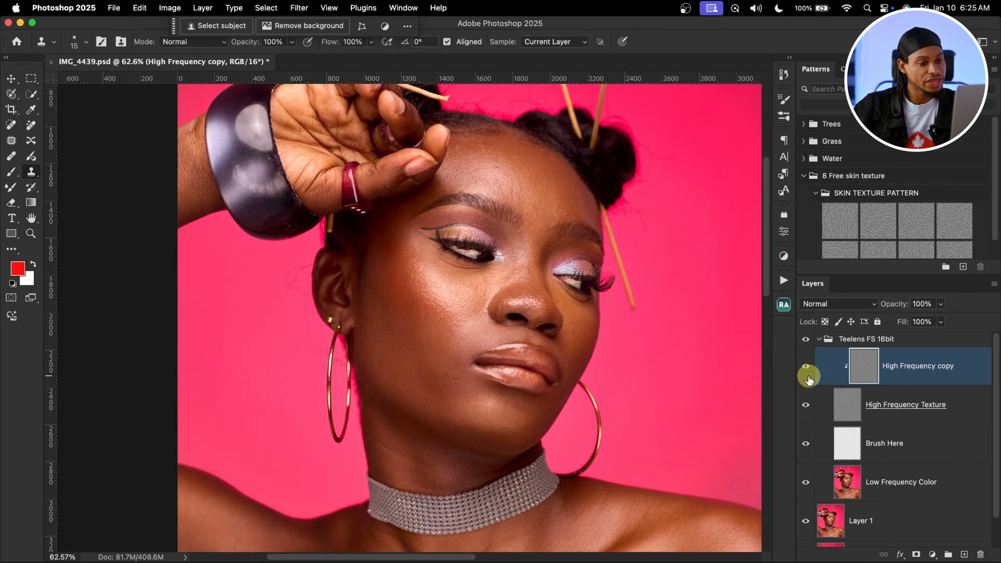
{"action": "left_click", "coordinate": [806, 366]}
{"action": "key", "text": "z"}
{"action": "left_click_drag", "start_coordinate": [516, 197], "coordinate": [559, 183]}
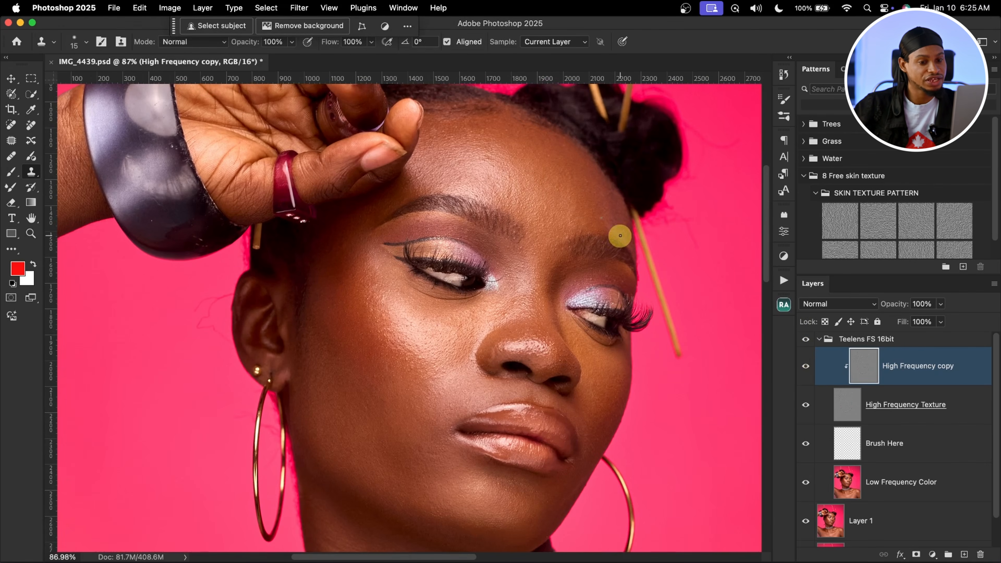
{"action": "left_click", "coordinate": [805, 366]}
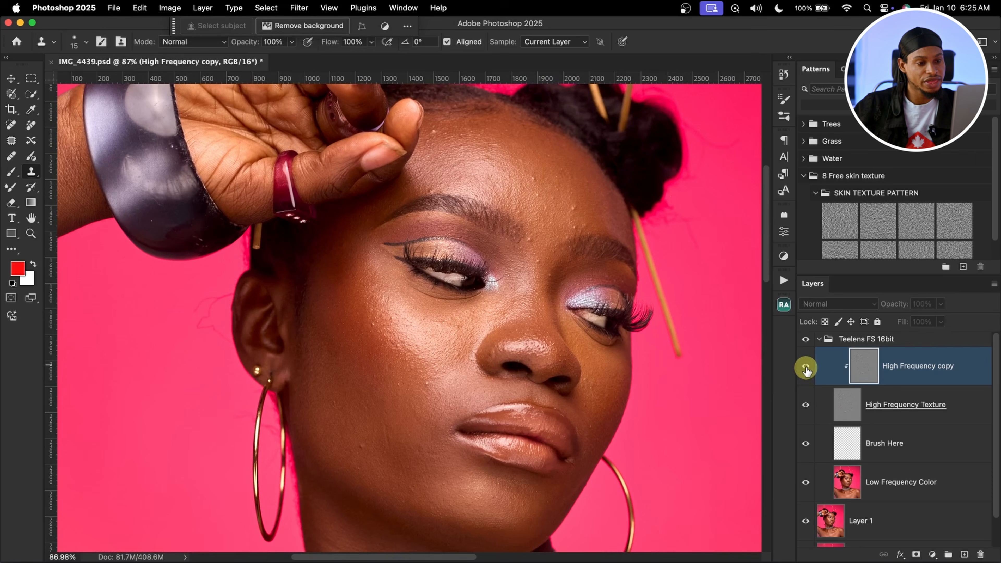
{"action": "left_click", "coordinate": [806, 377]}
{"action": "left_click", "coordinate": [807, 374]}
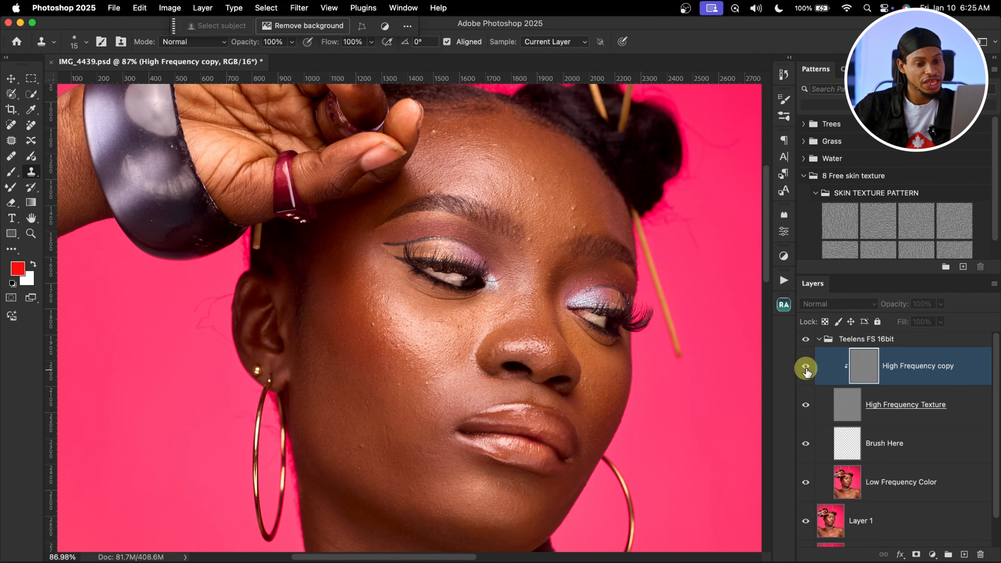
{"action": "left_click", "coordinate": [806, 371]}
{"action": "key", "text": "z"}
{"action": "left_click_drag", "start_coordinate": [614, 350], "coordinate": [538, 316]}
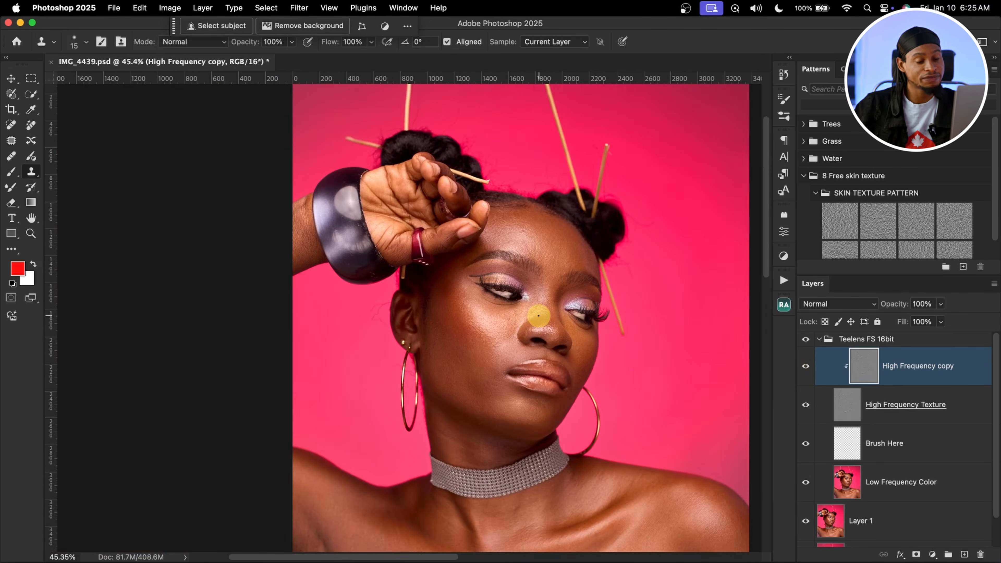
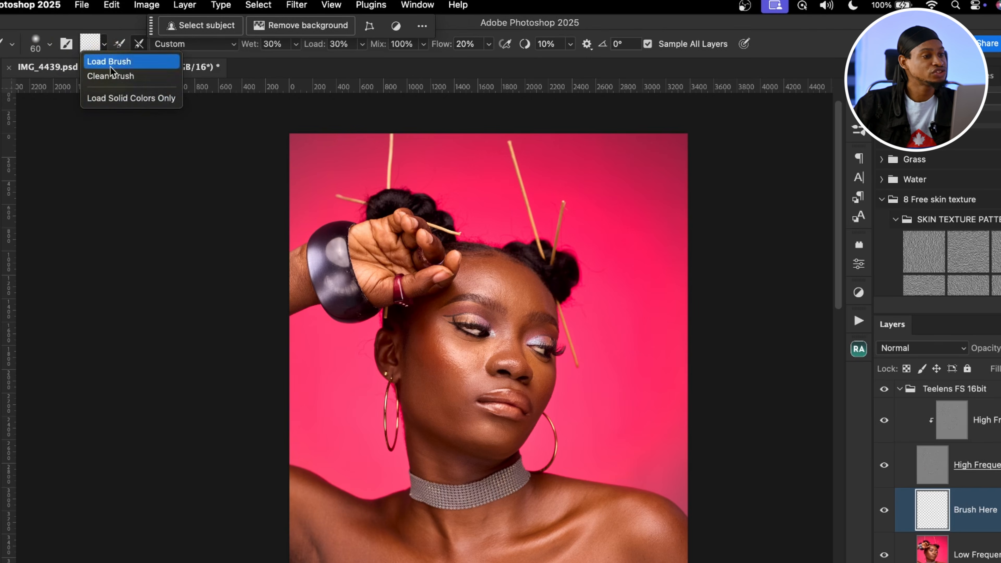
Step: Clean the Mixer Brush and set its Mix to 48%
{"action": "left_click", "coordinate": [107, 74]}
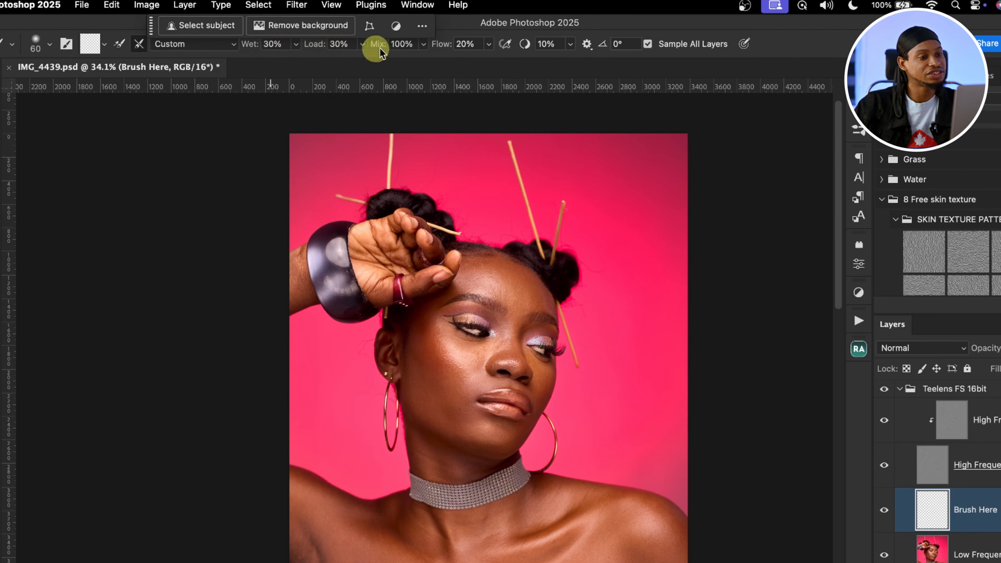
{"action": "left_click", "coordinate": [423, 45]}
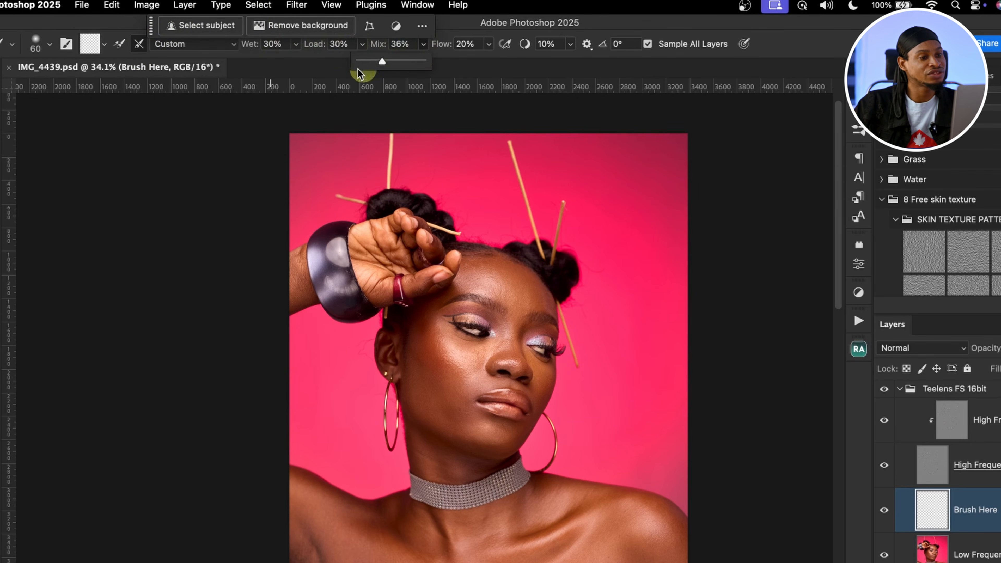
{"action": "left_click_drag", "start_coordinate": [359, 73], "coordinate": [390, 72]}
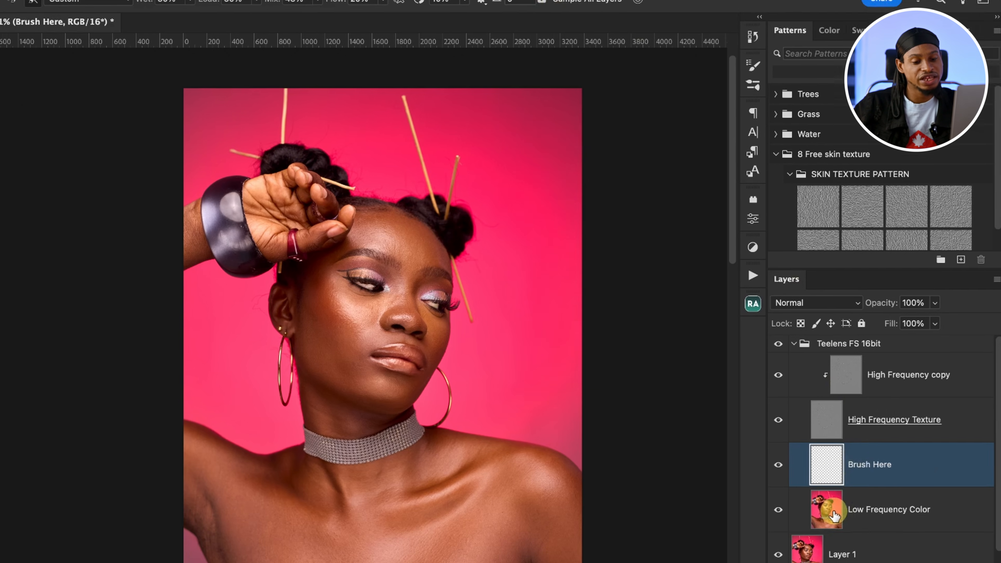
Step: Turn Sample All Layers back on and return from the Low Frequency Color layer to the Brush Here layer
{"action": "left_click", "coordinate": [826, 556]}
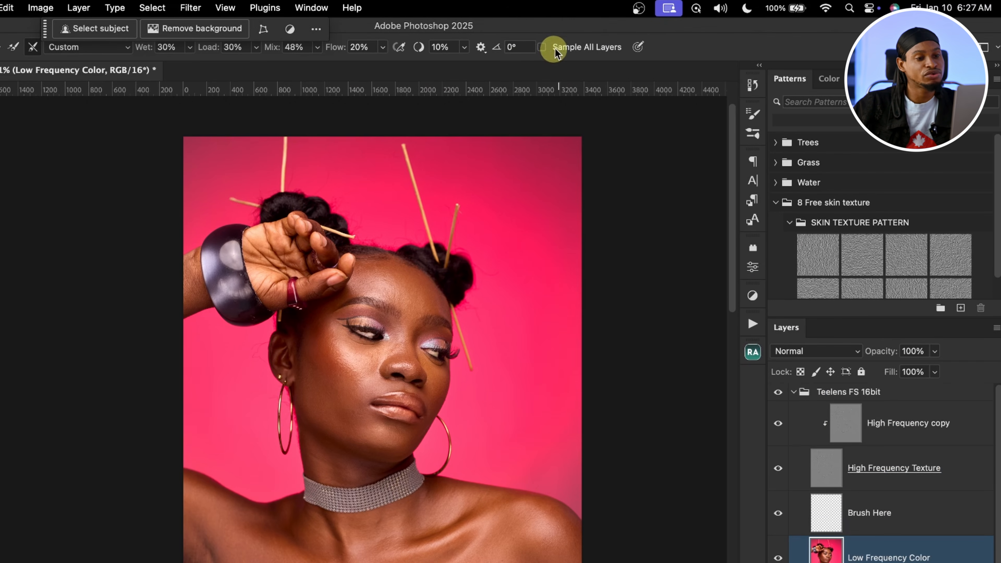
{"action": "left_click", "coordinate": [542, 47]}
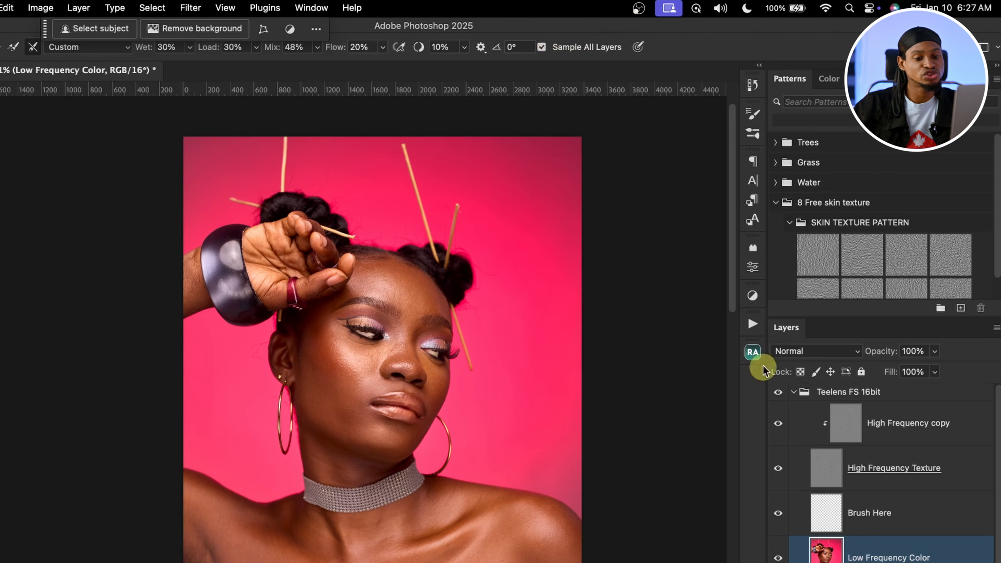
{"action": "left_click", "coordinate": [825, 511]}
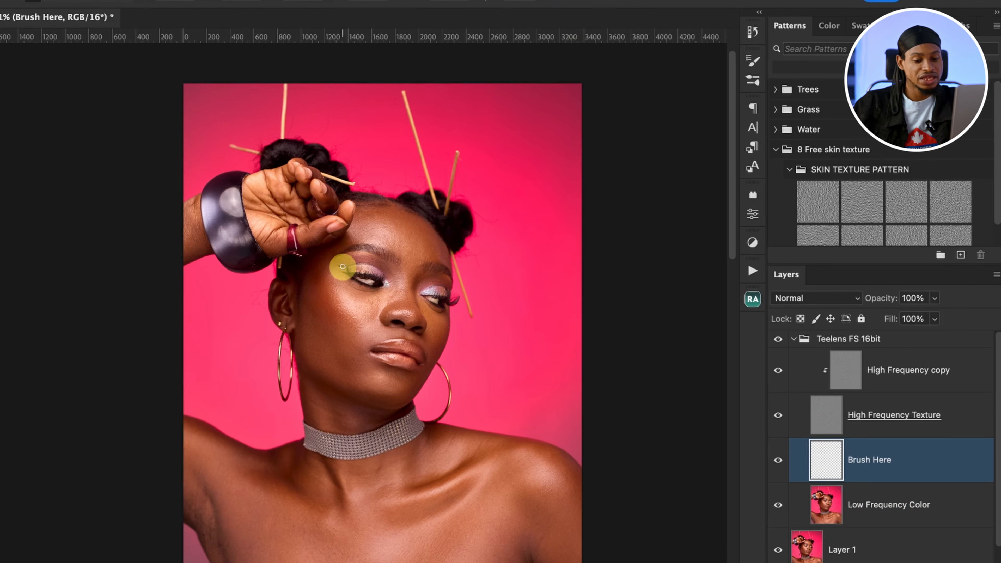
Step: Enlarge the Mixer Brush considerably and blend the facial skin on the Brush Here layer
{"action": "key", "text": "]"}
{"action": "key", "text": "]"}
{"action": "key", "text": "]"}
{"action": "key", "text": "]"}
{"action": "key", "text": "]"}
{"action": "key", "text": "]"}
{"action": "key", "text": "]"}
{"action": "key", "text": "]"}
{"action": "key", "text": "]"}
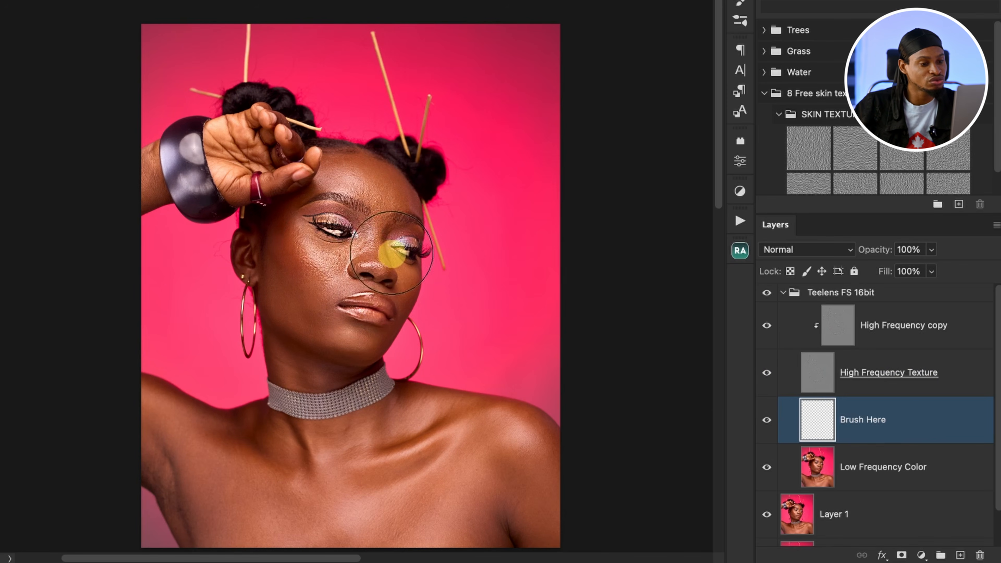
Step: Reduce the Mixer Brush size and continue blending the cheek and nose on the Brush Here layer
{"action": "left_click_drag", "start_coordinate": [392, 255], "coordinate": [430, 227]}
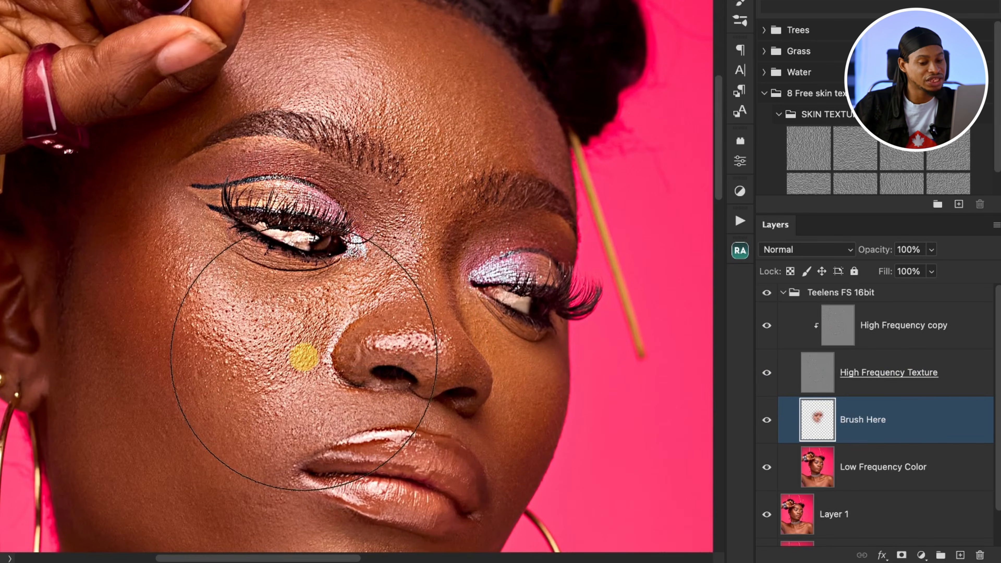
{"action": "key", "text": "bracketleft"}
{"action": "key", "text": "bracketleft"}
{"action": "key", "text": "bracketleft"}
{"action": "key", "text": "bracketleft"}
{"action": "key", "text": "bracketleft"}
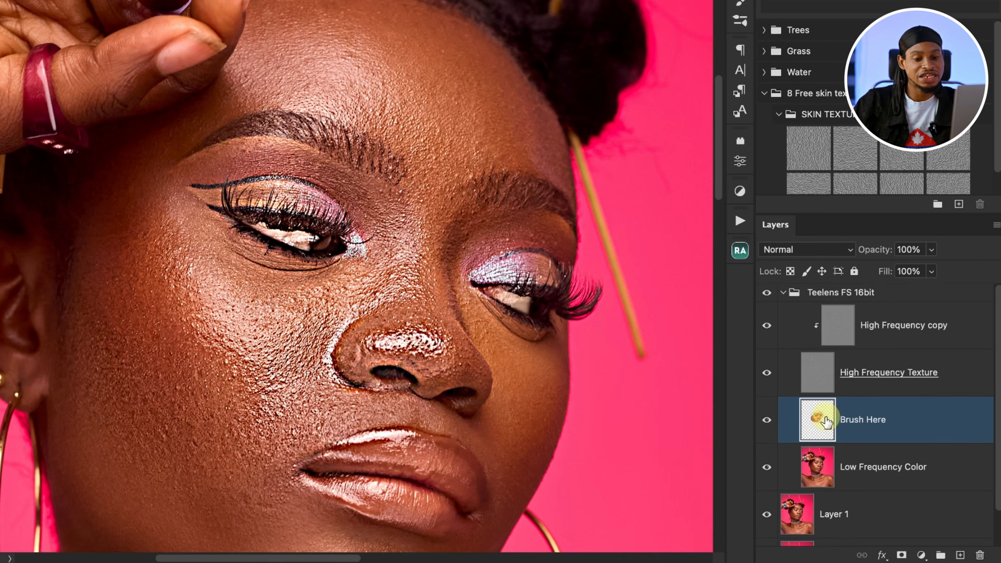
Step: Erase the Mixer Brush strokes over the face from the Brush Here layer with the Eraser tool
{"action": "scroll", "coordinate": [454, 240], "scroll_direction": "down", "scroll_amount": 4}
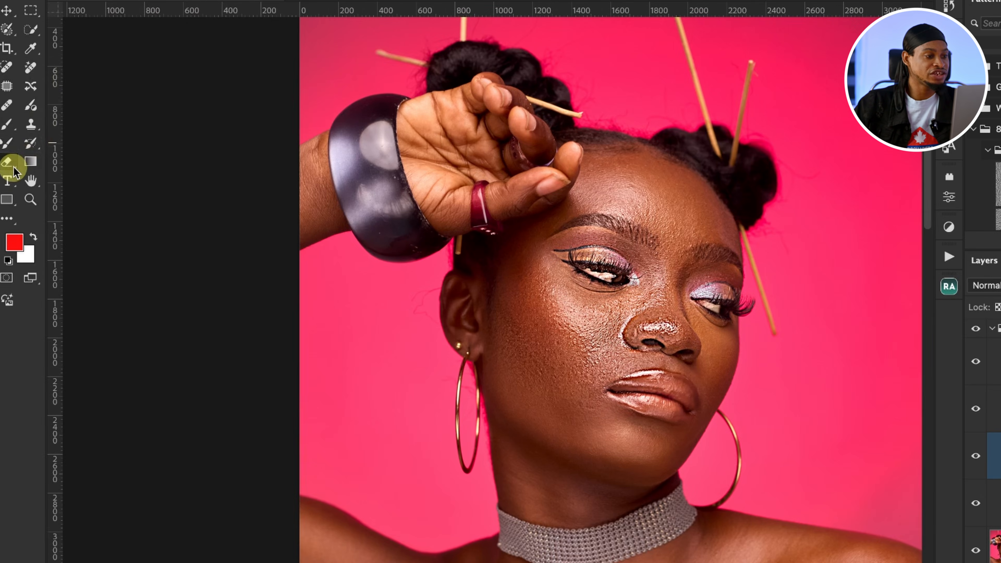
{"action": "left_click", "coordinate": [13, 168]}
{"action": "mouse_move", "coordinate": [570, 230]}
{"action": "left_mouse_down"}
{"action": "mouse_move", "coordinate": [623, 271]}
{"action": "mouse_move", "coordinate": [653, 231]}
{"action": "mouse_move", "coordinate": [645, 283]}
{"action": "mouse_move", "coordinate": [682, 272]}
{"action": "mouse_move", "coordinate": [615, 371]}
{"action": "mouse_move", "coordinate": [573, 329]}
{"action": "mouse_move", "coordinate": [546, 276]}
{"action": "mouse_move", "coordinate": [562, 404]}
{"action": "mouse_move", "coordinate": [610, 294]}
{"action": "mouse_move", "coordinate": [814, 251]}
{"action": "mouse_move", "coordinate": [654, 317]}
{"action": "mouse_move", "coordinate": [737, 378]}
{"action": "mouse_move", "coordinate": [759, 345]}
{"action": "mouse_move", "coordinate": [757, 314]}
{"action": "mouse_move", "coordinate": [612, 421]}
{"action": "mouse_move", "coordinate": [660, 415]}
{"action": "mouse_move", "coordinate": [647, 384]}
{"action": "mouse_move", "coordinate": [661, 357]}
{"action": "mouse_move", "coordinate": [600, 315]}
{"action": "mouse_move", "coordinate": [613, 257]}
{"action": "left_mouse_up"}
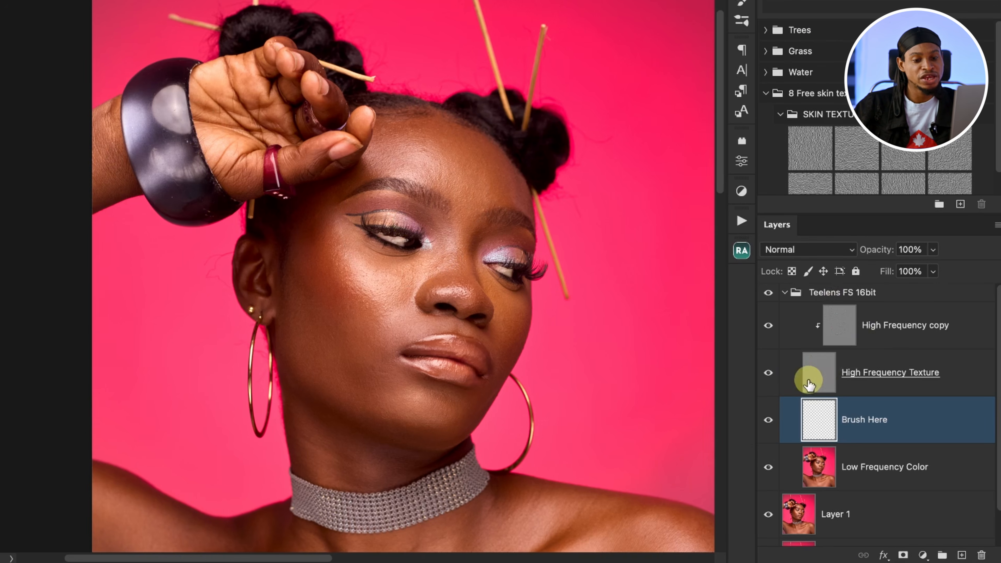
Step: Hide the High Frequency Texture layer and blend the cheek below the eye on Brush Here with a smaller Mixer Brush
{"action": "left_click", "coordinate": [768, 373]}
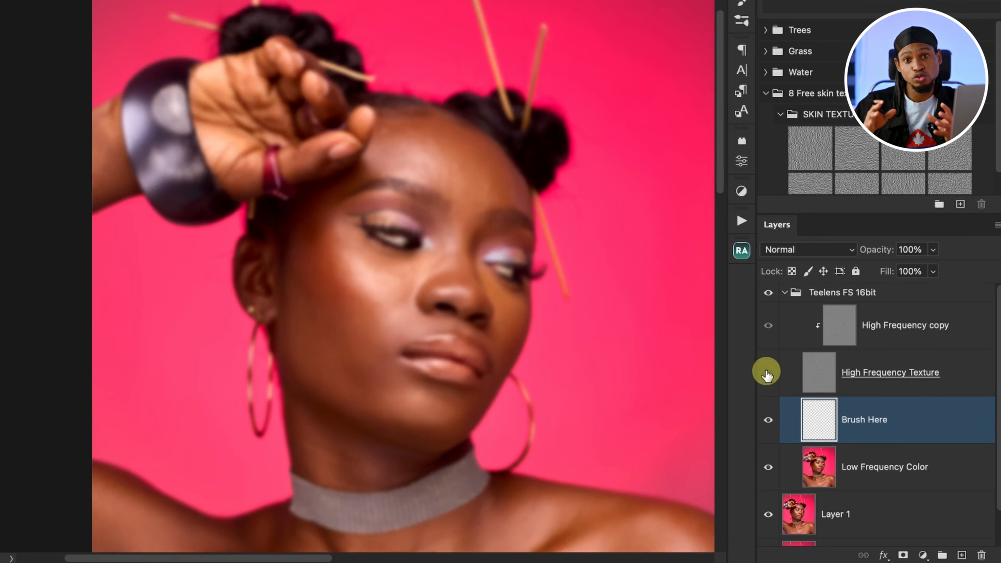
{"action": "mouse_move", "coordinate": [476, 176]}
{"action": "left_mouse_down"}
{"action": "mouse_move", "coordinate": [398, 189]}
{"action": "mouse_move", "coordinate": [486, 175]}
{"action": "left_mouse_up"}
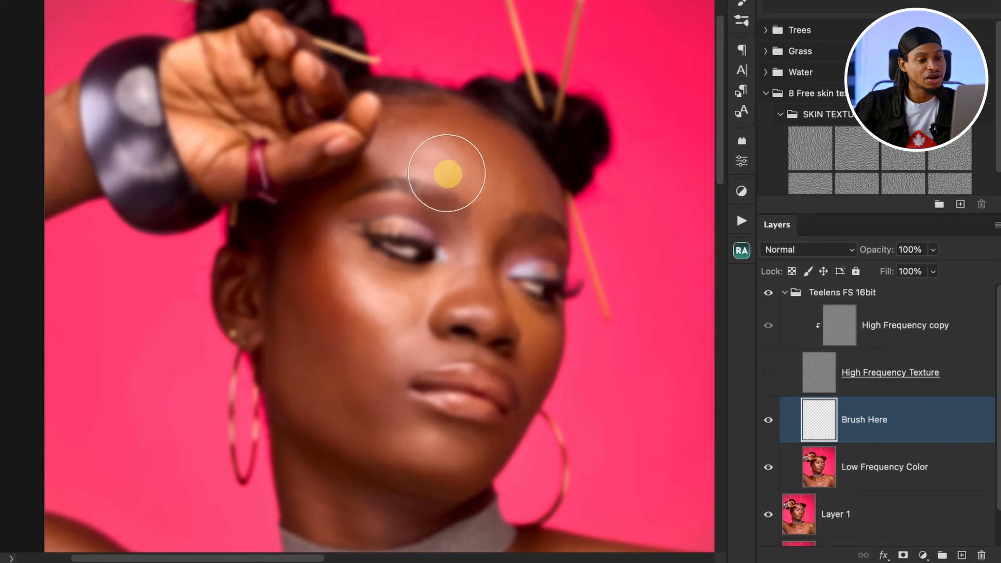
{"action": "key", "text": "bracketleft"}
{"action": "key", "text": "bracketleft"}
{"action": "key", "text": "bracketleft"}
{"action": "key", "text": "bracketleft"}
{"action": "key", "text": "bracketleft"}
{"action": "key", "text": "bracketleft"}
{"action": "key", "text": "bracketleft"}
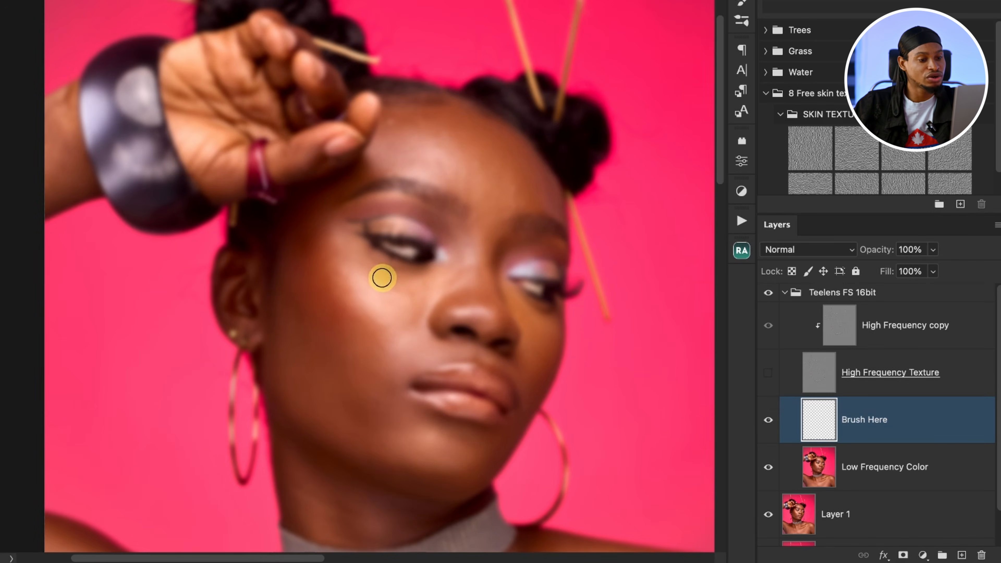
{"action": "key", "text": "bracketright"}
{"action": "key", "text": "bracketright"}
{"action": "key", "text": "bracketright"}
{"action": "mouse_move", "coordinate": [379, 292]}
{"action": "left_mouse_down"}
{"action": "mouse_move", "coordinate": [358, 279]}
{"action": "mouse_move", "coordinate": [343, 287]}
{"action": "left_mouse_up"}
Step: Reduce the Mixer Brush further and blend the tones at the temple beside the eye
{"action": "left_click", "coordinate": [313, 267], "text": "alt"}
{"action": "key", "text": "bracketleft"}
{"action": "key", "text": "bracketleft"}
{"action": "left_click_drag", "start_coordinate": [311, 246], "coordinate": [315, 247]}
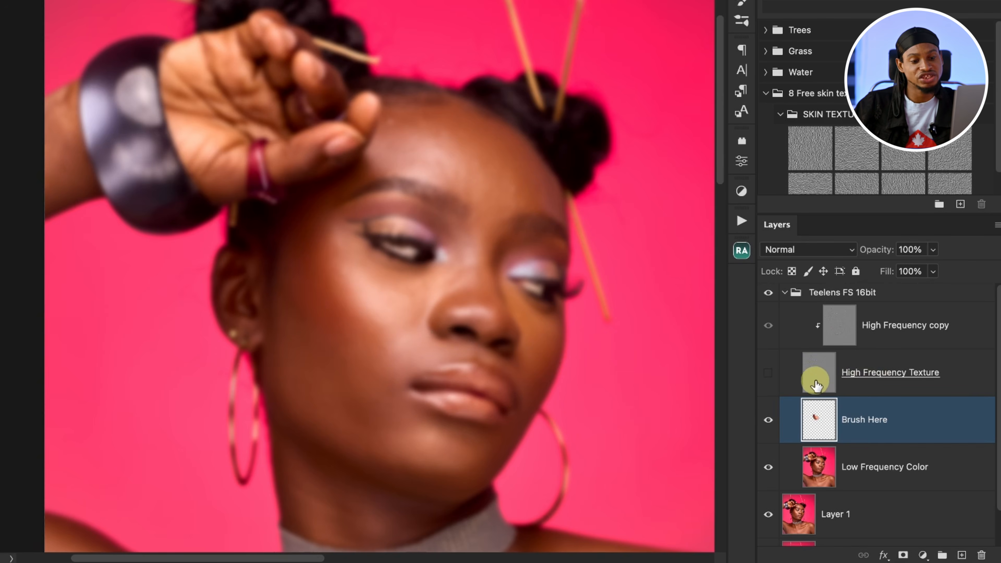
Step: Show the High Frequency Texture layer again and toggle Brush Here to compare the face with and without the blending
{"action": "left_click", "coordinate": [774, 372]}
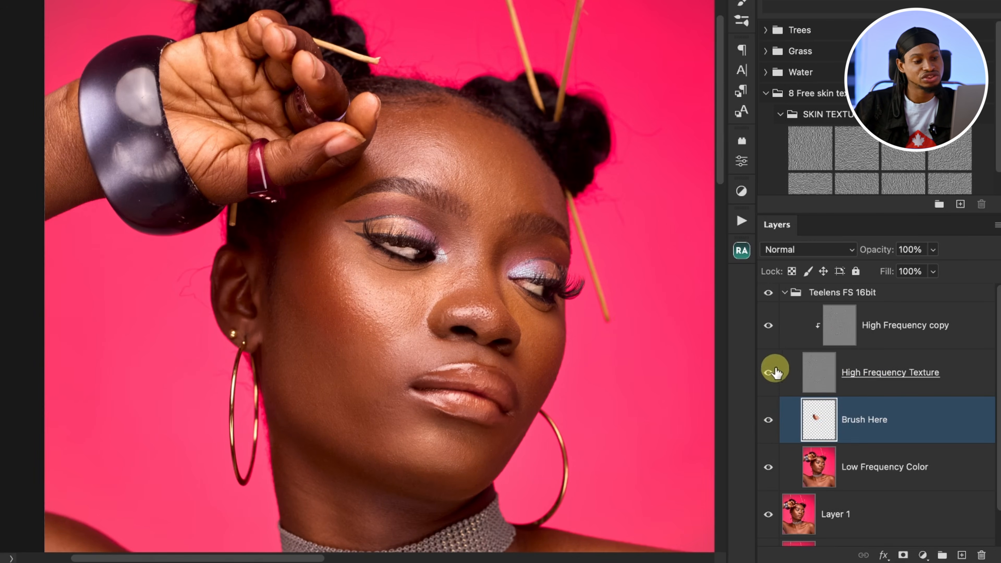
{"action": "left_click", "coordinate": [774, 423]}
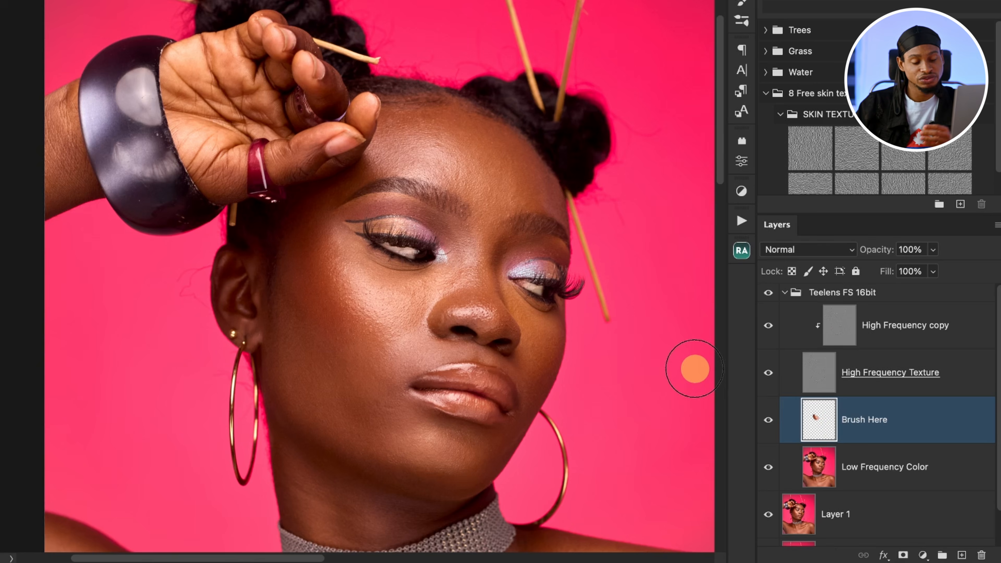
{"action": "key", "text": "z"}
{"action": "left_click_drag", "start_coordinate": [425, 167], "coordinate": [431, 148]}
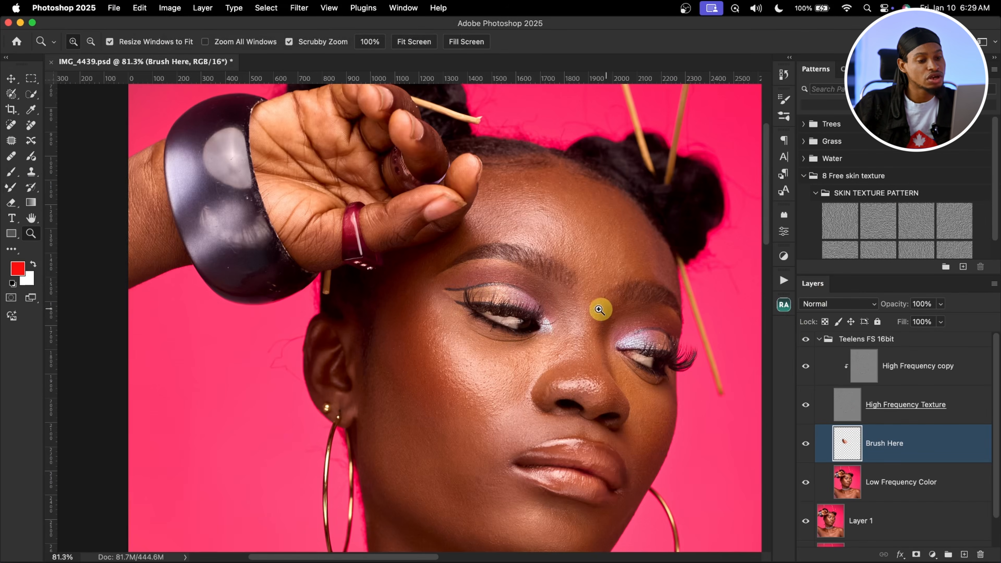
{"action": "left_click_drag", "start_coordinate": [599, 309], "coordinate": [594, 265]}
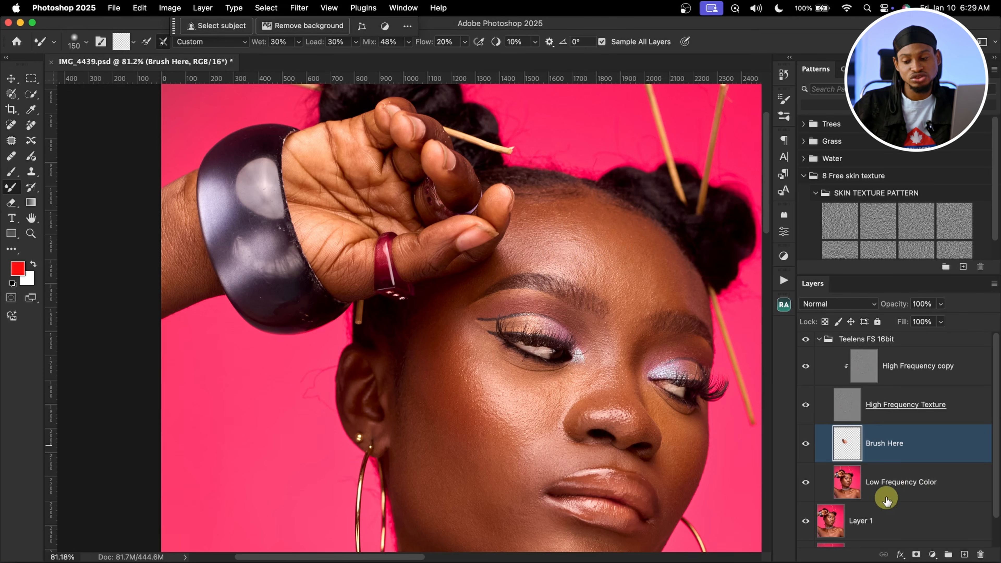
Step: Add a new layer above Brush Here, try a white Brush stroke on the nose tip, and undo it
{"action": "left_click", "coordinate": [963, 554]}
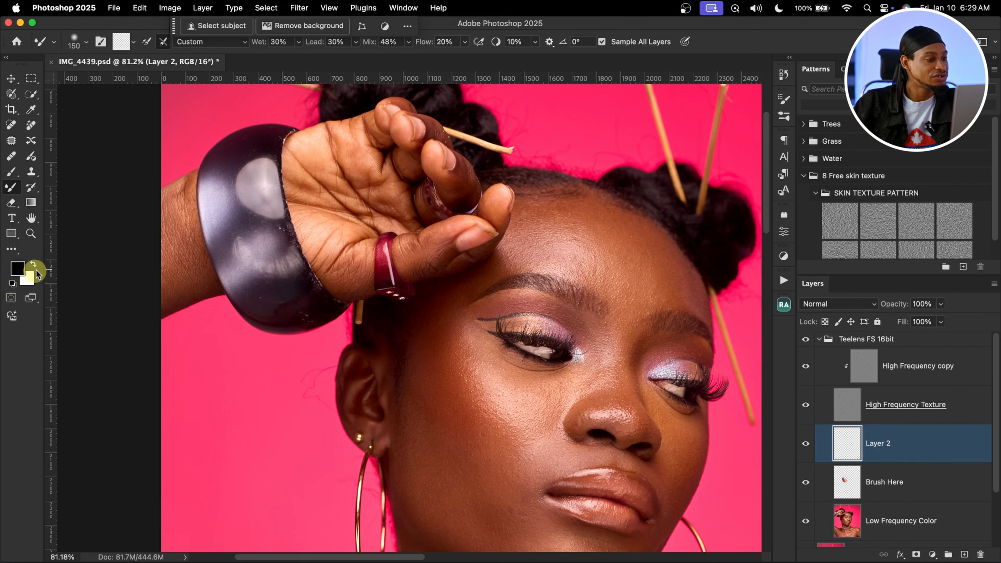
{"action": "key", "text": "bracketleft"}
{"action": "key", "text": "bracketleft"}
{"action": "key", "text": "bracketleft"}
{"action": "key", "text": "bracketleft"}
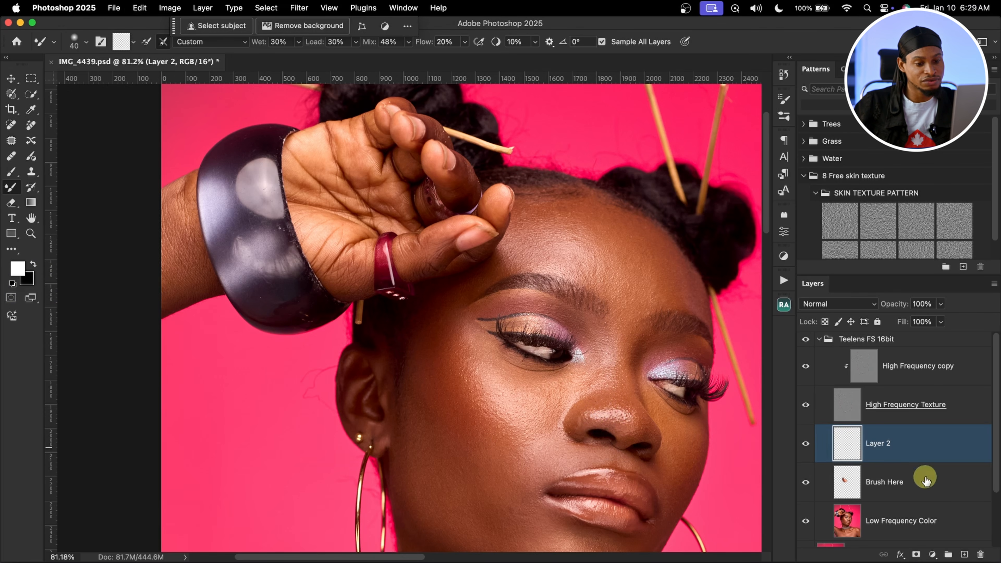
{"action": "left_click", "coordinate": [12, 179]}
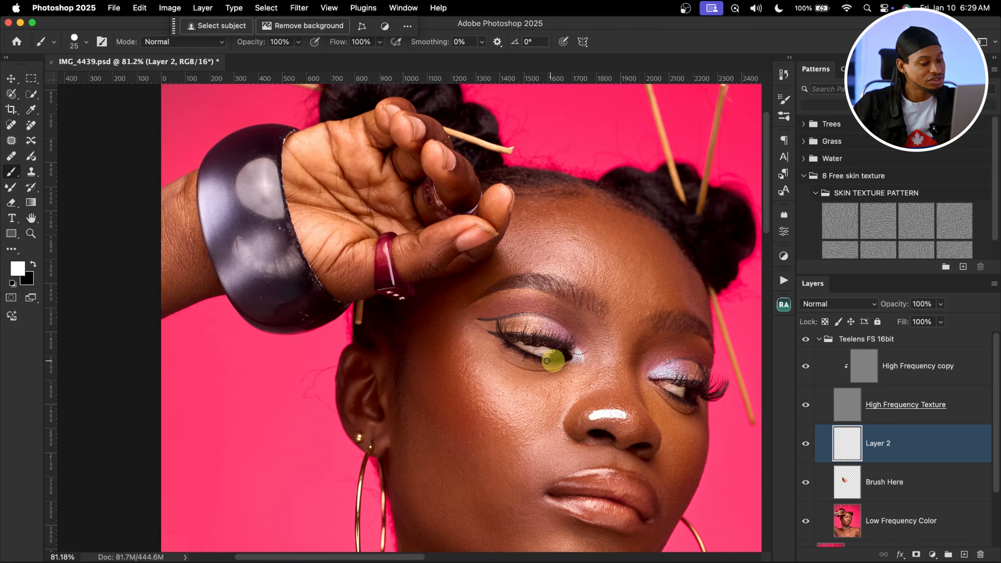
{"action": "key", "text": "super+z"}
Step: Choose the Soft Round brush and paint a white highlight on the nose and a black shadow from temple to cheek
{"action": "left_click", "coordinate": [87, 42]}
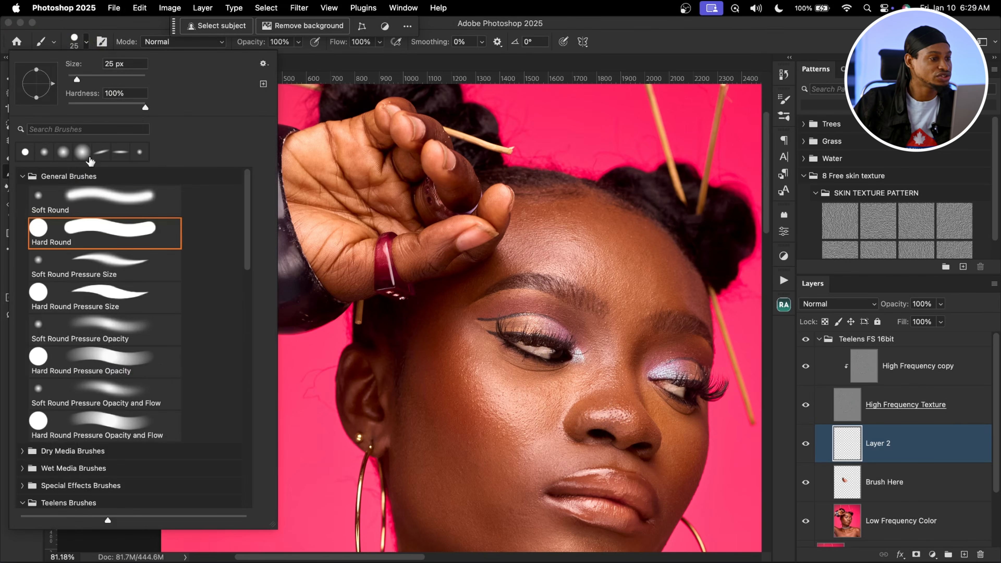
{"action": "double_click", "coordinate": [118, 197]}
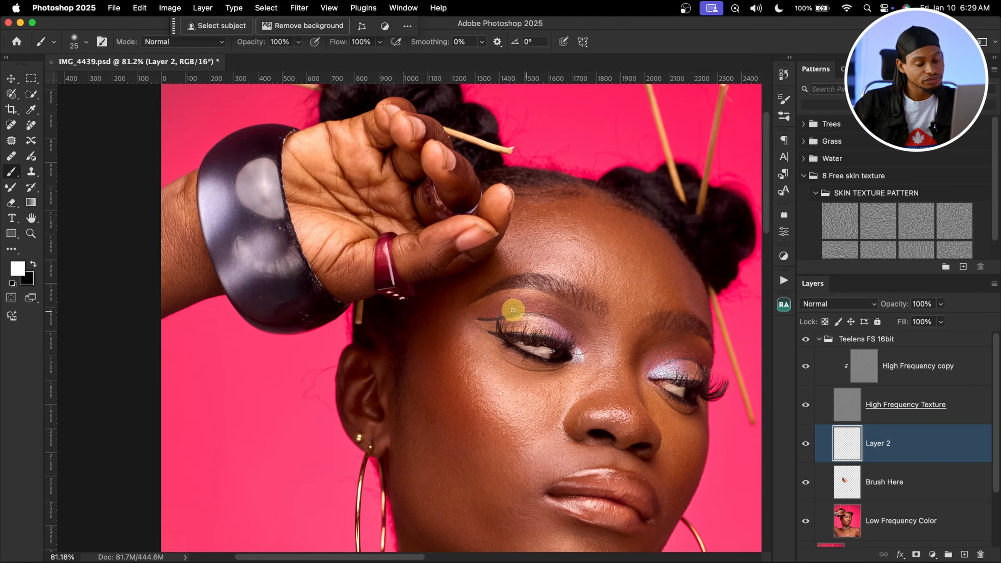
{"action": "left_click_drag", "start_coordinate": [598, 393], "coordinate": [575, 360]}
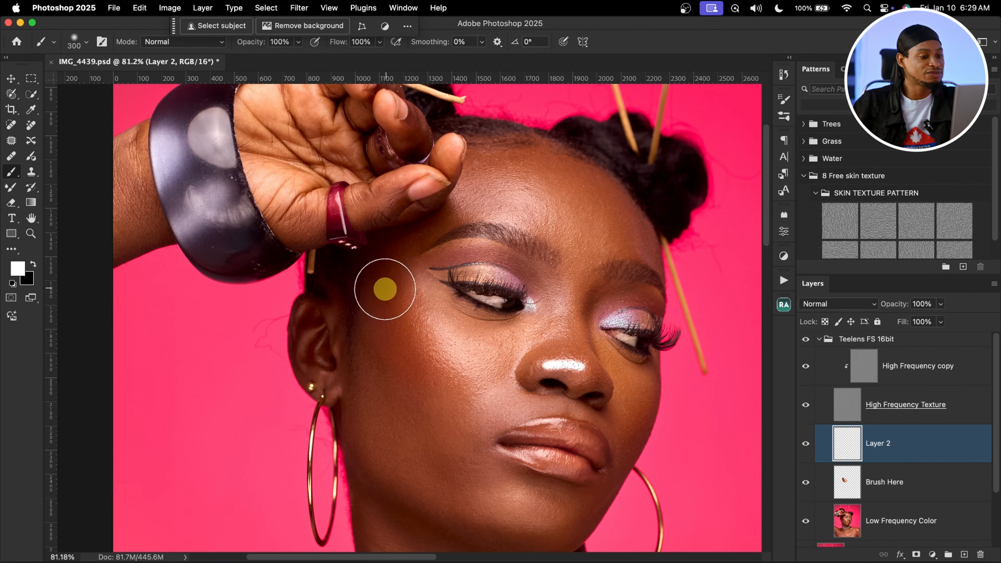
{"action": "key", "text": "x"}
{"action": "mouse_move", "coordinate": [379, 284]}
{"action": "left_mouse_down"}
{"action": "mouse_move", "coordinate": [382, 348]}
{"action": "mouse_move", "coordinate": [409, 369]}
{"action": "mouse_move", "coordinate": [395, 358]}
{"action": "mouse_move", "coordinate": [383, 295]}
{"action": "mouse_move", "coordinate": [398, 359]}
{"action": "left_mouse_up"}
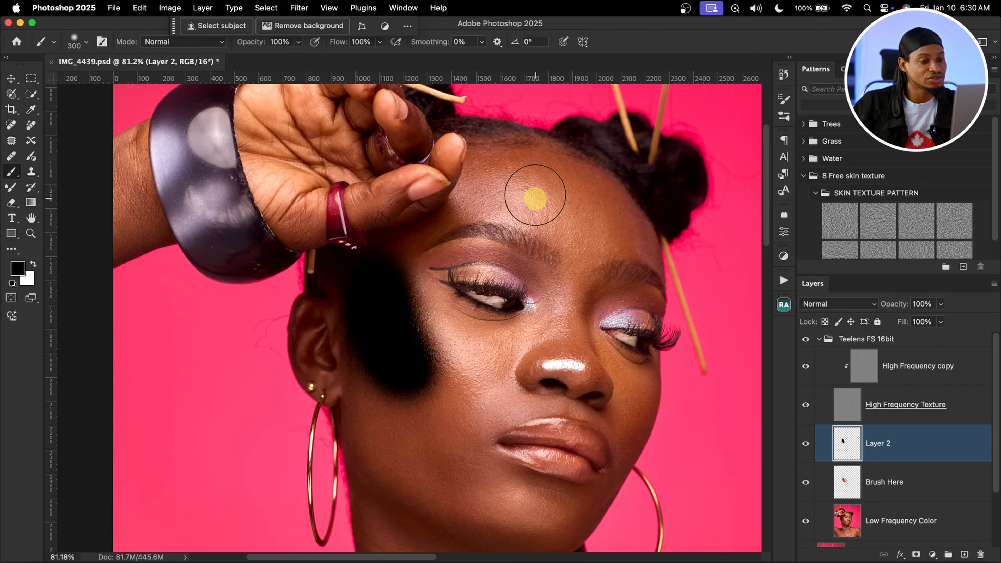
Step: Paint a white highlight on the forehead above the eyebrow, starting at a brush size of 80 and enlarging to 175
{"action": "key", "text": "x"}
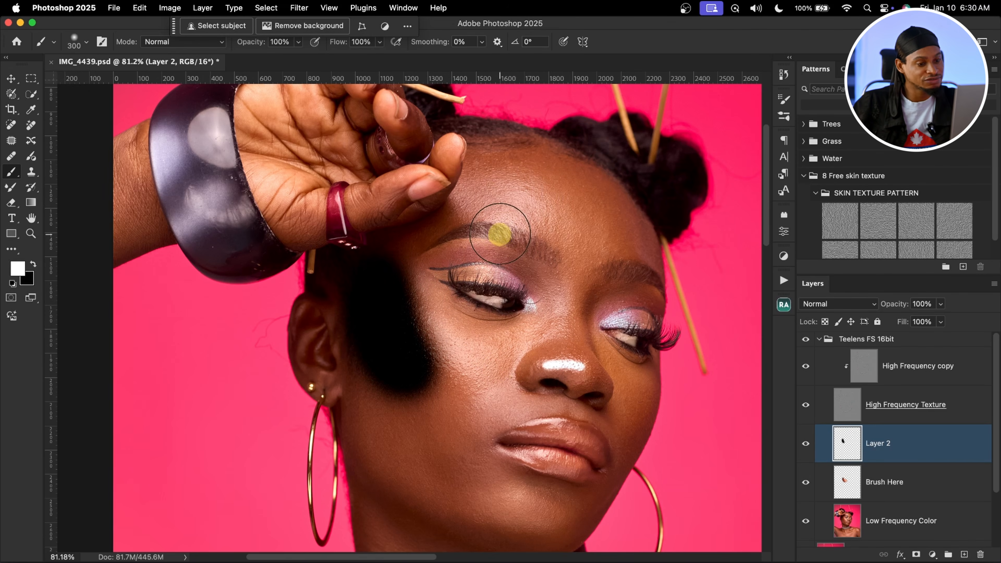
{"action": "key", "text": "bracketleft"}
{"action": "key", "text": "bracketleft"}
{"action": "key", "text": "bracketleft"}
{"action": "key", "text": "bracketleft"}
{"action": "key", "text": "bracketleft"}
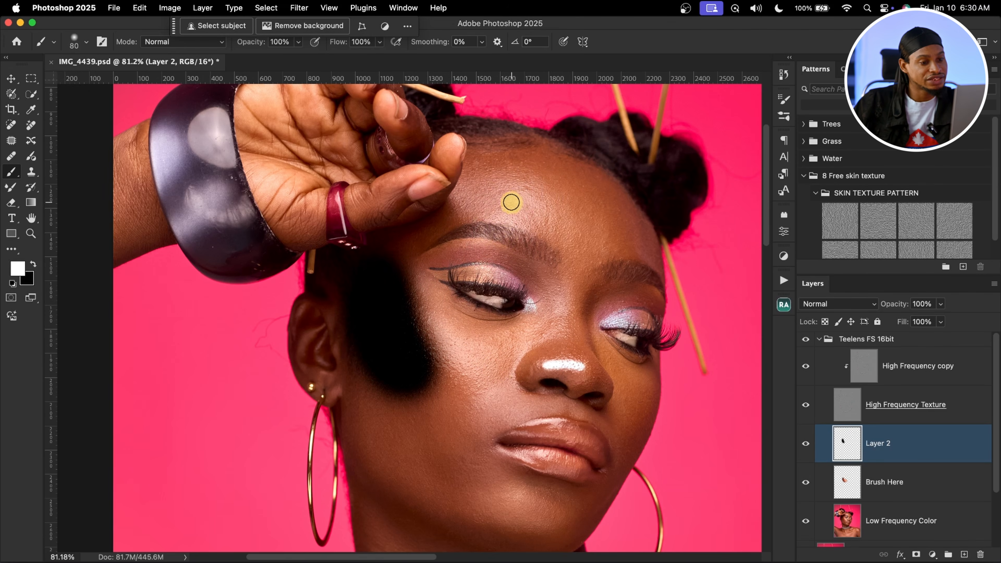
{"action": "mouse_move", "coordinate": [501, 196]}
{"action": "left_mouse_down"}
{"action": "mouse_move", "coordinate": [529, 208]}
{"action": "mouse_move", "coordinate": [486, 189]}
{"action": "left_mouse_up"}
{"action": "key", "text": "bracketright"}
{"action": "key", "text": "bracketright"}
{"action": "key", "text": "bracketright"}
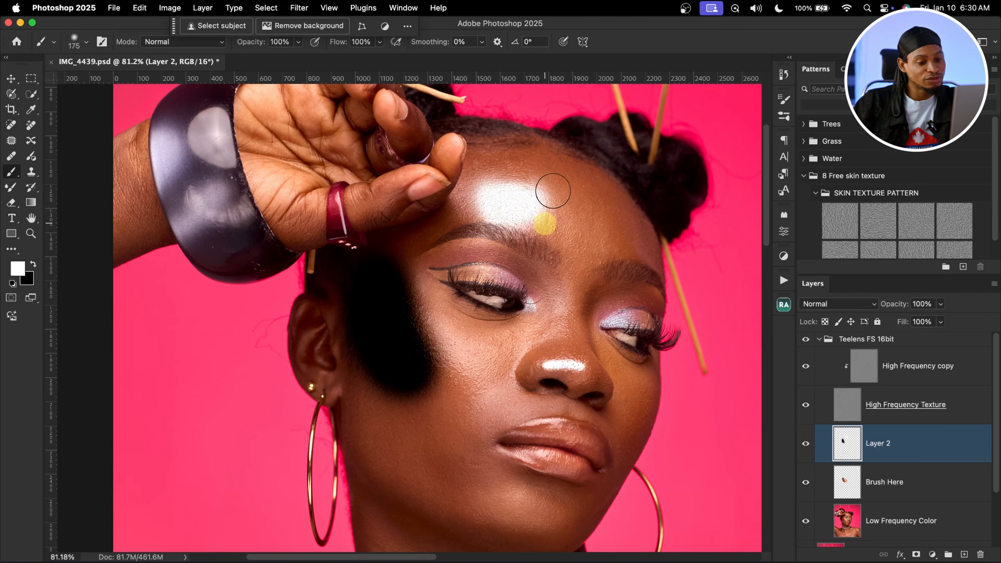
Step: Undo the white highlight strokes on the forehead
{"action": "key", "text": "super+z"}
{"action": "key", "text": "super+z"}
{"action": "key", "text": "super+z"}
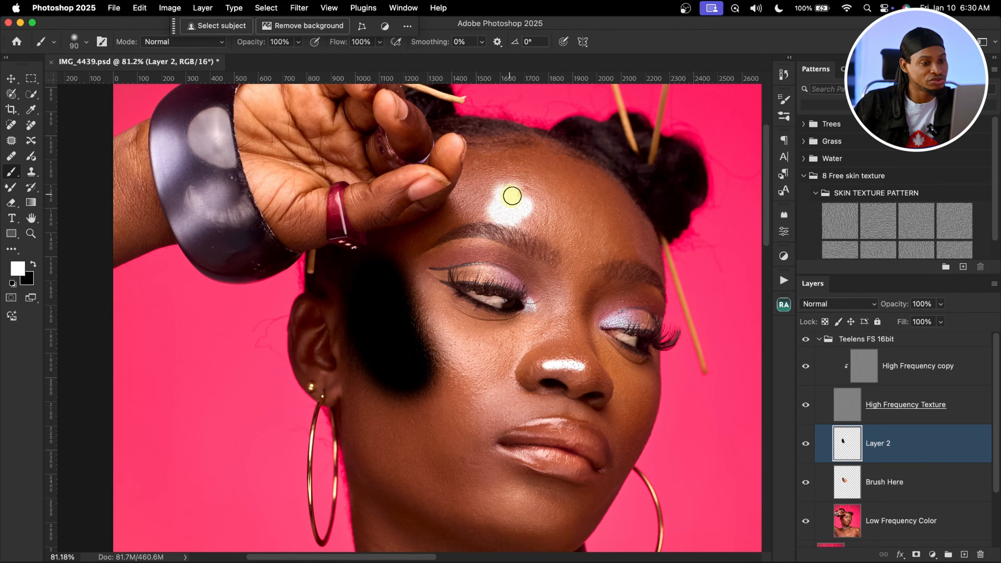
{"action": "key", "text": "super+z"}
{"action": "key", "text": "super+z"}
{"action": "key", "text": "super+z"}
{"action": "key", "text": "super+z"}
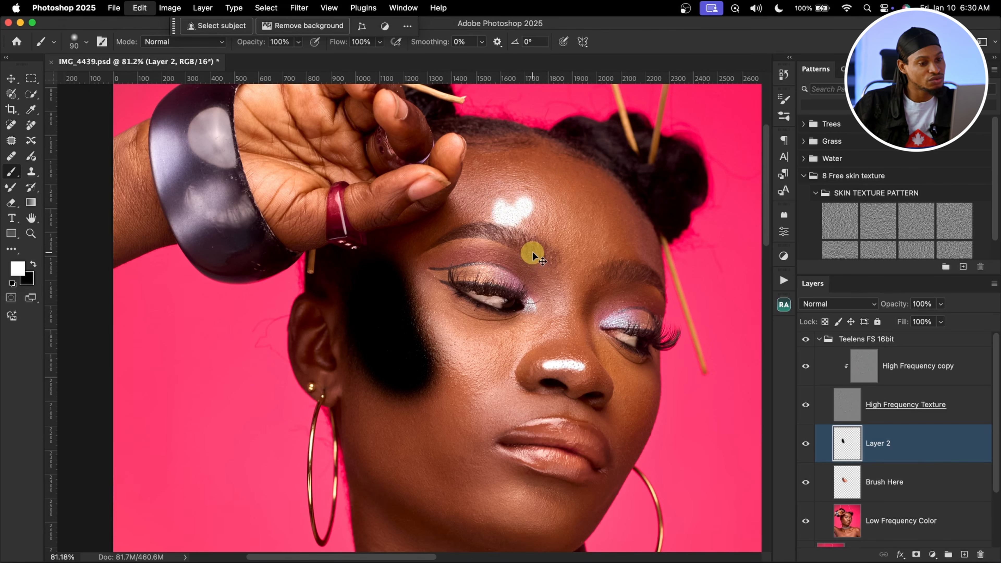
{"action": "key", "text": "super+z"}
{"action": "key", "text": "super+z"}
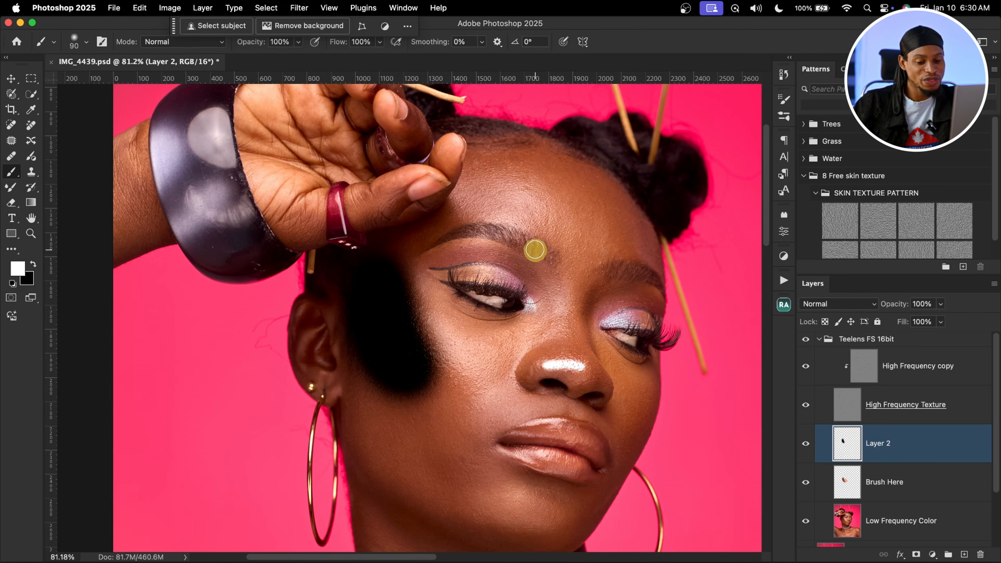
Step: Enlarge the brush to 250 and repaint the white highlight on the forehead
{"action": "key", "text": "bracketright"}
{"action": "key", "text": "bracketright"}
{"action": "key", "text": "bracketright"}
{"action": "key", "text": "bracketright"}
{"action": "key", "text": "bracketright"}
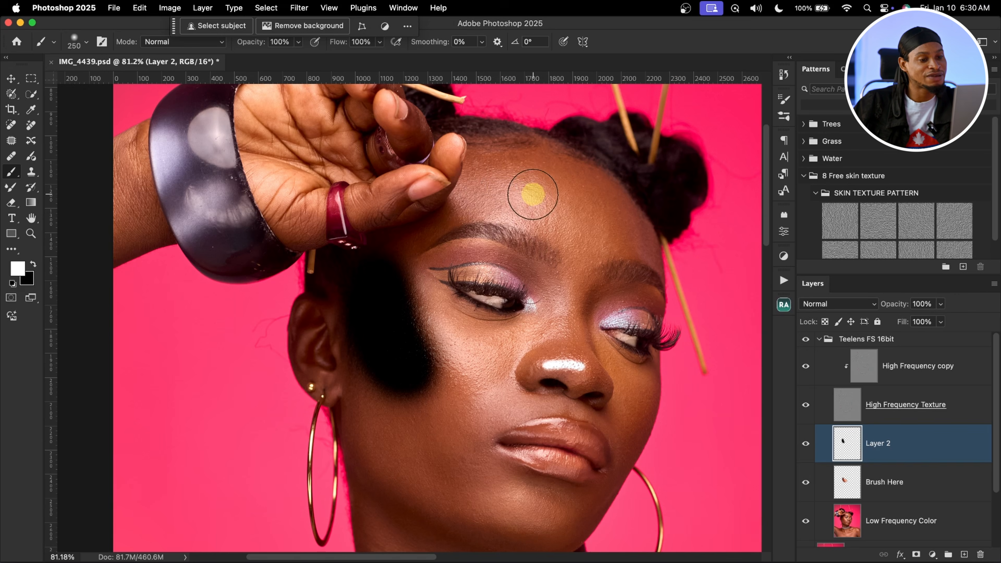
{"action": "mouse_move", "coordinate": [498, 202]}
{"action": "left_mouse_down"}
{"action": "mouse_move", "coordinate": [510, 201]}
{"action": "mouse_move", "coordinate": [462, 191]}
{"action": "left_mouse_up"}
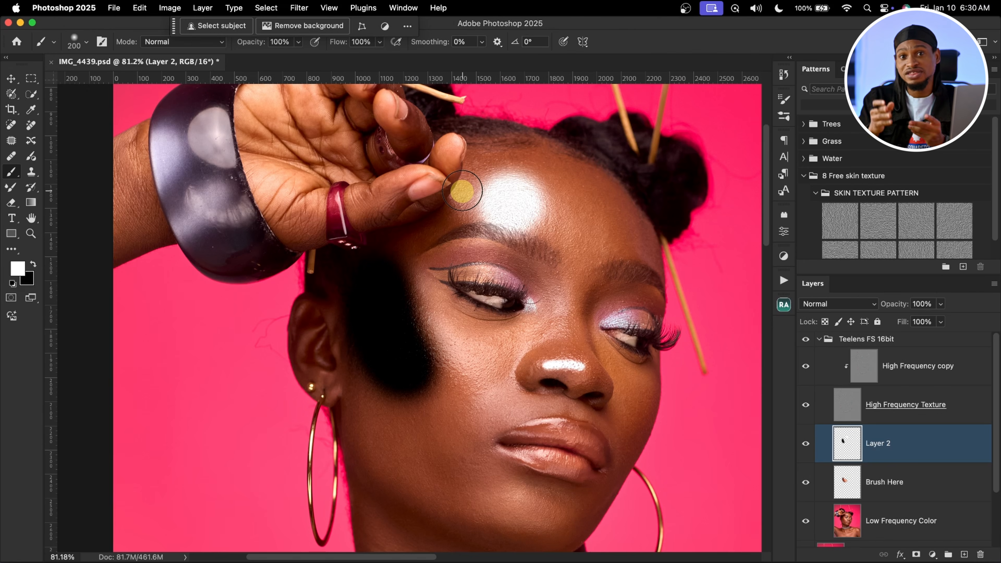
Step: Undo the highlight and shadow strokes and delete Layer 2
{"action": "key", "text": "super+z"}
{"action": "key", "text": "super+z"}
{"action": "key", "text": "super+z"}
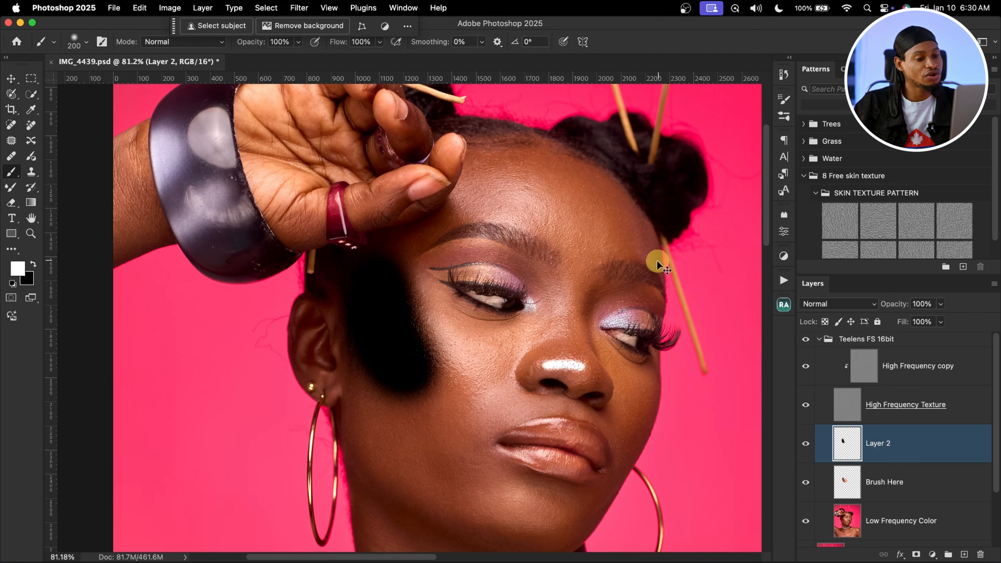
{"action": "left_click", "coordinate": [913, 445]}
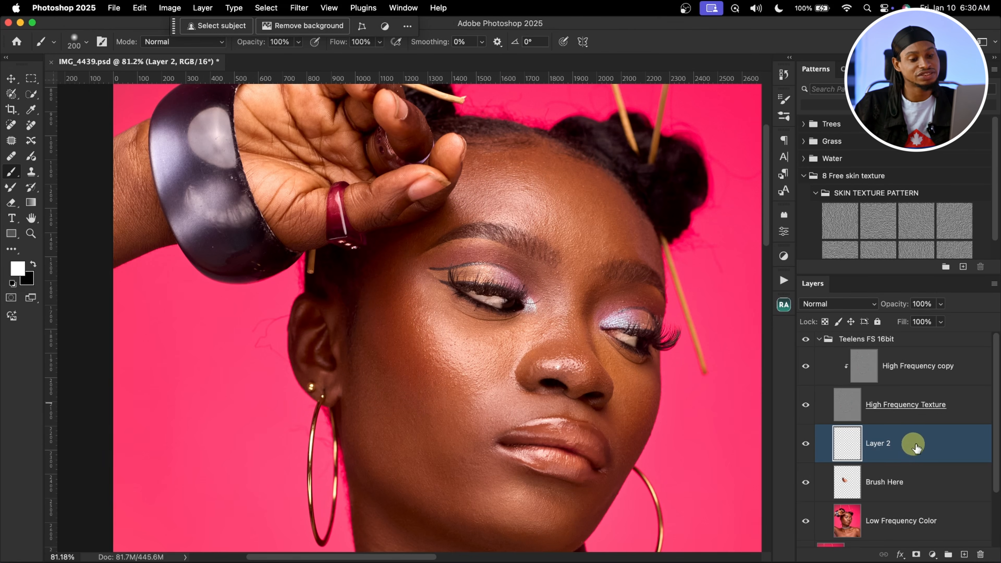
{"action": "key", "text": "Delete"}
Step: Add a new layer above Brush Here and paint a curved black contour from the temple to the cheek at brush size 200
{"action": "key", "text": "z"}
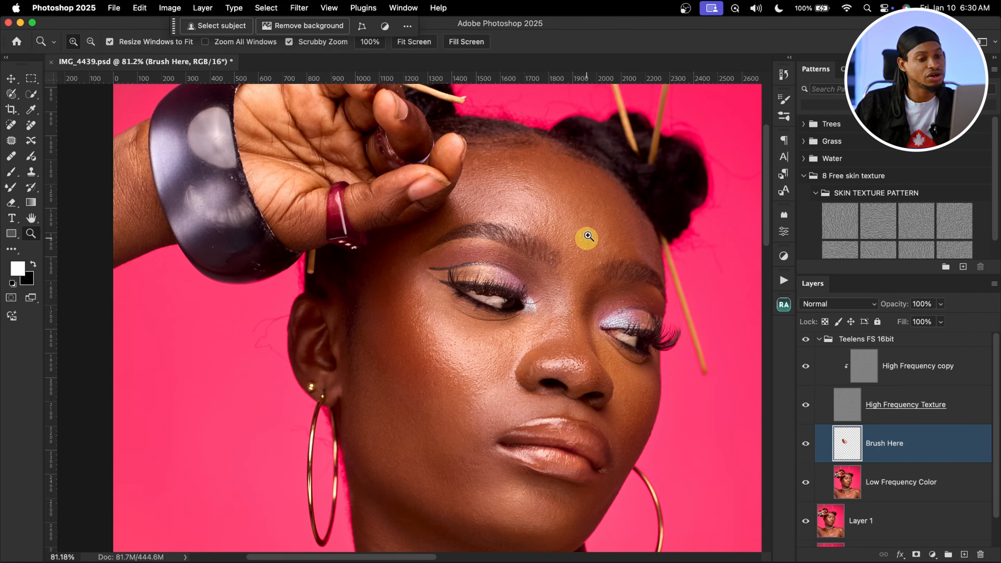
{"action": "left_click_drag", "start_coordinate": [585, 235], "coordinate": [555, 235]}
{"action": "left_click_drag", "start_coordinate": [567, 283], "coordinate": [515, 282]}
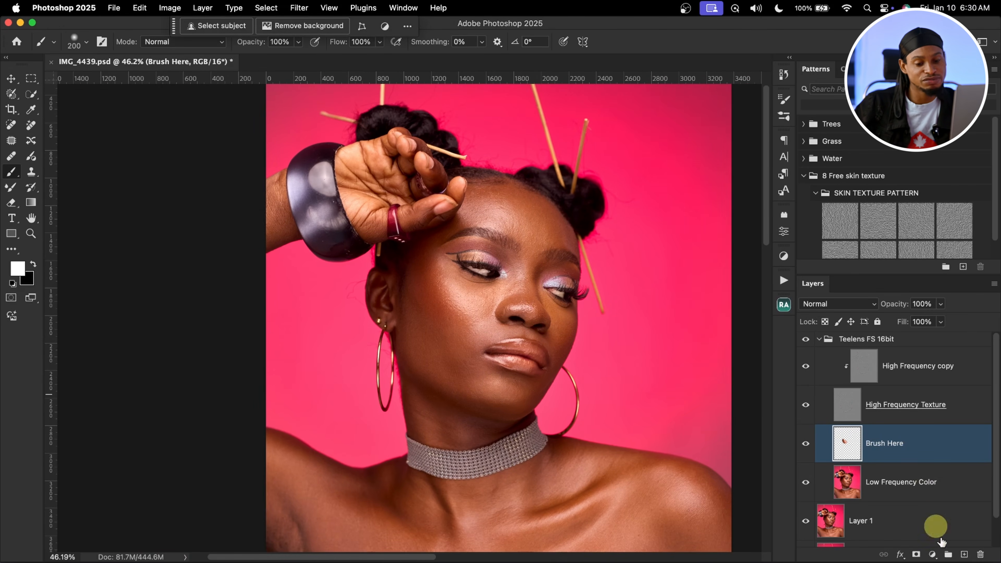
{"action": "left_click", "coordinate": [964, 554]}
{"action": "scroll", "coordinate": [559, 353], "scroll_direction": "up", "scroll_amount": 3}
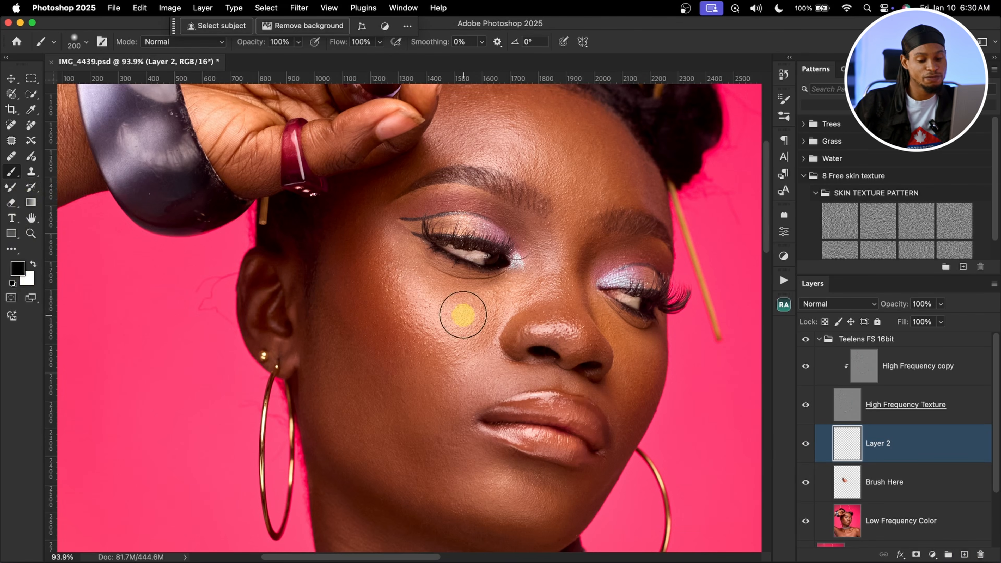
{"action": "key", "text": "bracketleft"}
{"action": "key", "text": "bracketleft"}
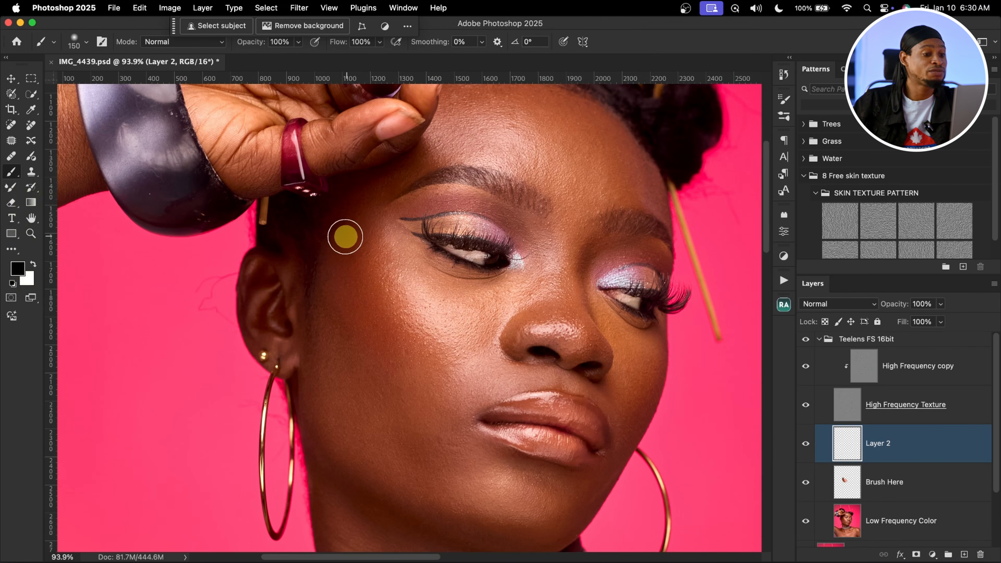
{"action": "key", "text": "bracketright"}
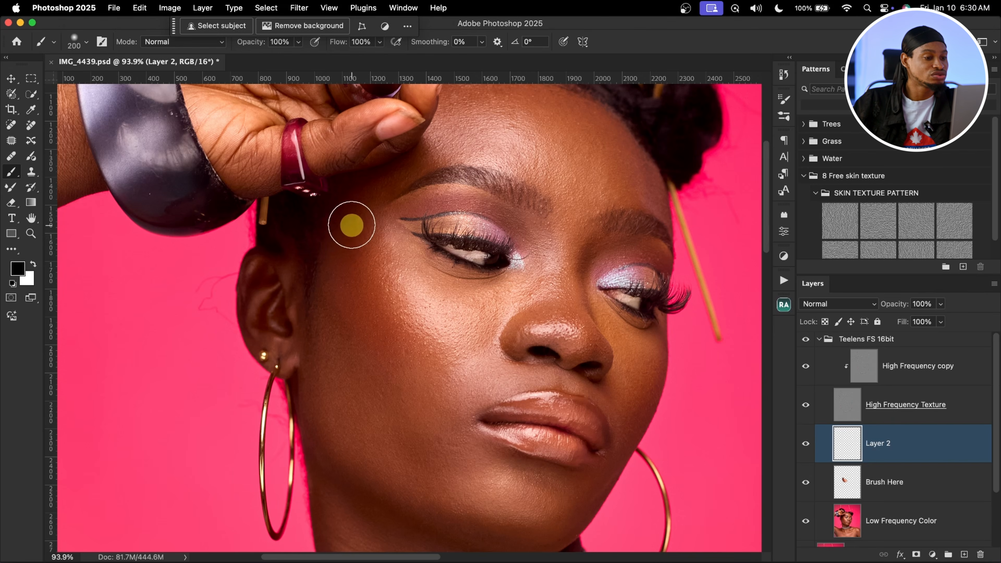
{"action": "mouse_move", "coordinate": [350, 232]}
{"action": "left_mouse_down"}
{"action": "mouse_move", "coordinate": [357, 279]}
{"action": "mouse_move", "coordinate": [351, 259]}
{"action": "mouse_move", "coordinate": [344, 275]}
{"action": "mouse_move", "coordinate": [377, 315]}
{"action": "mouse_move", "coordinate": [355, 307]}
{"action": "mouse_move", "coordinate": [372, 317]}
{"action": "mouse_move", "coordinate": [390, 360]}
{"action": "mouse_move", "coordinate": [430, 357]}
{"action": "left_mouse_up"}
Step: Hide Layer 2, add another layer, and paint black shapes down the temple and beneath the eye at brush size 175
{"action": "key", "text": "bracketleft"}
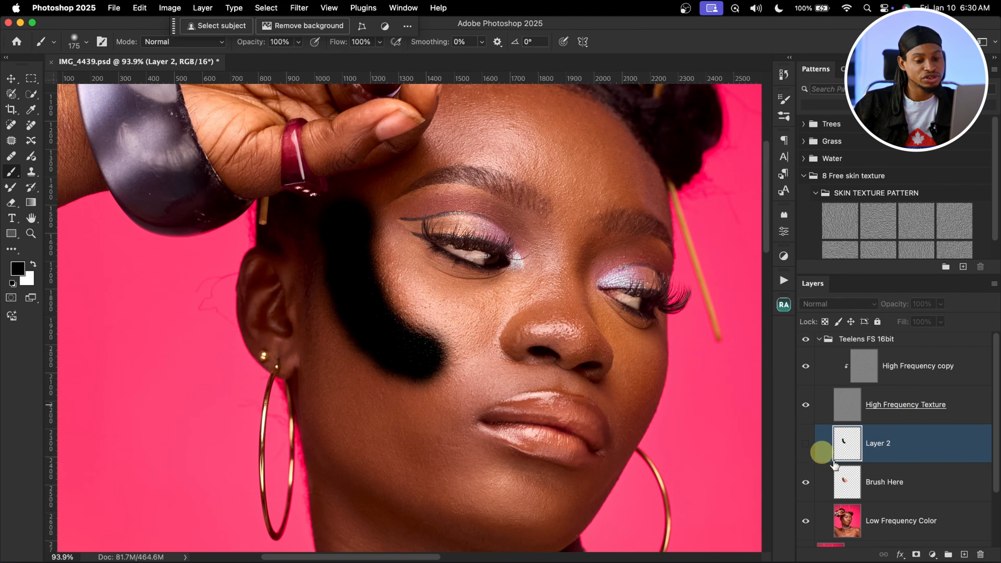
{"action": "left_click", "coordinate": [806, 443]}
{"action": "left_click", "coordinate": [965, 556]}
{"action": "mouse_move", "coordinate": [339, 219]}
{"action": "left_mouse_down"}
{"action": "mouse_move", "coordinate": [328, 318]}
{"action": "mouse_move", "coordinate": [344, 353]}
{"action": "left_mouse_up"}
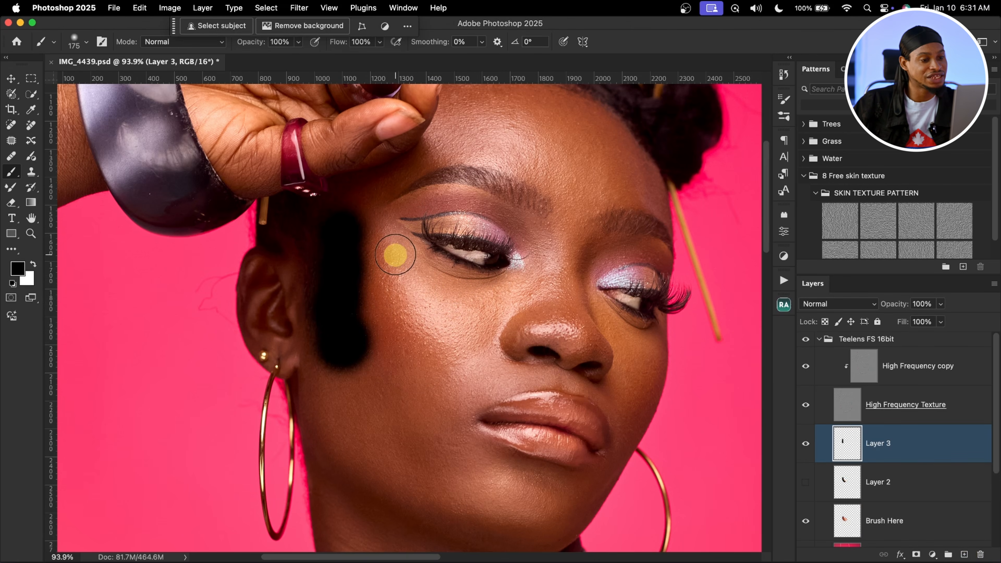
{"action": "mouse_move", "coordinate": [379, 237]}
{"action": "left_mouse_down"}
{"action": "mouse_move", "coordinate": [430, 300]}
{"action": "mouse_move", "coordinate": [474, 304]}
{"action": "mouse_move", "coordinate": [520, 291]}
{"action": "mouse_move", "coordinate": [533, 268]}
{"action": "mouse_move", "coordinate": [509, 290]}
{"action": "left_mouse_up"}
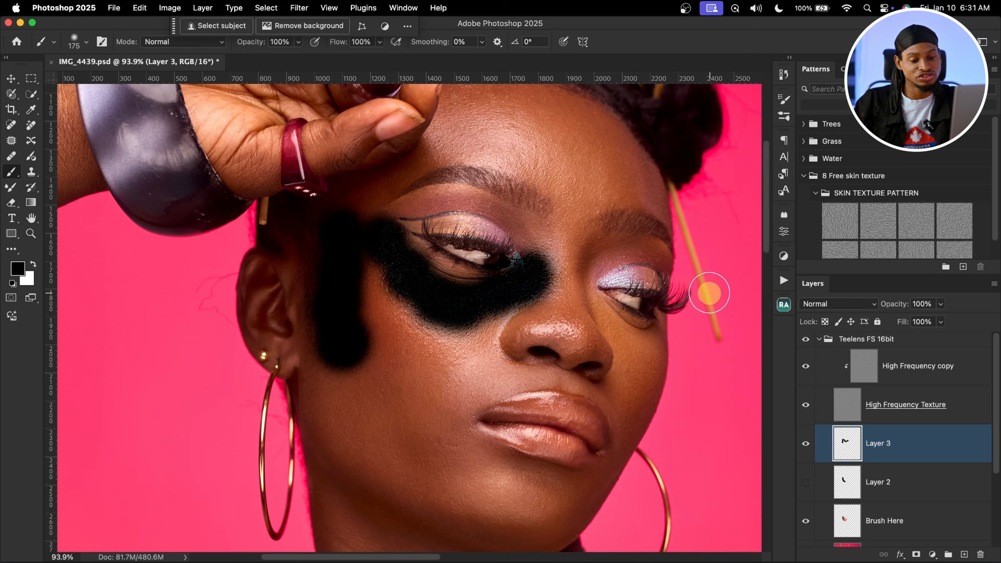
Step: Delete the two layers holding the black contour shapes
{"action": "key", "text": "Delete"}
{"action": "key", "text": "Delete"}
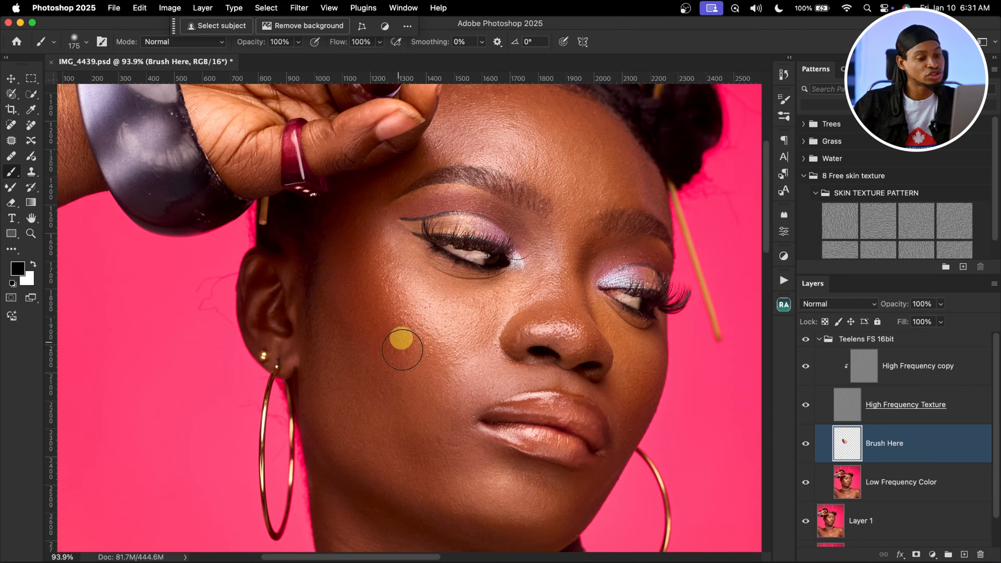
{"action": "left_click_drag", "start_coordinate": [607, 307], "coordinate": [513, 306]}
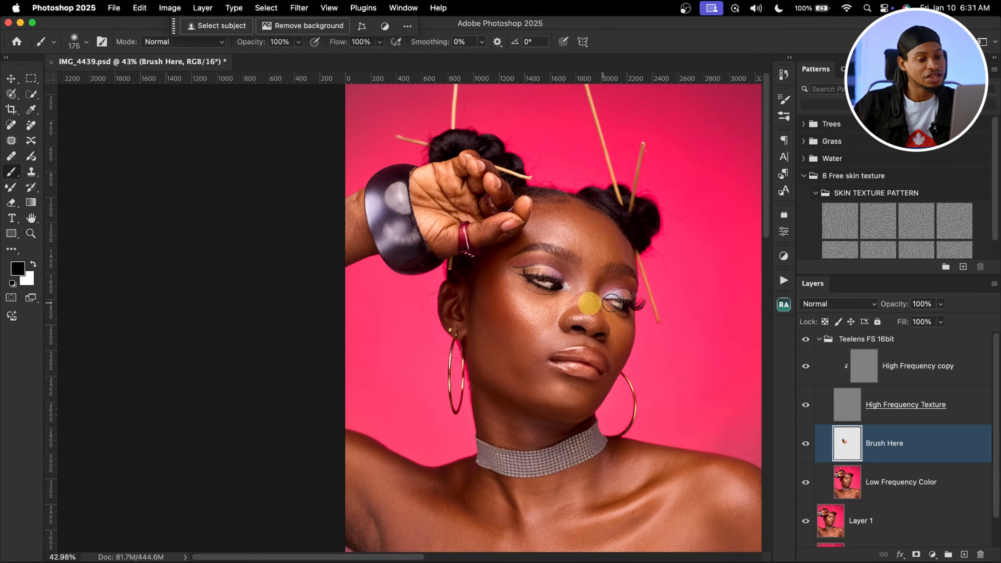
Step: Switch to the Mixer Brush for the Brush Here layer and hide the High Frequency Texture layer
{"action": "left_click", "coordinate": [11, 187]}
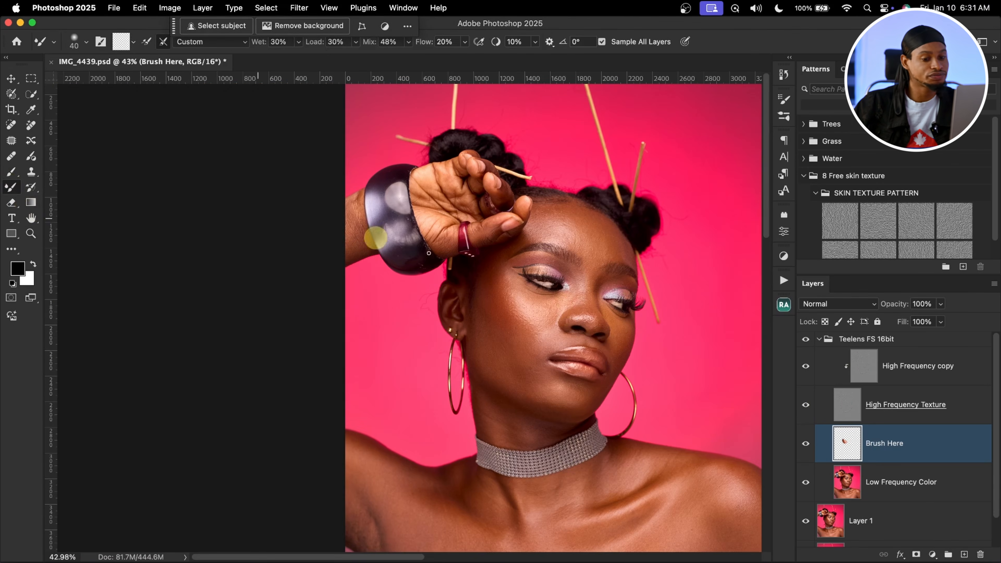
{"action": "left_click", "coordinate": [806, 406]}
{"action": "left_click_drag", "start_coordinate": [592, 284], "coordinate": [619, 269]}
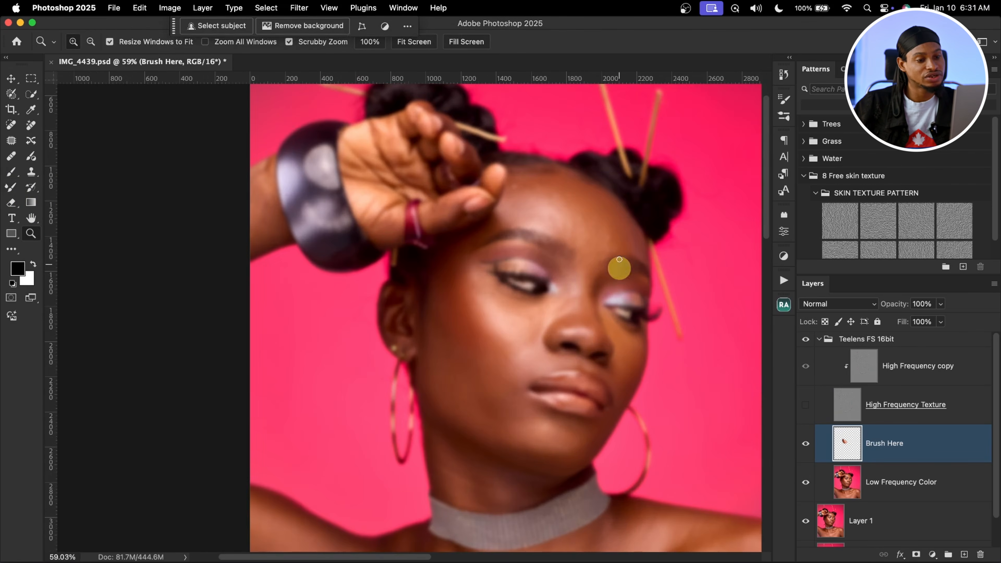
{"action": "scroll", "coordinate": [548, 236], "scroll_direction": "right", "scroll_amount": 5}
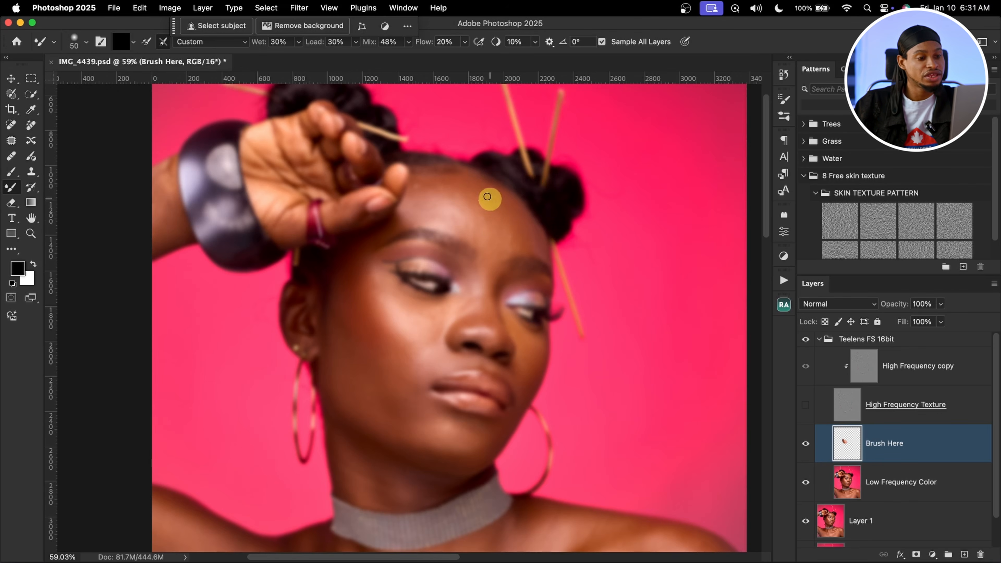
Step: Blend the tones at the middle of the forehead on Brush Here with the Mixer Brush at size 175
{"action": "key", "text": "bracketright"}
{"action": "key", "text": "bracketright"}
{"action": "key", "text": "bracketright"}
{"action": "key", "text": "bracketright"}
{"action": "key", "text": "bracketright"}
{"action": "key", "text": "bracketright"}
{"action": "key", "text": "bracketright"}
{"action": "key", "text": "bracketright"}
{"action": "key", "text": "bracketright"}
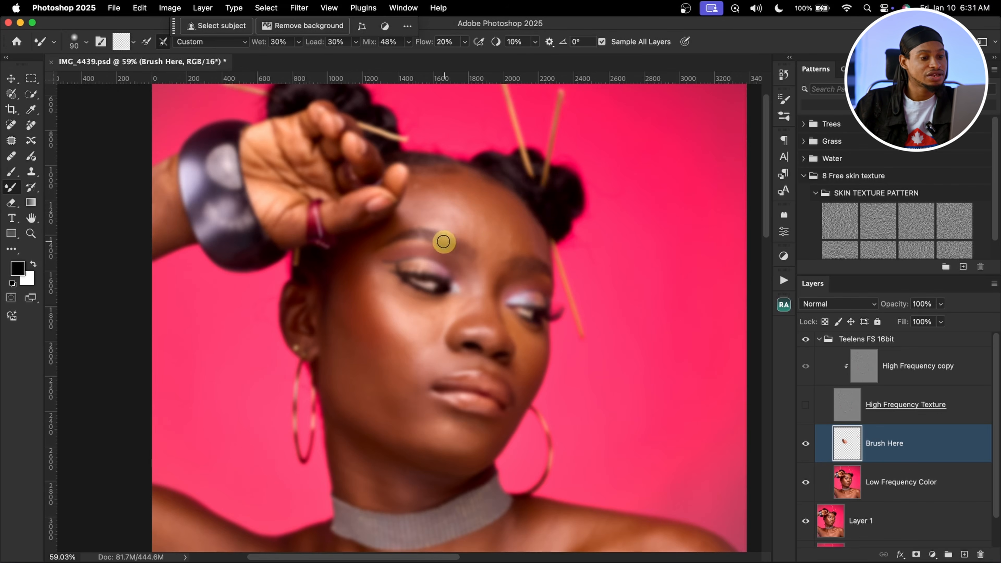
{"action": "key", "text": "bracketleft"}
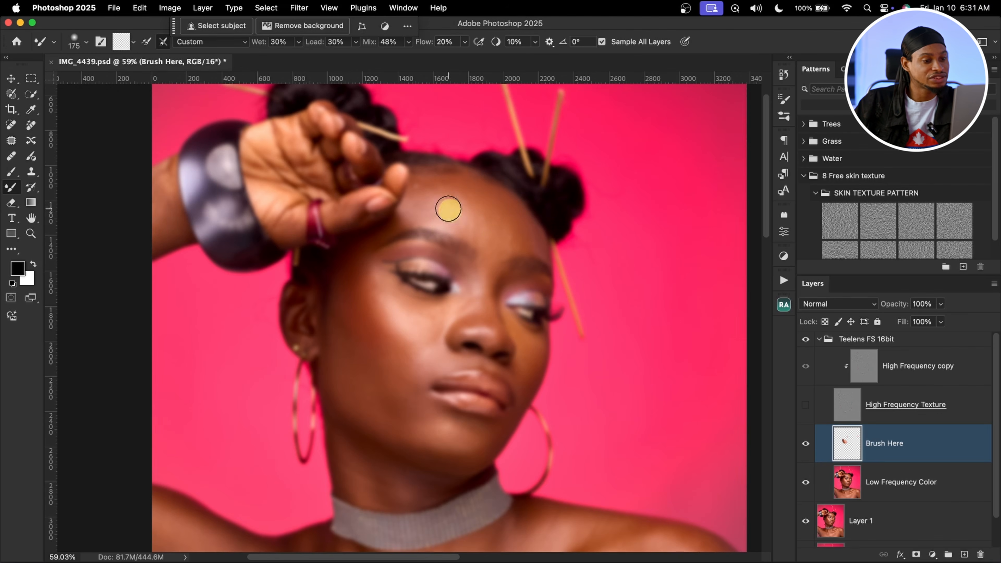
{"action": "key", "text": "bracketright"}
{"action": "key", "text": "bracketright"}
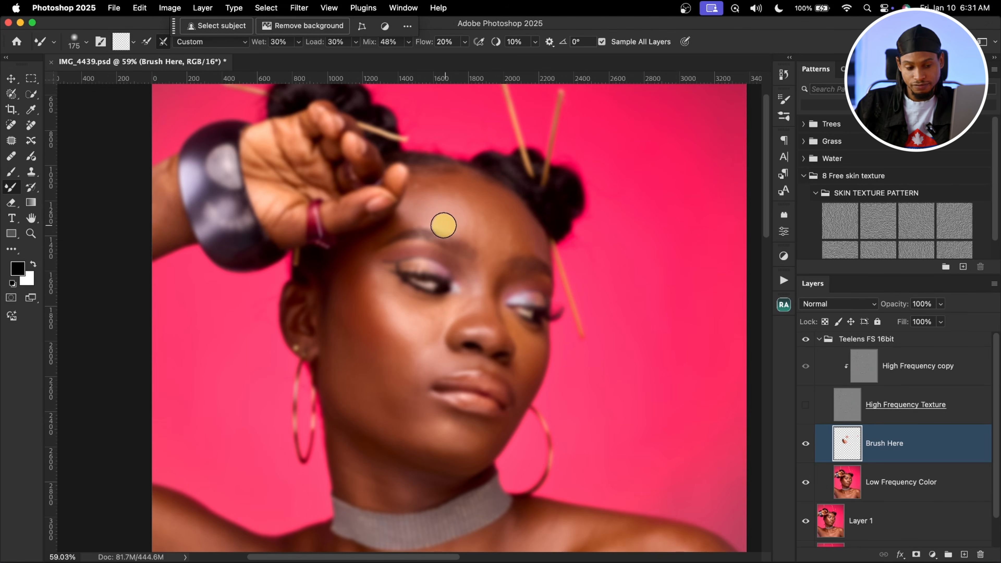
Step: Blend the upper forehead and the area above the far eyebrow with Mixer Brush sizes between 100 and 200
{"action": "key", "text": "bracketleft"}
{"action": "key", "text": "bracketleft"}
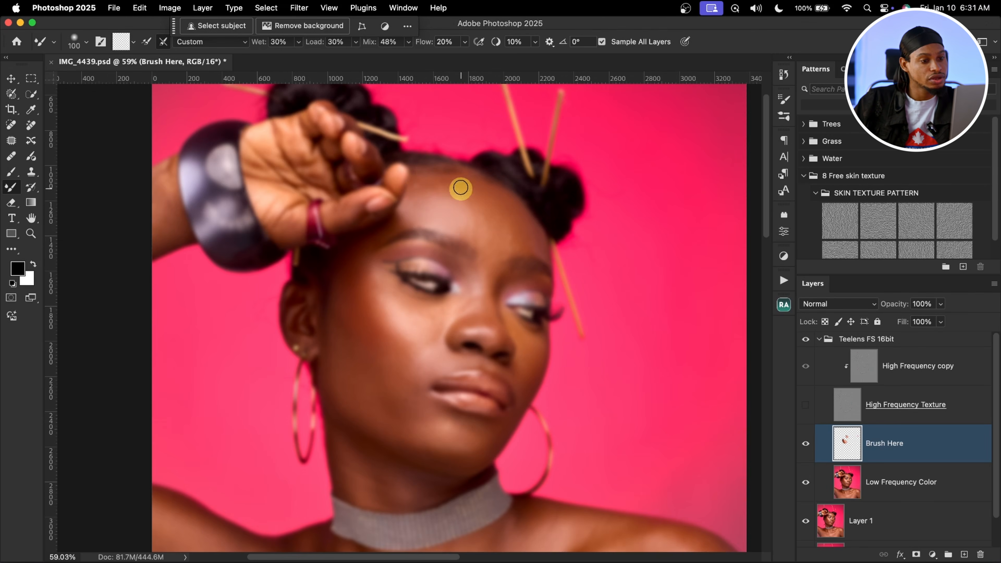
{"action": "key", "text": "bracketright"}
{"action": "key", "text": "bracketright"}
{"action": "key", "text": "bracketright"}
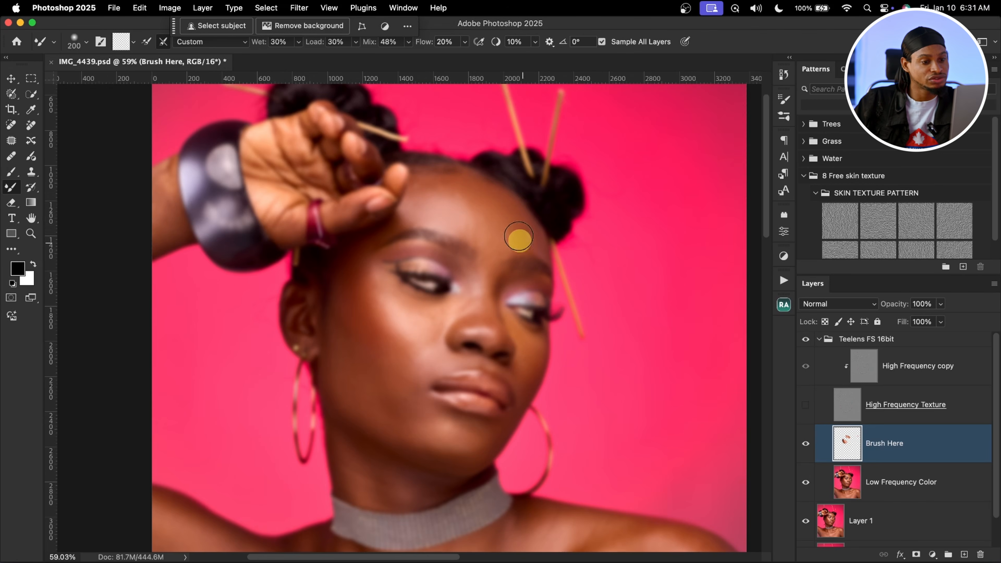
{"action": "key", "text": "bracketright"}
{"action": "key", "text": "bracketright"}
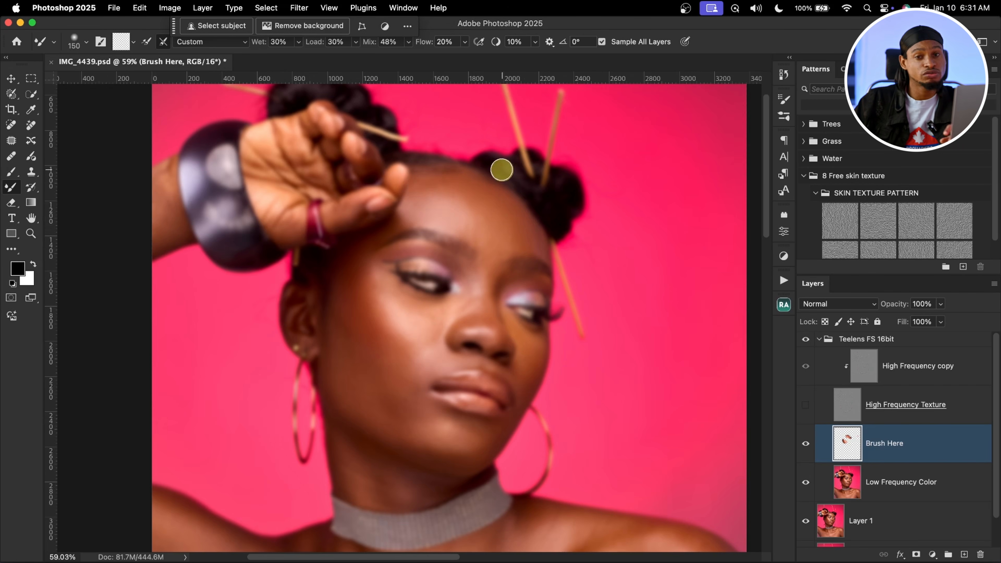
{"action": "key", "text": "z"}
{"action": "mouse_move", "coordinate": [458, 201]}
{"action": "left_mouse_down"}
{"action": "mouse_move", "coordinate": [483, 190]}
{"action": "mouse_move", "coordinate": [474, 173]}
{"action": "left_mouse_up"}
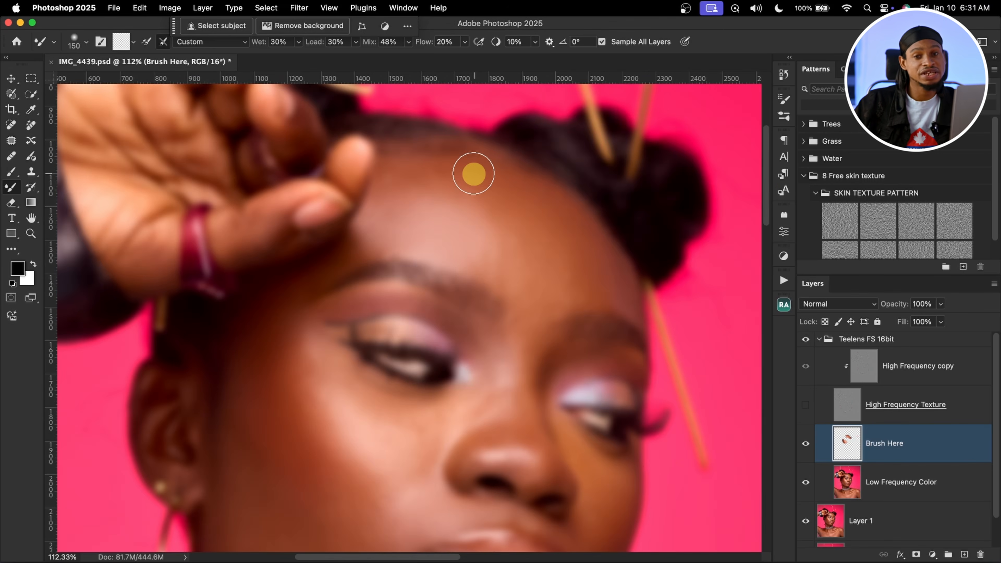
{"action": "key", "text": "z"}
{"action": "left_click_drag", "start_coordinate": [518, 209], "coordinate": [471, 214]}
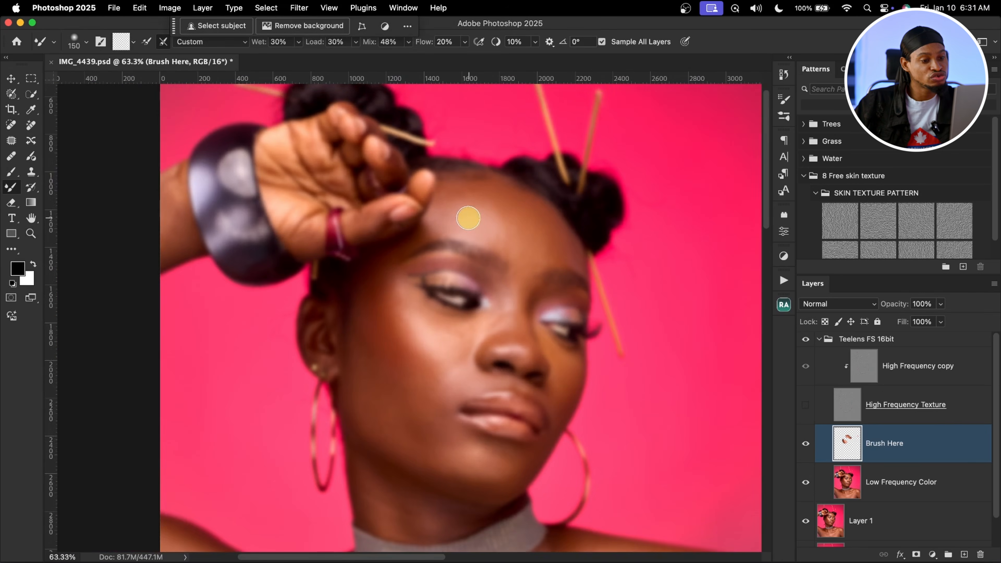
Step: Paint black patches across the forehead on a new layer above Brush Here at brush size 70, and delete that layer
{"action": "key", "text": "bracketleft"}
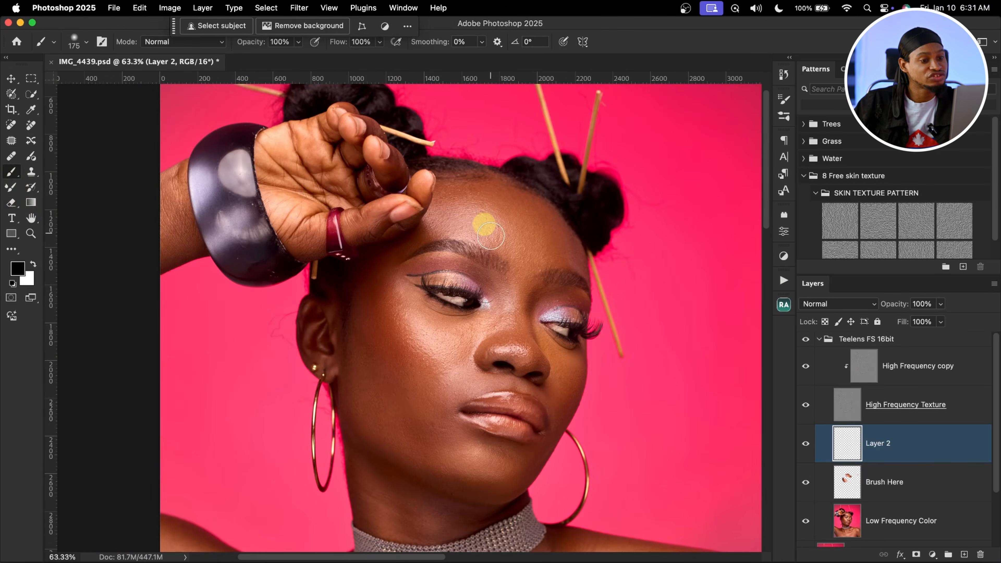
{"action": "key", "text": "bracketleft"}
{"action": "key", "text": "bracketleft"}
{"action": "key", "text": "bracketleft"}
{"action": "key", "text": "bracketleft"}
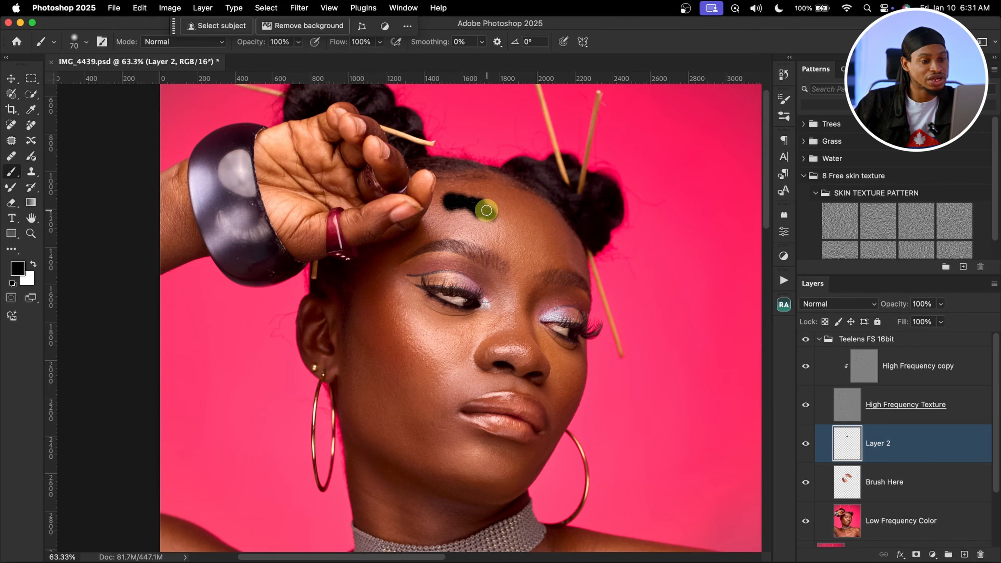
{"action": "mouse_move", "coordinate": [487, 210]}
{"action": "left_mouse_down"}
{"action": "mouse_move", "coordinate": [539, 220]}
{"action": "mouse_move", "coordinate": [514, 200]}
{"action": "mouse_move", "coordinate": [528, 210]}
{"action": "mouse_move", "coordinate": [514, 205]}
{"action": "mouse_move", "coordinate": [528, 221]}
{"action": "mouse_move", "coordinate": [523, 252]}
{"action": "left_mouse_up"}
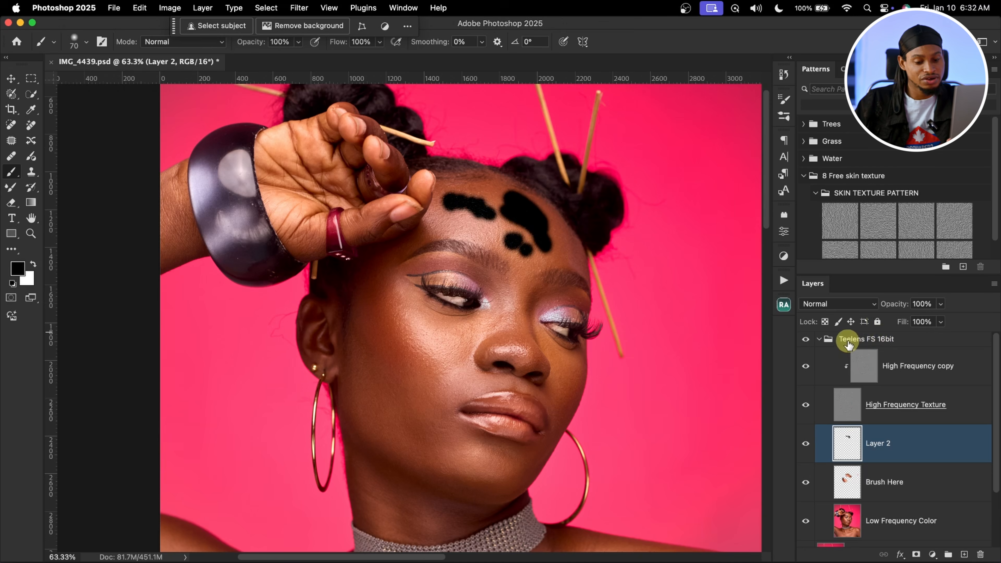
{"action": "key", "text": "Delete"}
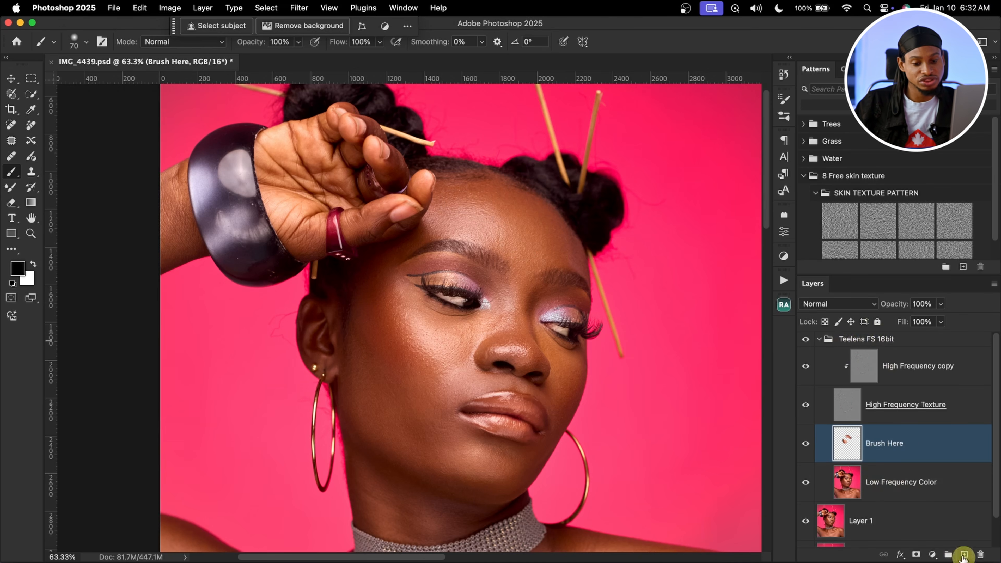
Step: Hide the High Frequency Texture layer and return to the Mixer Brush on Brush Here
{"action": "left_click", "coordinate": [805, 404]}
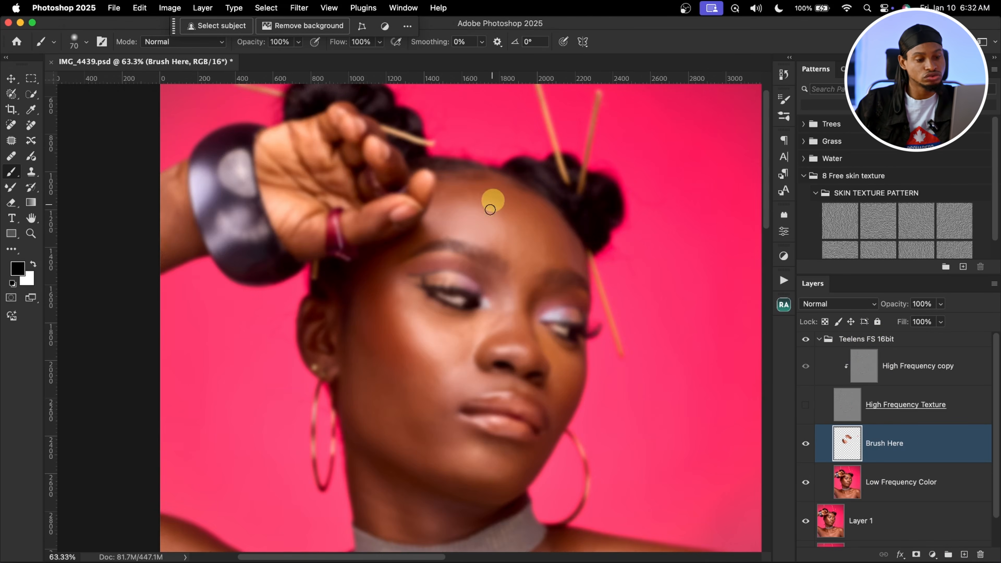
{"action": "key", "text": "bracketright"}
{"action": "key", "text": "bracketright"}
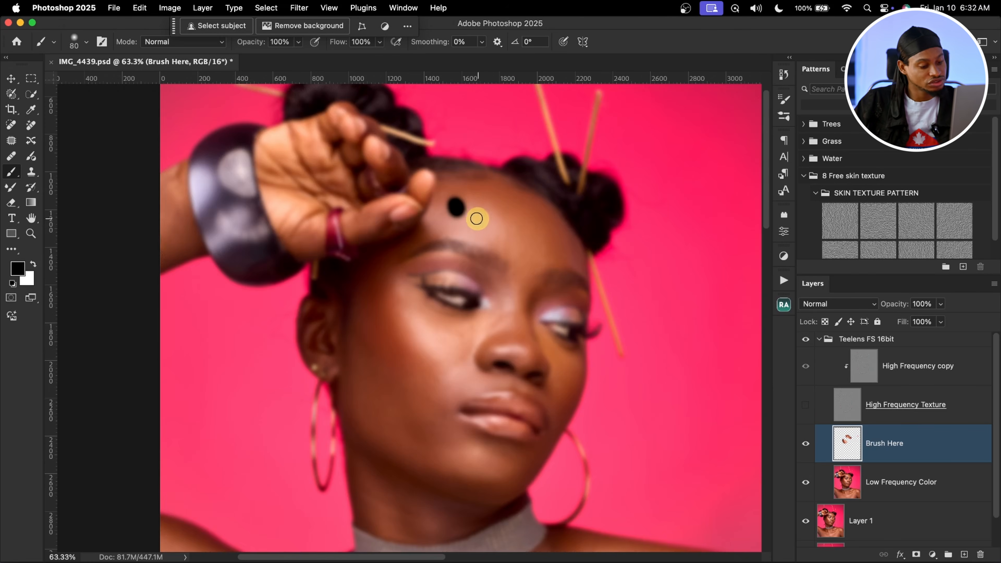
{"action": "left_click", "coordinate": [11, 186]}
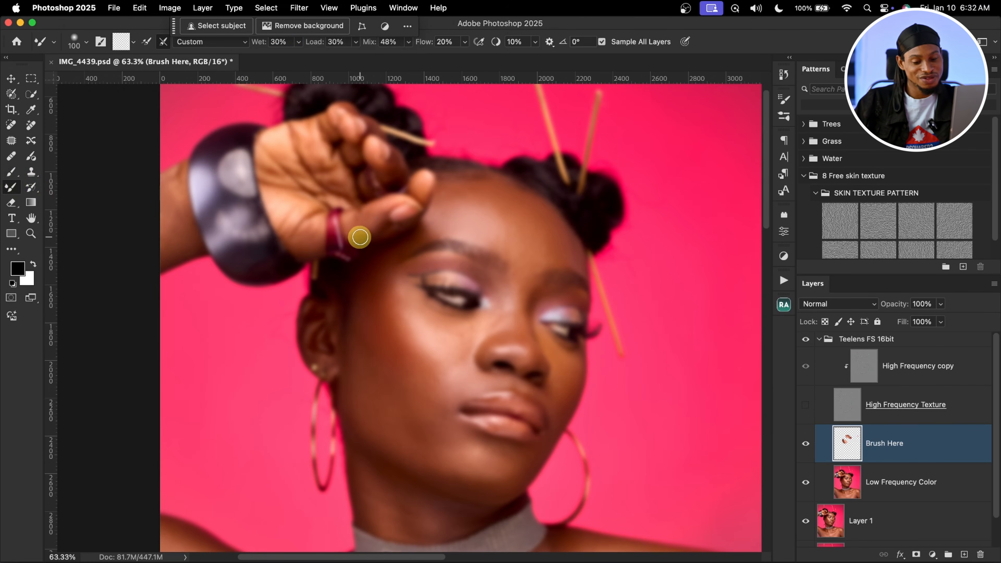
Step: Blend the forehead tones on Brush Here with the Mixer Brush at size 150
{"action": "key", "text": "bracketleft"}
{"action": "key", "text": "bracketleft"}
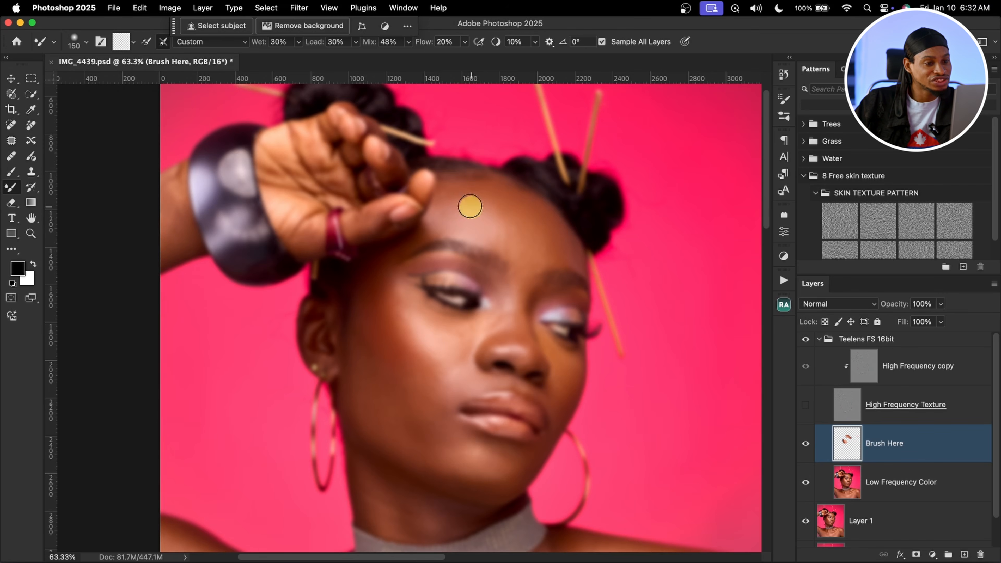
{"action": "key", "text": "bracketright"}
{"action": "key", "text": "bracketright"}
{"action": "key", "text": "bracketright"}
Step: Reduce the Mixer Brush to size 50 and blend the small tonal transitions on the nose
{"action": "key", "text": "bracketleft"}
{"action": "key", "text": "bracketleft"}
{"action": "key", "text": "bracketleft"}
{"action": "key", "text": "bracketleft"}
{"action": "key", "text": "bracketleft"}
{"action": "key", "text": "bracketleft"}
{"action": "key", "text": "bracketleft"}
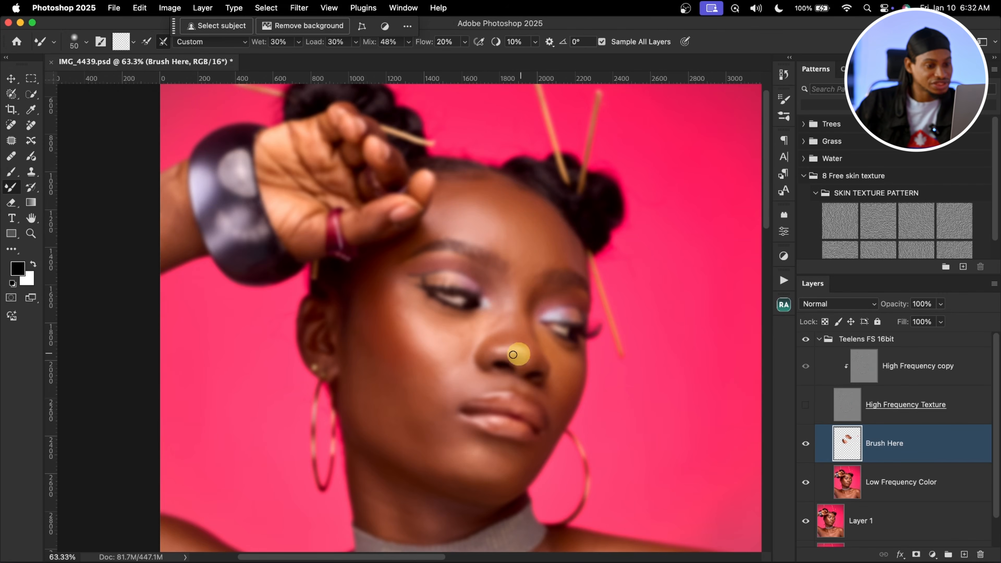
Step: Blend the highlight on the cheekbone beneath the near eye with the Mixer Brush at sizes 100 to 200
{"action": "key", "text": "bracketright"}
{"action": "key", "text": "bracketright"}
{"action": "key", "text": "bracketright"}
{"action": "key", "text": "bracketright"}
{"action": "key", "text": "bracketright"}
{"action": "key", "text": "bracketright"}
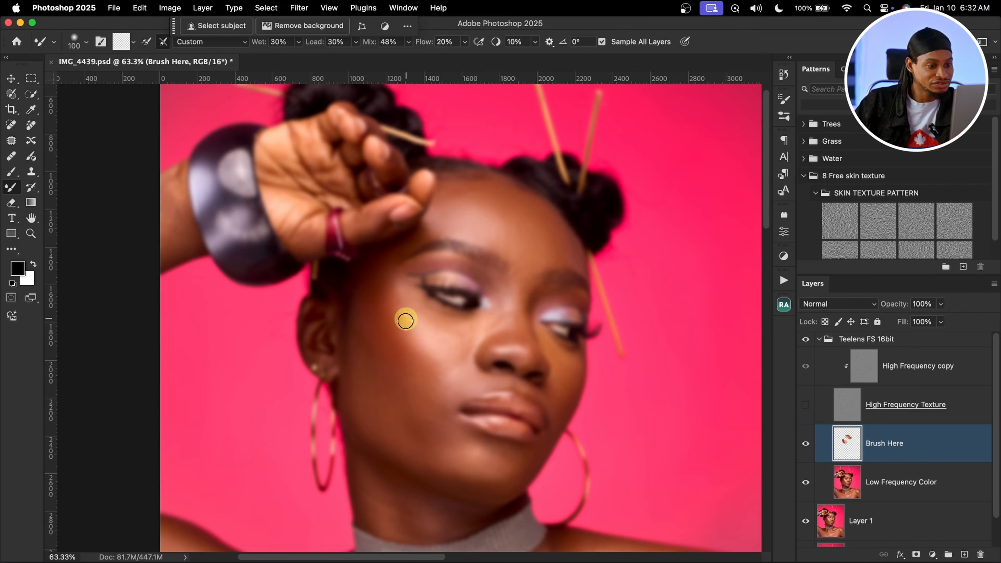
{"action": "key", "text": "bracketright"}
{"action": "key", "text": "bracketright"}
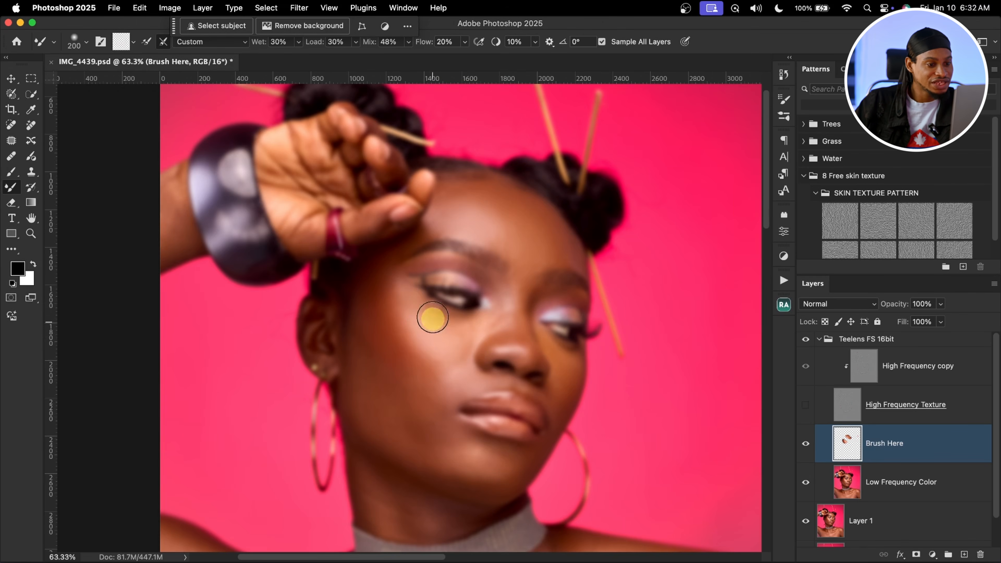
Step: Blend the broad shadow across the outer and lower cheek with the Mixer Brush at sizes 400 and 250
{"action": "key", "text": "bracketright"}
{"action": "key", "text": "bracketleft"}
{"action": "key", "text": "bracketleft"}
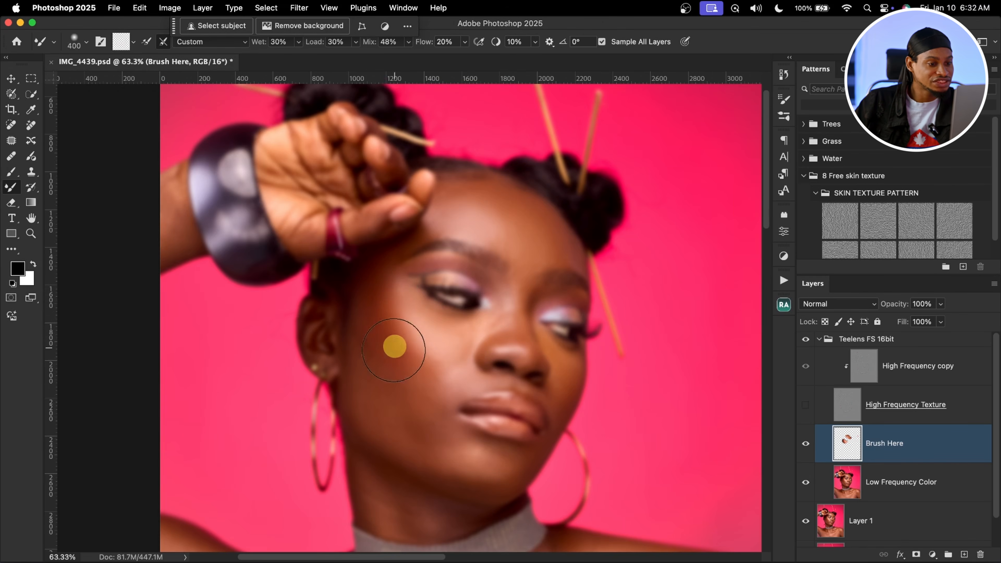
{"action": "key", "text": "bracketright"}
{"action": "key", "text": "bracketright"}
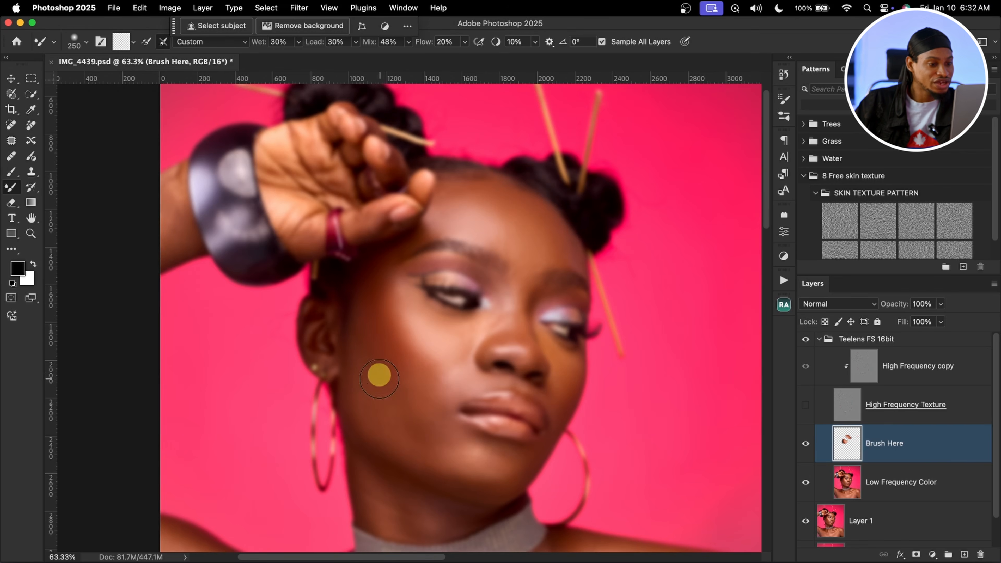
Step: Blend under the near eye with the Mixer Brush at size 150 and beside its outer corner at size 200
{"action": "key", "text": "bracketleft"}
{"action": "key", "text": "bracketleft"}
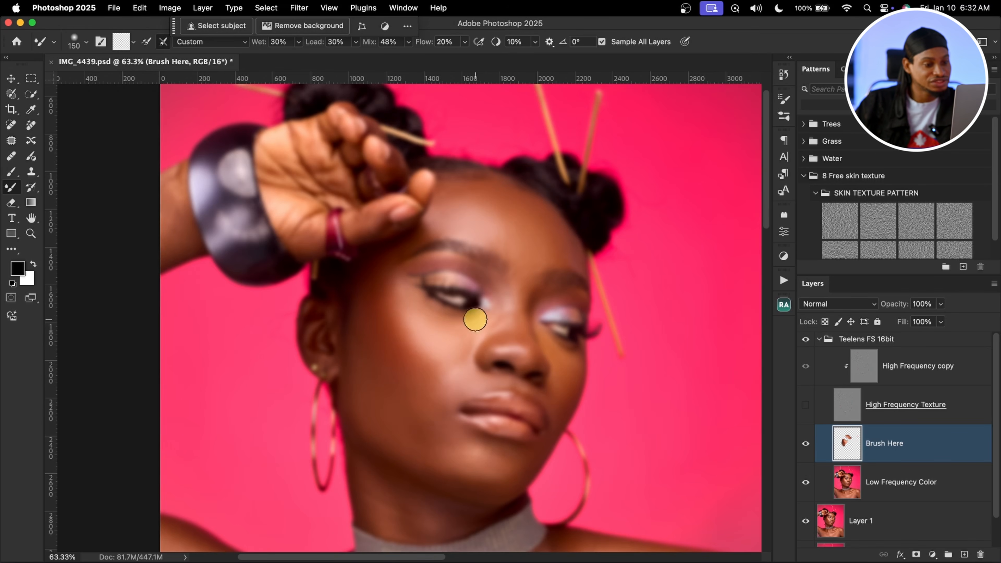
{"action": "key", "text": "bracketleft"}
{"action": "key", "text": "bracketright"}
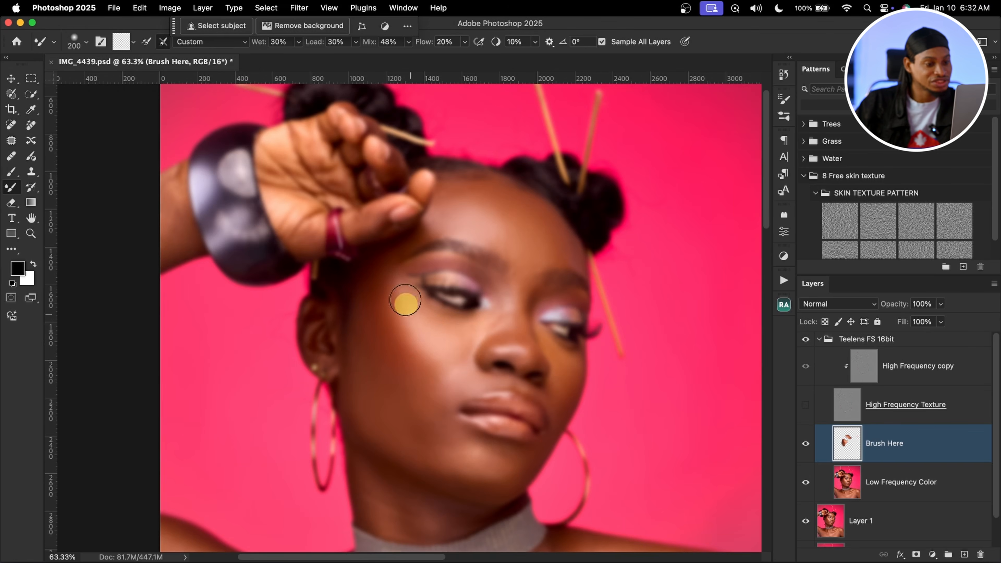
Step: Show the High Frequency Texture layer and add a new empty layer above Brush Here
{"action": "left_click", "coordinate": [806, 405]}
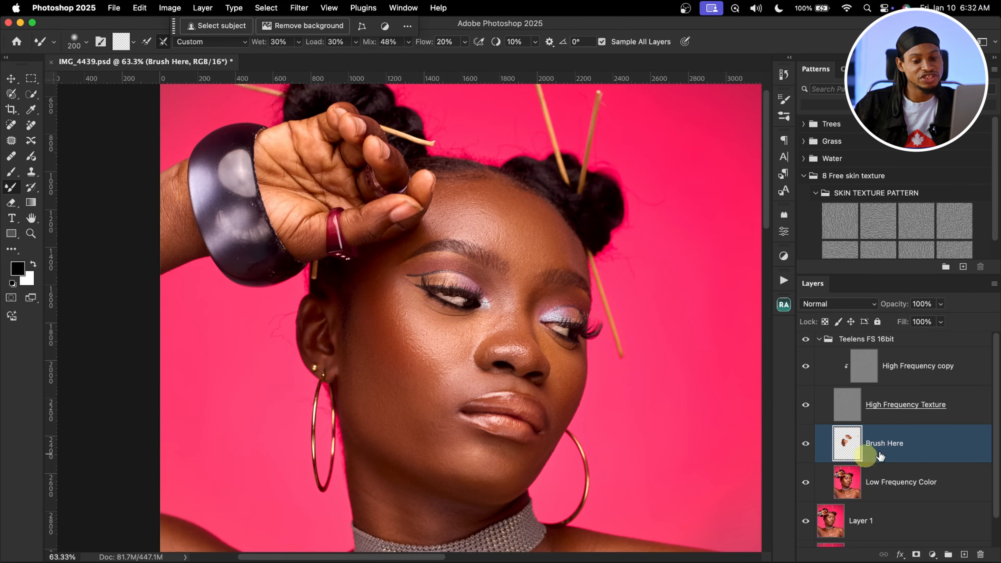
{"action": "left_click", "coordinate": [964, 555]}
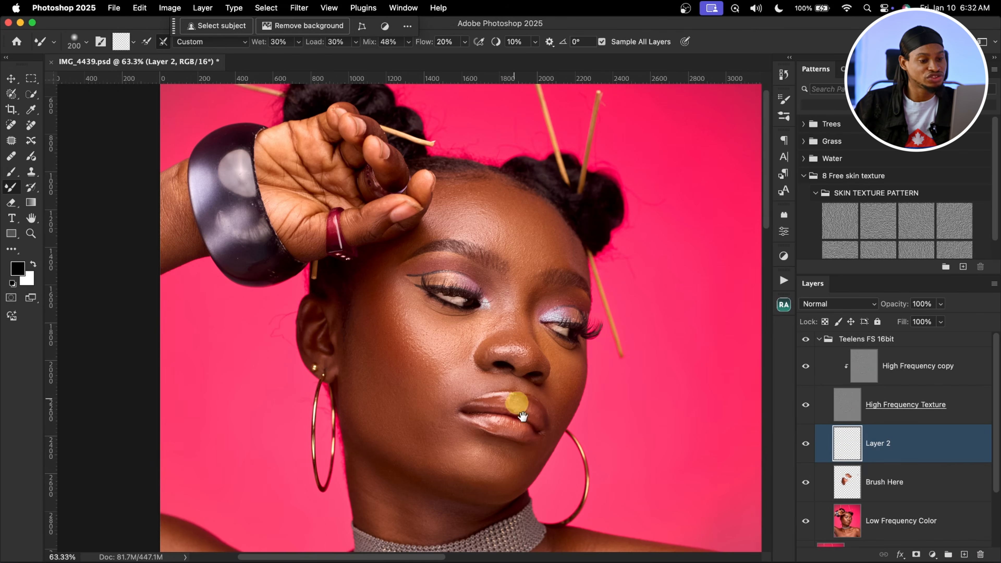
{"action": "left_click_drag", "start_coordinate": [511, 403], "coordinate": [531, 286]}
{"action": "left_click", "coordinate": [928, 476]}
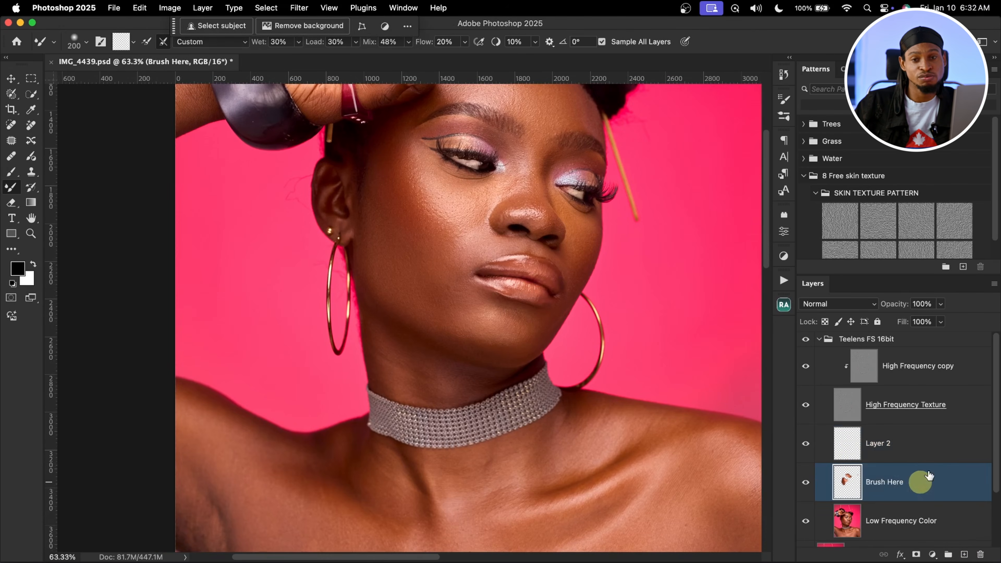
{"action": "left_click", "coordinate": [875, 460]}
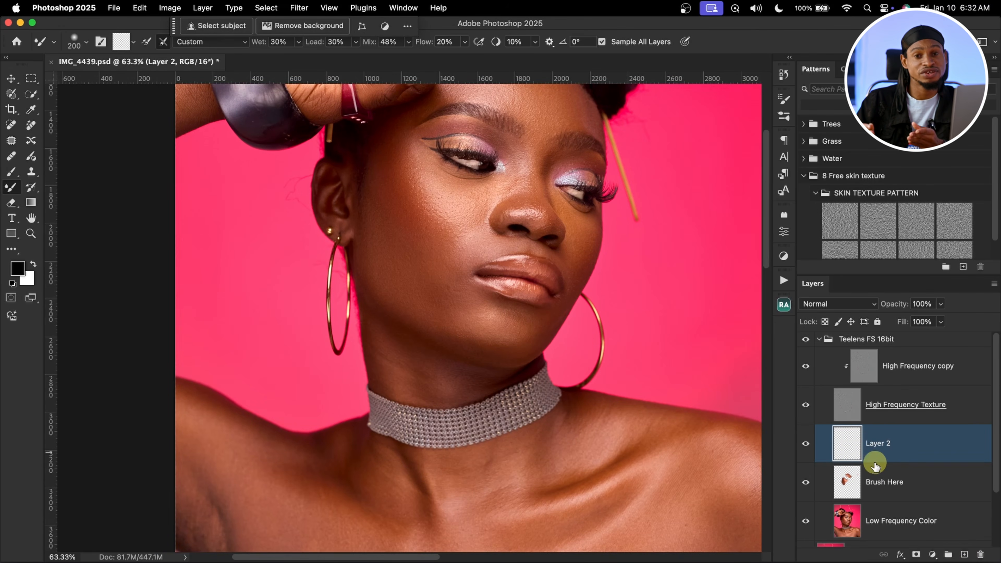
Step: Select the Brush Here layer and hide both Layer 2 and High Frequency Texture for blending the face
{"action": "scroll", "coordinate": [561, 261], "scroll_direction": "down", "scroll_amount": 3}
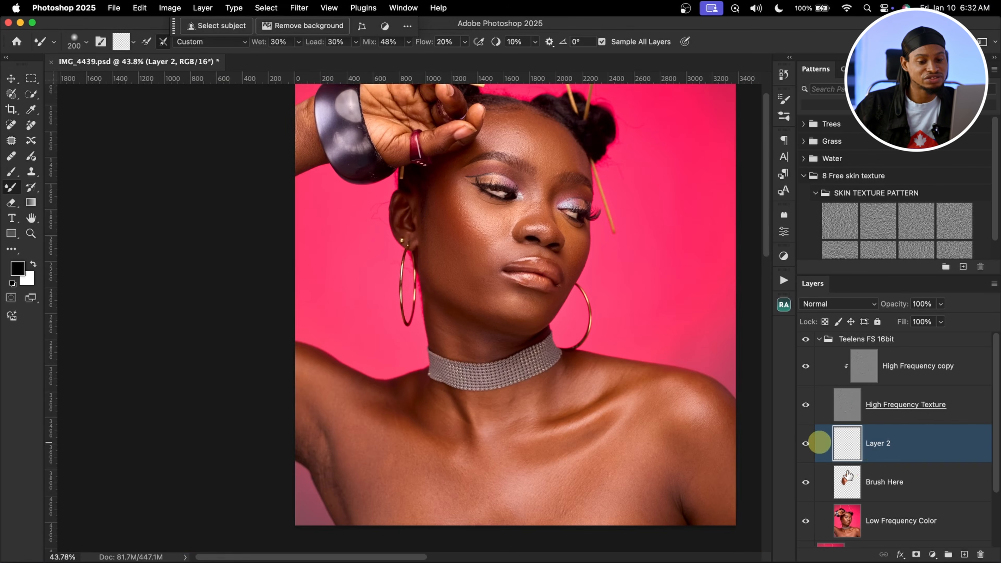
{"action": "left_click", "coordinate": [852, 488]}
{"action": "left_click", "coordinate": [808, 446]}
{"action": "scroll", "coordinate": [536, 310], "scroll_direction": "up", "scroll_amount": 4}
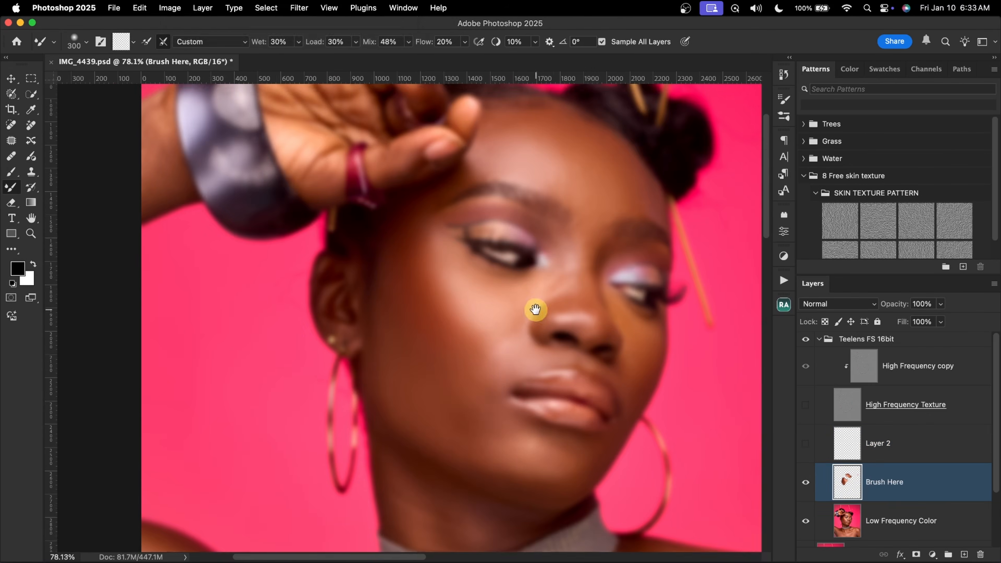
{"action": "scroll", "coordinate": [536, 310], "scroll_direction": "down", "scroll_amount": 2}
{"action": "scroll", "coordinate": [492, 228], "scroll_direction": "up", "scroll_amount": 2}
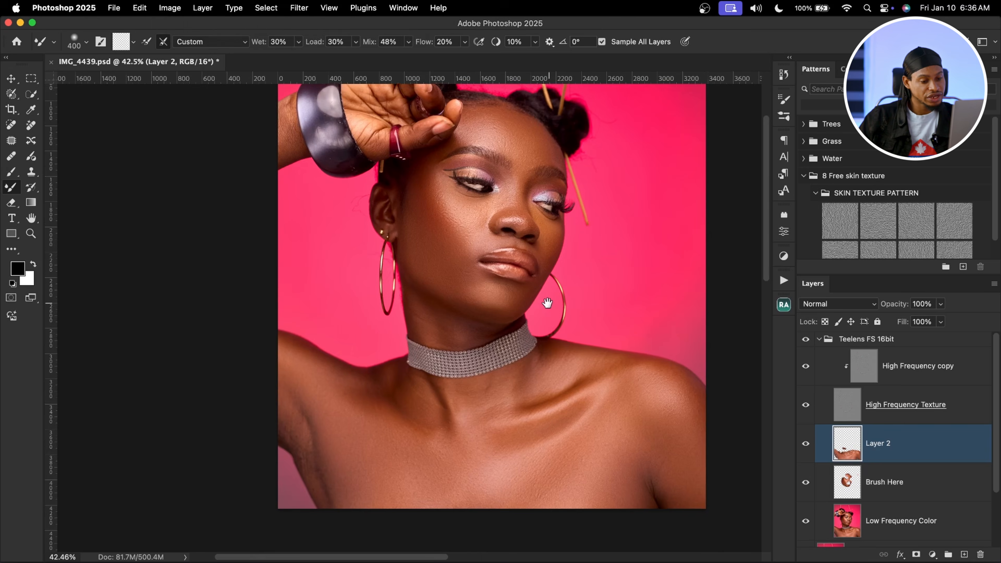
Step: Look over the blended face, neck and shoulders, and select the Brush Here layer
{"action": "left_click_drag", "start_coordinate": [547, 303], "coordinate": [544, 299]}
{"action": "left_click_drag", "start_coordinate": [555, 346], "coordinate": [565, 364]}
{"action": "mouse_move", "coordinate": [537, 418]}
{"action": "left_mouse_down"}
{"action": "mouse_move", "coordinate": [583, 409]}
{"action": "mouse_move", "coordinate": [562, 401]}
{"action": "left_mouse_up"}
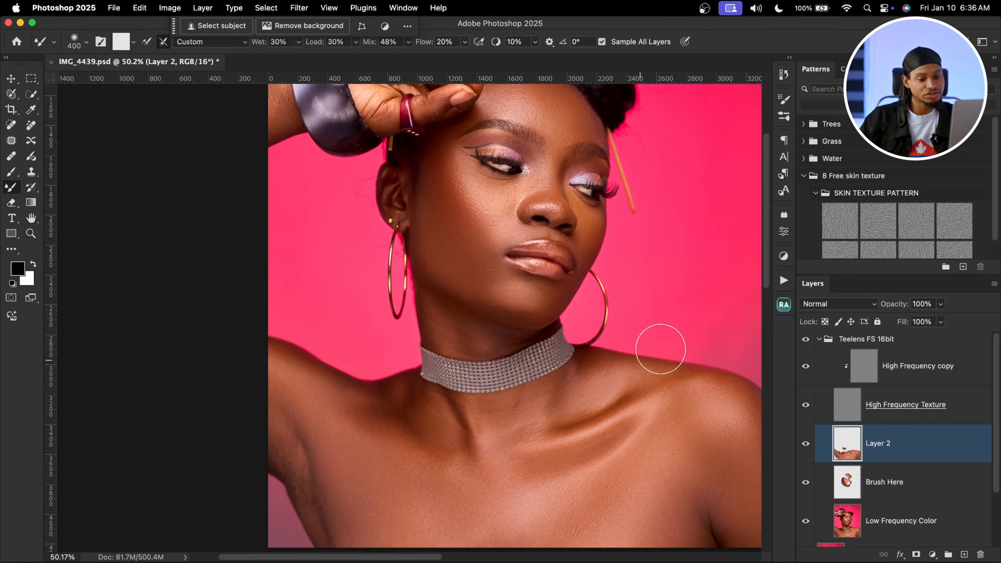
{"action": "left_click", "coordinate": [848, 492]}
{"action": "scroll", "coordinate": [669, 331], "scroll_direction": "up", "scroll_amount": 3}
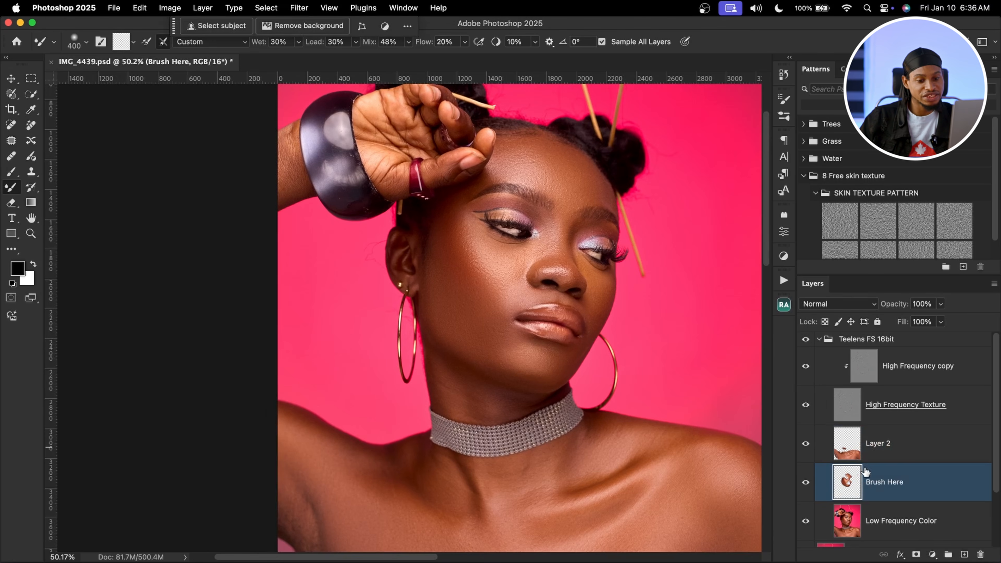
Step: Toggle the Brush Here layer's visibility while zoomed in on the face to compare the skin with and without blending
{"action": "left_click", "coordinate": [853, 445]}
{"action": "left_click", "coordinate": [860, 489]}
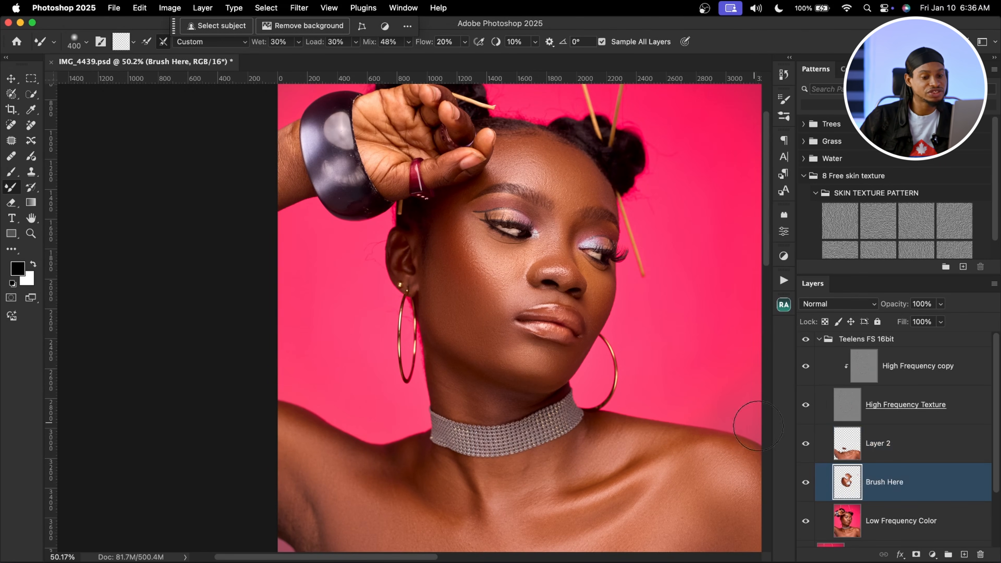
{"action": "left_click", "coordinate": [806, 482]}
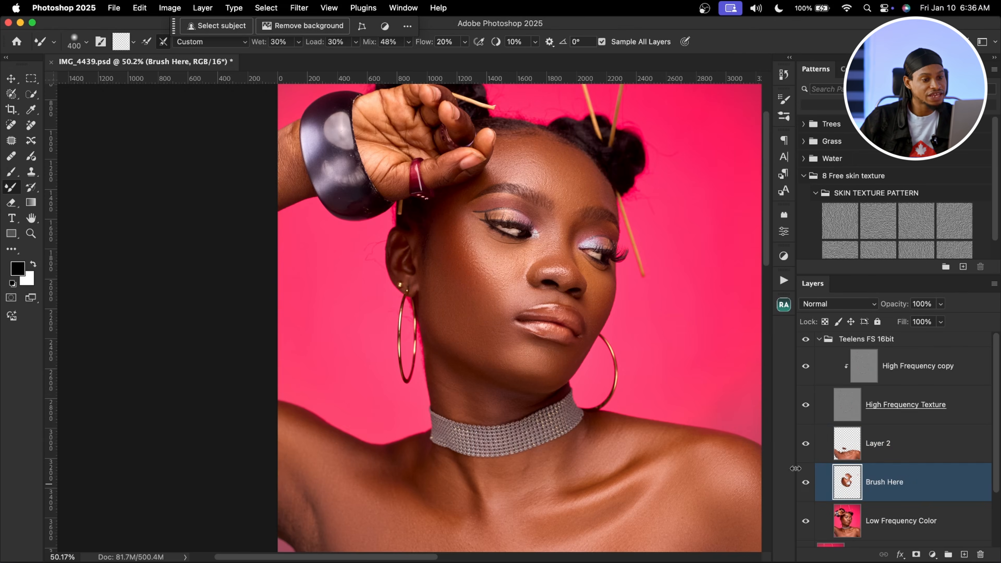
{"action": "key", "text": "super+space"}
{"action": "left_click_drag", "start_coordinate": [576, 189], "coordinate": [546, 205]}
{"action": "key", "text": "super+space"}
{"action": "key", "text": "space"}
{"action": "key", "text": "super+space"}
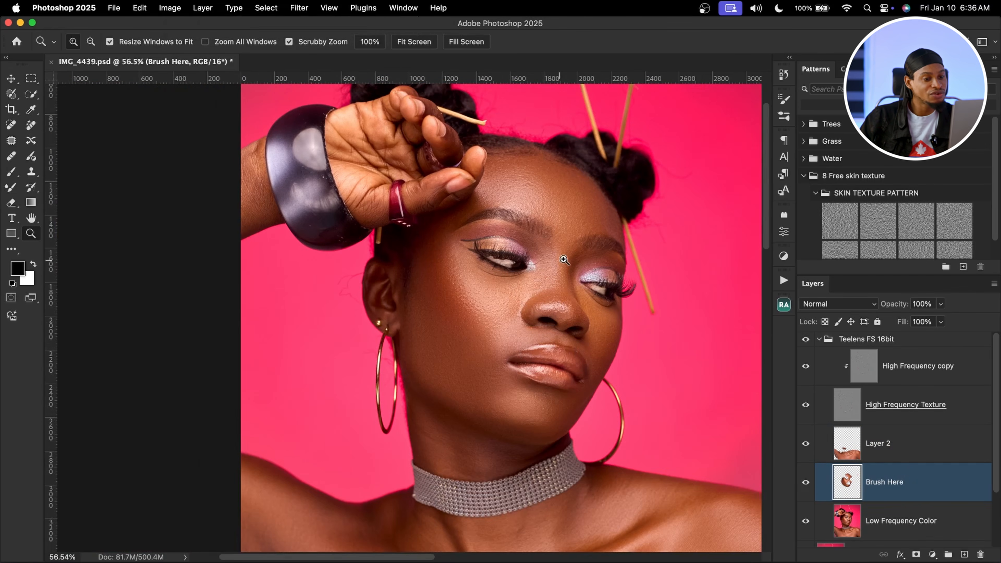
{"action": "left_click_drag", "start_coordinate": [571, 261], "coordinate": [578, 260]}
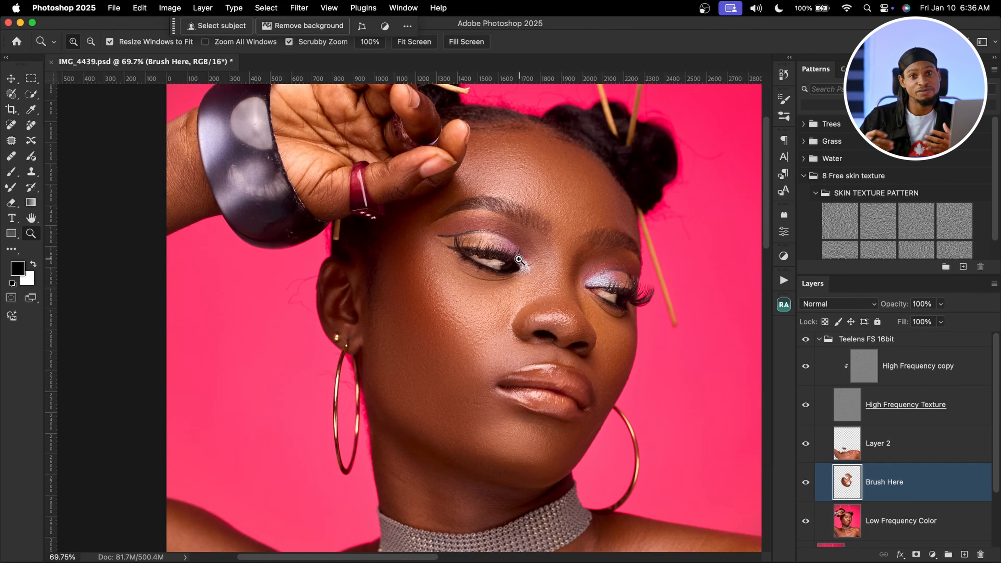
{"action": "left_click", "coordinate": [806, 482]}
{"action": "left_click", "coordinate": [806, 482]}
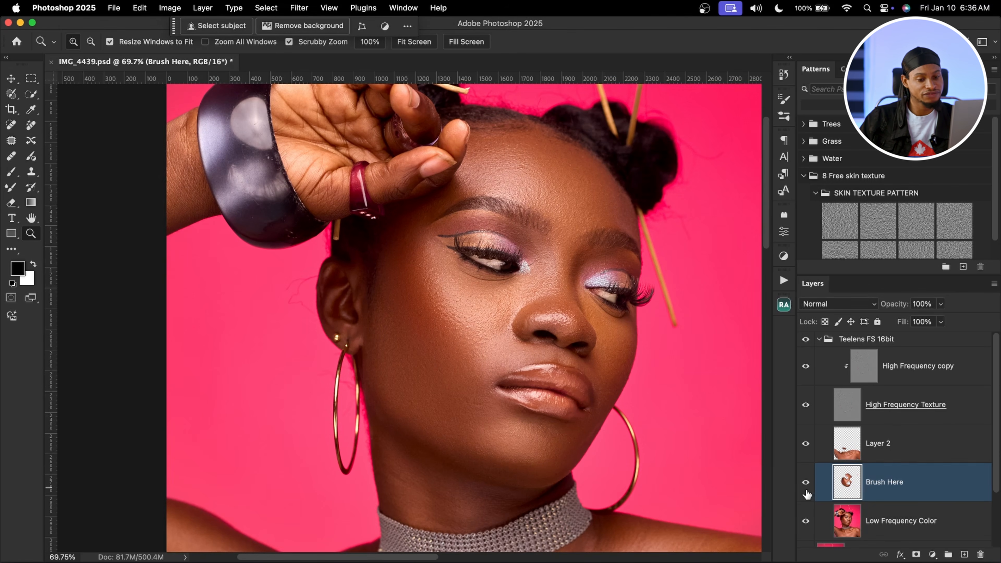
{"action": "left_click", "coordinate": [806, 482]}
{"action": "left_click", "coordinate": [806, 482]}
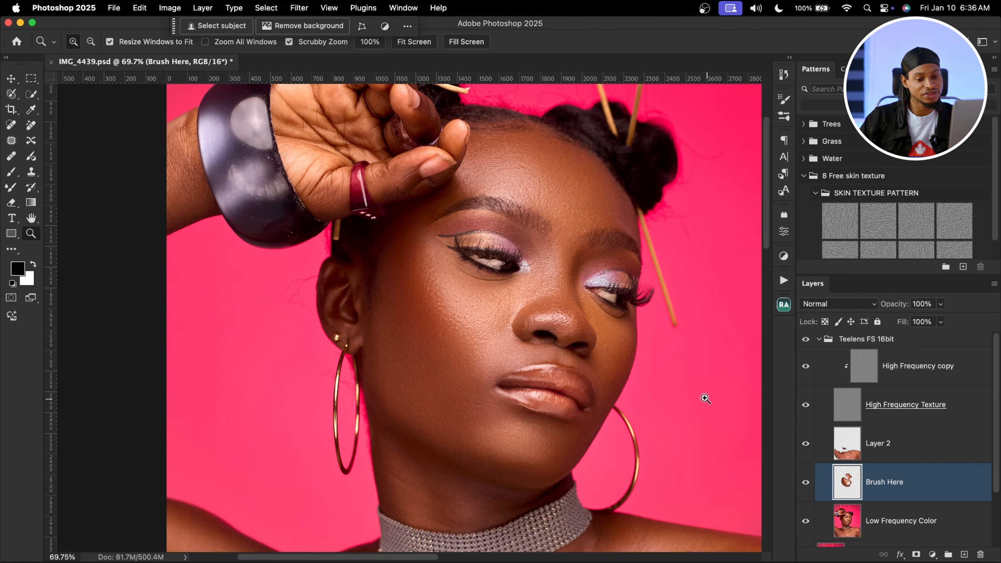
Step: Toggle Layer 2's visibility to compare the neck, shoulders and chest with and without blending, and inspect the face again
{"action": "left_click_drag", "start_coordinate": [578, 344], "coordinate": [553, 361]}
{"action": "left_click", "coordinate": [806, 444]}
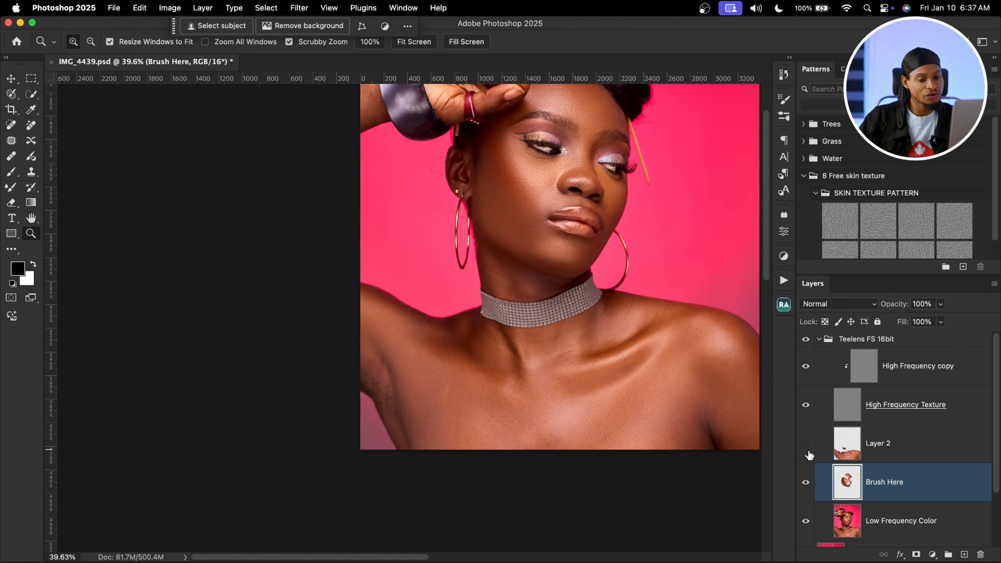
{"action": "left_click_drag", "start_coordinate": [606, 313], "coordinate": [540, 371]}
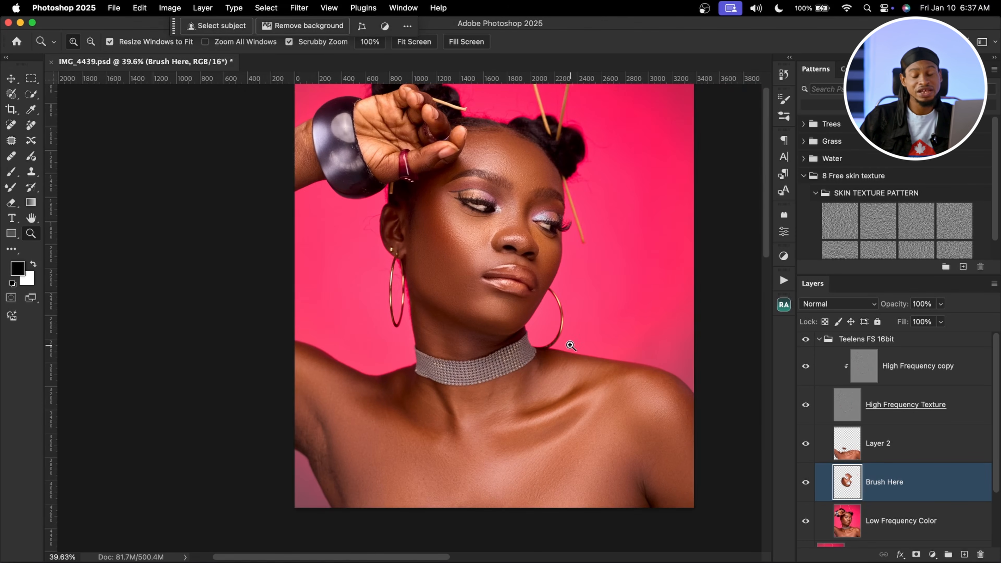
{"action": "left_click_drag", "start_coordinate": [513, 145], "coordinate": [535, 146]}
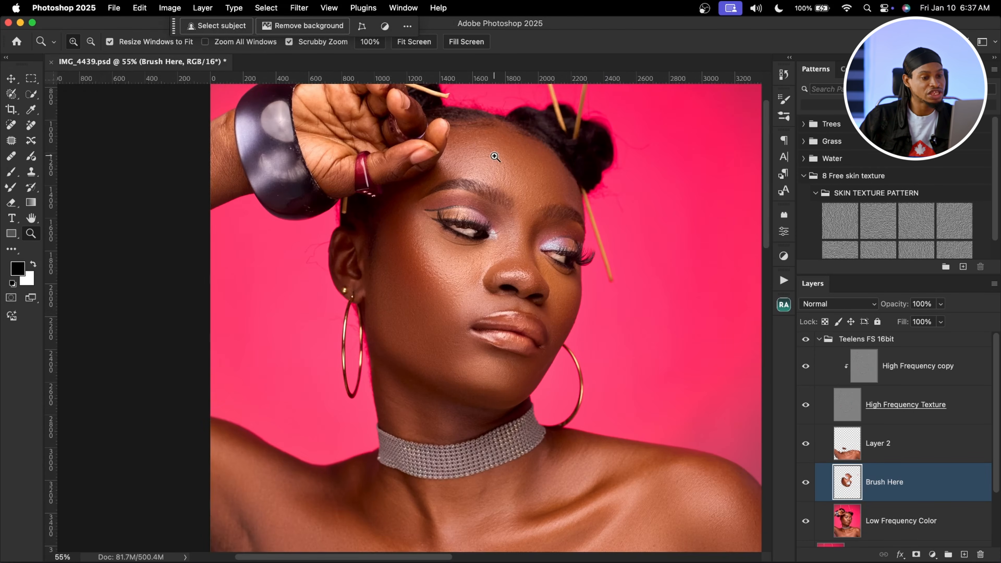
{"action": "mouse_move", "coordinate": [520, 279]}
{"action": "left_mouse_down"}
{"action": "mouse_move", "coordinate": [532, 246]}
{"action": "mouse_move", "coordinate": [527, 278]}
{"action": "left_mouse_up"}
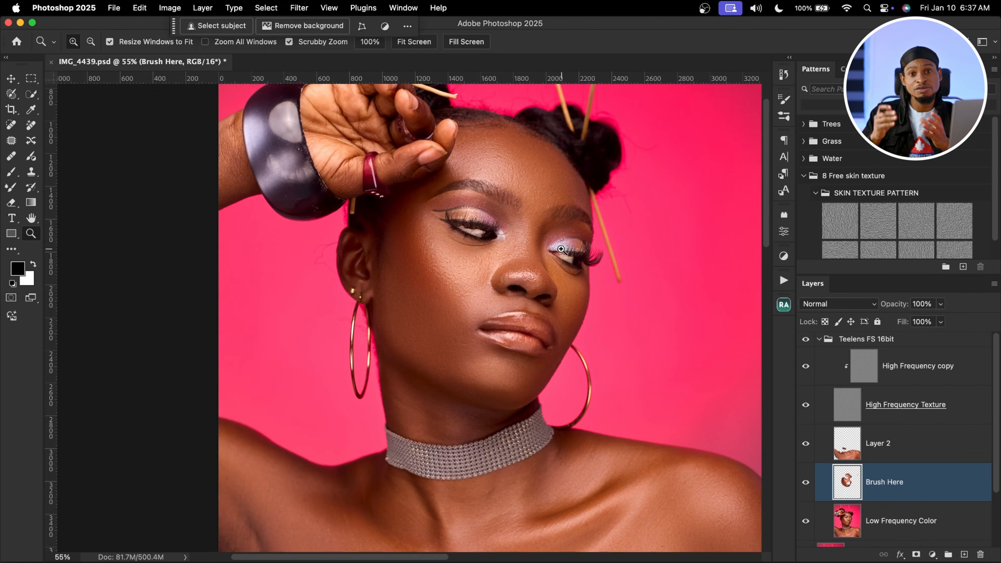
Step: Clone clean skin texture over the forehead blemishes on the High Frequency copy layer with the Clone Stamp at size 15
{"action": "left_click", "coordinate": [32, 173]}
{"action": "scroll", "coordinate": [381, 186], "scroll_direction": "up", "scroll_amount": 2}
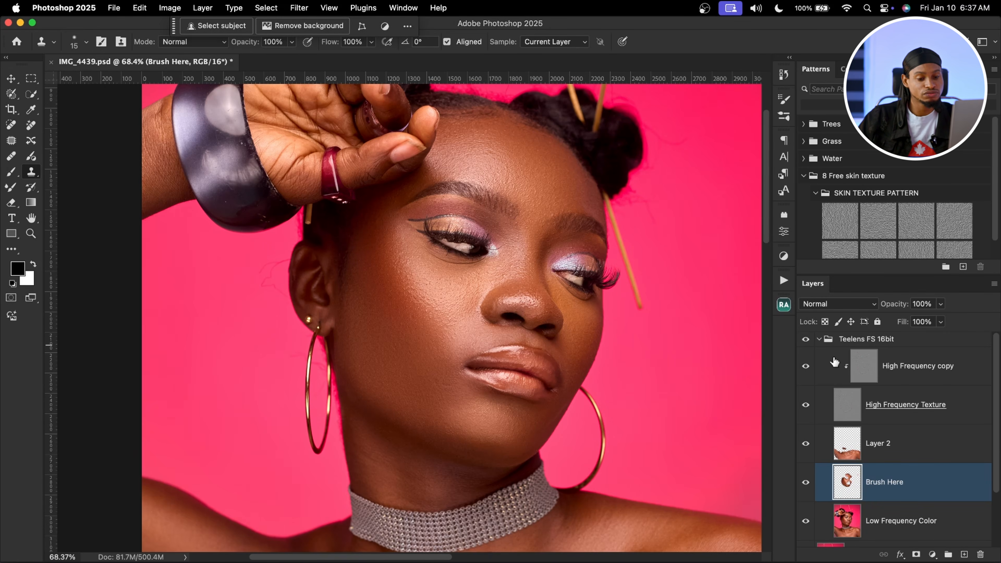
{"action": "left_click", "coordinate": [923, 373]}
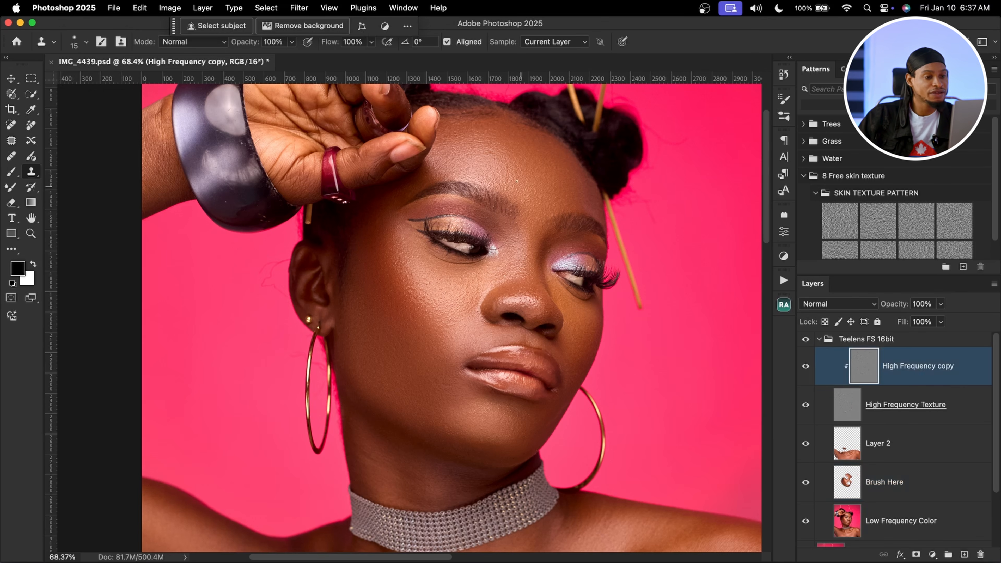
{"action": "left_click_drag", "start_coordinate": [487, 133], "coordinate": [483, 132]}
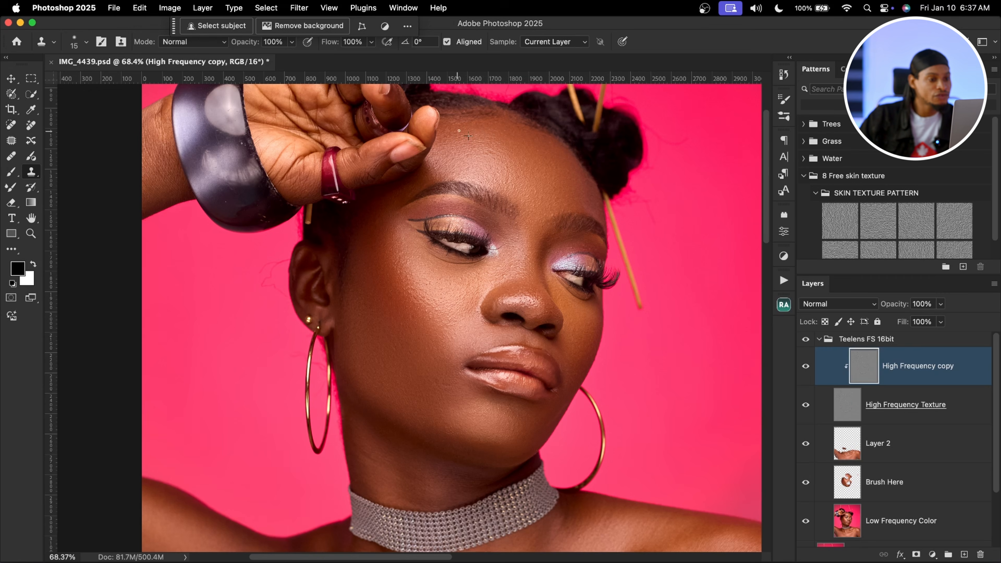
{"action": "left_click", "coordinate": [451, 162], "text": "alt"}
{"action": "left_click_drag", "start_coordinate": [433, 175], "coordinate": [432, 177]}
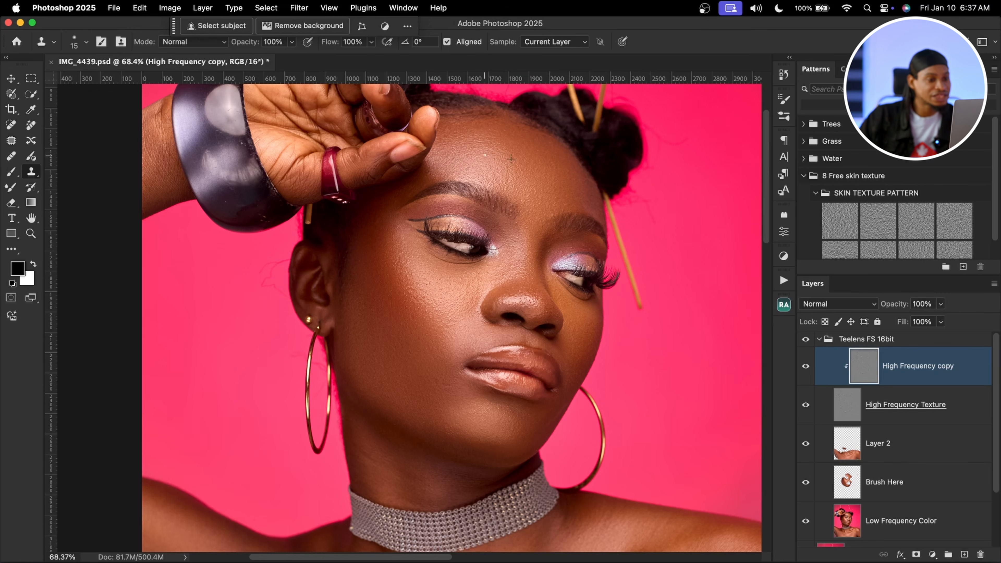
{"action": "left_click_drag", "start_coordinate": [485, 155], "coordinate": [485, 155]}
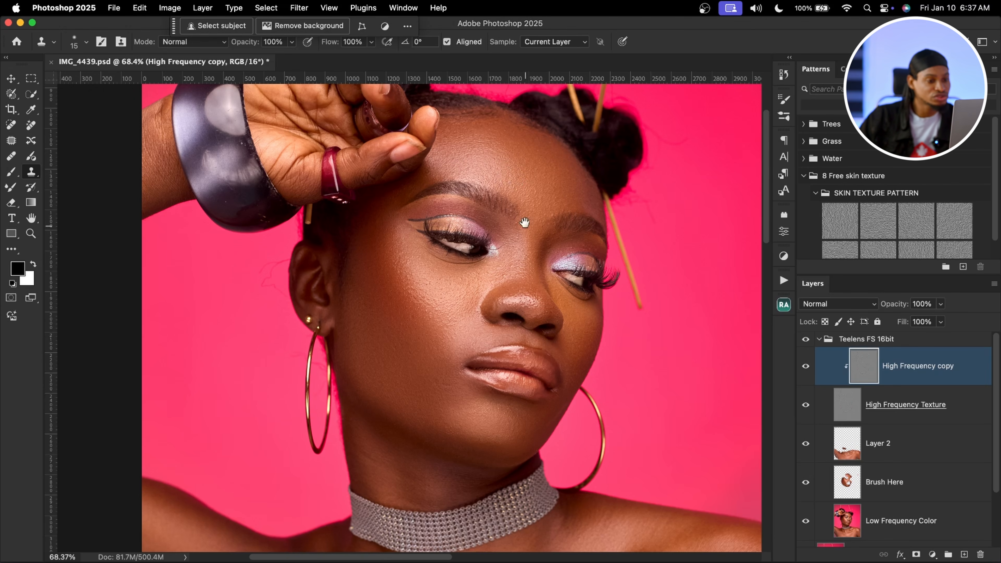
Step: Clone clean skin texture over small blemishes beside the nose and on the near cheek, checking down to the chin and neck
{"action": "scroll", "coordinate": [520, 224], "scroll_direction": "down", "scroll_amount": 2}
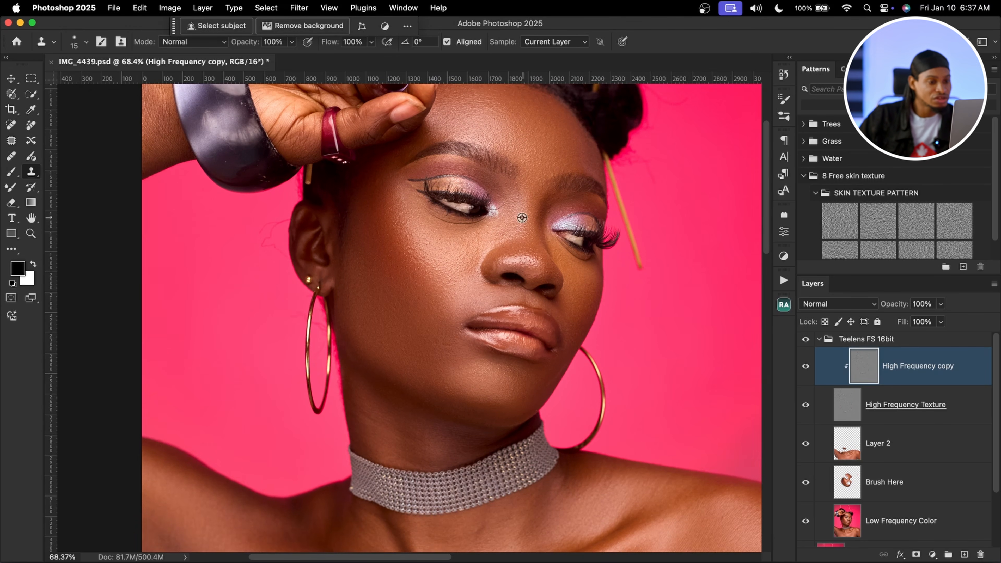
{"action": "left_click_drag", "start_coordinate": [503, 236], "coordinate": [504, 236]}
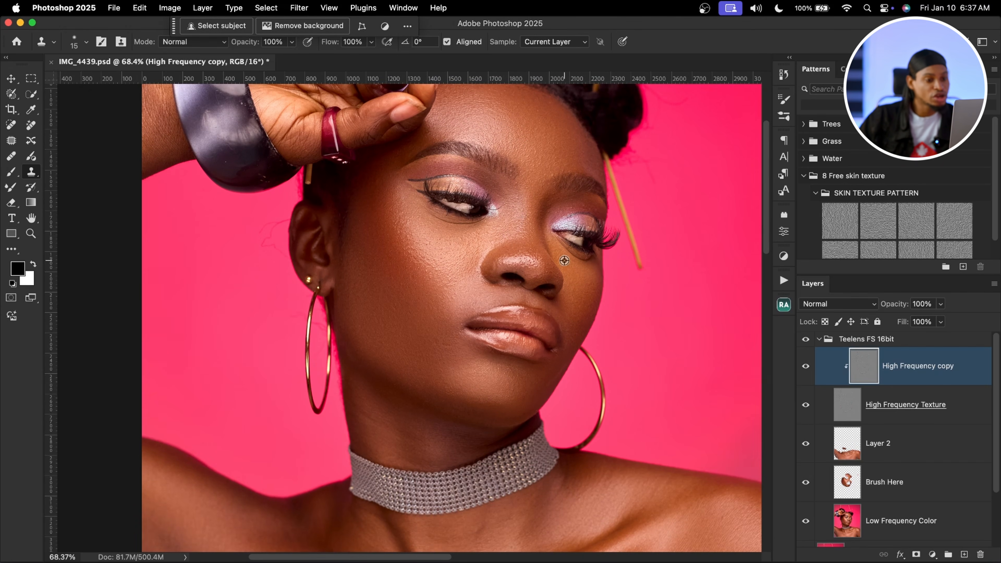
{"action": "left_click", "coordinate": [457, 360], "text": "alt"}
{"action": "left_click_drag", "start_coordinate": [448, 349], "coordinate": [441, 305]}
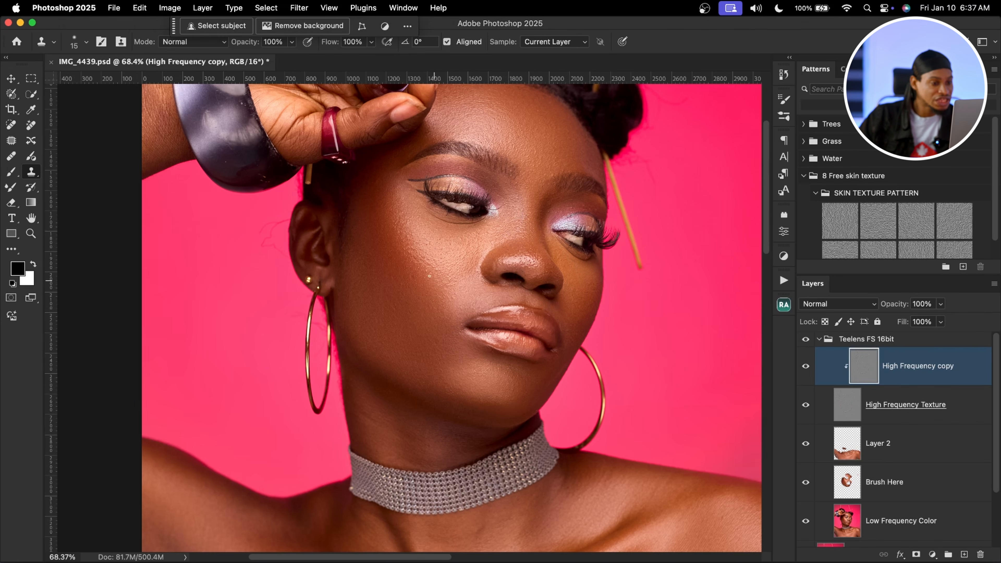
{"action": "left_click", "coordinate": [451, 281], "text": "alt"}
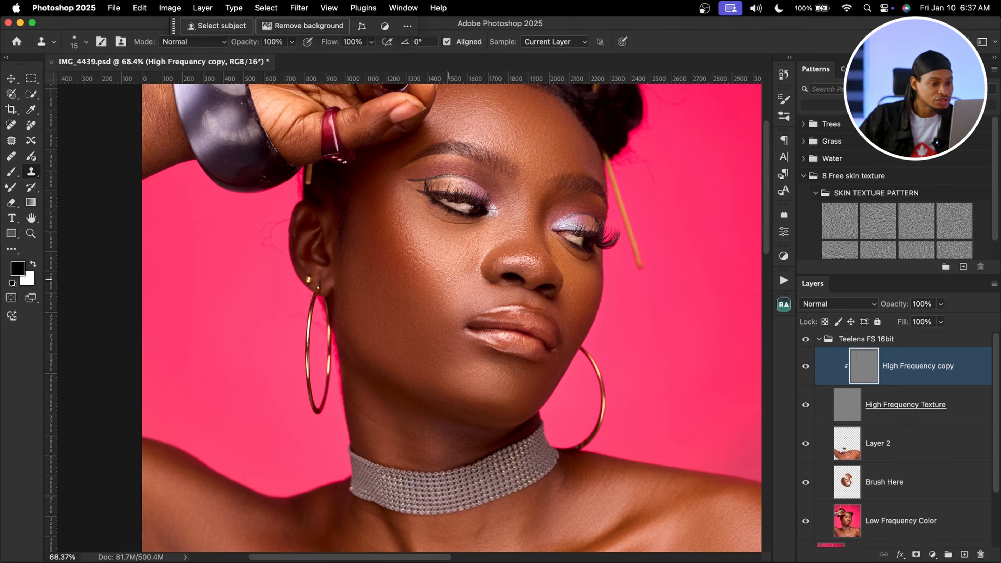
{"action": "scroll", "coordinate": [443, 343], "scroll_direction": "down", "scroll_amount": 3}
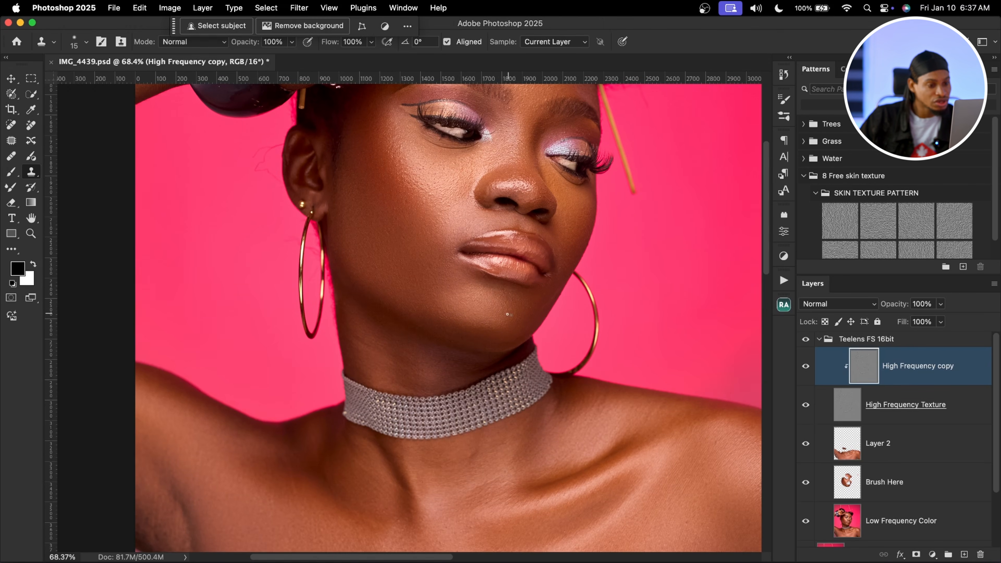
{"action": "scroll", "coordinate": [498, 300], "scroll_direction": "down", "scroll_amount": 3}
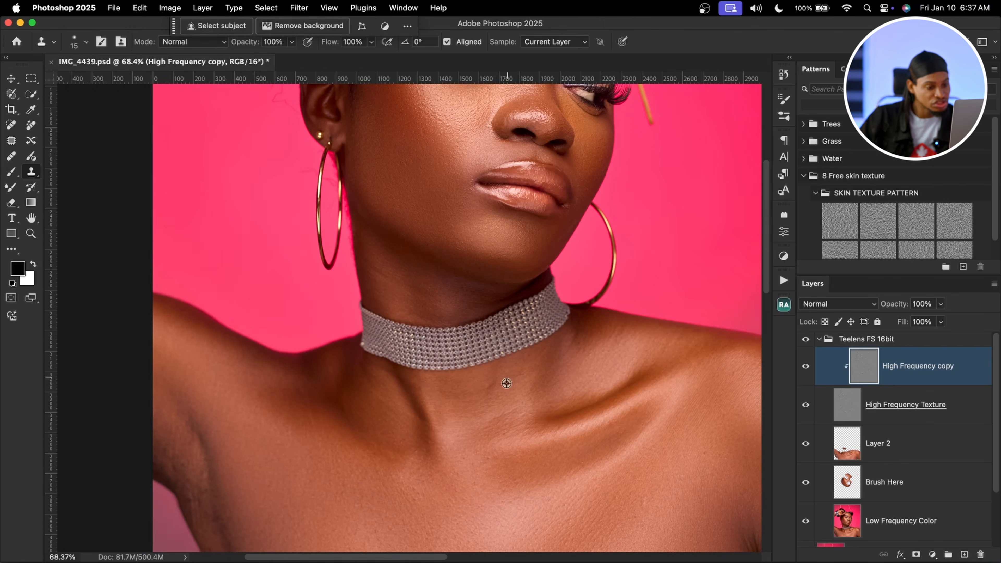
Step: Collapse the Teelens FS 16bit group and toggle its visibility to compare the whole portrait before and after retouching
{"action": "key", "text": "z"}
{"action": "left_click_drag", "start_coordinate": [543, 347], "coordinate": [453, 347]}
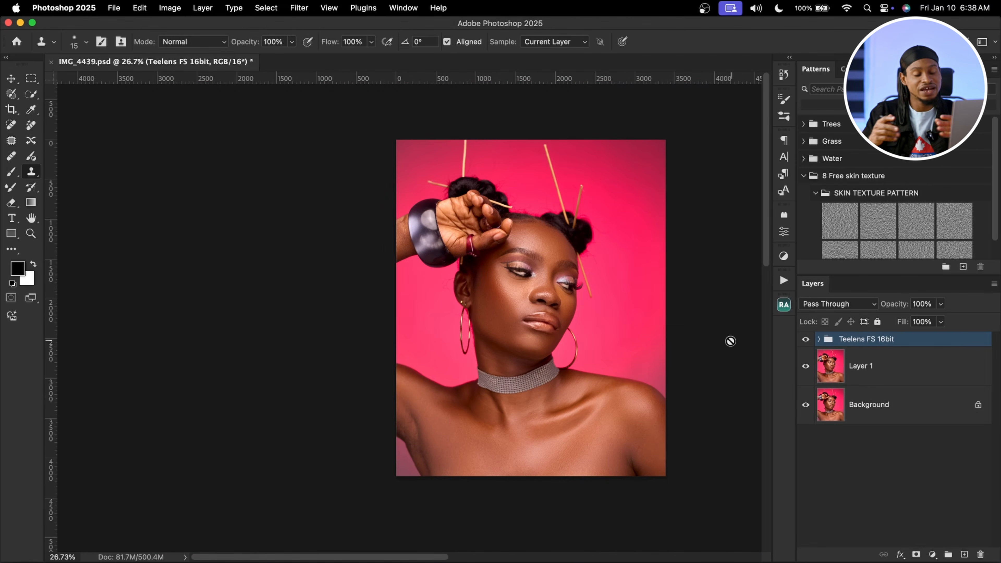
{"action": "key", "text": "z"}
{"action": "mouse_move", "coordinate": [560, 276]}
{"action": "left_mouse_down"}
{"action": "mouse_move", "coordinate": [585, 278]}
{"action": "mouse_move", "coordinate": [574, 269]}
{"action": "left_mouse_up"}
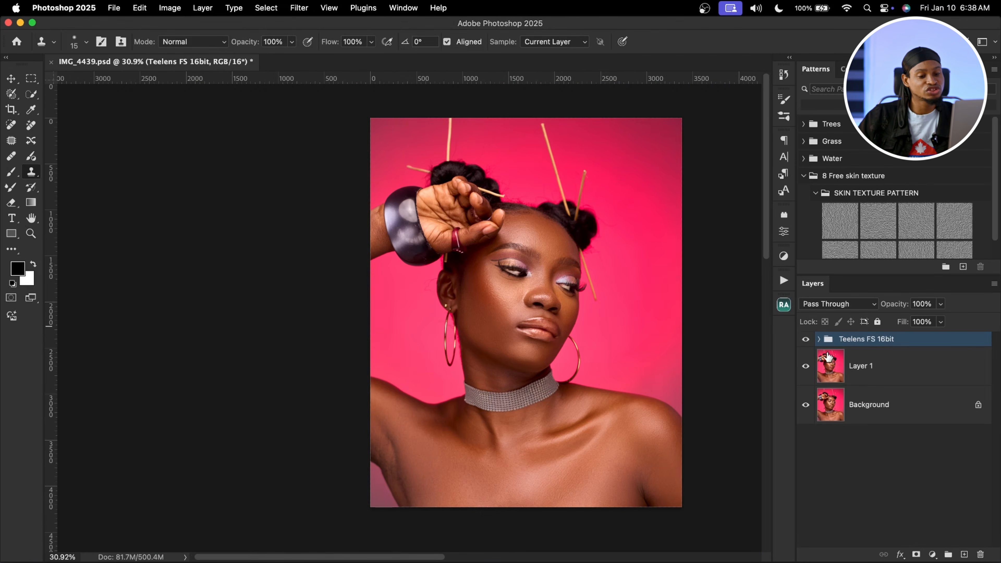
{"action": "left_click", "coordinate": [807, 342]}
{"action": "left_click", "coordinate": [807, 342]}
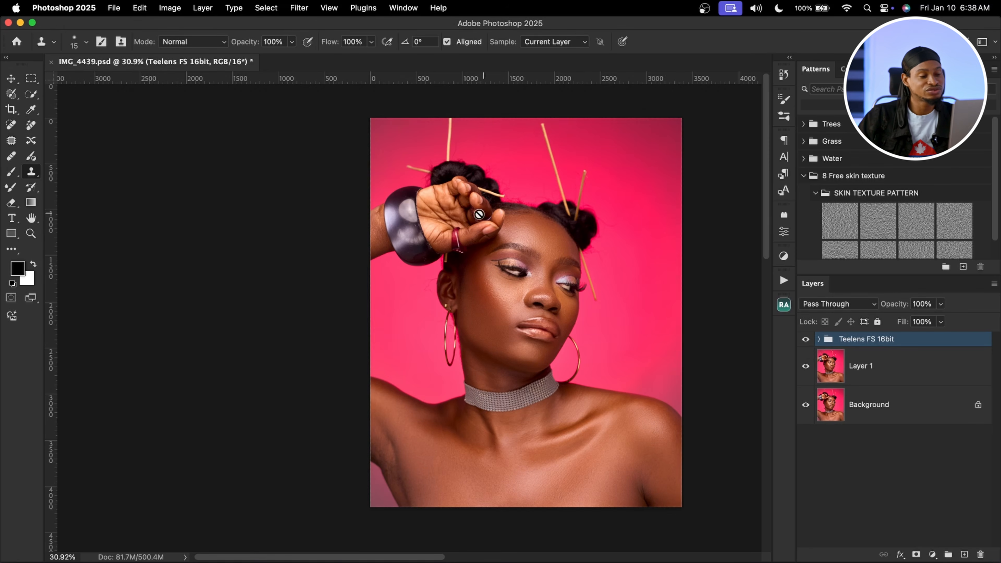
Step: Run the Teelens FS 16bit action with a Gaussian Blur radius of 8 pixels to build a second frequency separation group
{"action": "left_click", "coordinate": [396, 9]}
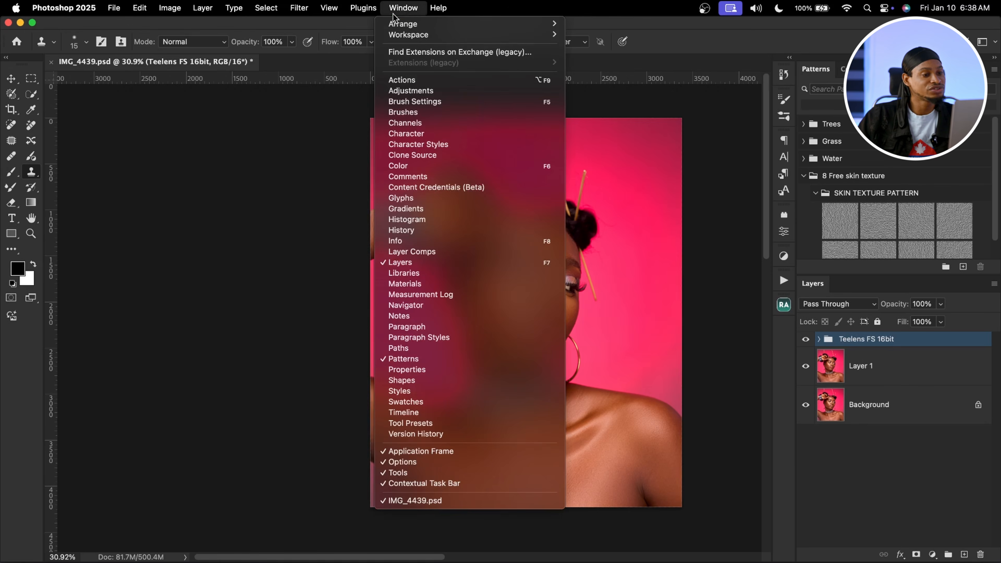
{"action": "left_click", "coordinate": [420, 81]}
{"action": "left_click", "coordinate": [658, 291]}
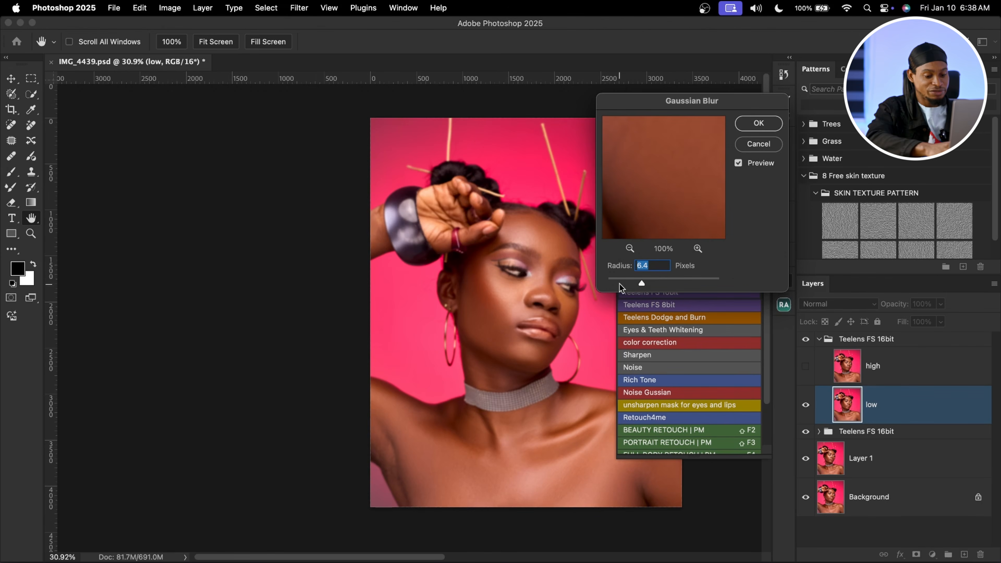
{"action": "type", "text": "8"}
{"action": "left_click", "coordinate": [750, 124]}
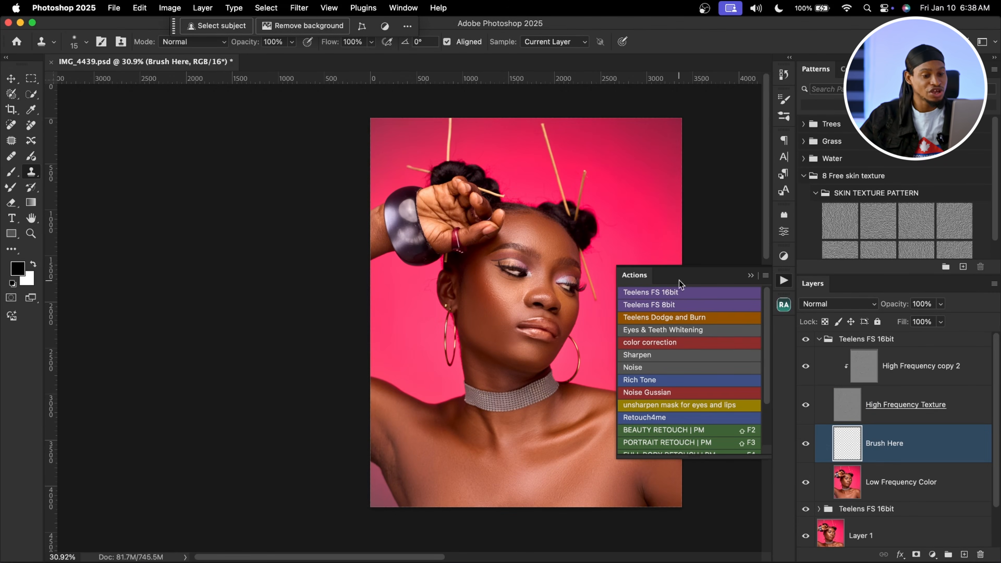
{"action": "left_click", "coordinate": [750, 275]}
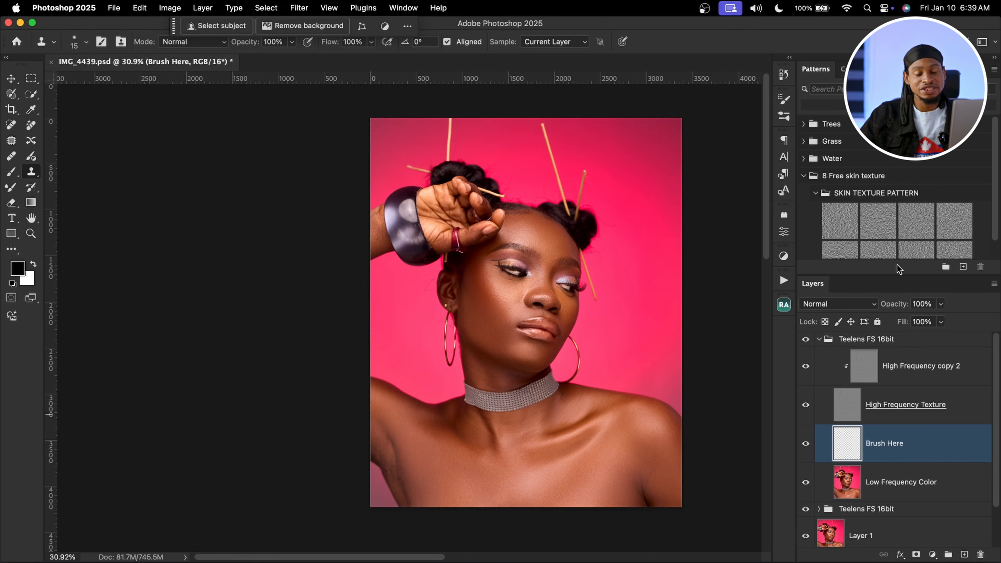
Step: Hide the new group's High Frequency Texture layer and blend the forehead on Brush Here with the Mixer Brush at sizes 150 and 175
{"action": "left_click", "coordinate": [806, 406]}
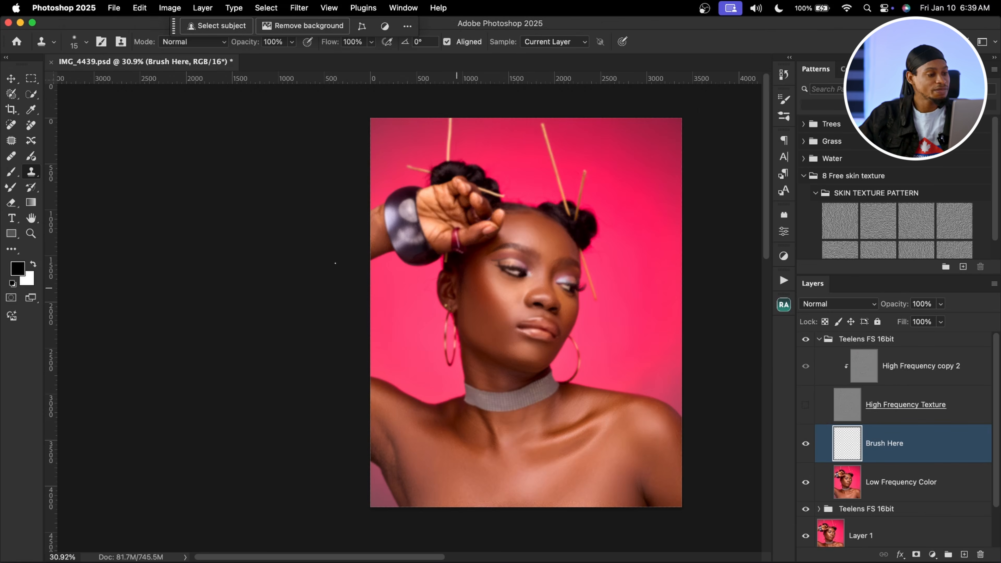
{"action": "left_click", "coordinate": [11, 187]}
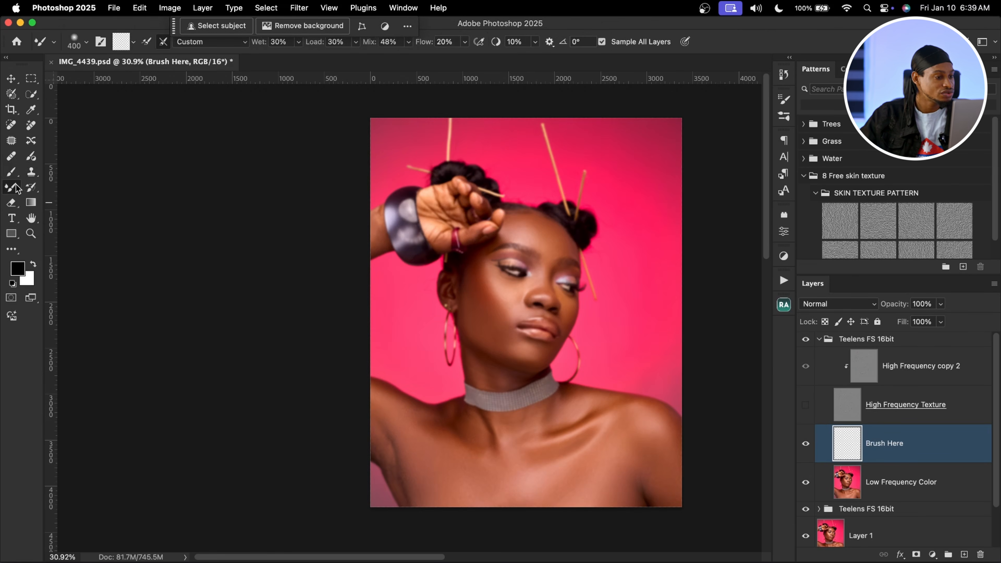
{"action": "key", "text": "super+space"}
{"action": "left_click_drag", "start_coordinate": [572, 239], "coordinate": [606, 239]}
{"action": "key", "text": "bracketleft"}
{"action": "key", "text": "bracketleft"}
{"action": "key", "text": "bracketleft"}
{"action": "key", "text": "bracketleft"}
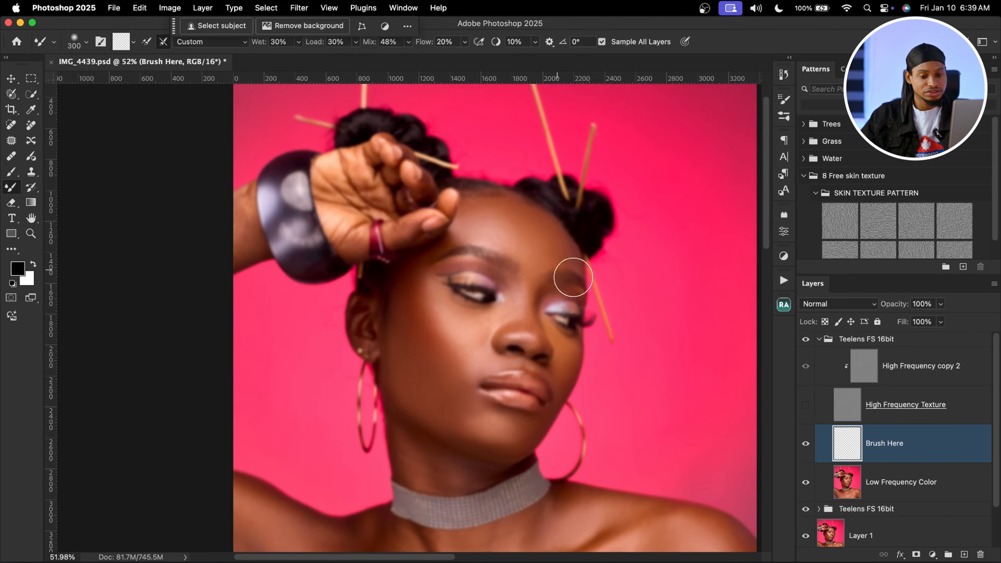
{"action": "key", "text": "bracketleft"}
{"action": "key", "text": "bracketleft"}
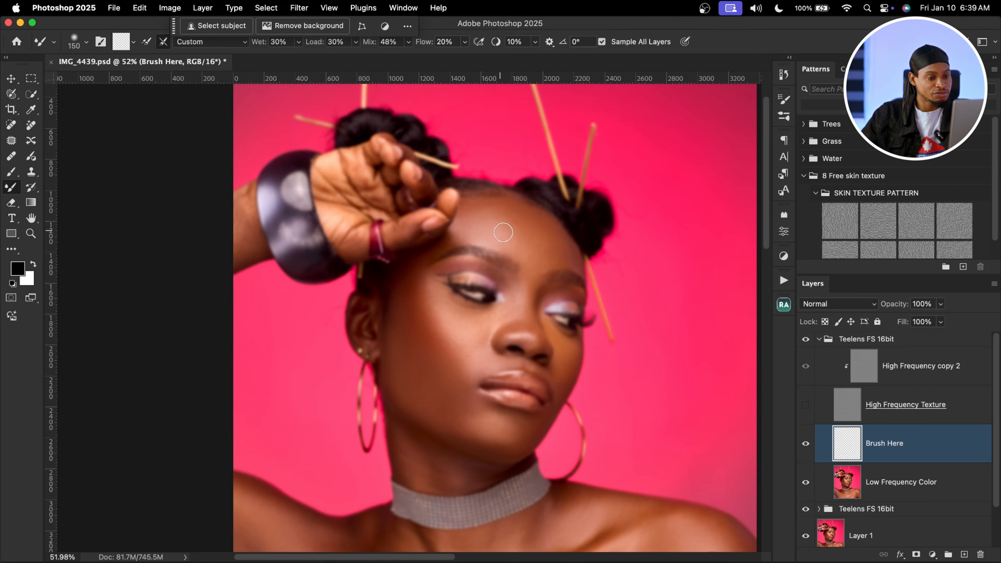
{"action": "key", "text": "bracketright"}
{"action": "key", "text": "bracketright"}
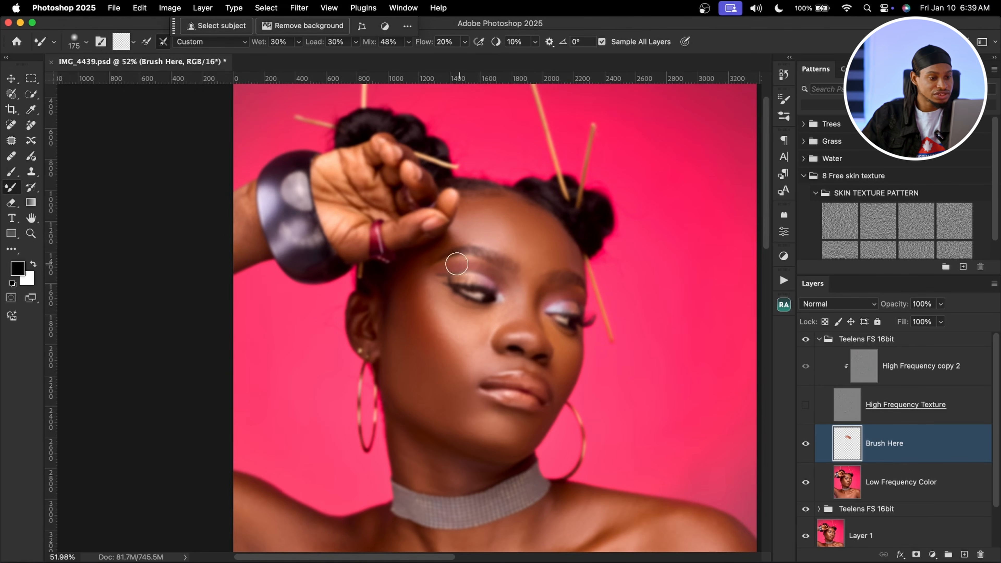
Step: Blend the near cheek below the eye with the Mixer Brush, and reduce the brush to size 100 for the area beside the nose
{"action": "key", "text": "bracketright"}
{"action": "key", "text": "bracketright"}
{"action": "key", "text": "bracketleft"}
{"action": "key", "text": "bracketleft"}
{"action": "mouse_move", "coordinate": [419, 342]}
{"action": "left_mouse_down"}
{"action": "mouse_move", "coordinate": [442, 326]}
{"action": "mouse_move", "coordinate": [440, 300]}
{"action": "mouse_move", "coordinate": [458, 332]}
{"action": "mouse_move", "coordinate": [434, 295]}
{"action": "mouse_move", "coordinate": [460, 333]}
{"action": "left_mouse_up"}
{"action": "key", "text": "bracketleft"}
{"action": "key", "text": "bracketleft"}
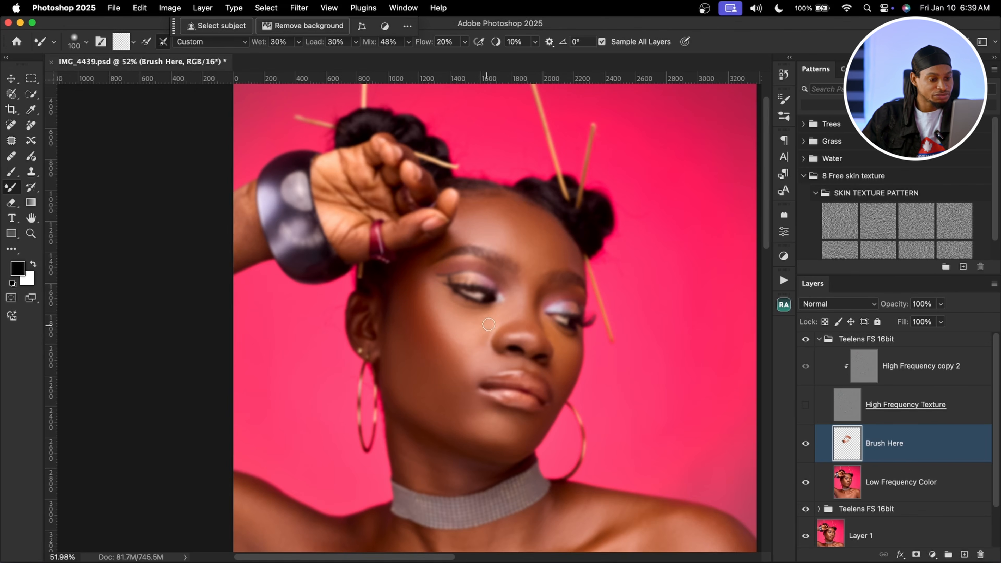
Step: Blend the lower near cheek and the skin beside the mouth with the Mixer Brush at sizes 250 and 175
{"action": "key", "text": "bracketright"}
{"action": "key", "text": "bracketright"}
{"action": "key", "text": "bracketright"}
{"action": "key", "text": "bracketright"}
{"action": "key", "text": "bracketright"}
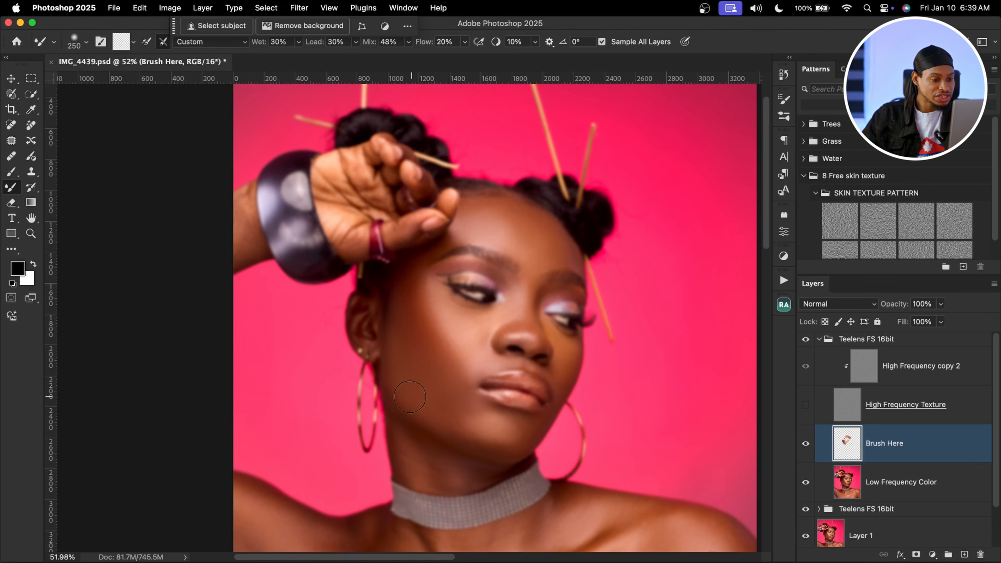
{"action": "key", "text": "bracketleft"}
{"action": "key", "text": "bracketleft"}
{"action": "key", "text": "bracketleft"}
{"action": "key", "text": "bracketleft"}
{"action": "key", "text": "bracketleft"}
{"action": "key", "text": "bracketleft"}
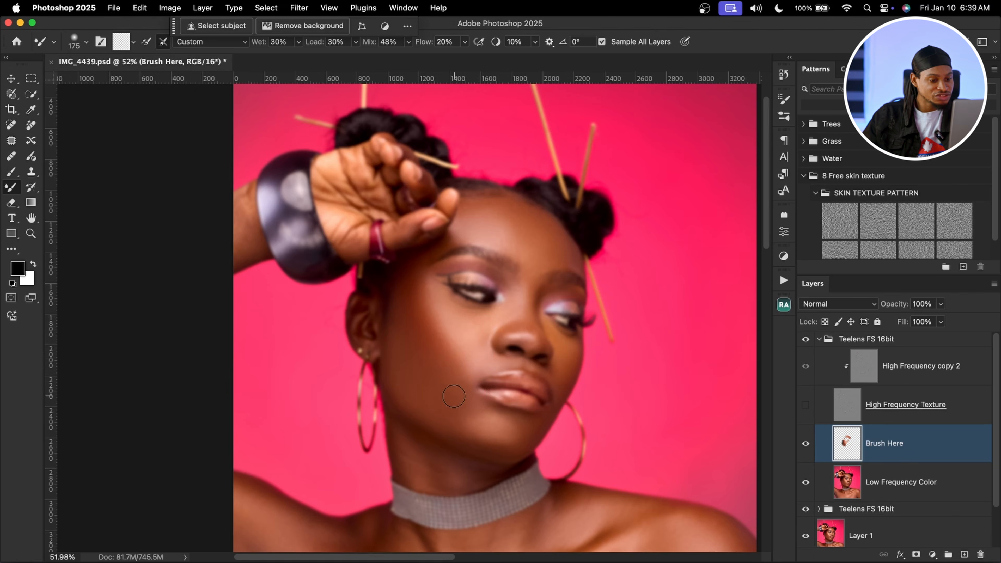
Step: Smooth the chin with the Mixer Brush at size 200 and the nose at size 90
{"action": "key", "text": "bracketright"}
{"action": "key", "text": "bracketright"}
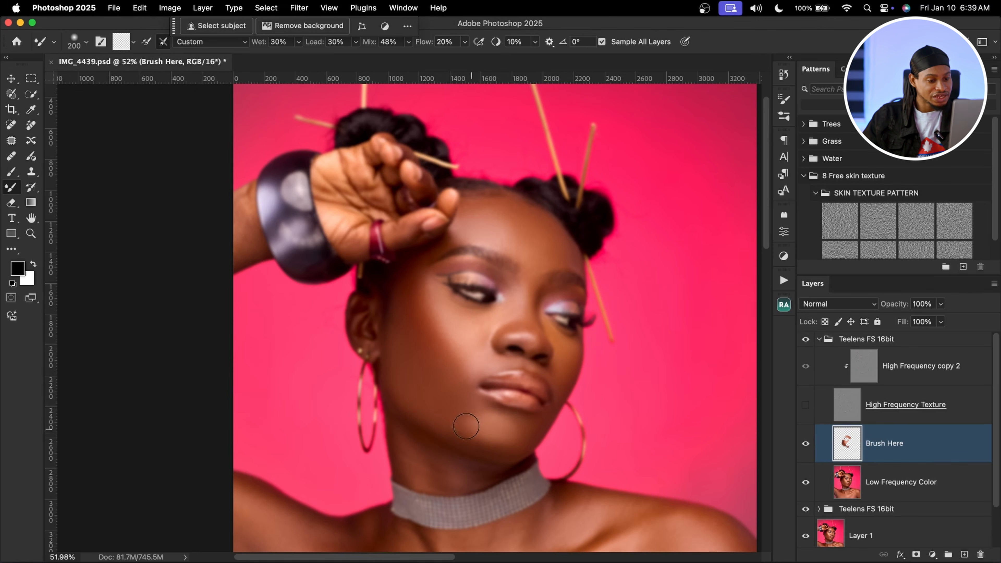
{"action": "key", "text": "bracketleft"}
{"action": "key", "text": "bracketleft"}
{"action": "key", "text": "bracketleft"}
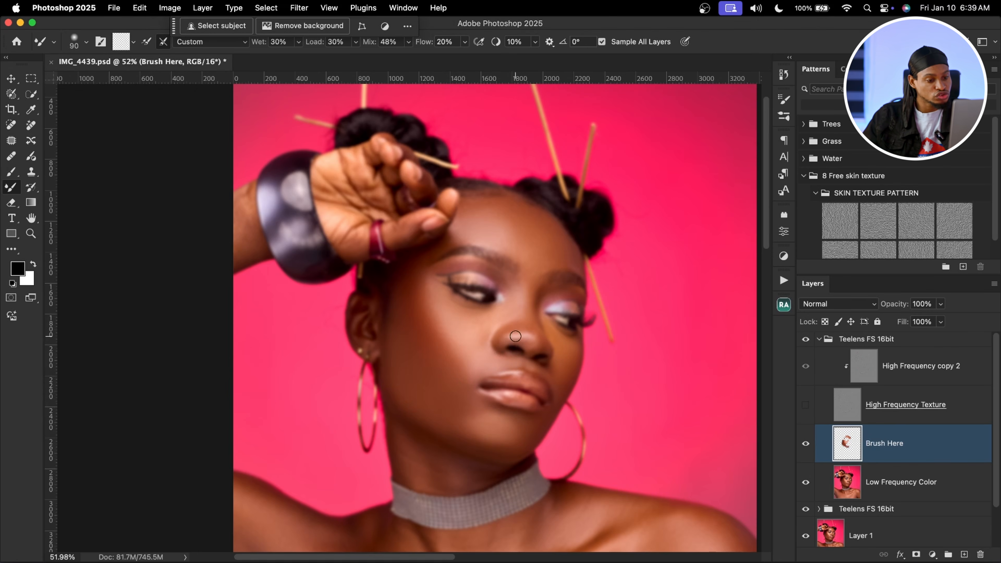
Step: Blend the forehead at size 150 and the skin above the far eyebrow at size 125 with the Mixer Brush
{"action": "key", "text": "bracketright"}
{"action": "key", "text": "bracketright"}
{"action": "key", "text": "bracketright"}
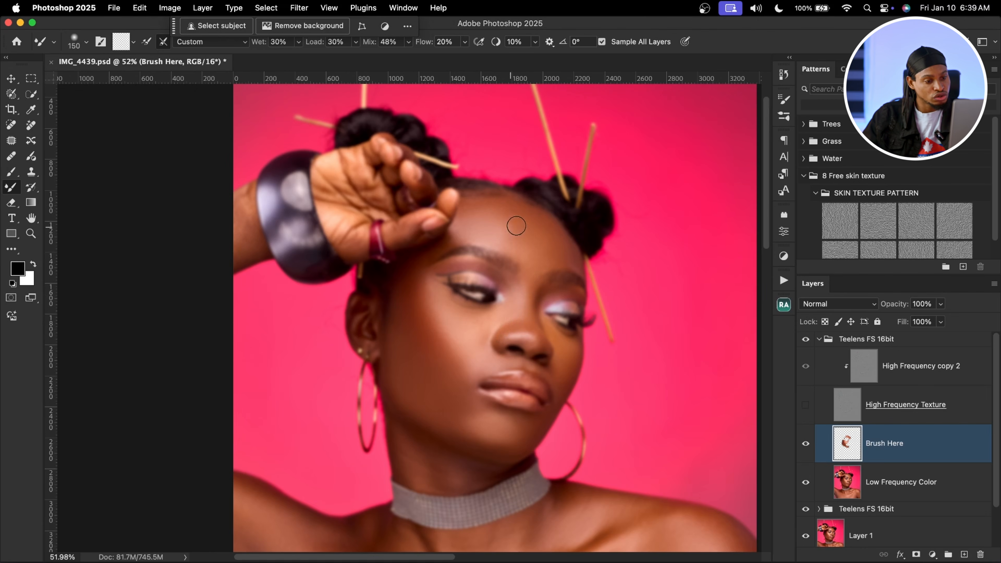
{"action": "key", "text": "bracketright"}
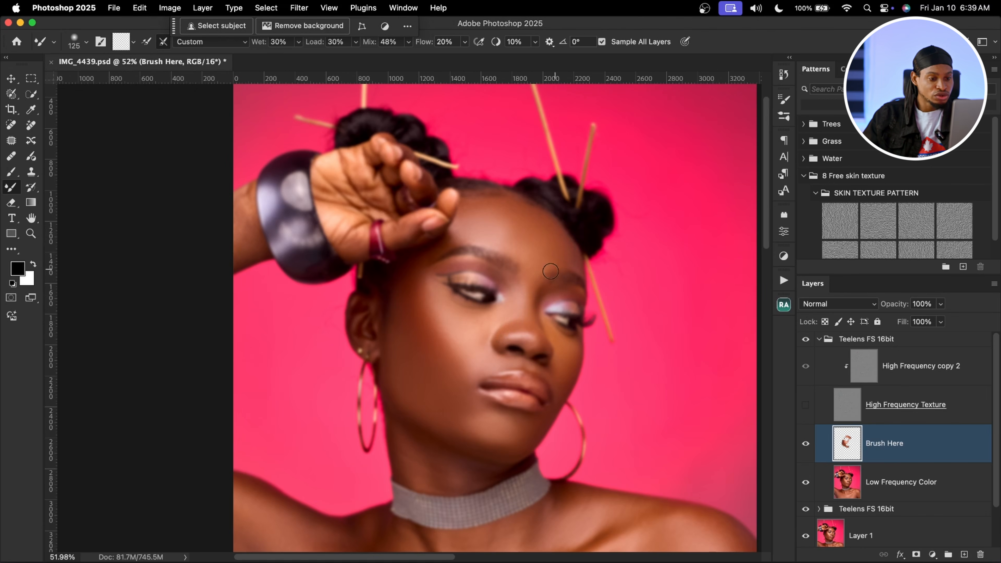
{"action": "key", "text": "bracketleft"}
{"action": "key", "text": "bracketleft"}
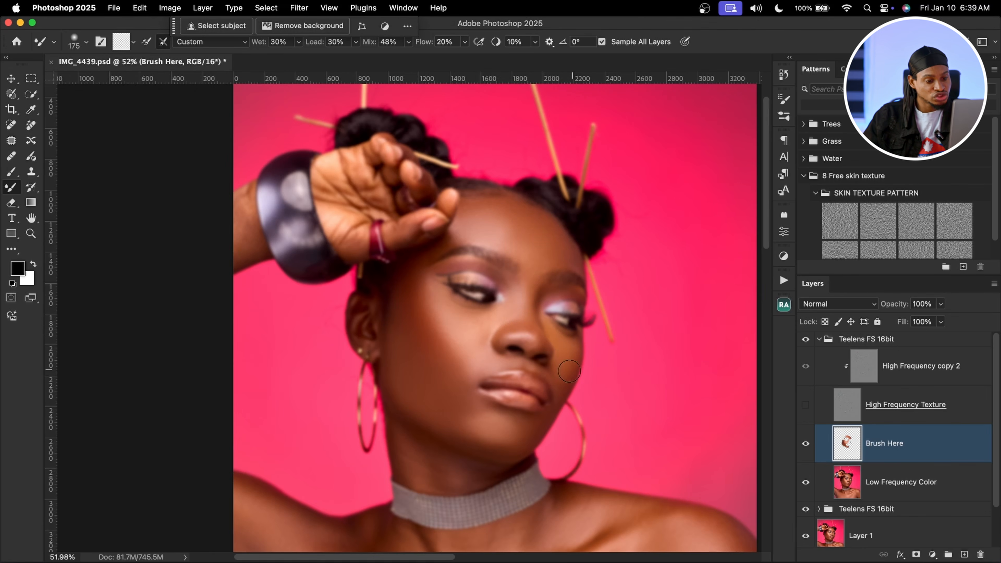
Step: Even out the far and near cheeks with the Mixer Brush at size 175 and touch up the forehead at size 125
{"action": "key", "text": "bracketright"}
{"action": "key", "text": "bracketright"}
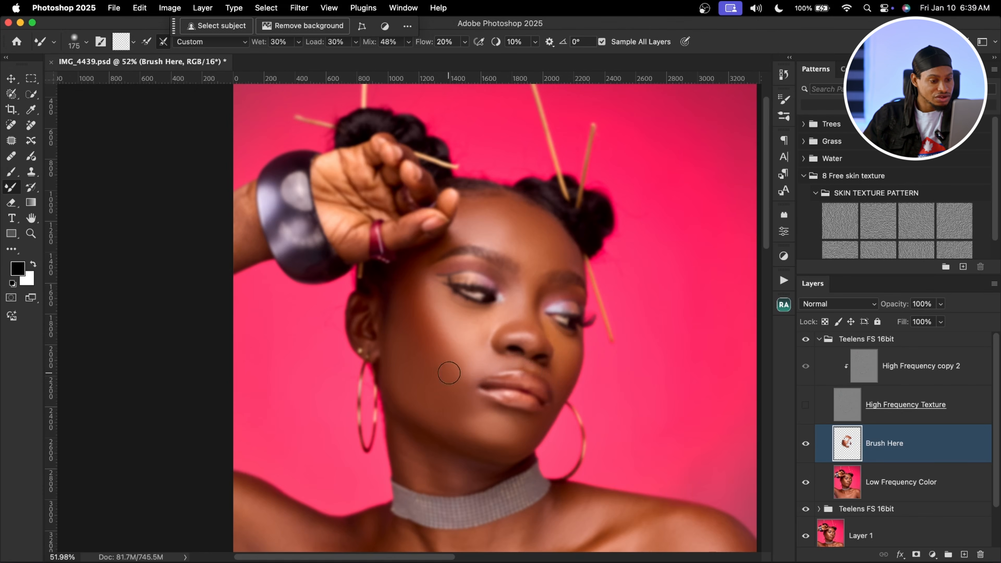
{"action": "key", "text": "bracketright"}
{"action": "key", "text": "bracketright"}
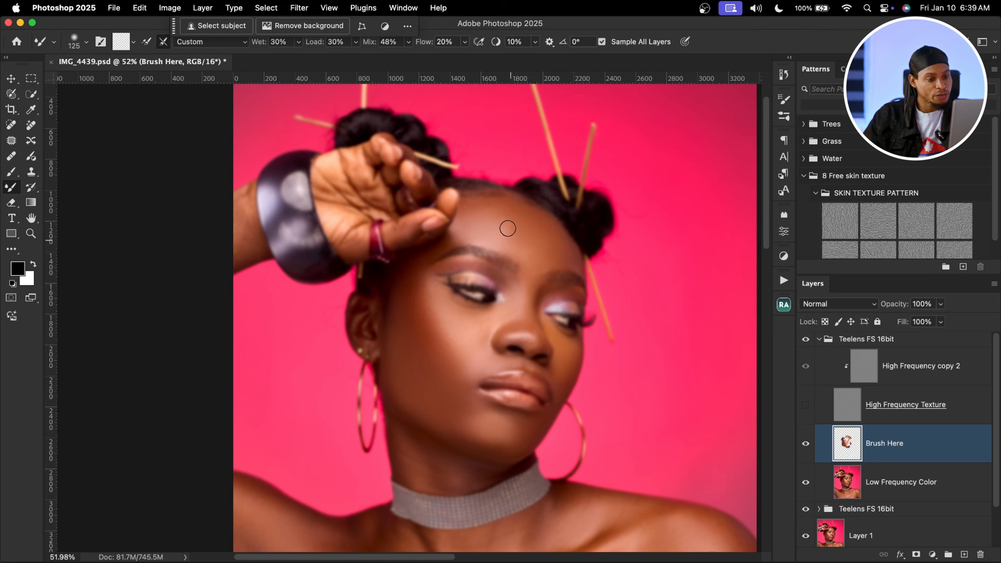
{"action": "key", "text": "bracketleft"}
{"action": "key", "text": "bracketleft"}
{"action": "key", "text": "bracketleft"}
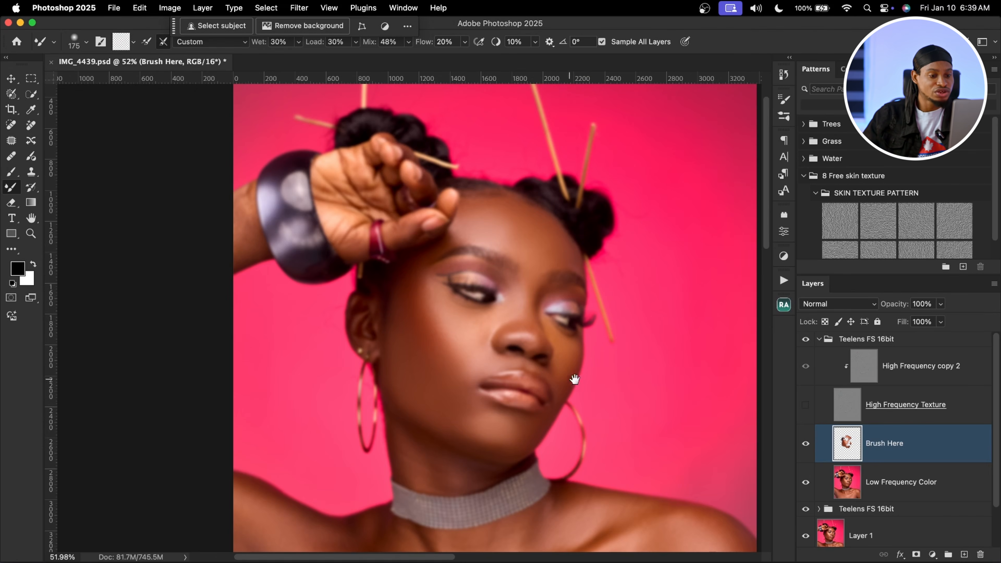
Step: Blend the skin between the nose and the far cheek with the Mixer Brush at size 125
{"action": "left_click_drag", "start_coordinate": [579, 310], "coordinate": [634, 236]}
{"action": "key", "text": "bracketleft"}
{"action": "key", "text": "bracketleft"}
{"action": "key", "text": "bracketleft"}
{"action": "key", "text": "bracketleft"}
{"action": "key", "text": "bracketright"}
{"action": "key", "text": "bracketright"}
{"action": "key", "text": "bracketright"}
{"action": "key", "text": "bracketright"}
{"action": "key", "text": "bracketright"}
{"action": "key", "text": "bracketright"}
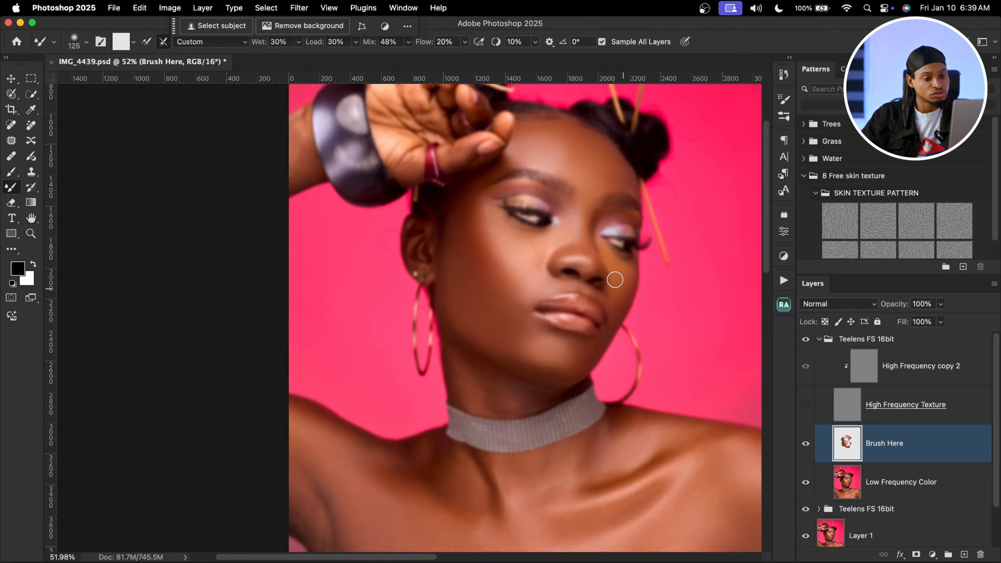
Step: Smooth the neck above the choker with the Mixer Brush at size 125 and the skin below it at size 200
{"action": "mouse_move", "coordinate": [489, 247]}
{"action": "left_mouse_down"}
{"action": "mouse_move", "coordinate": [487, 231]}
{"action": "mouse_move", "coordinate": [497, 231]}
{"action": "left_mouse_up"}
{"action": "left_click_drag", "start_coordinate": [544, 315], "coordinate": [589, 187]}
{"action": "key", "text": "bracketleft"}
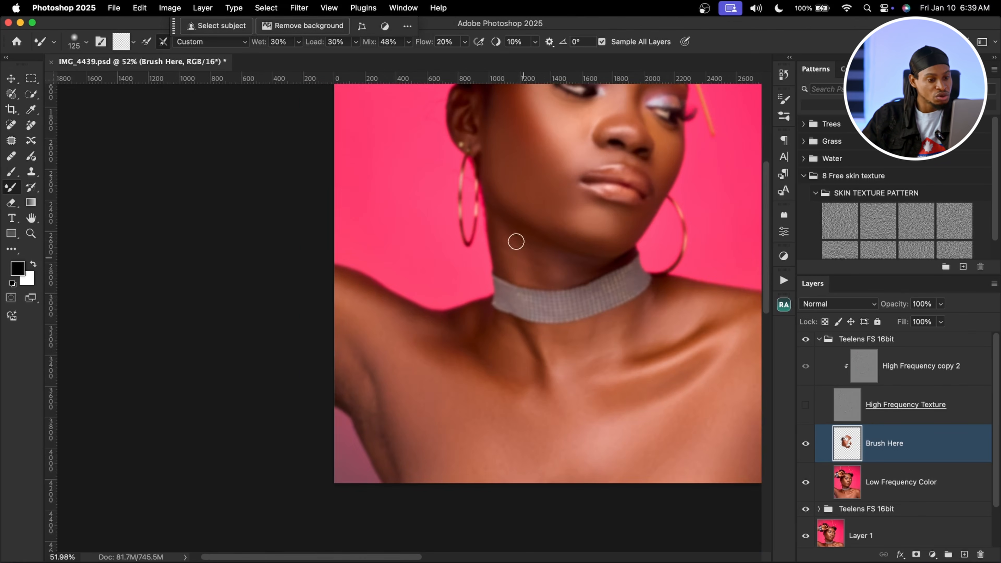
{"action": "key", "text": "bracketright"}
{"action": "key", "text": "bracketright"}
{"action": "key", "text": "bracketleft"}
{"action": "key", "text": "bracketleft"}
{"action": "key", "text": "bracketleft"}
{"action": "key", "text": "bracketleft"}
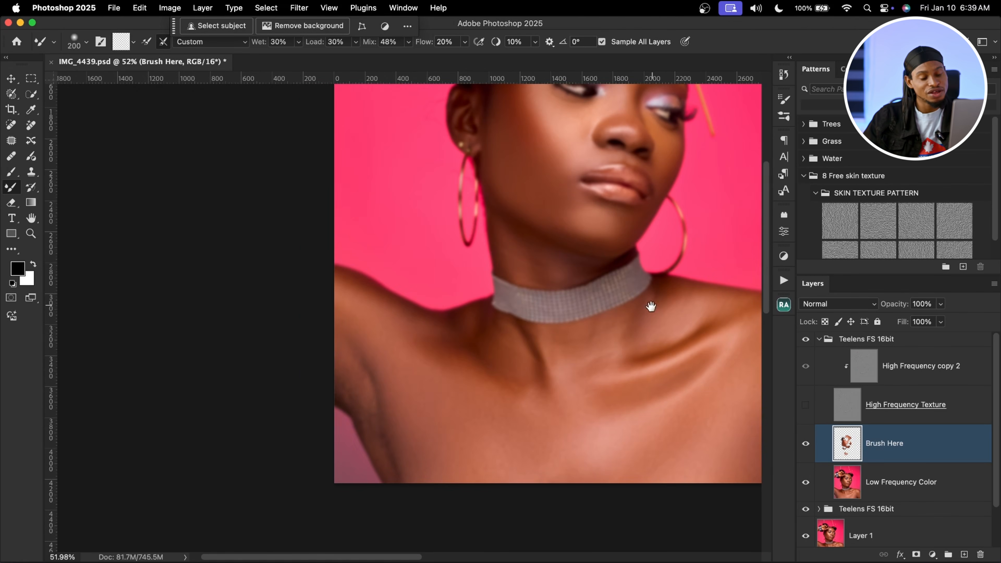
Step: Blend the highlights and shadows along the far collarbone with the Mixer Brush at size 175
{"action": "left_click_drag", "start_coordinate": [650, 307], "coordinate": [566, 299]}
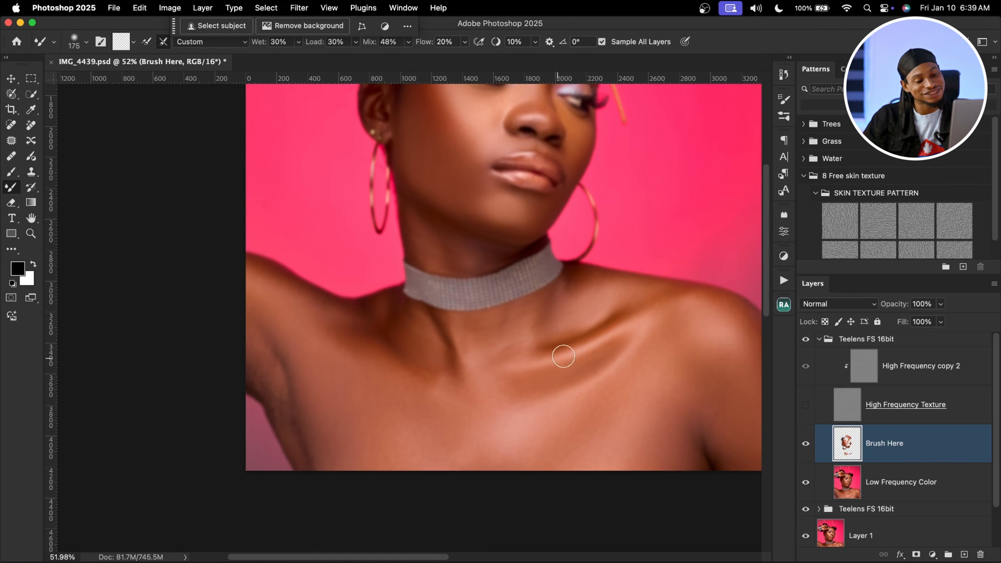
{"action": "key", "text": "bracketright"}
{"action": "key", "text": "bracketright"}
{"action": "key", "text": "bracketright"}
{"action": "key", "text": "bracketright"}
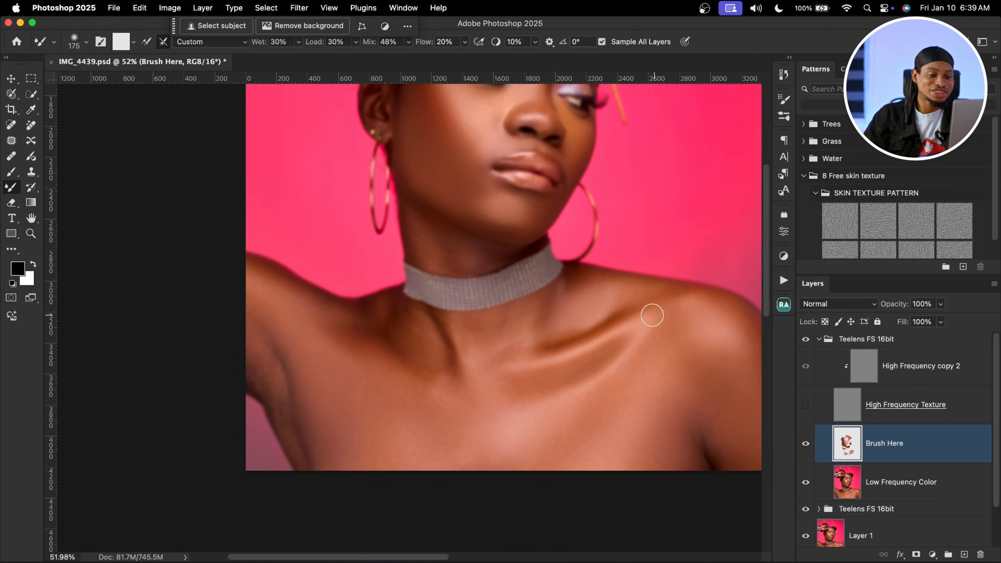
Step: Smooth the chest below the collarbones at size 400 and the skin near the raised arm at size 300 with the Mixer Brush
{"action": "key", "text": "bracketright"}
{"action": "key", "text": "bracketright"}
{"action": "key", "text": "bracketright"}
{"action": "left_click_drag", "start_coordinate": [420, 412], "coordinate": [489, 444]}
{"action": "key", "text": "bracketleft"}
{"action": "key", "text": "bracketleft"}
{"action": "key", "text": "bracketleft"}
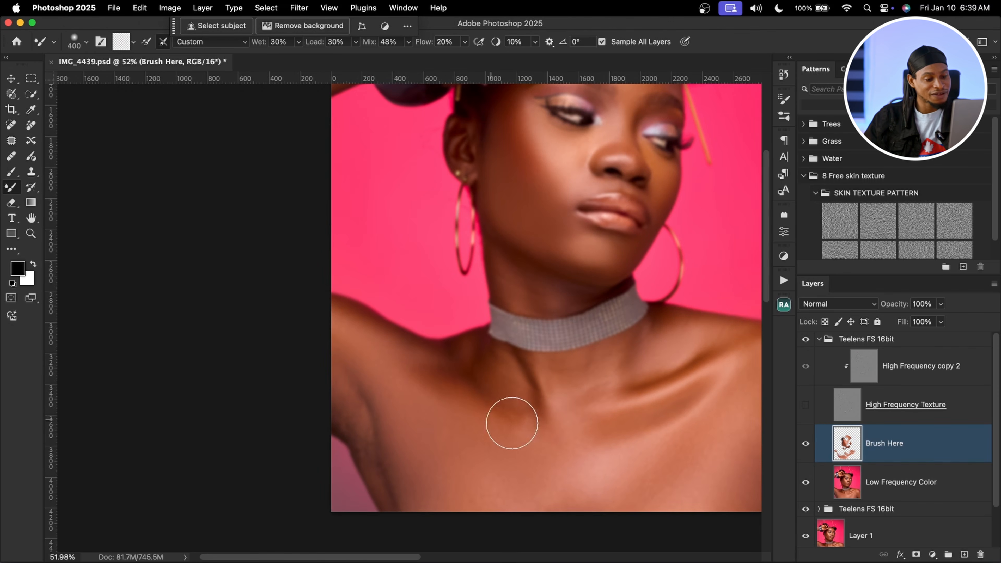
{"action": "key", "text": "bracketleft"}
{"action": "key", "text": "bracketright"}
{"action": "key", "text": "bracketright"}
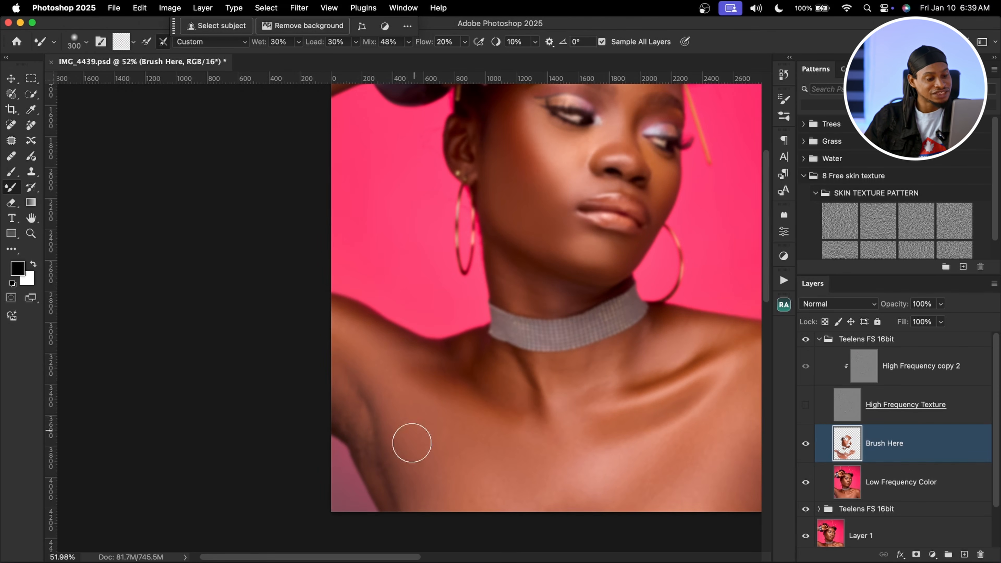
Step: Blend the lower chest with the Mixer Brush at size 400 and the far shoulder at size 300
{"action": "mouse_move", "coordinate": [527, 415]}
{"action": "left_mouse_down"}
{"action": "mouse_move", "coordinate": [488, 387]}
{"action": "mouse_move", "coordinate": [443, 308]}
{"action": "left_mouse_up"}
{"action": "key", "text": "bracketright"}
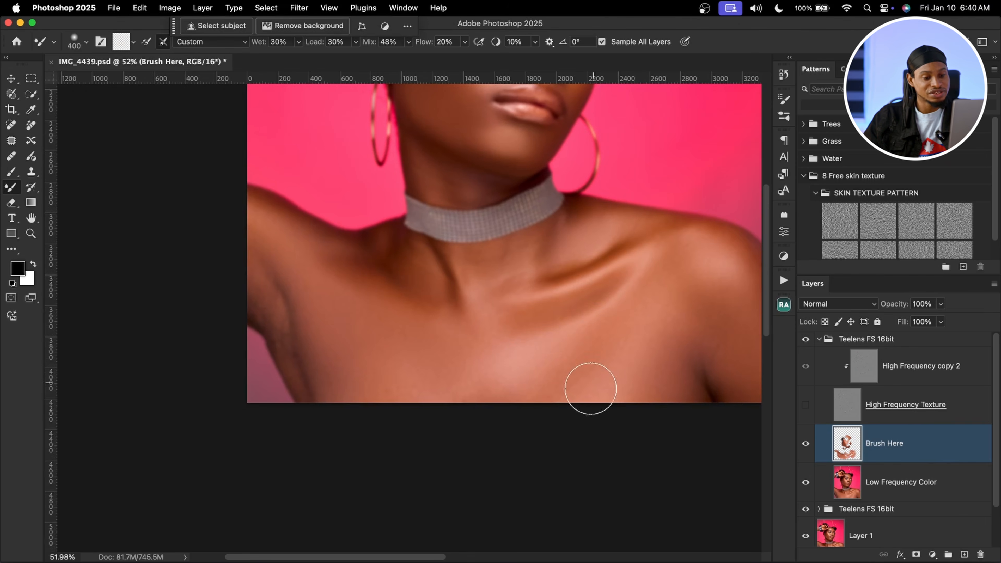
{"action": "left_click_drag", "start_coordinate": [636, 342], "coordinate": [533, 373]}
{"action": "key", "text": "bracketleft"}
{"action": "key", "text": "bracketleft"}
{"action": "key", "text": "bracketleft"}
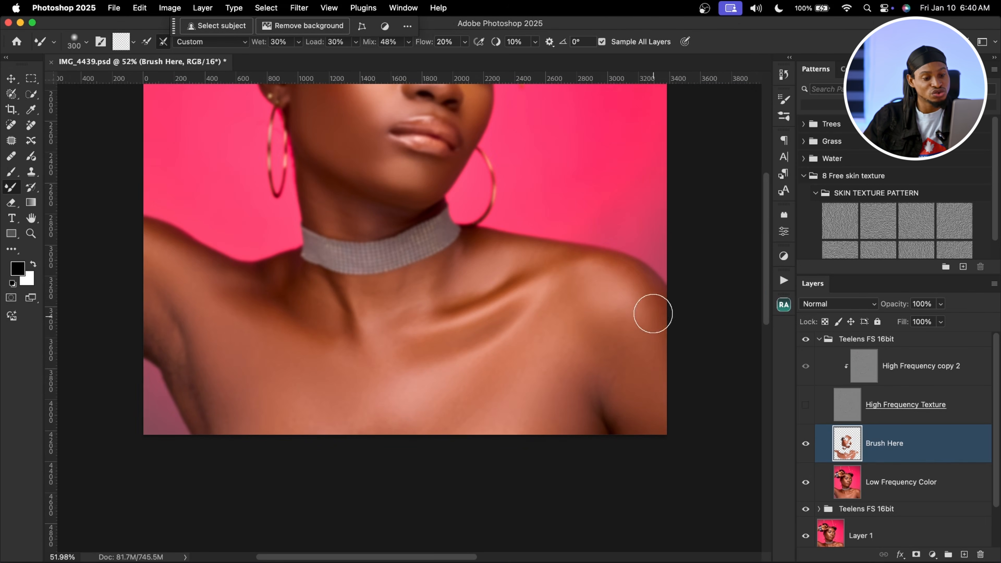
{"action": "key", "text": "bracketright"}
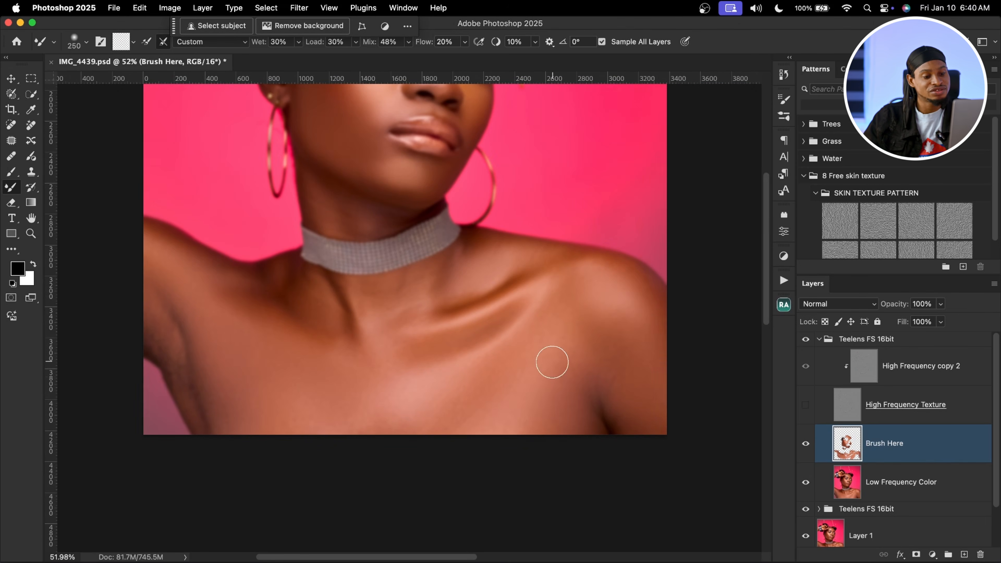
Step: Refine the chest tones with the Mixer Brush at sizes 250 and 200, and the skin beside the armpit at size 300
{"action": "key", "text": "bracketright"}
{"action": "key", "text": "bracketright"}
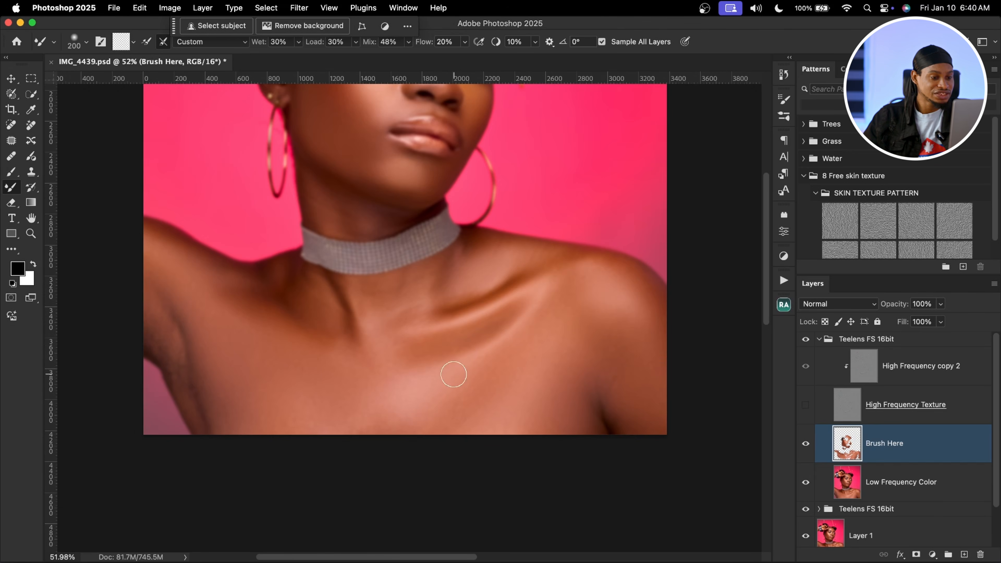
{"action": "key", "text": "bracketleft"}
{"action": "key", "text": "bracketleft"}
{"action": "key", "text": "bracketleft"}
{"action": "key", "text": "bracketleft"}
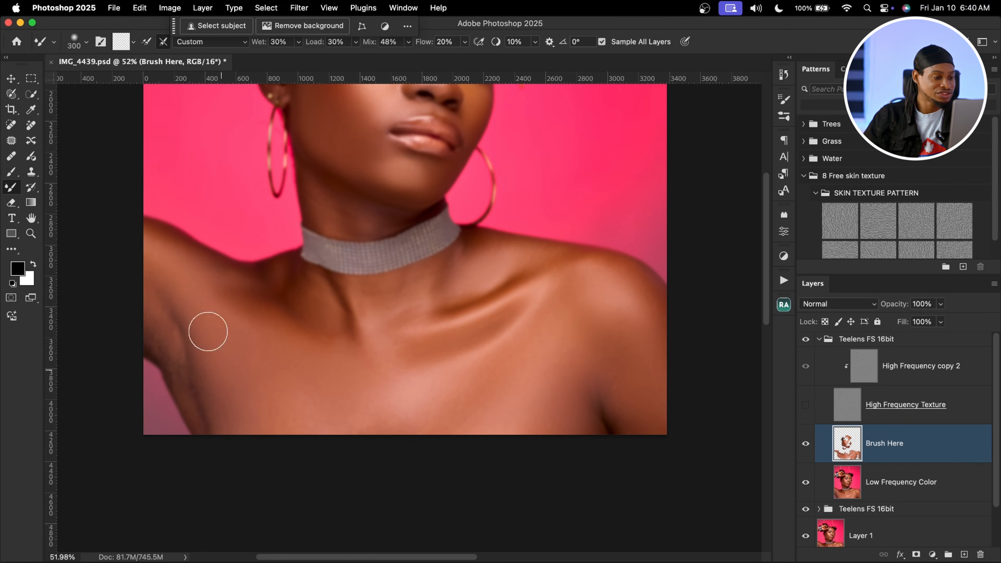
Step: Blend the shoulder of the raised arm at size 400, then the far shoulder and chest edge at sizes 250 and 300
{"action": "scroll", "coordinate": [236, 351], "scroll_direction": "left", "scroll_amount": 3}
{"action": "scroll", "coordinate": [236, 350], "scroll_direction": "up", "scroll_amount": 2}
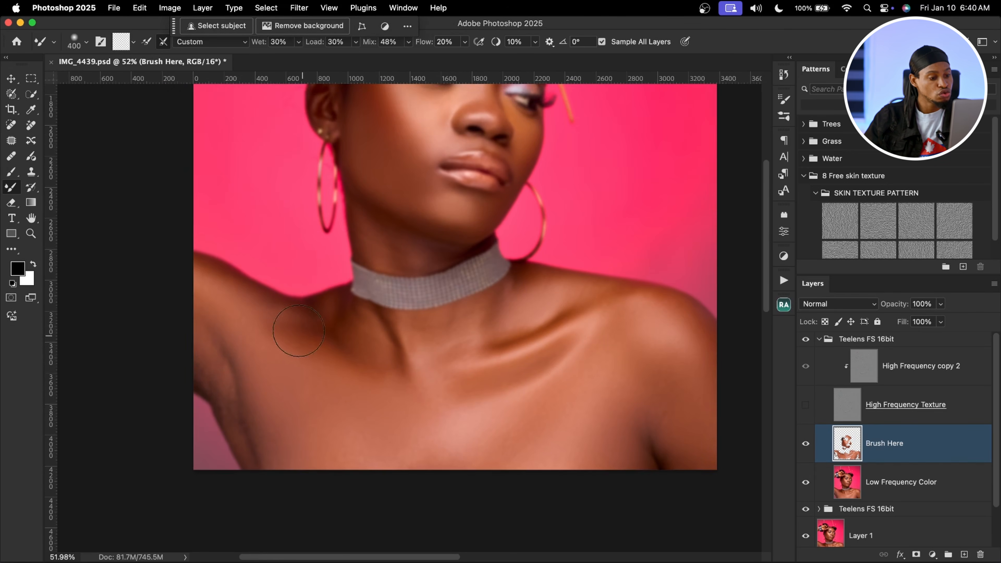
{"action": "key", "text": "bracketleft"}
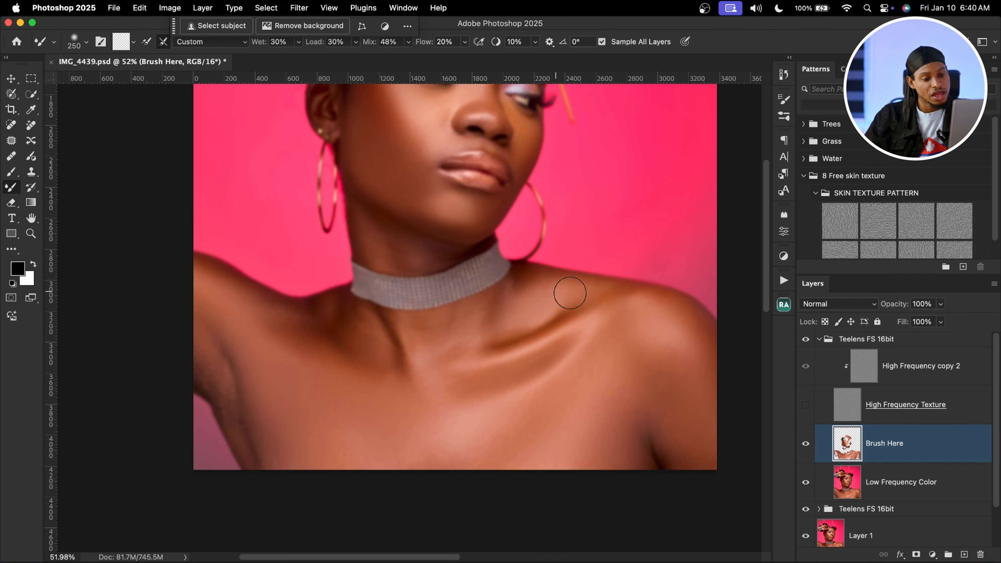
{"action": "key", "text": "bracketright"}
{"action": "key", "text": "bracketright"}
{"action": "key", "text": "bracketleft"}
{"action": "key", "text": "bracketleft"}
{"action": "key", "text": "bracketleft"}
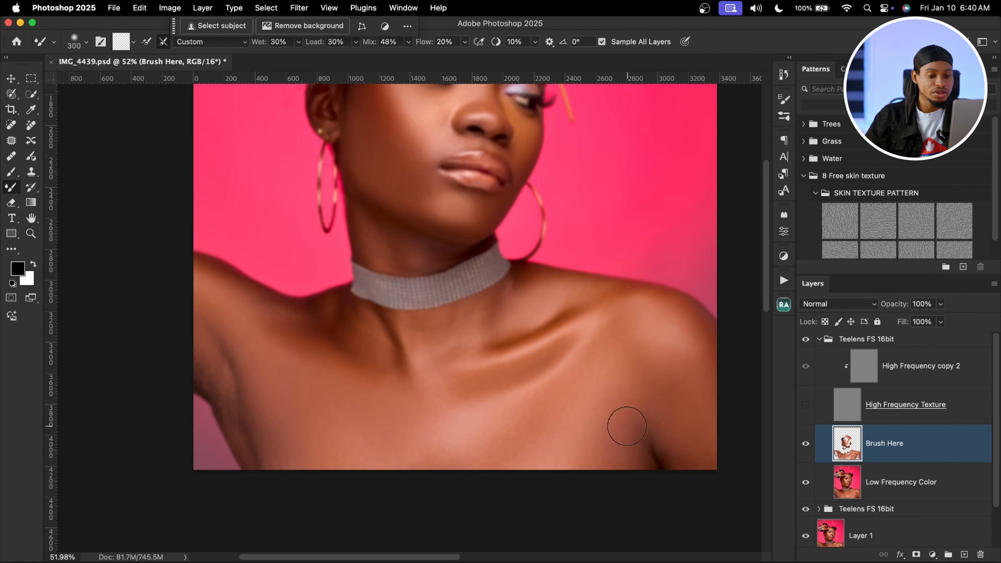
Step: Blend the raised forearm beside the bracelet with the Mixer Brush at size 150, and enlarge the brush to 200
{"action": "scroll", "coordinate": [627, 420], "scroll_direction": "up", "scroll_amount": 6}
{"action": "scroll", "coordinate": [530, 351], "scroll_direction": "left", "scroll_amount": 3}
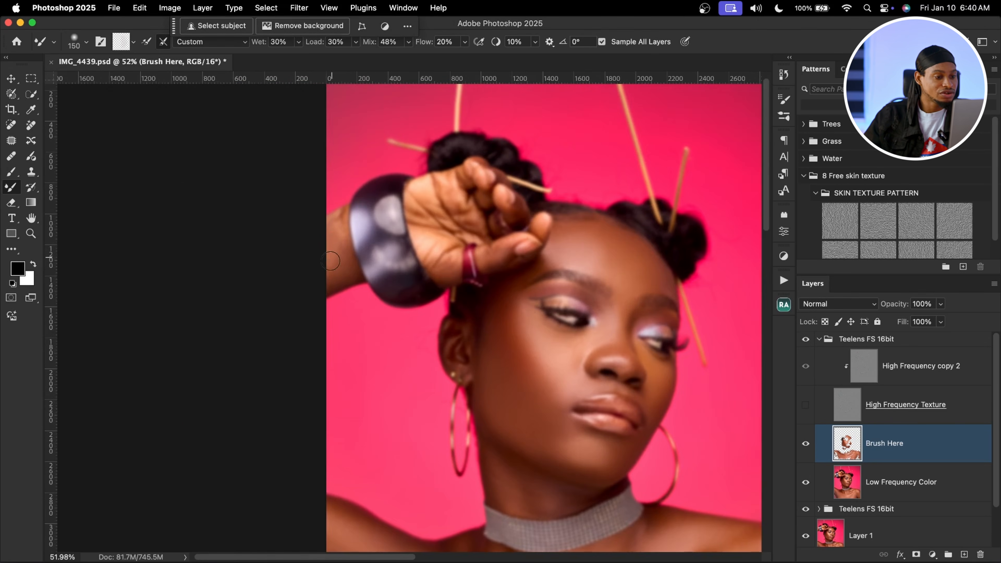
{"action": "key", "text": "bracketright"}
{"action": "key", "text": "bracketleft"}
{"action": "left_click_drag", "start_coordinate": [335, 252], "coordinate": [326, 323]}
{"action": "key", "text": "bracketright"}
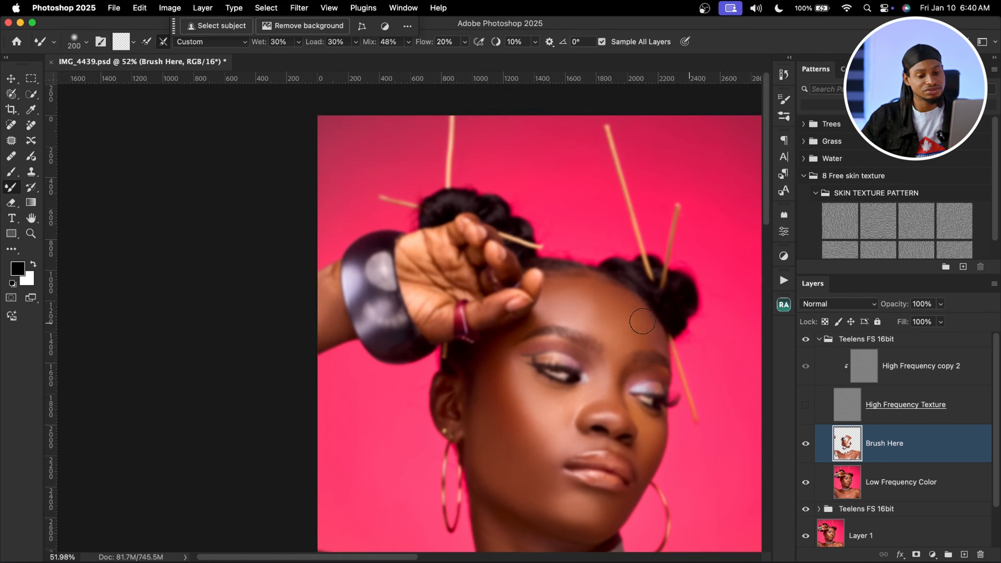
Step: Give the chest a final smoothing with the Mixer Brush at sizes 250 and 400
{"action": "mouse_move", "coordinate": [566, 325]}
{"action": "left_mouse_down"}
{"action": "mouse_move", "coordinate": [561, 25]}
{"action": "mouse_move", "coordinate": [530, 16]}
{"action": "left_mouse_up"}
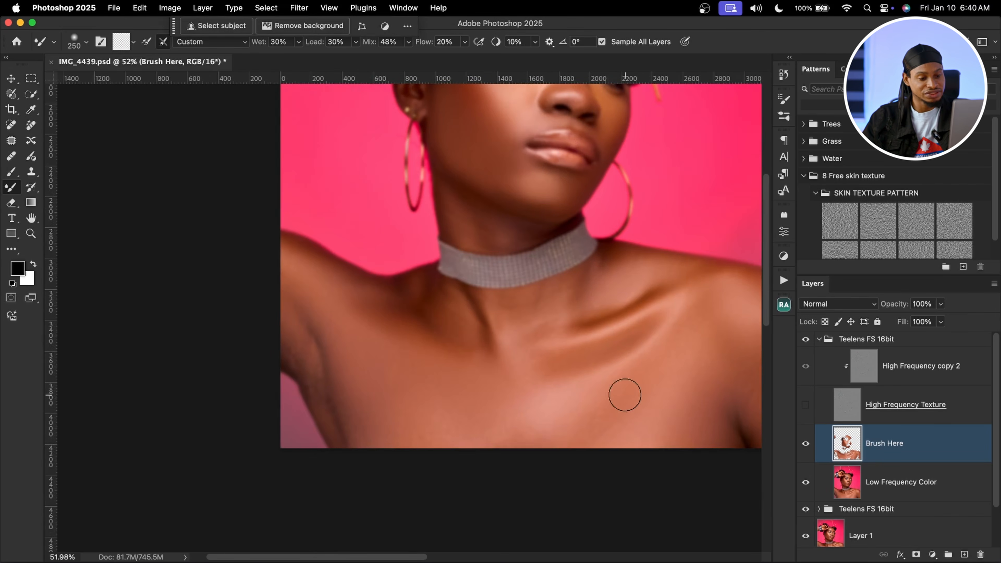
{"action": "key", "text": "bracketright"}
{"action": "key", "text": "bracketright"}
{"action": "key", "text": "bracketright"}
Step: Show the High Frequency Texture layer again and toggle Brush Here's visibility to compare the skin before and after blending
{"action": "left_click", "coordinate": [805, 406]}
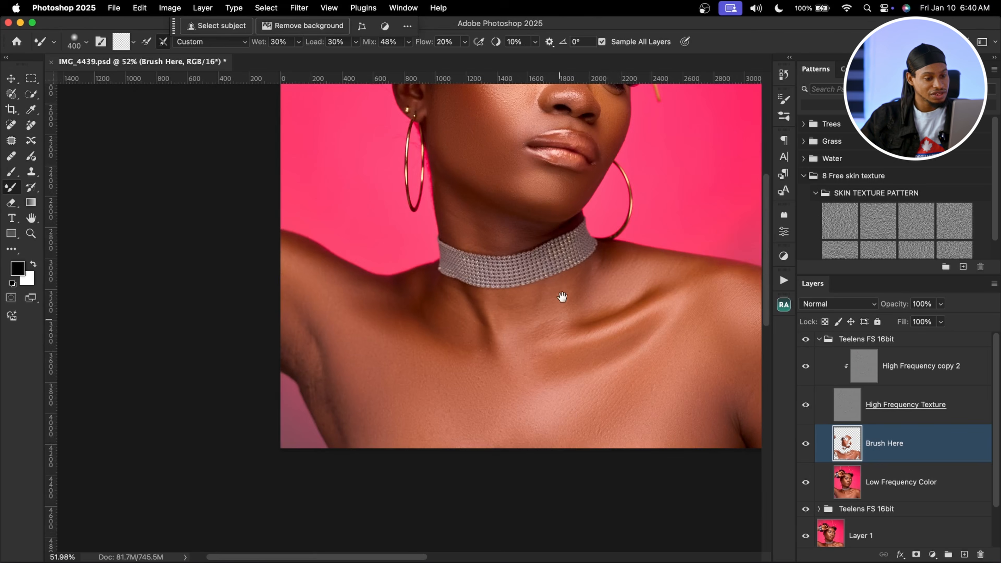
{"action": "left_click_drag", "start_coordinate": [560, 292], "coordinate": [565, 413]}
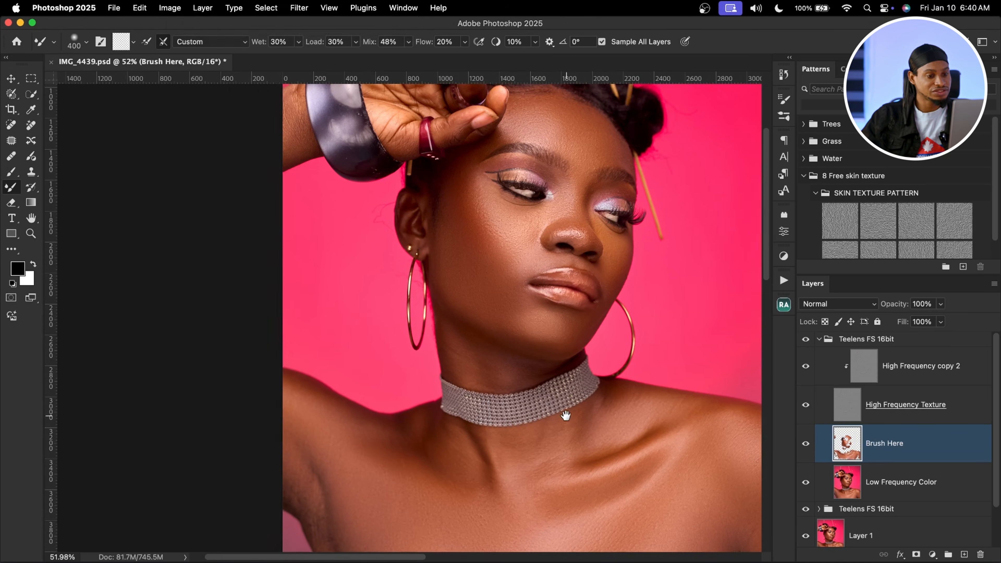
{"action": "left_click", "coordinate": [809, 447]}
{"action": "left_click", "coordinate": [807, 447]}
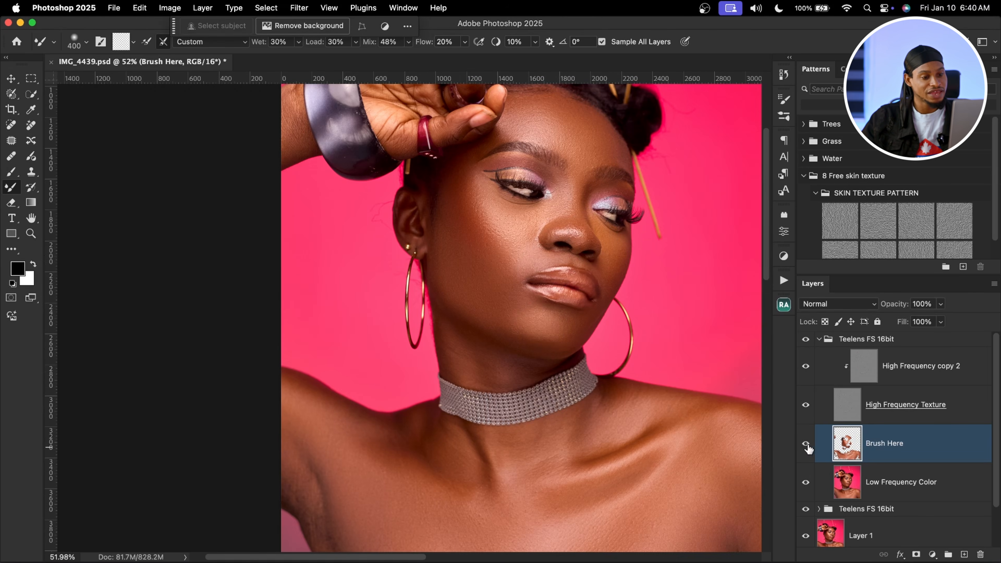
{"action": "left_click", "coordinate": [807, 449]}
{"action": "left_click", "coordinate": [807, 450]}
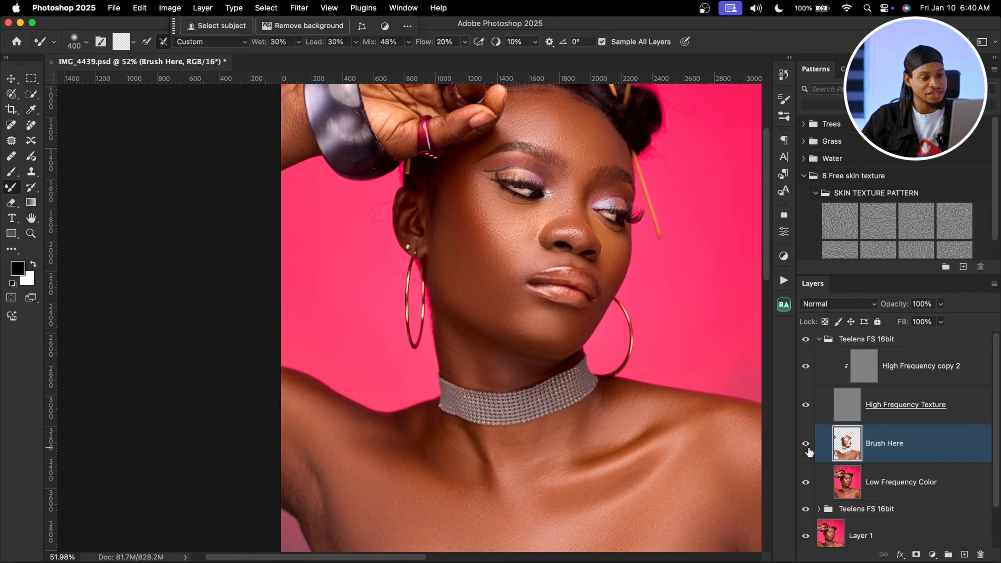
{"action": "left_click_drag", "start_coordinate": [576, 281], "coordinate": [535, 274]}
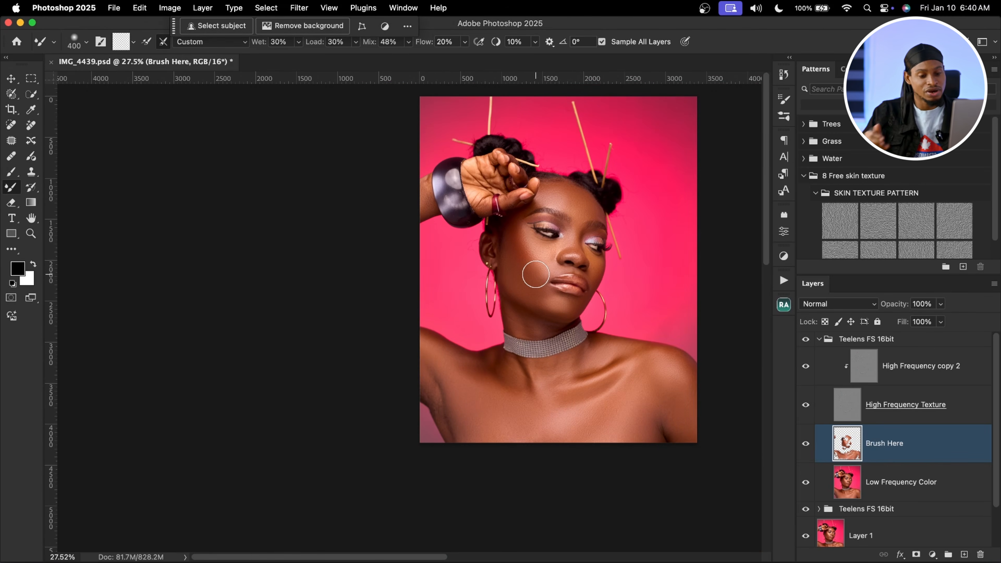
Step: Collapse the upper Teelens FS 16bit group and delete it
{"action": "left_click", "coordinate": [819, 340]}
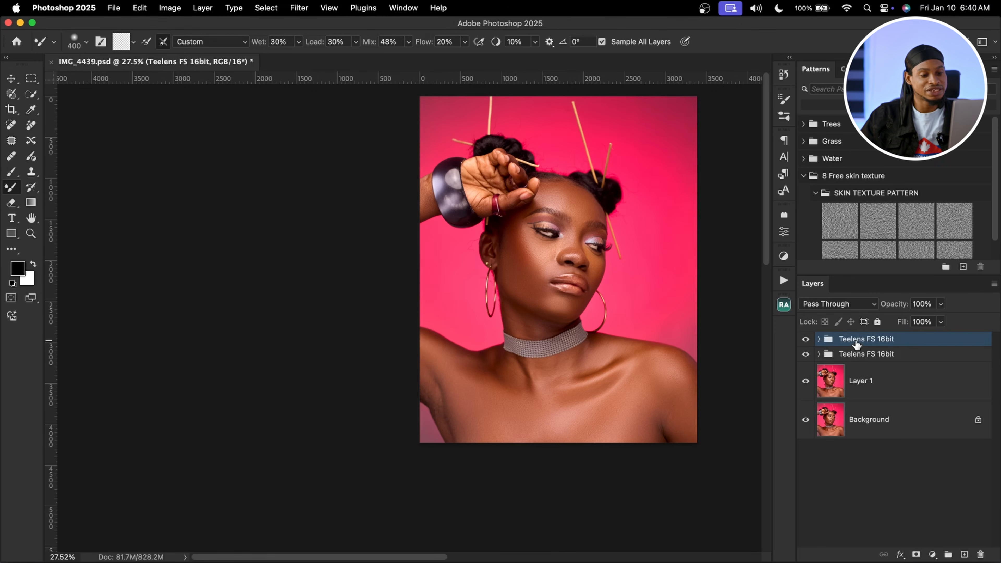
{"action": "key", "text": "Delete"}
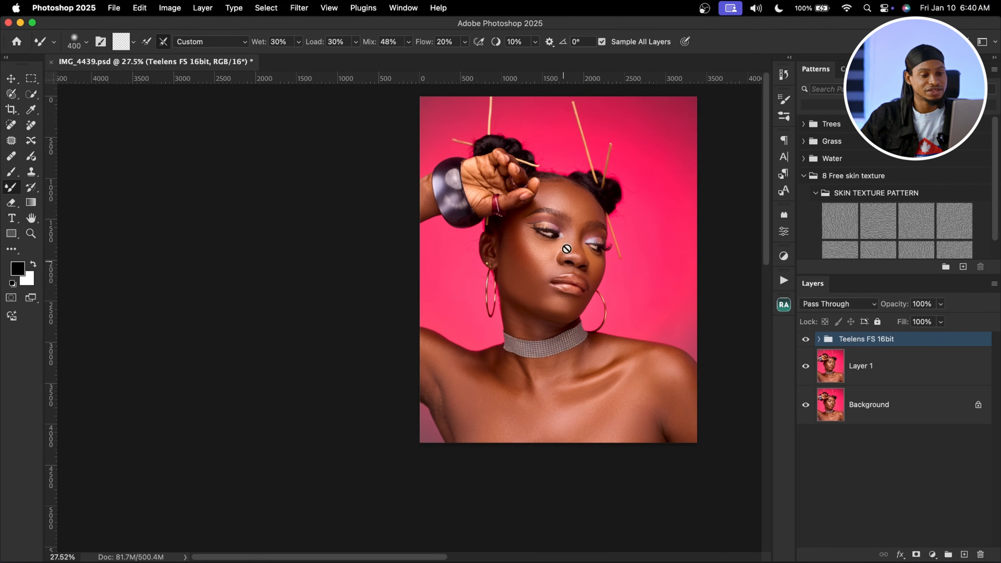
Step: Examine the retouched skin on the face up close, from the forehead and cheeks down to the lips
{"action": "key", "text": "z"}
{"action": "mouse_move", "coordinate": [568, 249]}
{"action": "left_mouse_down"}
{"action": "mouse_move", "coordinate": [618, 243]}
{"action": "mouse_move", "coordinate": [567, 235]}
{"action": "left_mouse_up"}
{"action": "key", "text": "b"}
{"action": "scroll", "coordinate": [571, 221], "scroll_direction": "down", "scroll_amount": 5}
{"action": "key", "text": "super+space"}
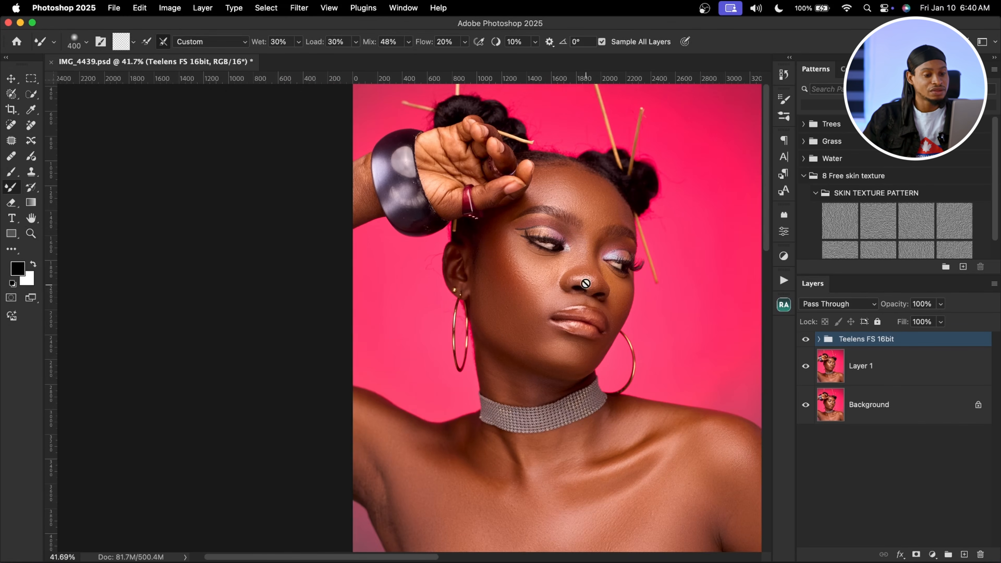
{"action": "key", "text": "super+space"}
{"action": "mouse_move", "coordinate": [598, 258]}
{"action": "left_mouse_down"}
{"action": "mouse_move", "coordinate": [589, 259]}
{"action": "mouse_move", "coordinate": [621, 258]}
{"action": "mouse_move", "coordinate": [583, 243]}
{"action": "left_mouse_up"}
{"action": "key", "text": "super+space"}
{"action": "key", "text": "super+space"}
{"action": "scroll", "coordinate": [609, 276], "scroll_direction": "down", "scroll_amount": 4}
{"action": "scroll", "coordinate": [609, 276], "scroll_direction": "right", "scroll_amount": 6}
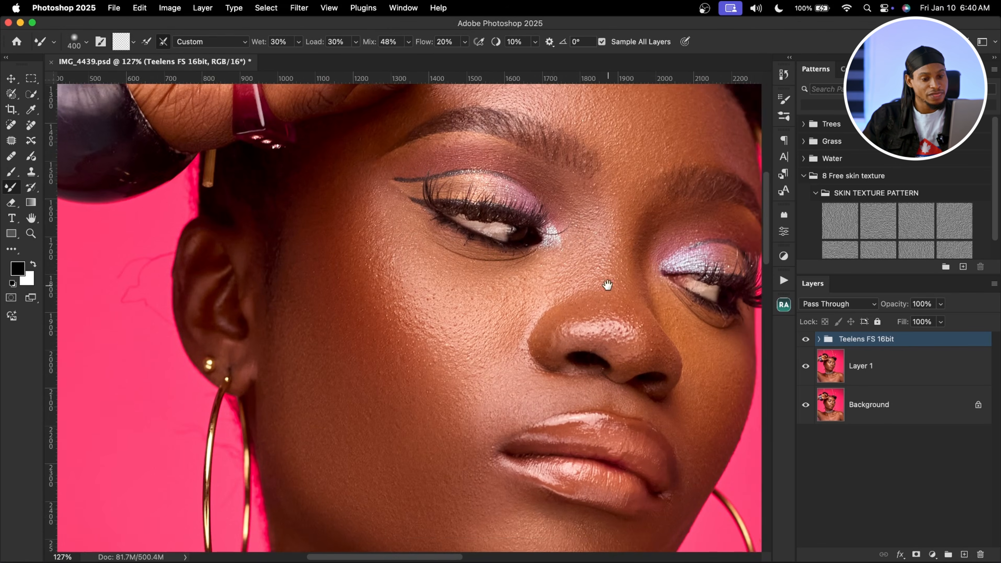
{"action": "key", "text": "super+space"}
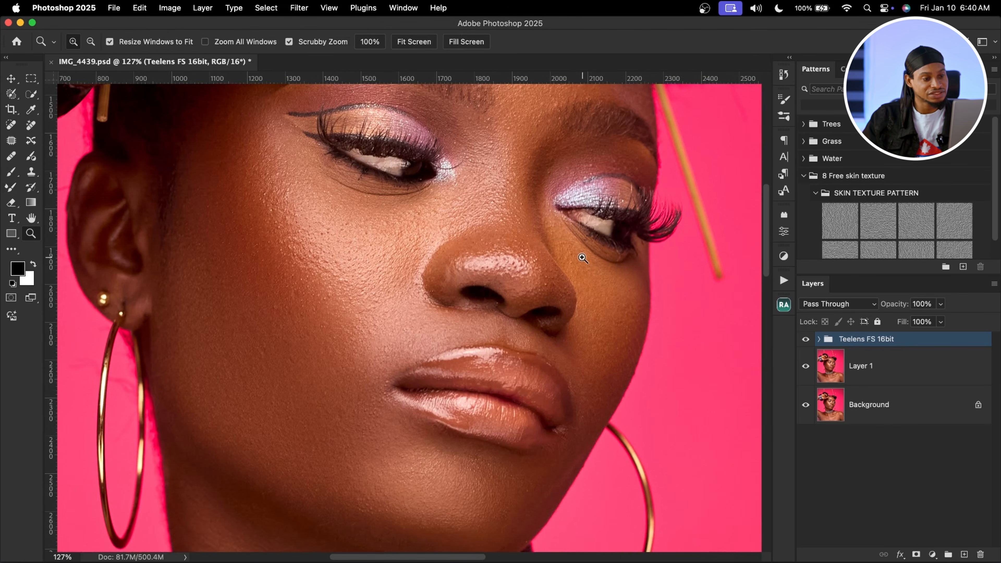
{"action": "left_click_drag", "start_coordinate": [583, 260], "coordinate": [548, 260]}
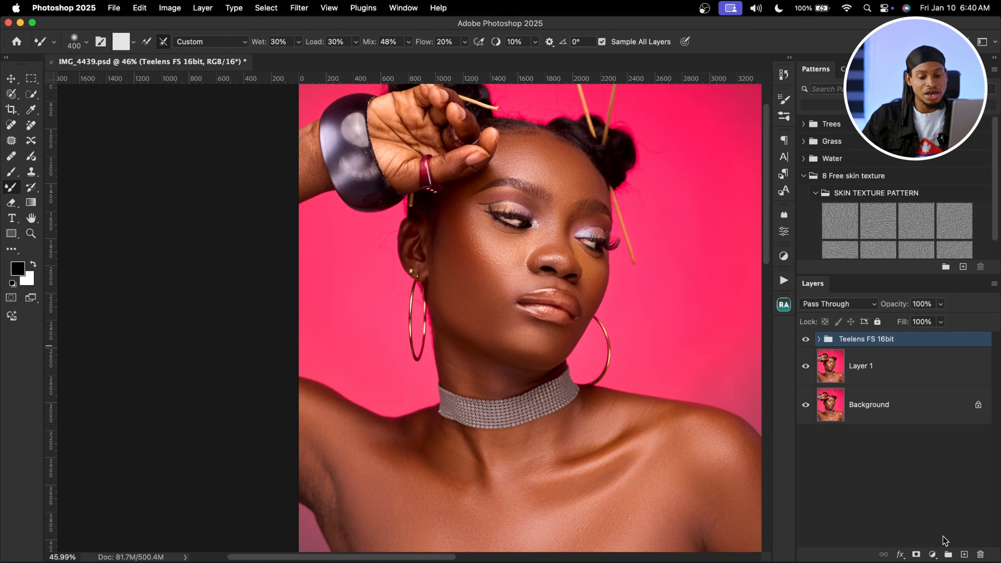
Step: Add a new layer on top and erase the crease lines under the eyes with the Remove Tool at size 20, Generative AI off
{"action": "left_click", "coordinate": [964, 554]}
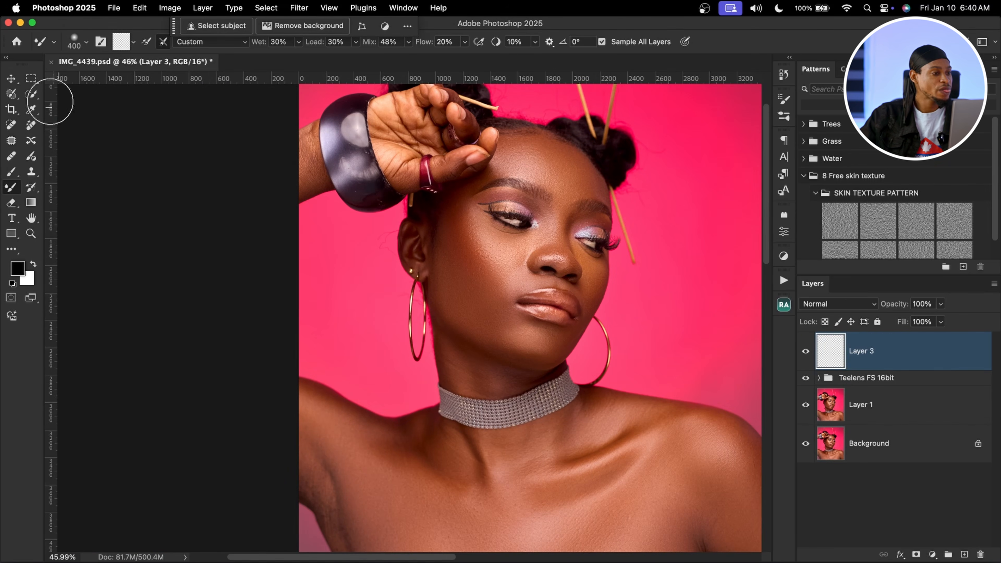
{"action": "left_click", "coordinate": [30, 124]}
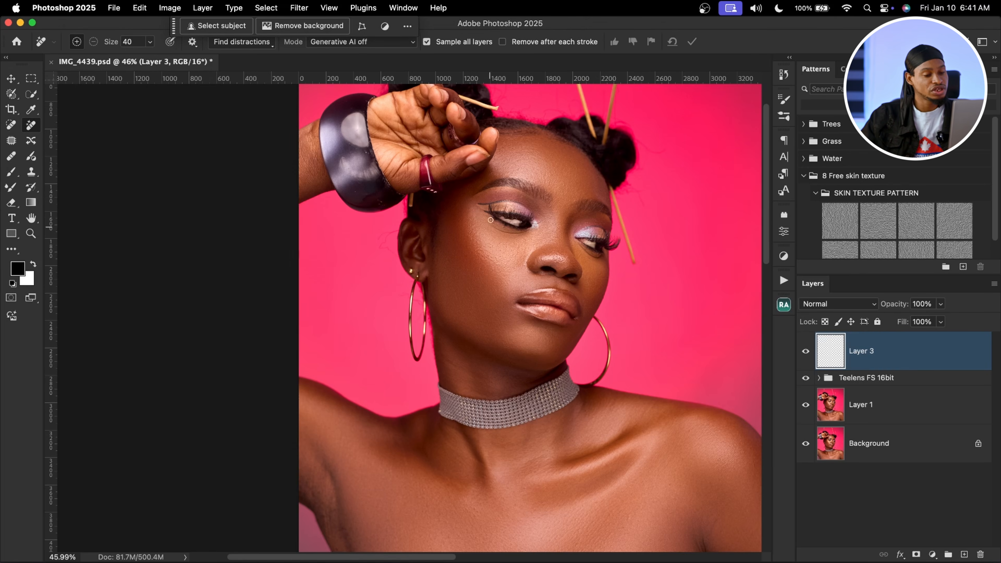
{"action": "left_click_drag", "start_coordinate": [530, 232], "coordinate": [592, 233]}
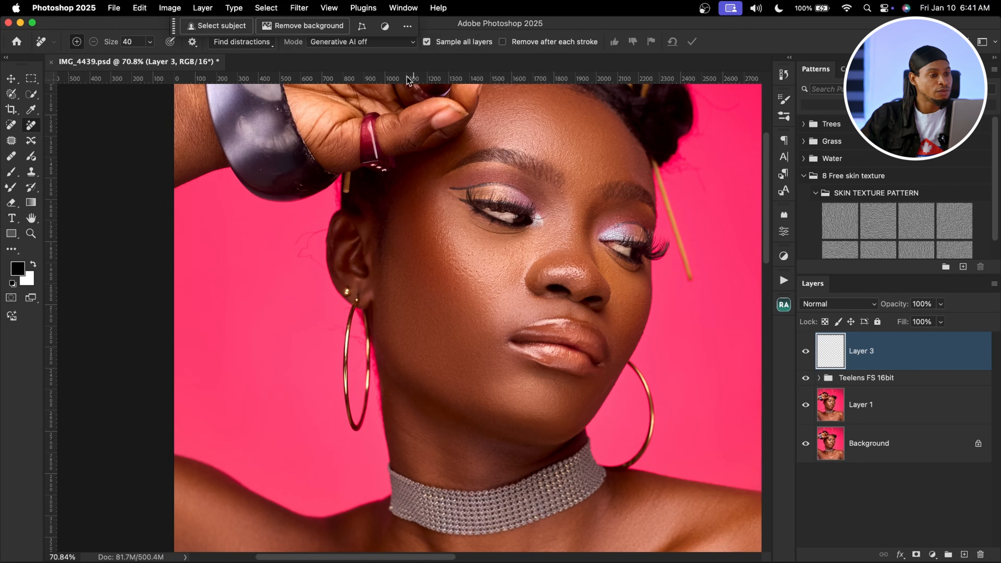
{"action": "left_click", "coordinate": [374, 40]}
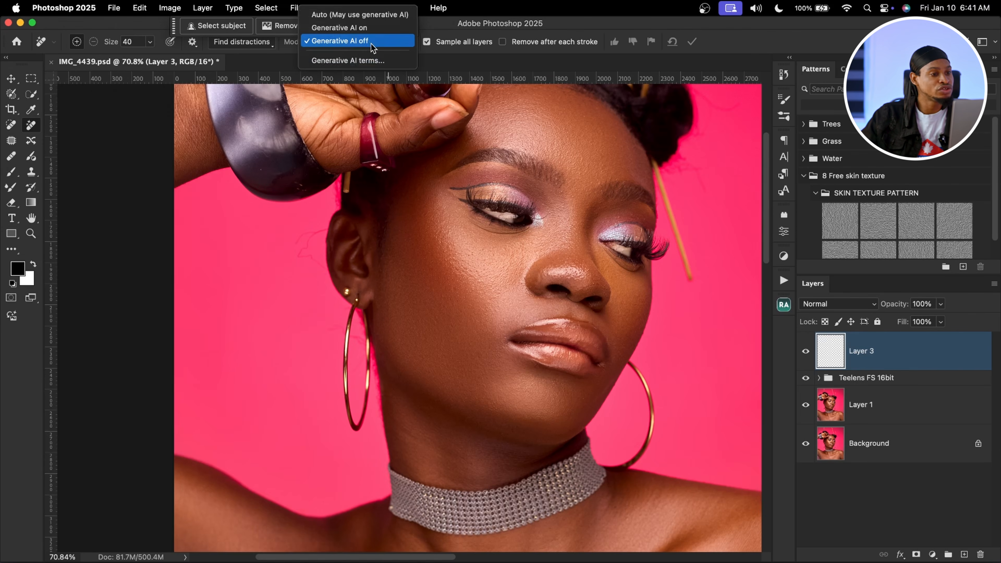
{"action": "left_click", "coordinate": [371, 42]}
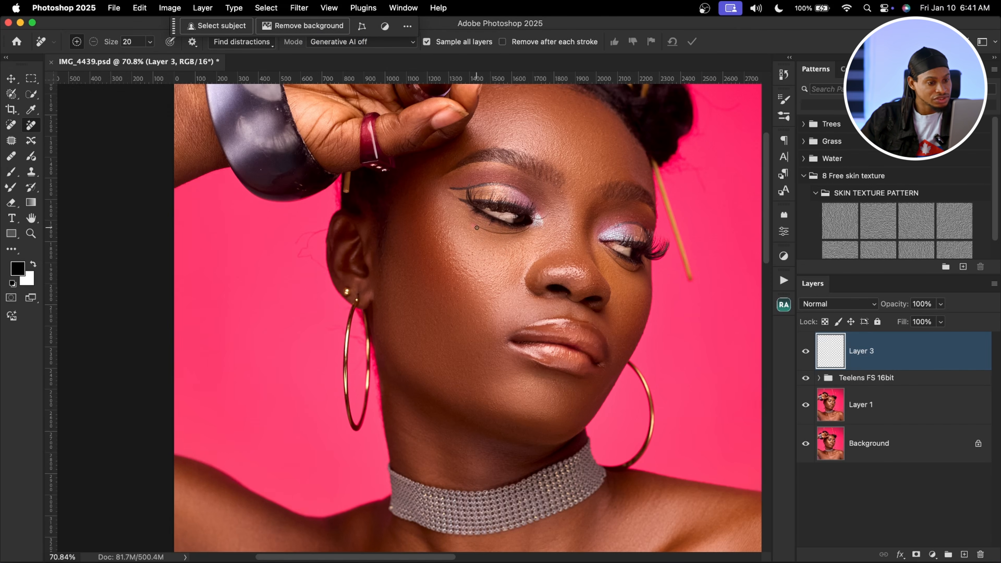
{"action": "left_click_drag", "start_coordinate": [486, 232], "coordinate": [497, 227]}
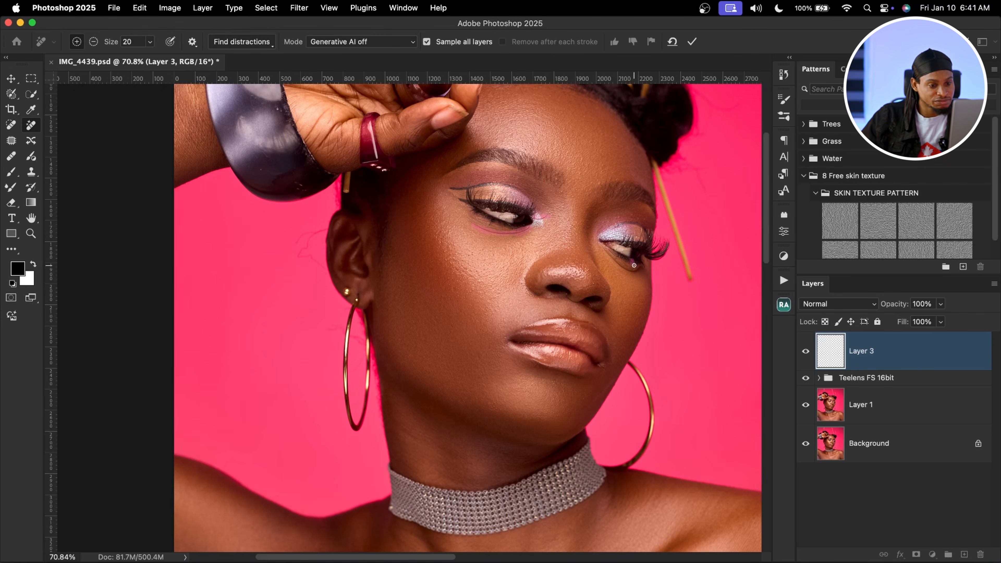
{"action": "left_click", "coordinate": [692, 39]}
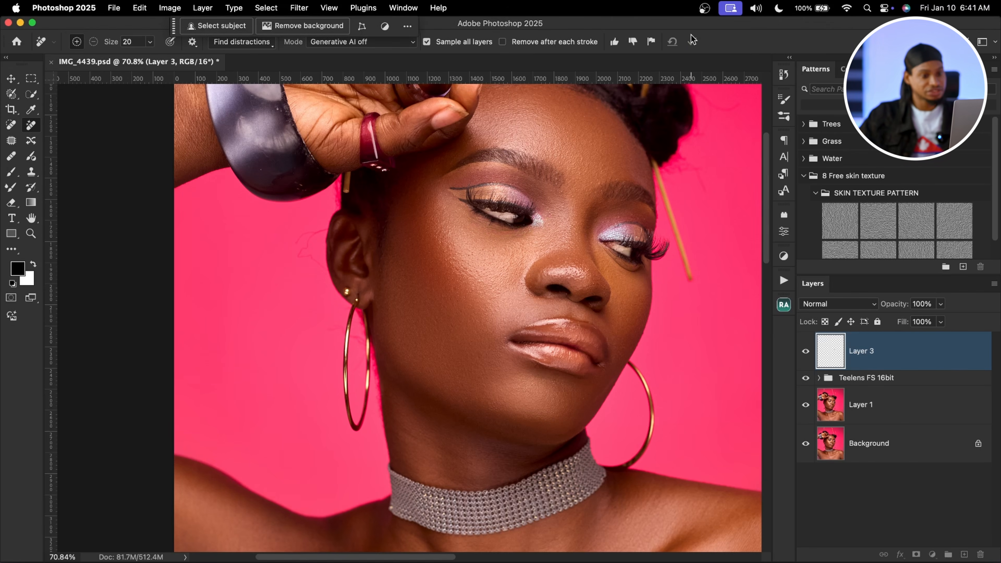
Step: Toggle Layer 3's visibility to compare the under-eye area with and without the removed lines
{"action": "left_click", "coordinate": [806, 352]}
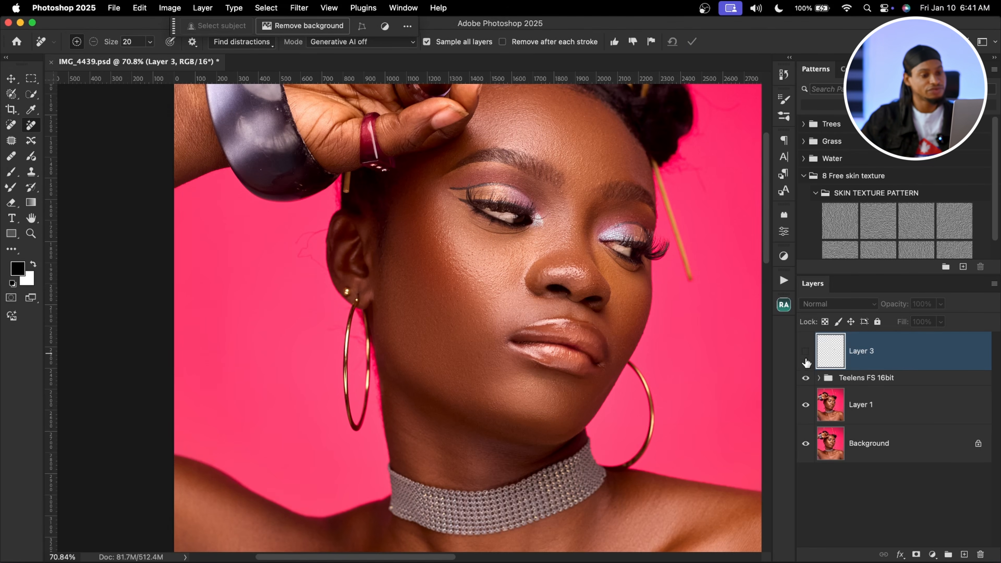
{"action": "left_click", "coordinate": [806, 360]}
{"action": "left_click", "coordinate": [806, 360]}
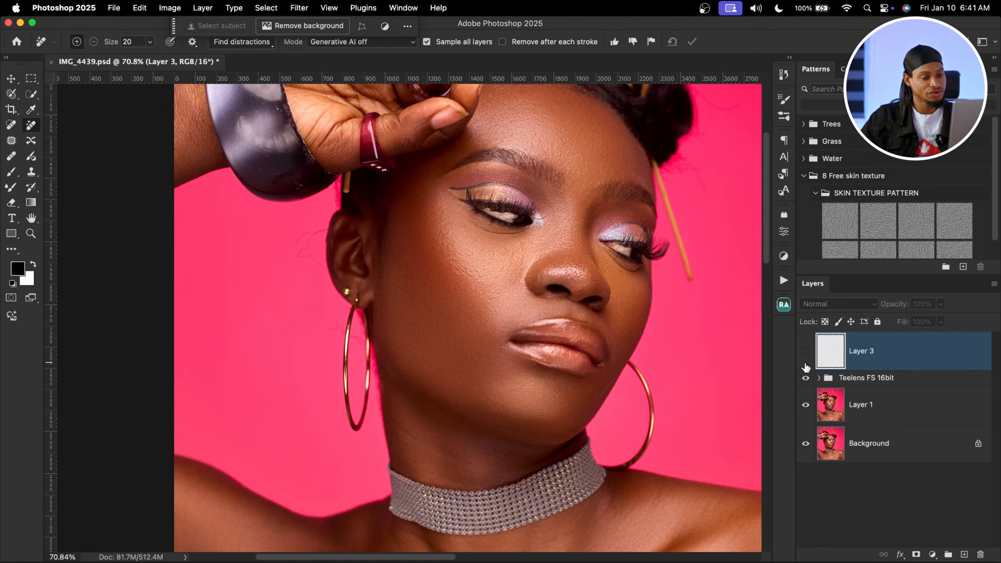
{"action": "key", "text": "super+minus"}
{"action": "key", "text": "super+minus"}
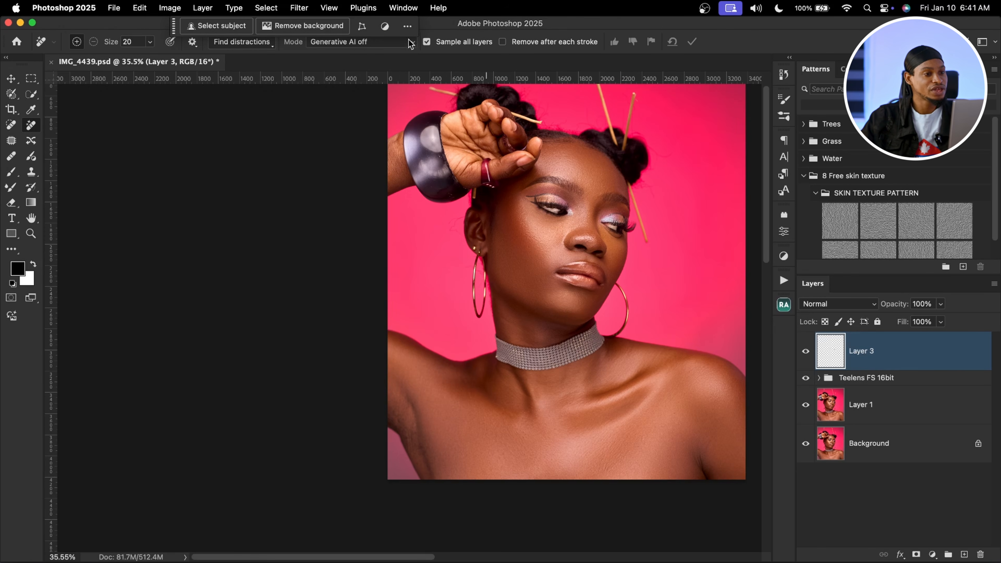
Step: Run the Teelens Dodge and Burn action, expand the resulting group, and select the Dodge layer's mask
{"action": "left_click", "coordinate": [402, 8]}
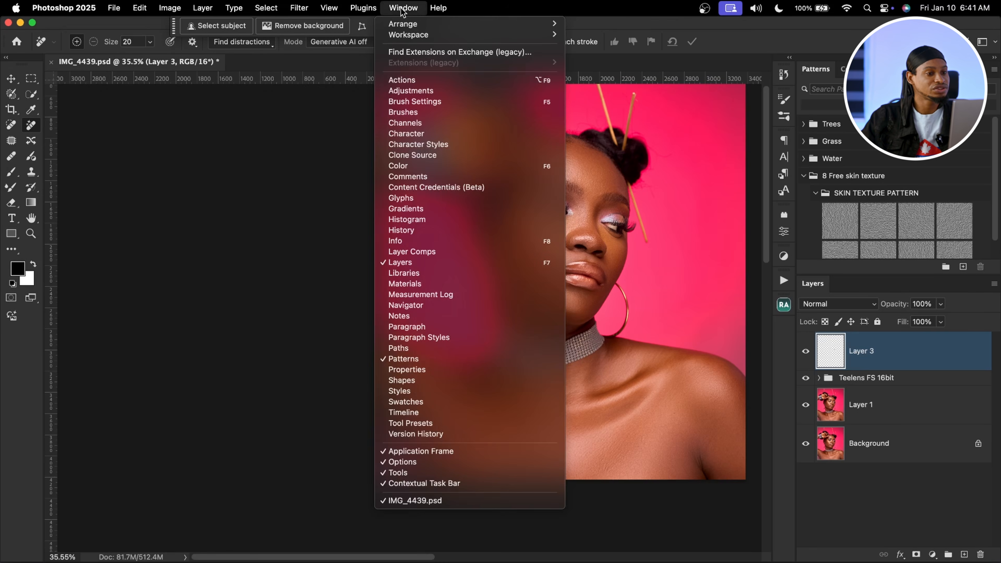
{"action": "left_click", "coordinate": [410, 80]}
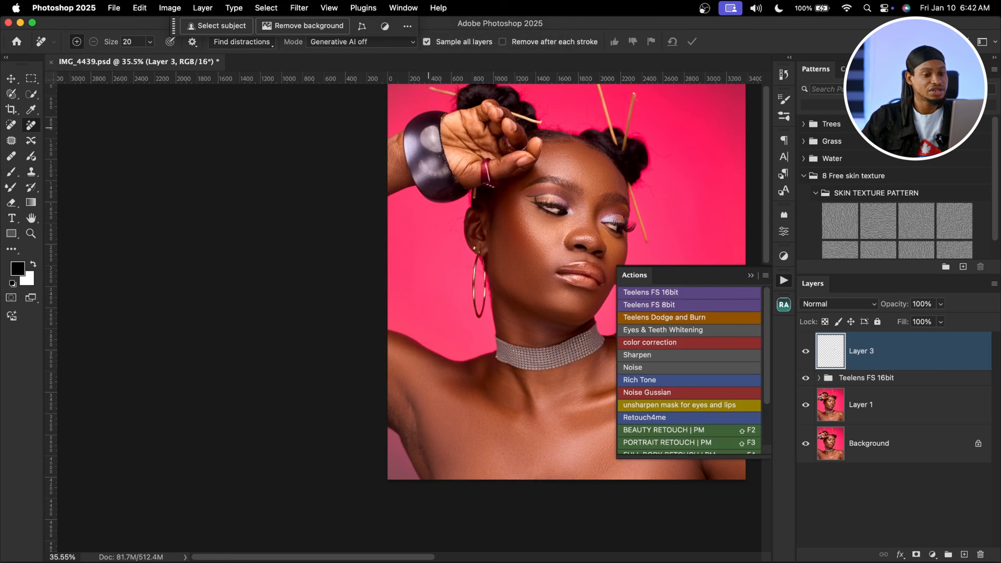
{"action": "left_click", "coordinate": [675, 319]}
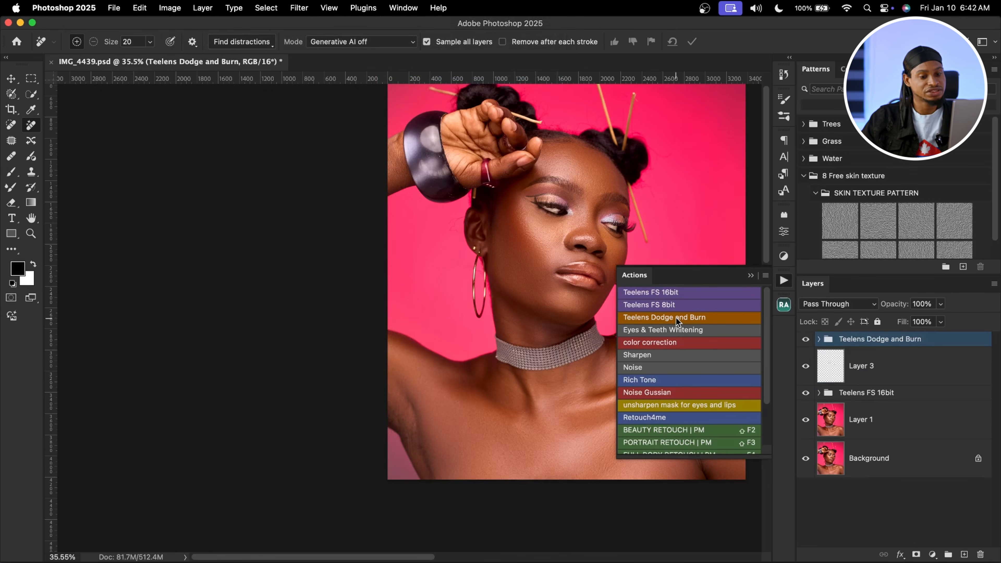
{"action": "left_click", "coordinate": [751, 276]}
{"action": "left_click", "coordinate": [819, 339]}
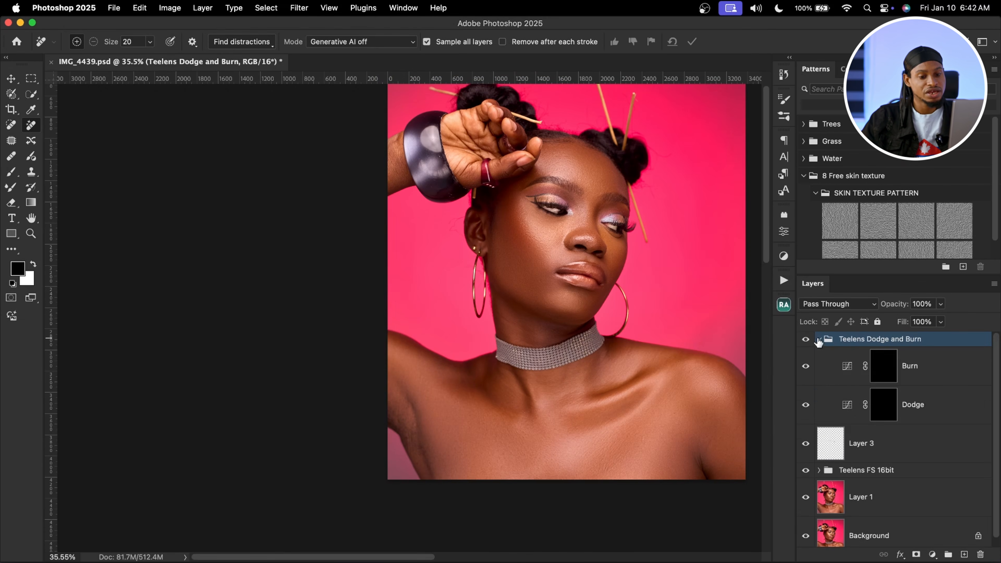
{"action": "left_click", "coordinate": [887, 408]}
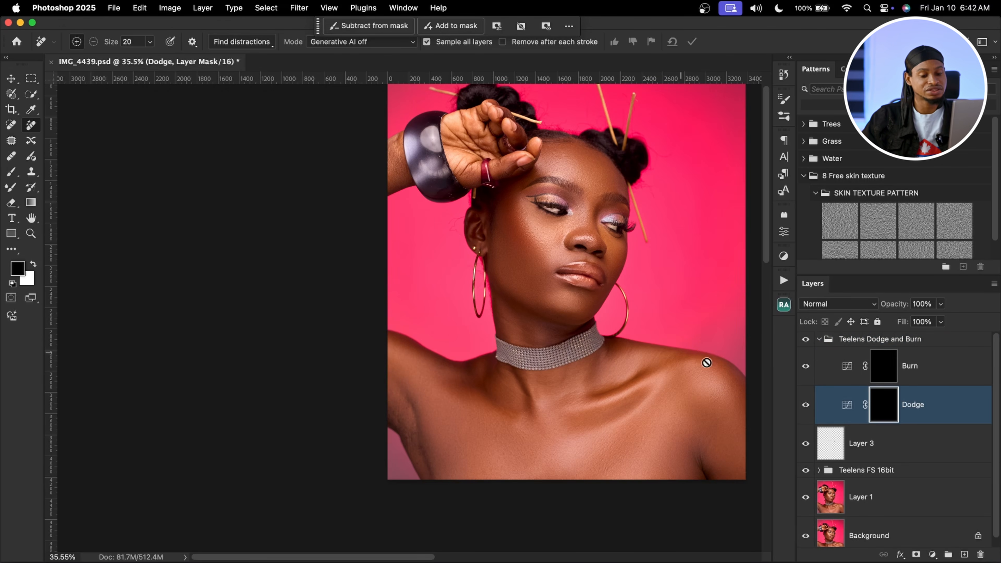
Step: Hide the Teelens FS 16bit group to bring back the skin without frequency separation
{"action": "left_click", "coordinate": [806, 471]}
{"action": "left_click_drag", "start_coordinate": [647, 250], "coordinate": [603, 284]}
{"action": "left_click_drag", "start_coordinate": [533, 244], "coordinate": [563, 230]}
{"action": "key", "text": "j"}
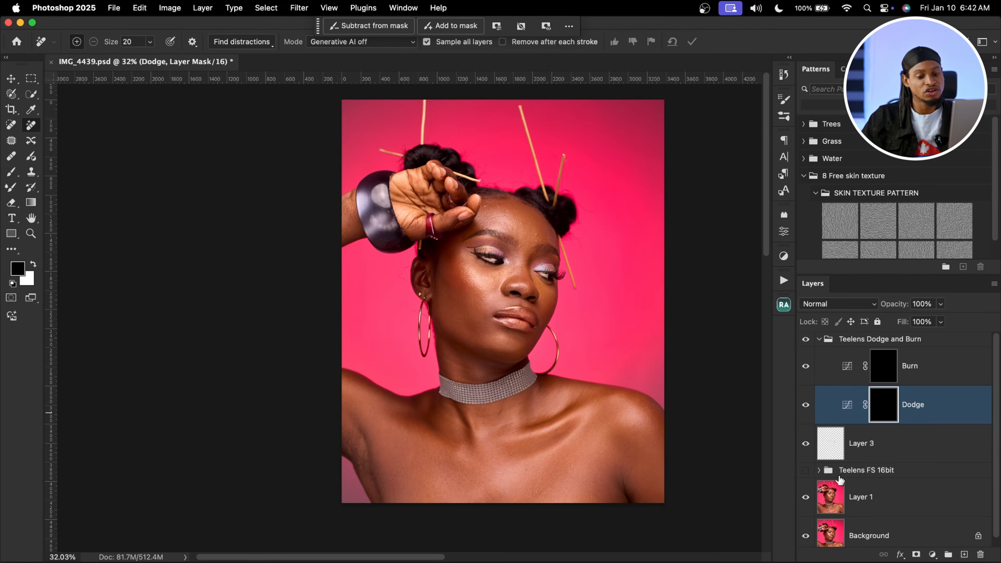
{"action": "left_click_drag", "start_coordinate": [539, 284], "coordinate": [578, 282]}
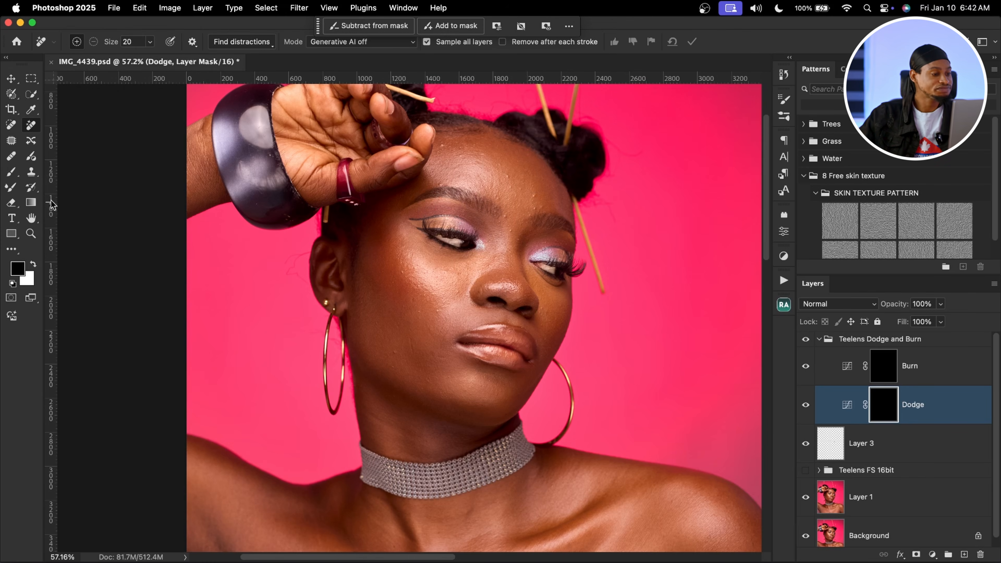
Step: Set up the Brush tool with the Soft Round tip at 80 px and 0% hardness, and set its flow to 3%
{"action": "left_click", "coordinate": [12, 176]}
{"action": "left_click", "coordinate": [75, 42]}
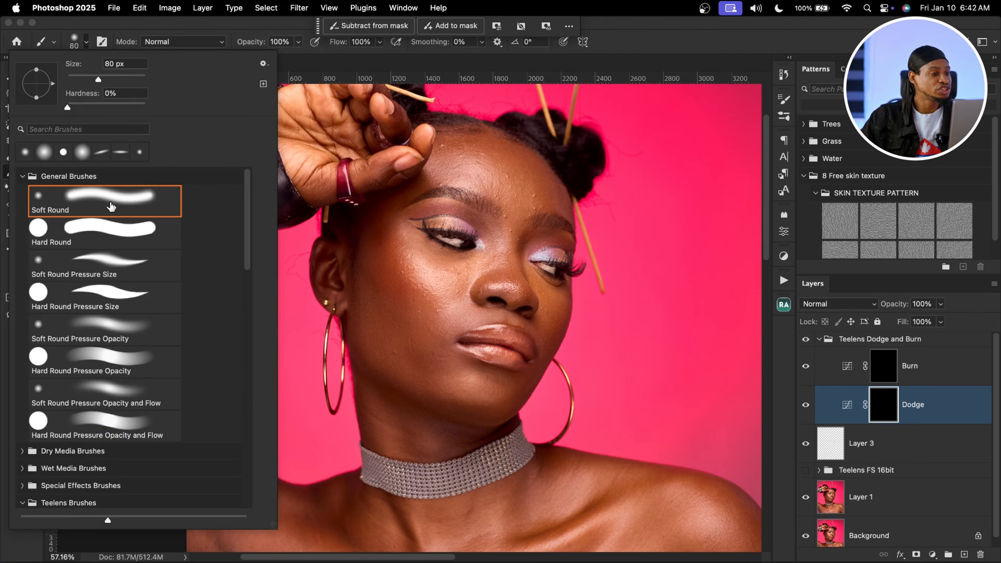
{"action": "key", "text": "Return"}
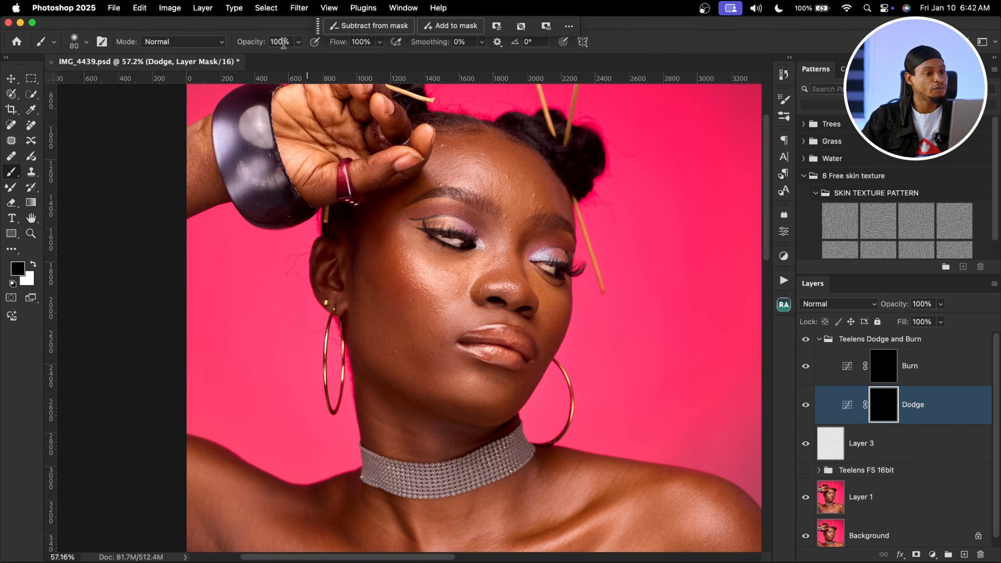
{"action": "left_click", "coordinate": [380, 41]}
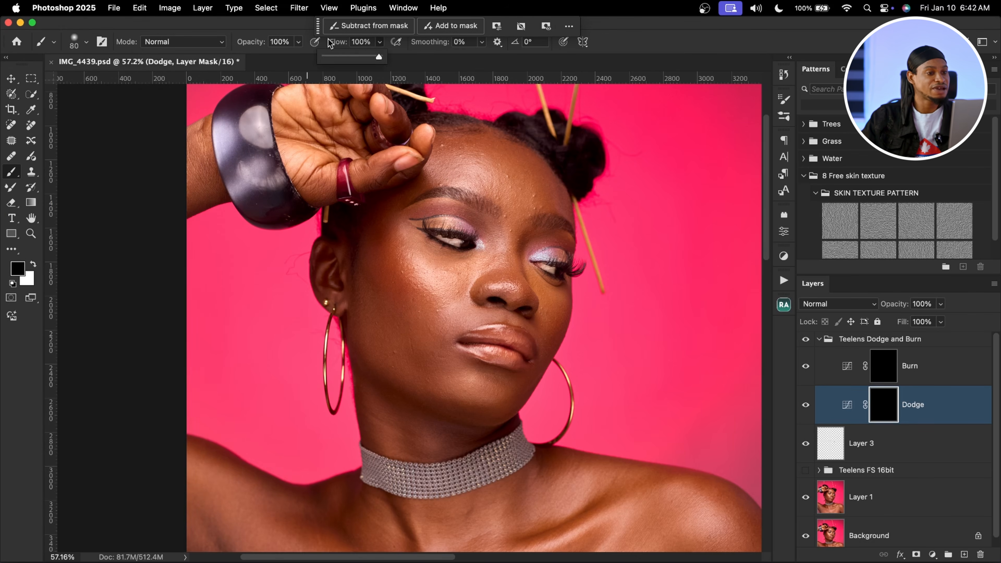
{"action": "left_click", "coordinate": [370, 43]}
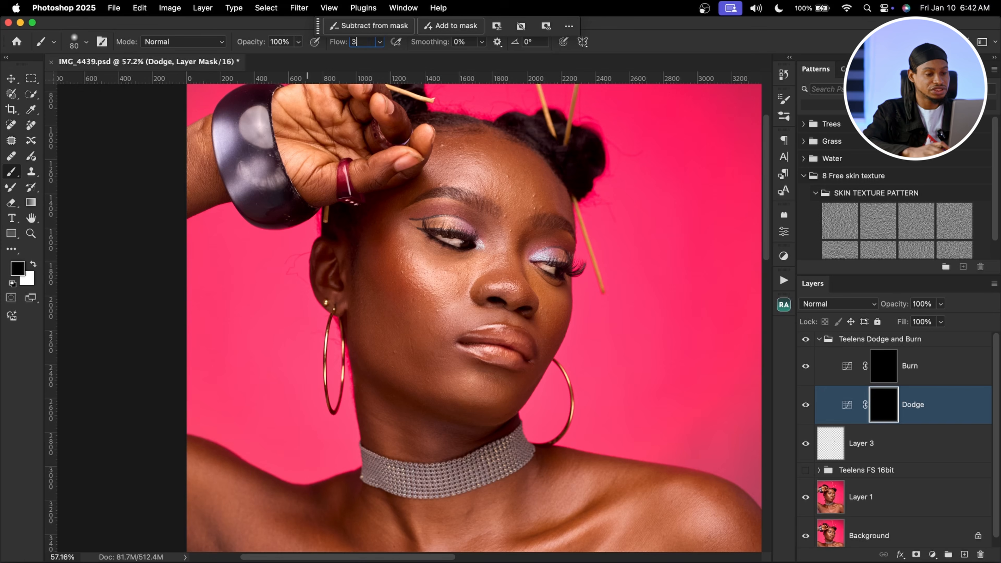
{"action": "key", "text": "Return"}
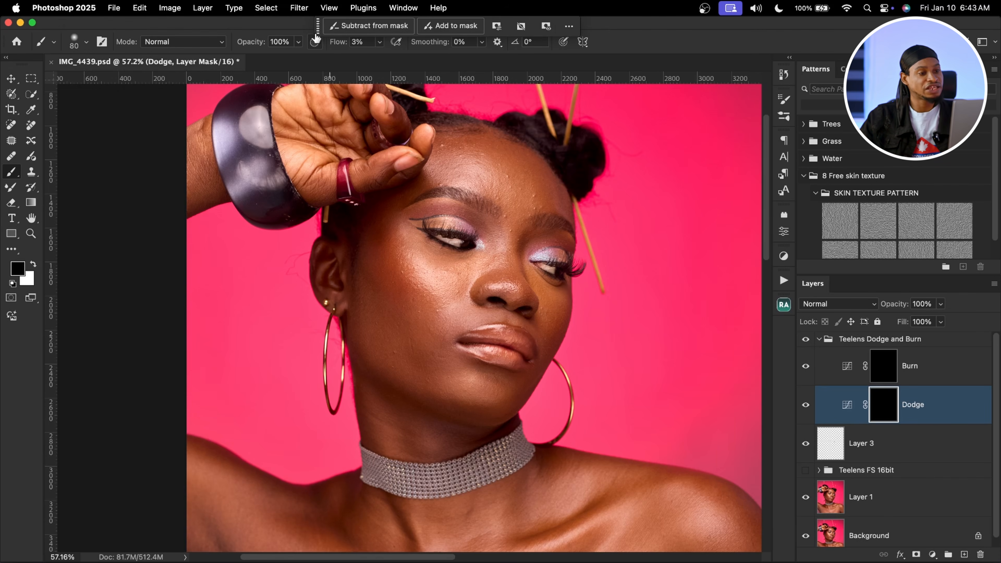
Step: Try dodging the cheek on the Dodge mask with a white brush at size 600 and 100% flow, and undo the stroke
{"action": "left_click", "coordinate": [380, 41]}
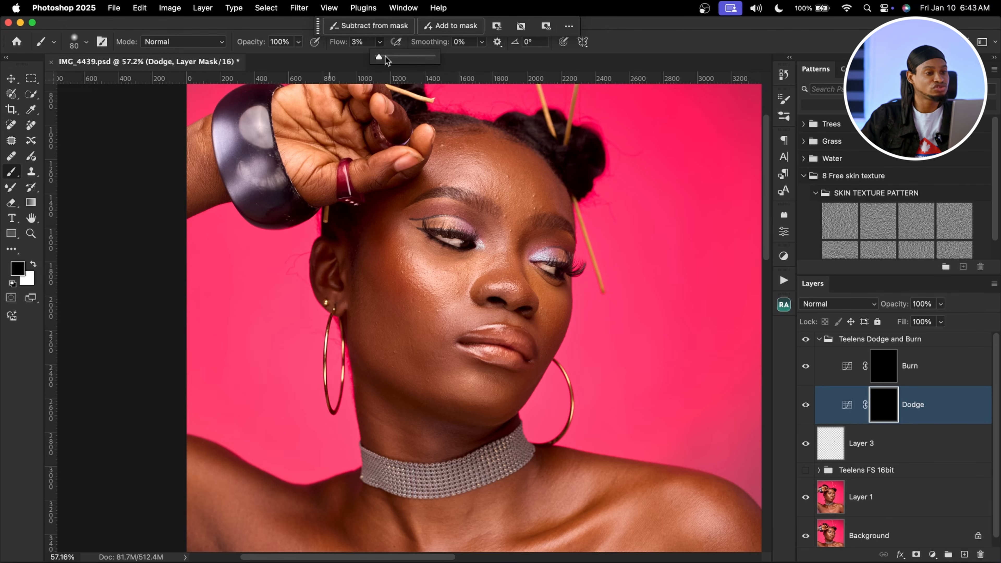
{"action": "left_click", "coordinate": [462, 185]}
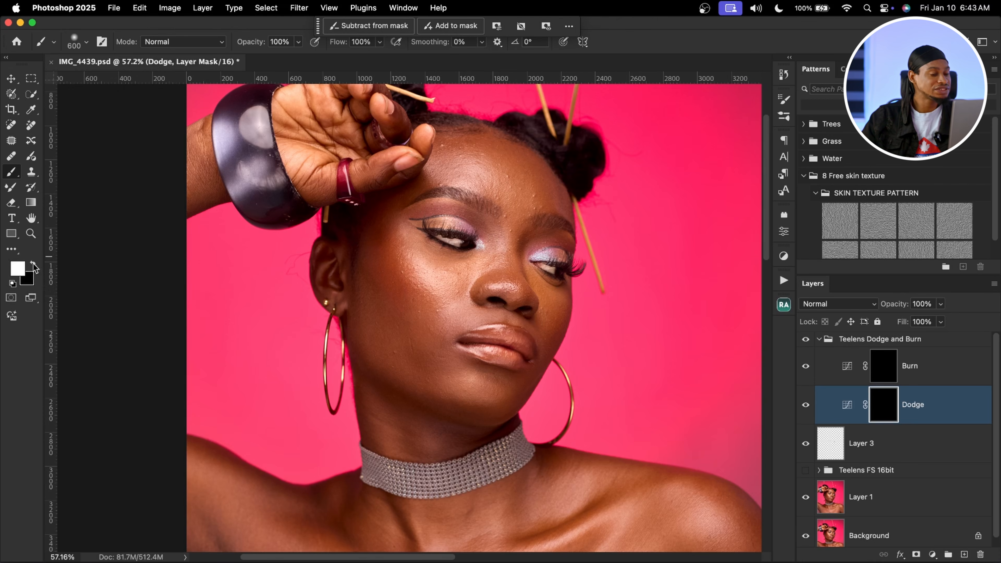
{"action": "left_click", "coordinate": [466, 269]}
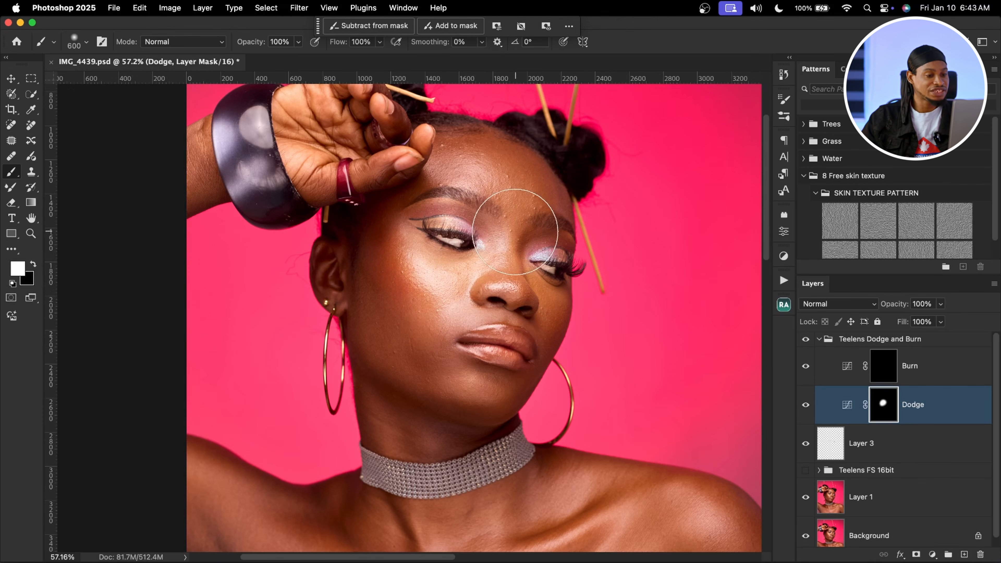
{"action": "key", "text": "super+z"}
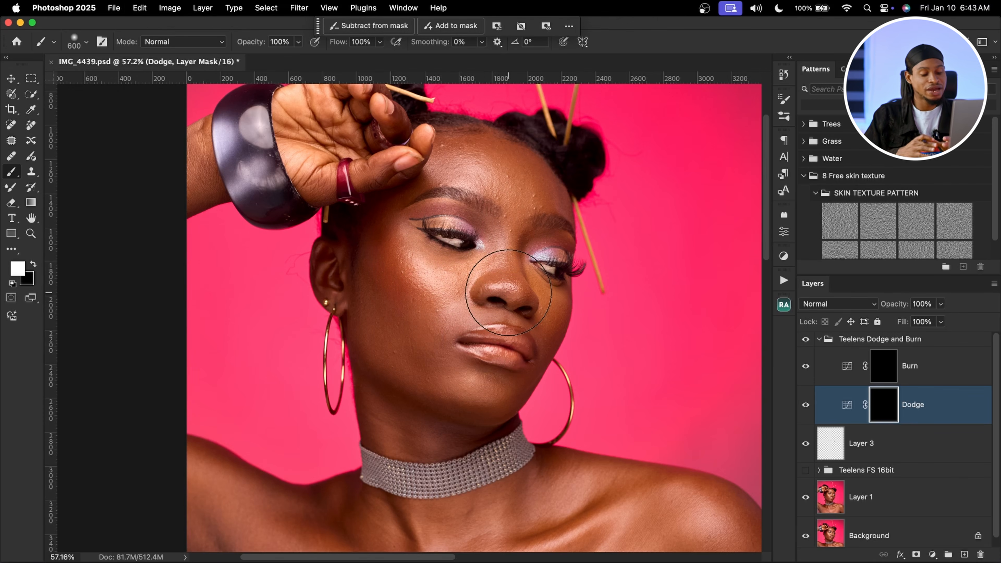
Step: Swap the foreground and background colours, finishing with white as the foreground, and set the brush flow to 3%
{"action": "key", "text": "x"}
{"action": "left_click", "coordinate": [33, 263]}
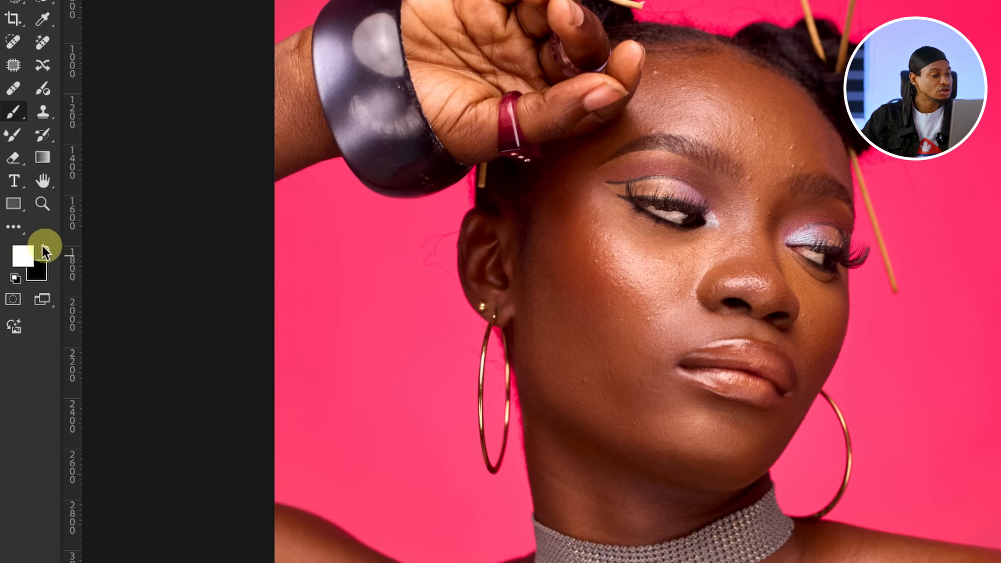
{"action": "left_click", "coordinate": [47, 249]}
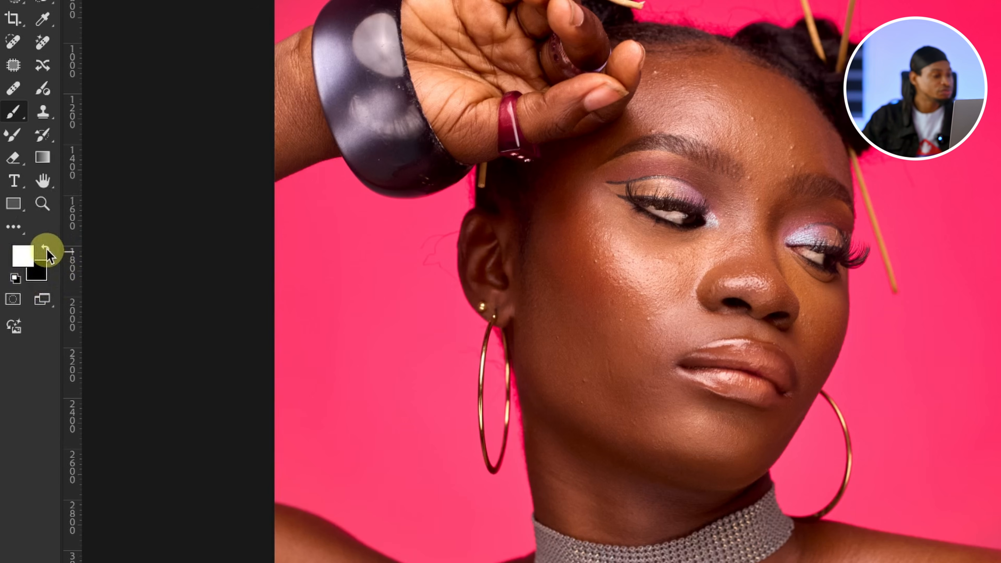
{"action": "left_click", "coordinate": [46, 248]}
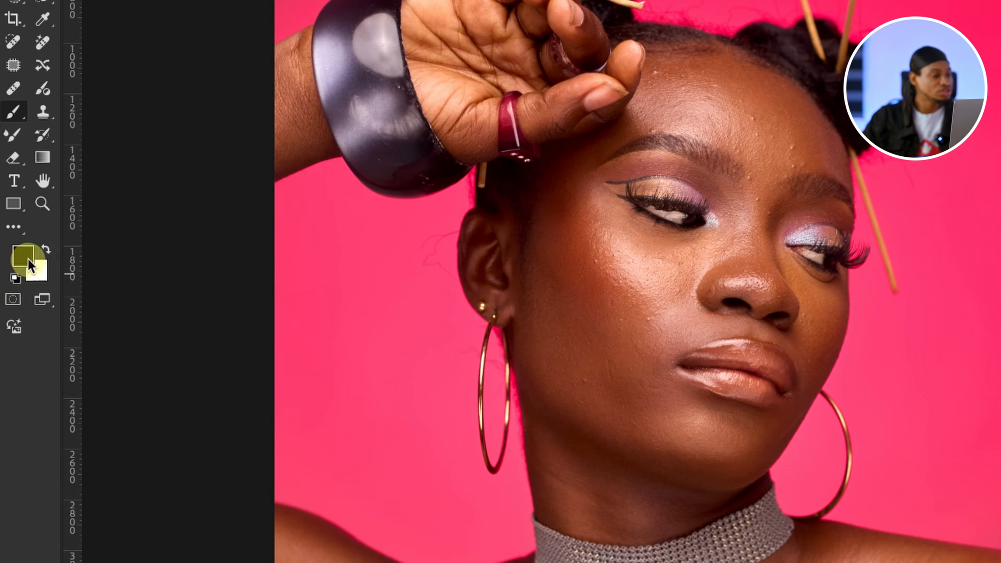
{"action": "left_click", "coordinate": [47, 248]}
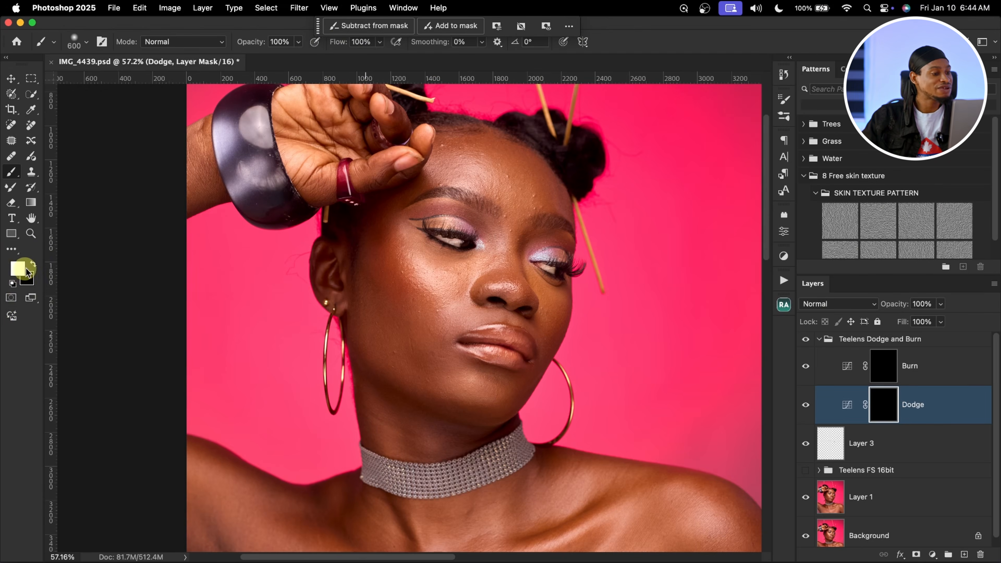
{"action": "left_click", "coordinate": [359, 41]}
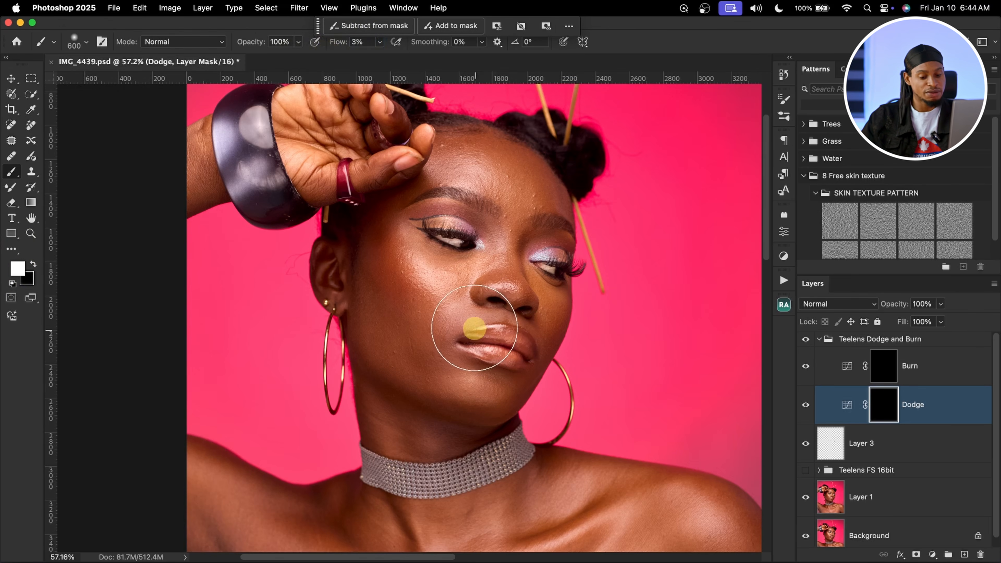
Step: Dodge the highlights on the cheek and centre of the face on the Dodge mask with a small white brush at 3% flow
{"action": "key", "text": "p"}
{"action": "key", "text": "b"}
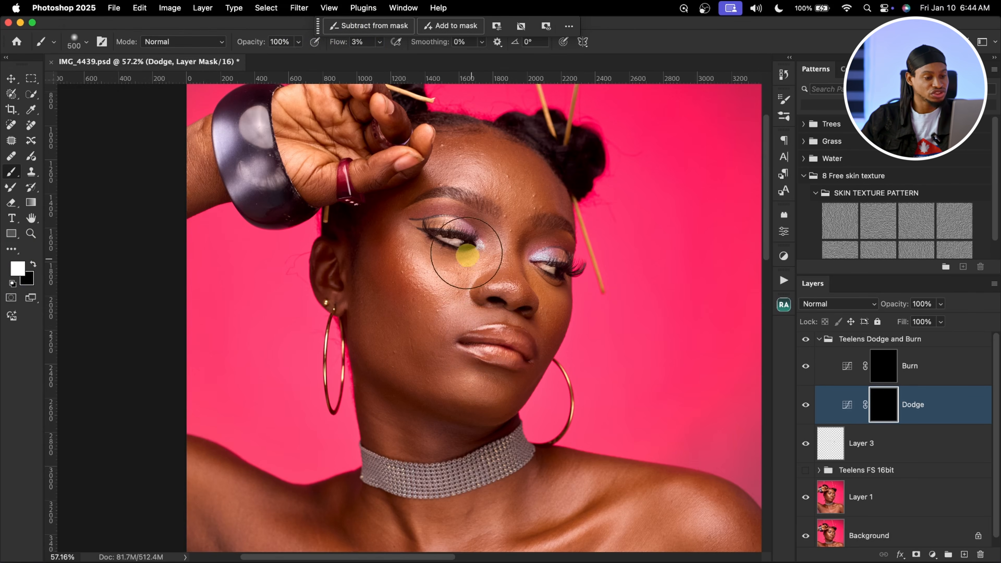
{"action": "key", "text": "bracketleft"}
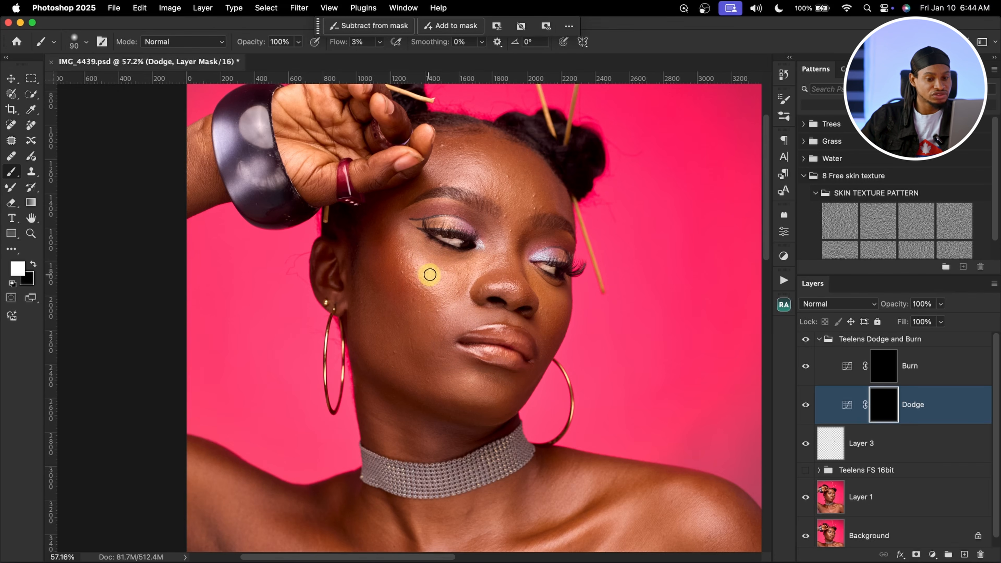
{"action": "key", "text": "bracketright"}
{"action": "key", "text": "bracketright"}
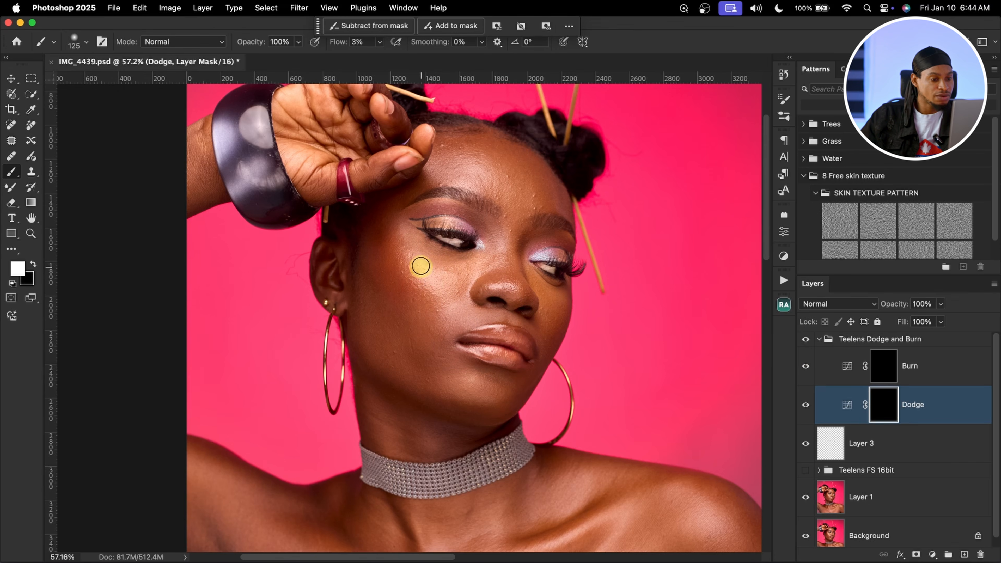
{"action": "key", "text": "bracketright"}
{"action": "key", "text": "bracketright"}
{"action": "mouse_move", "coordinate": [430, 276]}
{"action": "left_mouse_down"}
{"action": "mouse_move", "coordinate": [474, 279]}
{"action": "mouse_move", "coordinate": [432, 285]}
{"action": "mouse_move", "coordinate": [409, 254]}
{"action": "mouse_move", "coordinate": [452, 283]}
{"action": "left_mouse_up"}
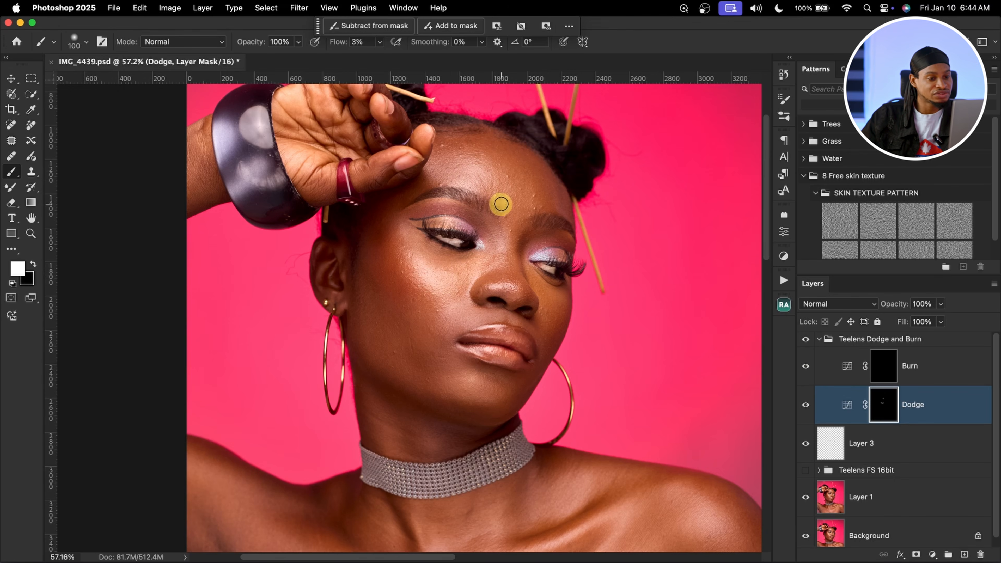
{"action": "key", "text": "bracketleft"}
{"action": "key", "text": "bracketleft"}
{"action": "key", "text": "bracketleft"}
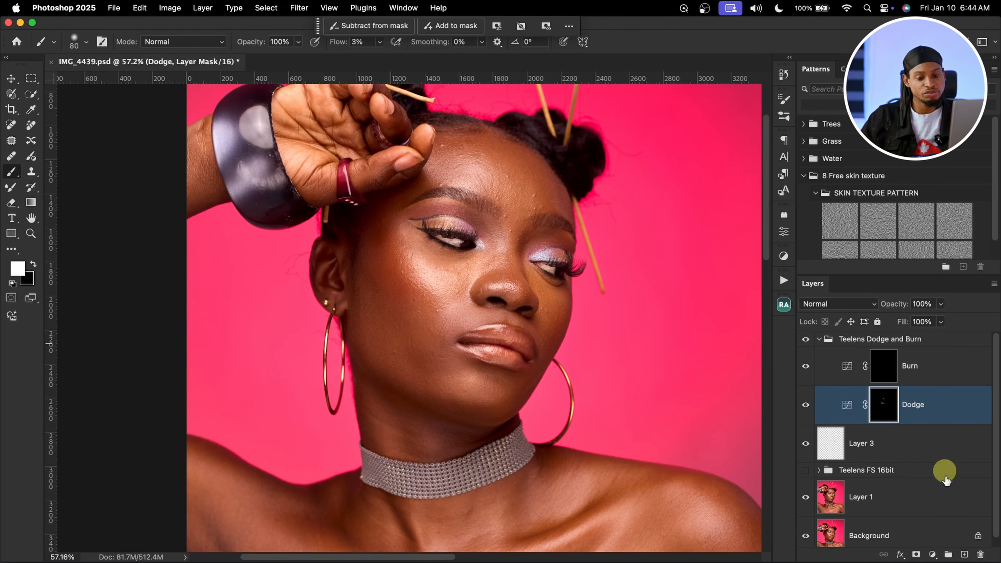
Step: Add a new layer above Dodge and set the brush flow to 100%
{"action": "left_click", "coordinate": [964, 555]}
{"action": "key", "text": "x"}
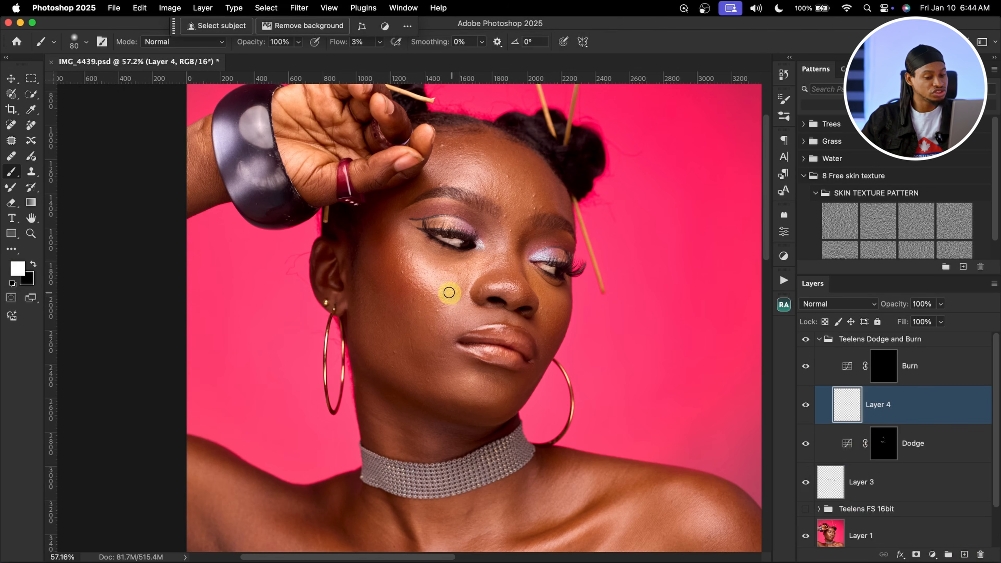
{"action": "key", "text": "bracketleft"}
{"action": "key", "text": "bracketleft"}
{"action": "key", "text": "bracketleft"}
{"action": "key", "text": "bracketleft"}
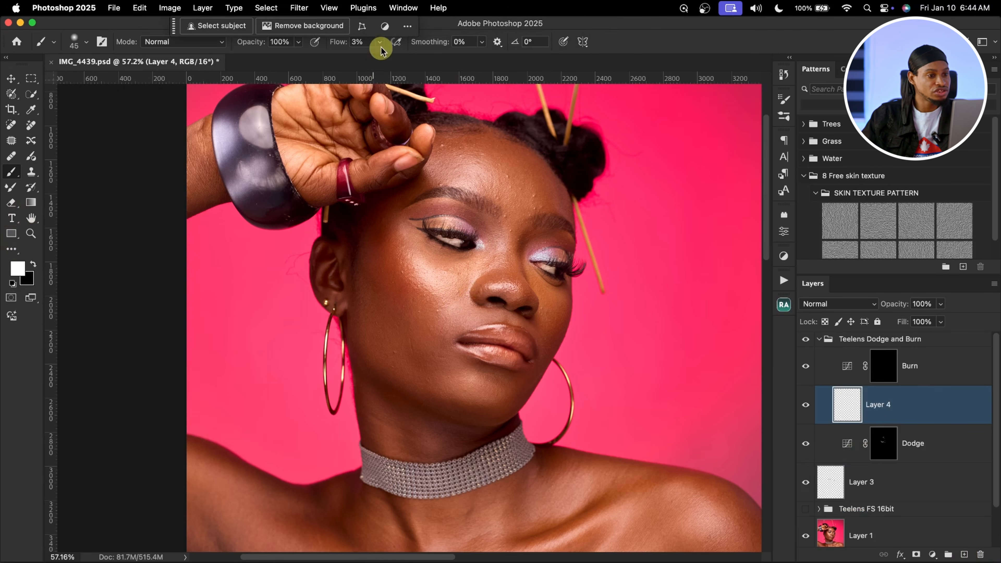
{"action": "left_click", "coordinate": [381, 45]}
{"action": "left_click_drag", "start_coordinate": [382, 59], "coordinate": [512, 46]}
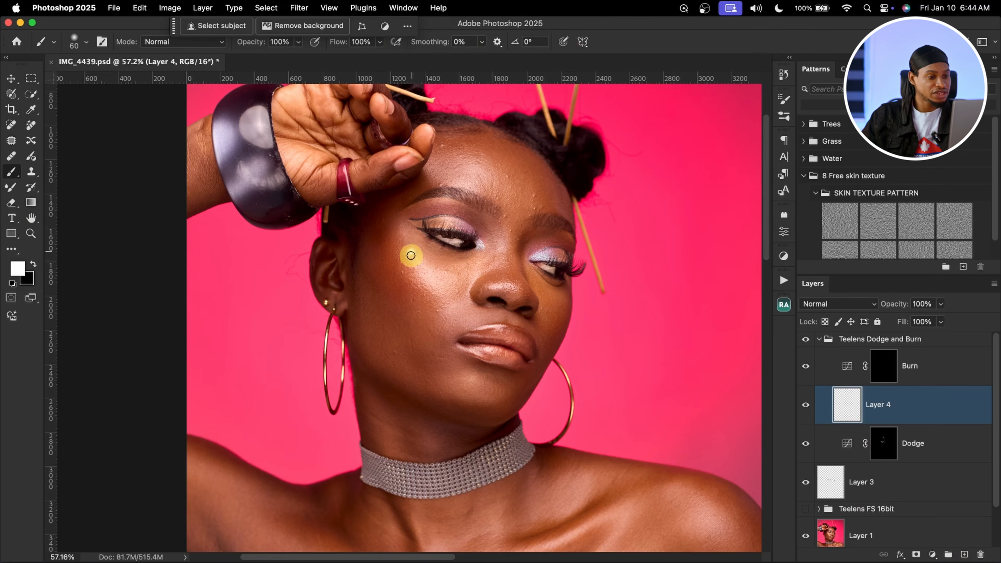
Step: Paint white highlight marks on Layer 4 over the cheeks, eye corners, forehead, nose and lips
{"action": "left_click_drag", "start_coordinate": [411, 255], "coordinate": [445, 268]}
{"action": "key", "text": "bracketleft"}
{"action": "left_click_drag", "start_coordinate": [464, 228], "coordinate": [475, 238]}
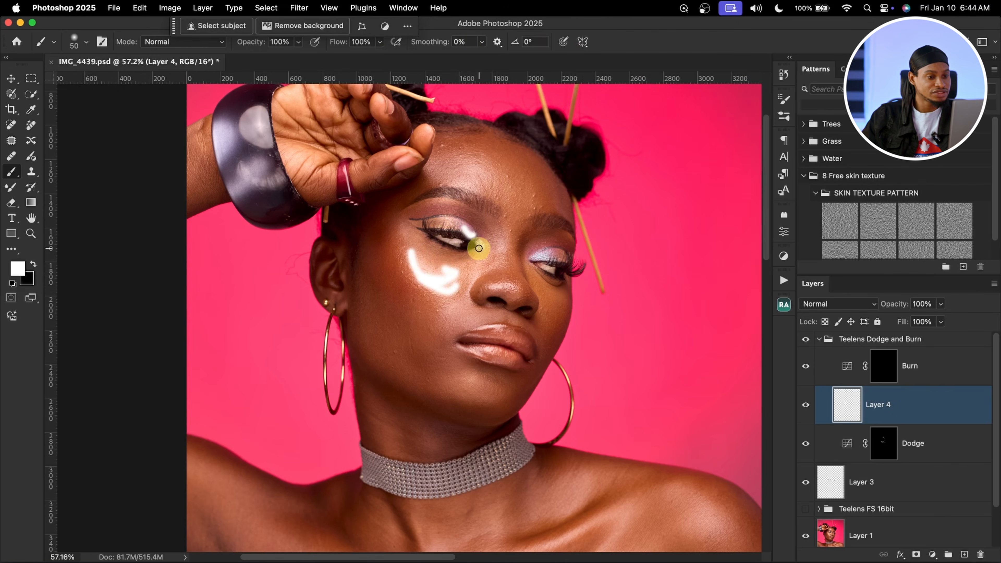
{"action": "key", "text": "bracketleft"}
{"action": "left_click", "coordinate": [502, 244]}
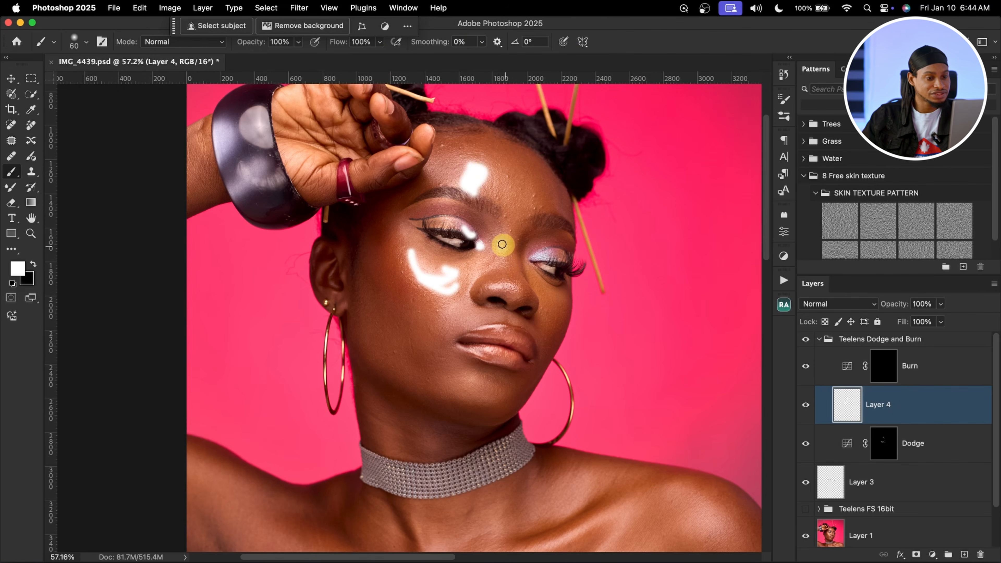
{"action": "left_click", "coordinate": [496, 283]}
{"action": "key", "text": "bracketright"}
{"action": "key", "text": "bracketright"}
{"action": "left_click", "coordinate": [545, 252]}
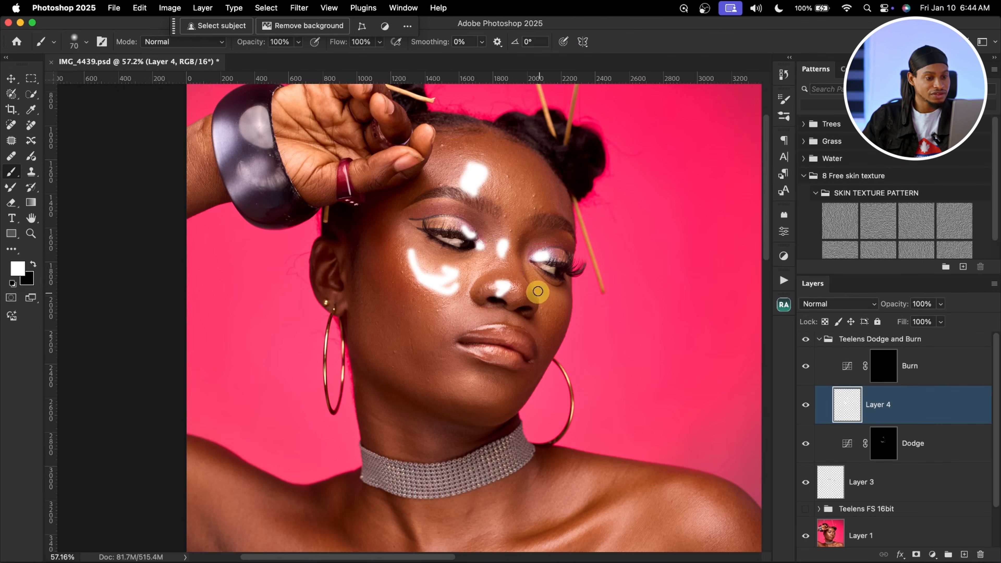
{"action": "key", "text": "bracketright"}
{"action": "left_click", "coordinate": [486, 350]}
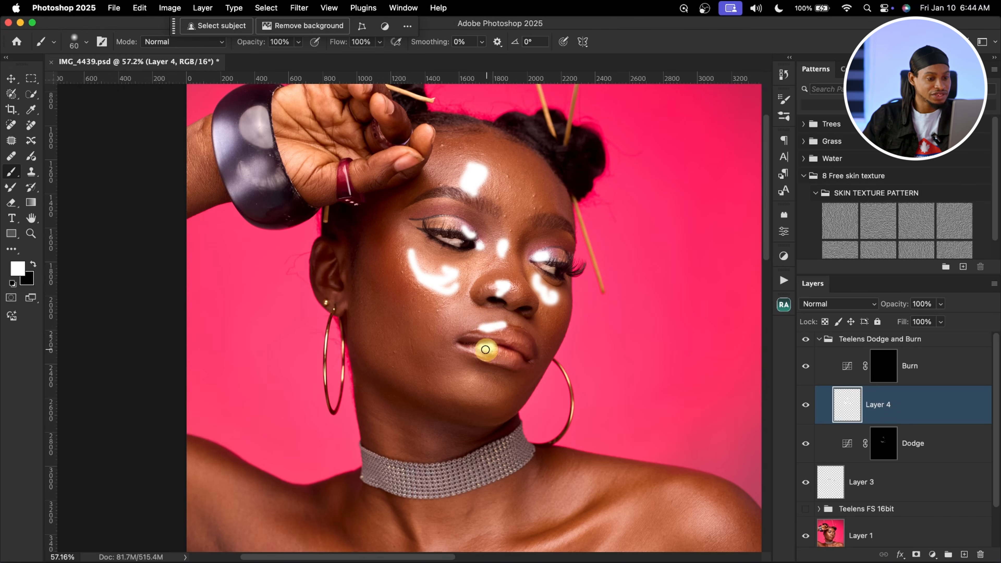
Step: Paint white highlight marks on Layer 4 along the neck, collarbones, shoulder and chest with a larger brush
{"action": "left_click_drag", "start_coordinate": [488, 375], "coordinate": [503, 188]}
{"action": "key", "text": "bracketright"}
{"action": "key", "text": "bracketright"}
{"action": "key", "text": "bracketright"}
{"action": "left_click_drag", "start_coordinate": [609, 284], "coordinate": [522, 319]}
{"action": "mouse_move", "coordinate": [643, 290]}
{"action": "left_mouse_down"}
{"action": "mouse_move", "coordinate": [563, 340]}
{"action": "mouse_move", "coordinate": [528, 349]}
{"action": "left_mouse_up"}
{"action": "left_click_drag", "start_coordinate": [427, 284], "coordinate": [445, 330]}
{"action": "left_click_drag", "start_coordinate": [735, 308], "coordinate": [721, 289]}
{"action": "key", "text": "bracketright"}
{"action": "key", "text": "bracketright"}
{"action": "mouse_move", "coordinate": [504, 392]}
{"action": "left_mouse_down"}
{"action": "mouse_move", "coordinate": [471, 411]}
{"action": "mouse_move", "coordinate": [496, 421]}
{"action": "left_mouse_up"}
{"action": "mouse_move", "coordinate": [599, 401]}
{"action": "left_mouse_down"}
{"action": "mouse_move", "coordinate": [597, 425]}
{"action": "mouse_move", "coordinate": [625, 409]}
{"action": "left_mouse_up"}
{"action": "left_click_drag", "start_coordinate": [239, 273], "coordinate": [301, 317]}
{"action": "key", "text": "bracketright"}
{"action": "mouse_move", "coordinate": [260, 273]}
{"action": "left_mouse_down"}
{"action": "mouse_move", "coordinate": [357, 308]}
{"action": "mouse_move", "coordinate": [342, 377]}
{"action": "left_mouse_up"}
Step: Switch the brush to black and paint shadow marks on Layer 4 over the cheeks, side of the nose and lip edges
{"action": "scroll", "coordinate": [342, 378], "scroll_direction": "up", "scroll_amount": 5}
{"action": "scroll", "coordinate": [342, 377], "scroll_direction": "right", "scroll_amount": 3}
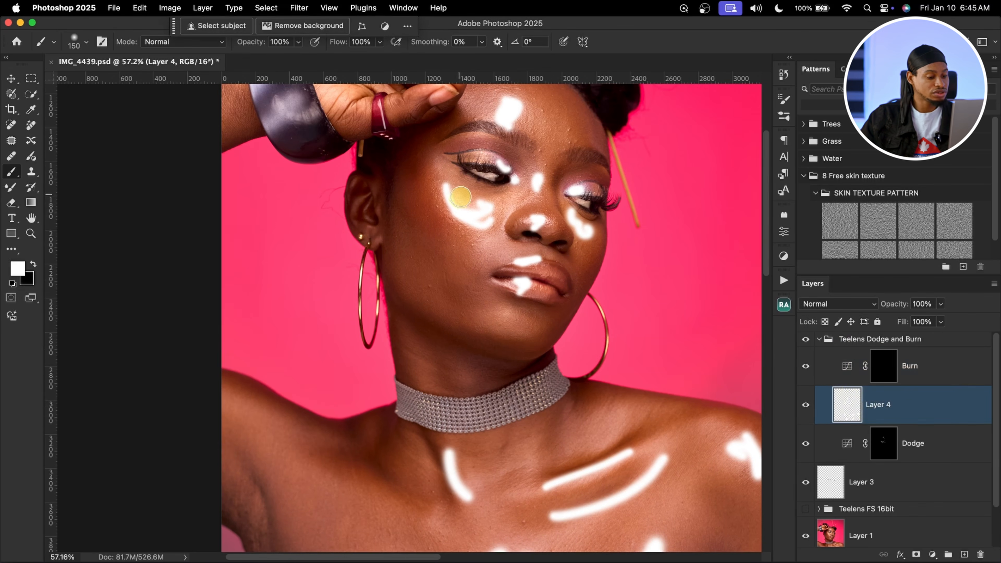
{"action": "key", "text": "x"}
{"action": "key", "text": "bracketleft"}
{"action": "mouse_move", "coordinate": [412, 170]}
{"action": "left_mouse_down"}
{"action": "mouse_move", "coordinate": [434, 226]}
{"action": "mouse_move", "coordinate": [421, 166]}
{"action": "mouse_move", "coordinate": [438, 233]}
{"action": "left_mouse_up"}
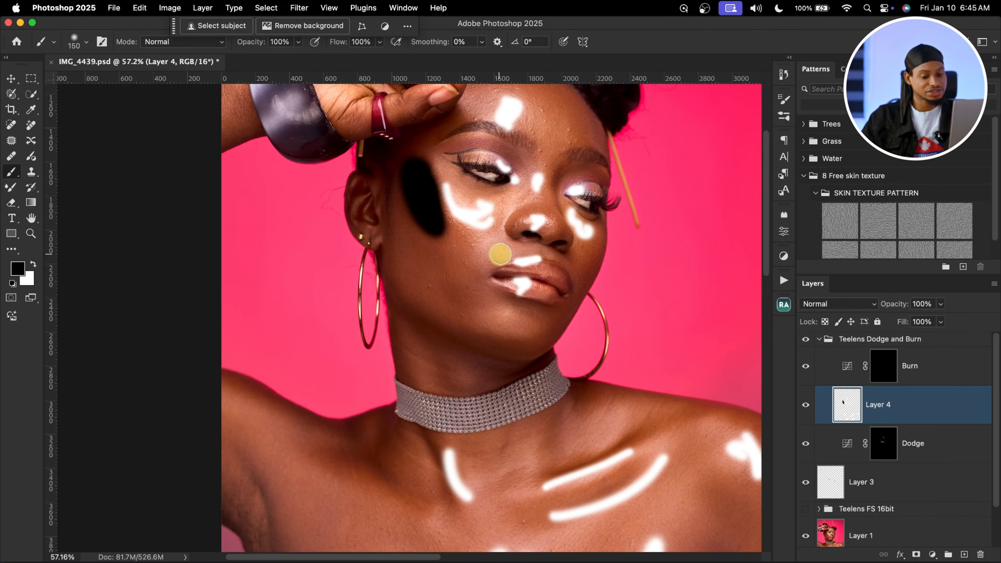
{"action": "key", "text": "bracketright"}
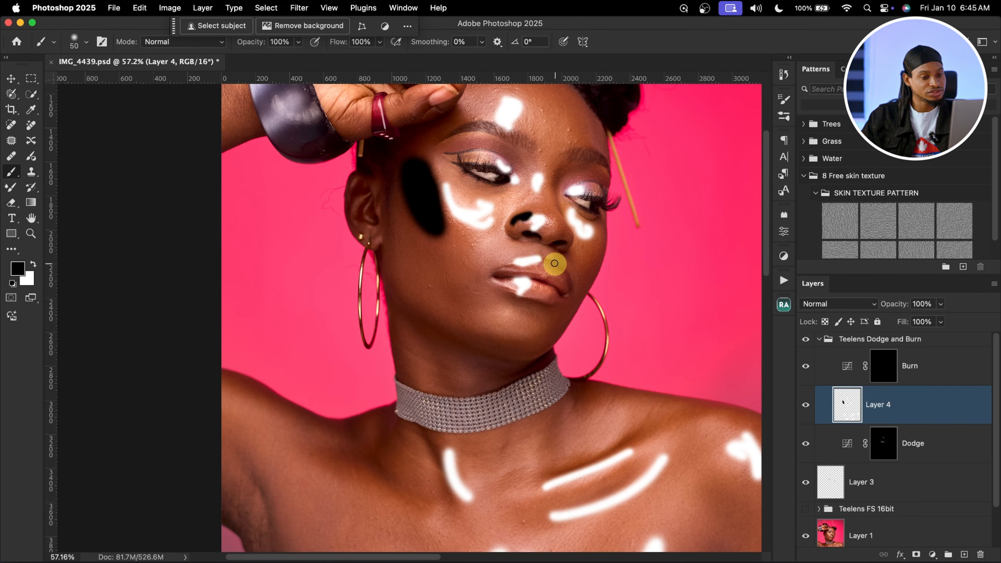
{"action": "key", "text": "bracketright"}
{"action": "key", "text": "bracketright"}
{"action": "mouse_move", "coordinate": [563, 269]}
{"action": "left_mouse_down"}
{"action": "mouse_move", "coordinate": [571, 276]}
{"action": "mouse_move", "coordinate": [595, 260]}
{"action": "left_mouse_up"}
{"action": "left_click", "coordinate": [557, 298]}
{"action": "key", "text": "bracketright"}
{"action": "key", "text": "bracketright"}
{"action": "mouse_move", "coordinate": [557, 214]}
{"action": "left_mouse_down"}
{"action": "mouse_move", "coordinate": [543, 318]}
{"action": "mouse_move", "coordinate": [525, 329]}
{"action": "left_mouse_up"}
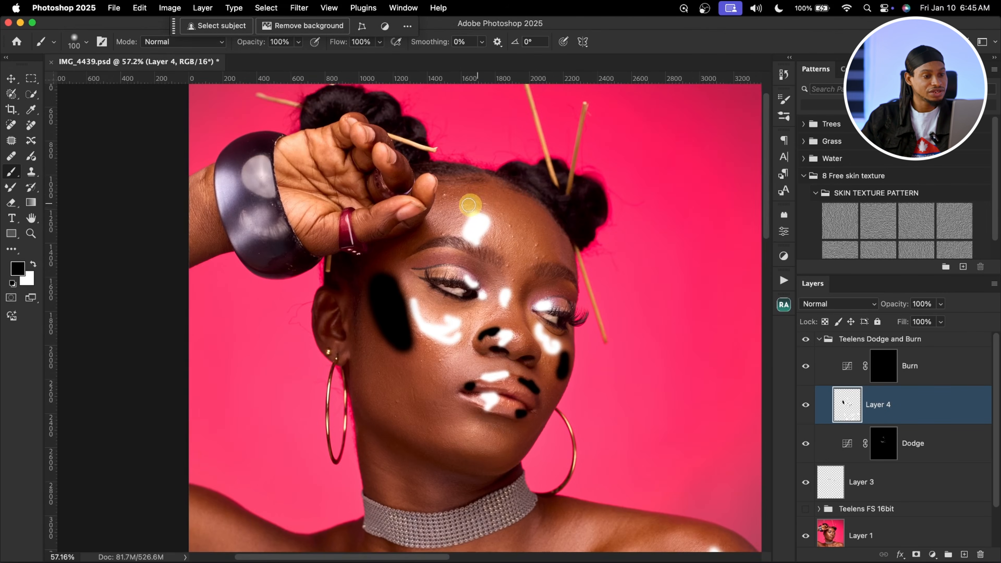
Step: Paint black shadow marks on Layer 4 over the forehead, eyelids, nose bridge and underside of the chin
{"action": "key", "text": "bracketright"}
{"action": "key", "text": "bracketright"}
{"action": "left_click_drag", "start_coordinate": [443, 203], "coordinate": [478, 192]}
{"action": "left_click_drag", "start_coordinate": [548, 226], "coordinate": [556, 244]}
{"action": "scroll", "coordinate": [543, 244], "scroll_direction": "down", "scroll_amount": 5}
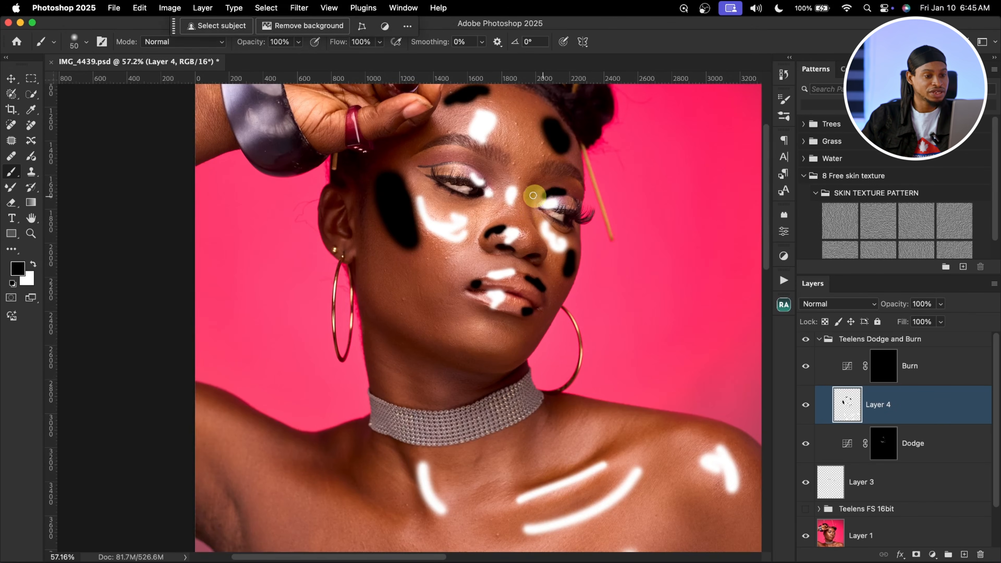
{"action": "left_click_drag", "start_coordinate": [484, 166], "coordinate": [536, 228]}
{"action": "key", "text": "bracketright"}
{"action": "key", "text": "bracketright"}
{"action": "left_click_drag", "start_coordinate": [535, 250], "coordinate": [550, 152]}
{"action": "left_click_drag", "start_coordinate": [435, 265], "coordinate": [496, 275]}
{"action": "key", "text": "bracketright"}
{"action": "key", "text": "bracketright"}
{"action": "key", "text": "bracketright"}
{"action": "key", "text": "bracketright"}
{"action": "key", "text": "bracketright"}
{"action": "mouse_move", "coordinate": [503, 317]}
{"action": "left_mouse_down"}
{"action": "mouse_move", "coordinate": [529, 239]}
{"action": "mouse_move", "coordinate": [553, 222]}
{"action": "left_mouse_up"}
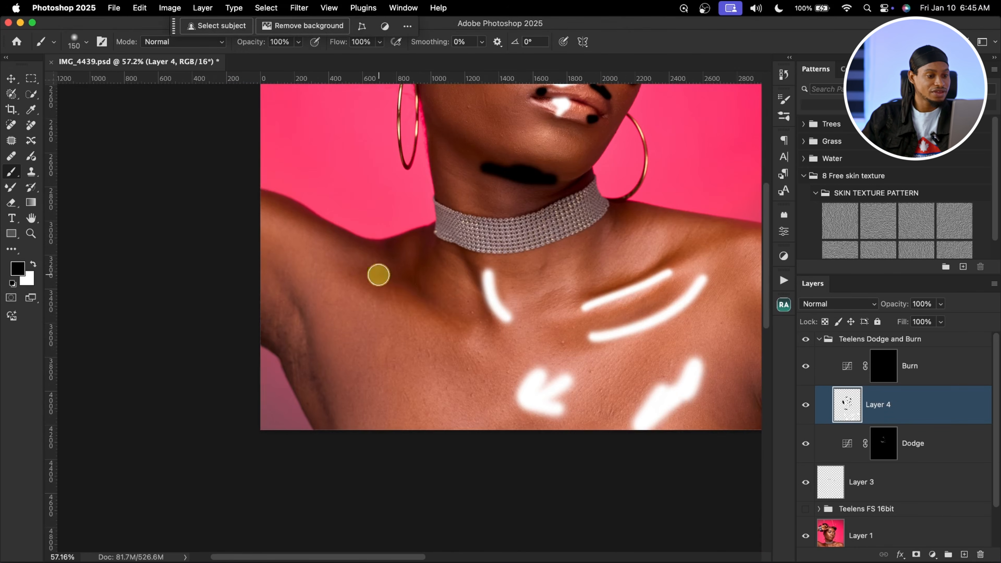
Step: Paint black shadow marks on Layer 4 over the collarbones, shoulders and chest, and delete the layer
{"action": "left_click_drag", "start_coordinate": [379, 275], "coordinate": [467, 321]}
{"action": "key", "text": "bracketleft"}
{"action": "mouse_move", "coordinate": [662, 296]}
{"action": "left_mouse_down"}
{"action": "mouse_move", "coordinate": [587, 326]}
{"action": "mouse_move", "coordinate": [676, 263]}
{"action": "mouse_move", "coordinate": [534, 281]}
{"action": "left_mouse_up"}
{"action": "left_click_drag", "start_coordinate": [548, 275], "coordinate": [612, 264]}
{"action": "key", "text": "bracketright"}
{"action": "key", "text": "bracketright"}
{"action": "left_click_drag", "start_coordinate": [667, 303], "coordinate": [689, 340]}
{"action": "left_click_drag", "start_coordinate": [603, 323], "coordinate": [633, 349]}
{"action": "left_click_drag", "start_coordinate": [437, 347], "coordinate": [593, 394]}
{"action": "key", "text": "bracketleft"}
{"action": "left_click_drag", "start_coordinate": [365, 314], "coordinate": [324, 302]}
{"action": "left_click_drag", "start_coordinate": [425, 359], "coordinate": [461, 493]}
{"action": "mouse_move", "coordinate": [384, 270]}
{"action": "left_mouse_down"}
{"action": "mouse_move", "coordinate": [380, 345]}
{"action": "mouse_move", "coordinate": [371, 339]}
{"action": "left_mouse_up"}
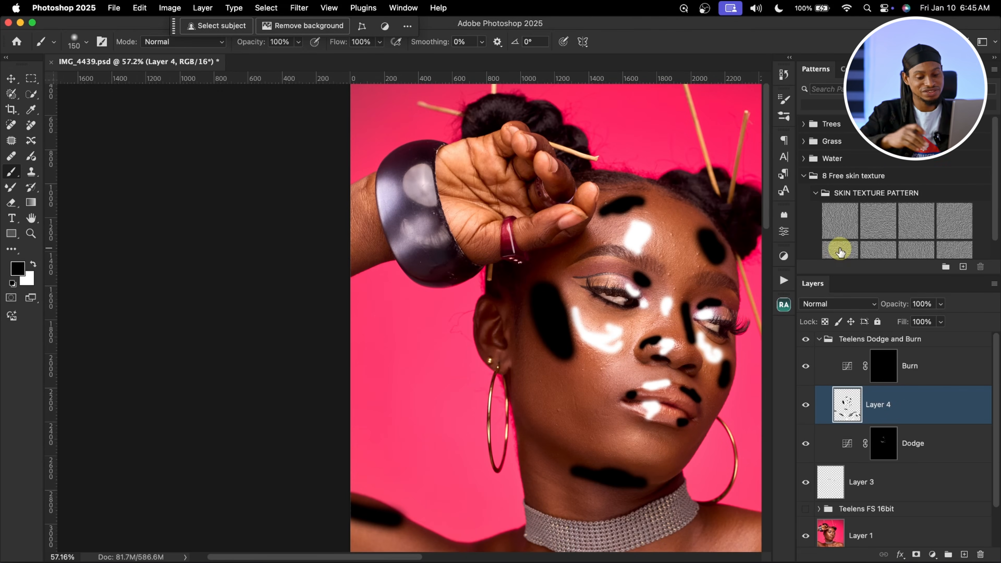
{"action": "key", "text": "Delete"}
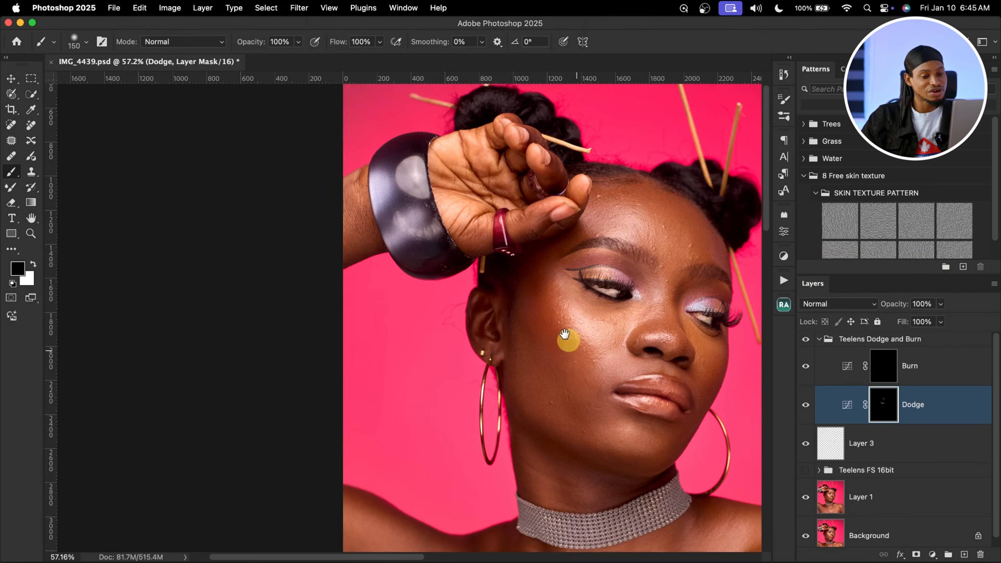
Step: Select the Burn layer's mask and set the brush to white with 3% flow
{"action": "left_click_drag", "start_coordinate": [565, 339], "coordinate": [516, 226]}
{"action": "left_click", "coordinate": [883, 366]}
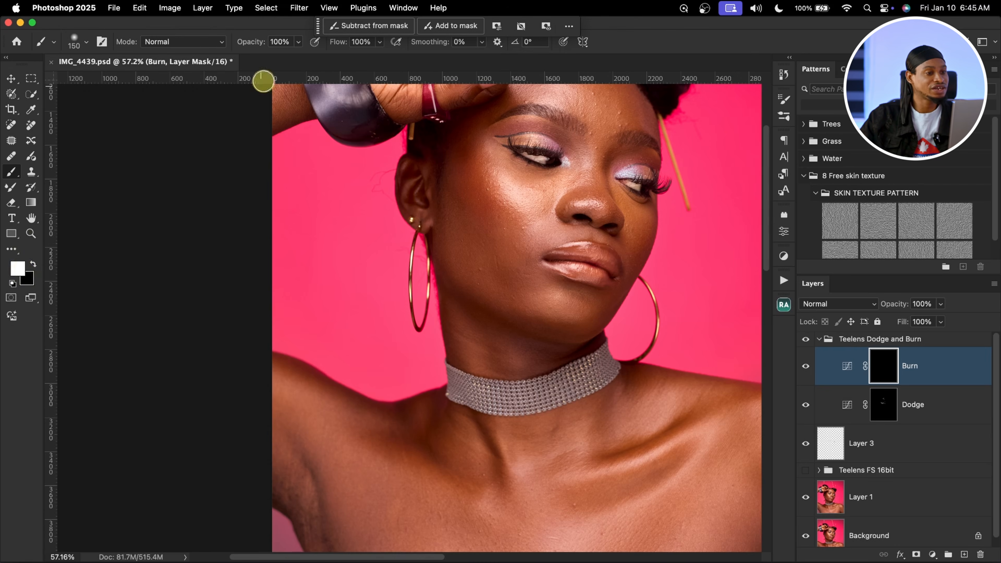
{"action": "left_click", "coordinate": [379, 41]}
{"action": "left_click", "coordinate": [381, 56]}
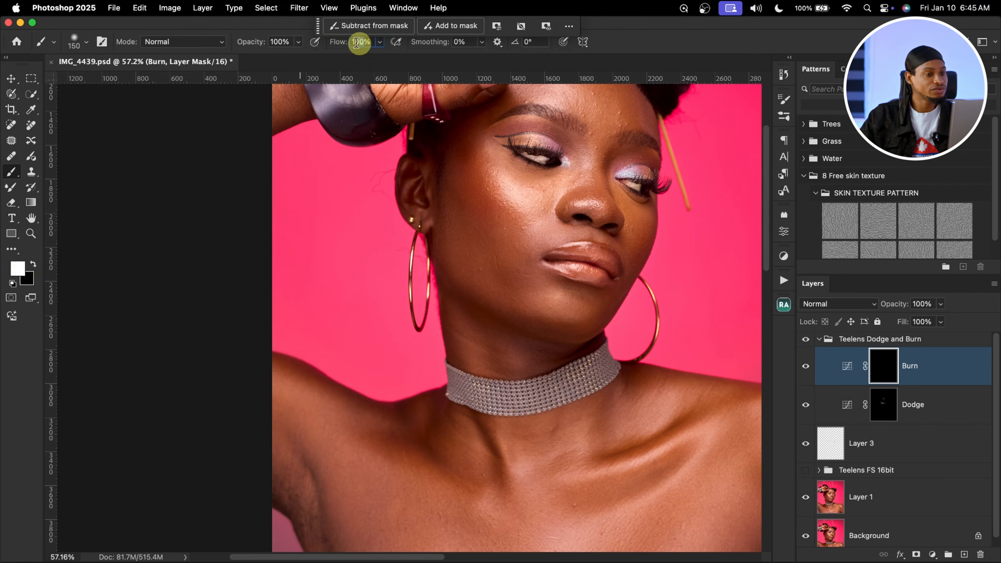
{"action": "key", "text": "Return"}
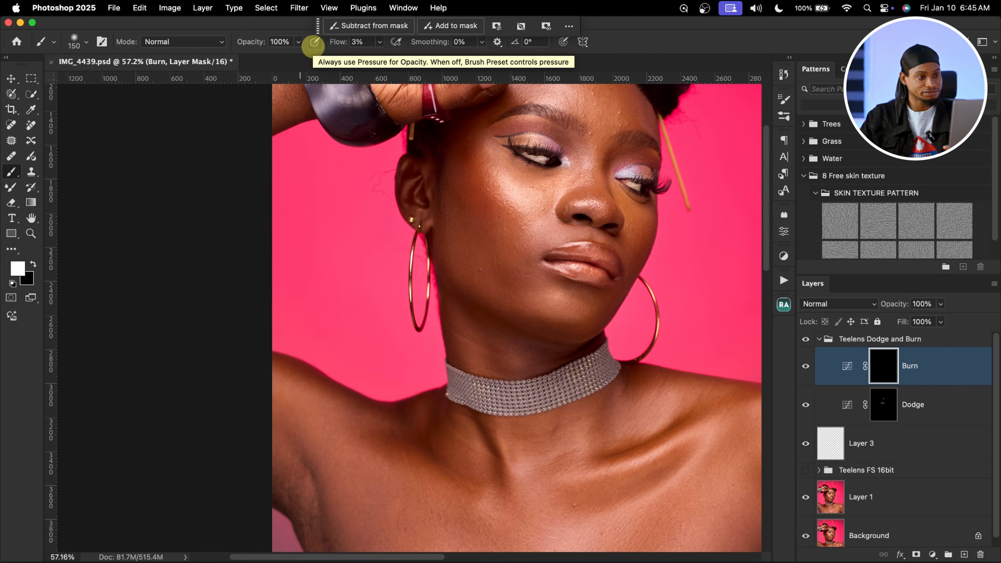
Step: Burn the shadow areas of the face on the Burn mask, adjusting the brush size around the nose, lips and jaw
{"action": "left_click_drag", "start_coordinate": [536, 276], "coordinate": [509, 337]}
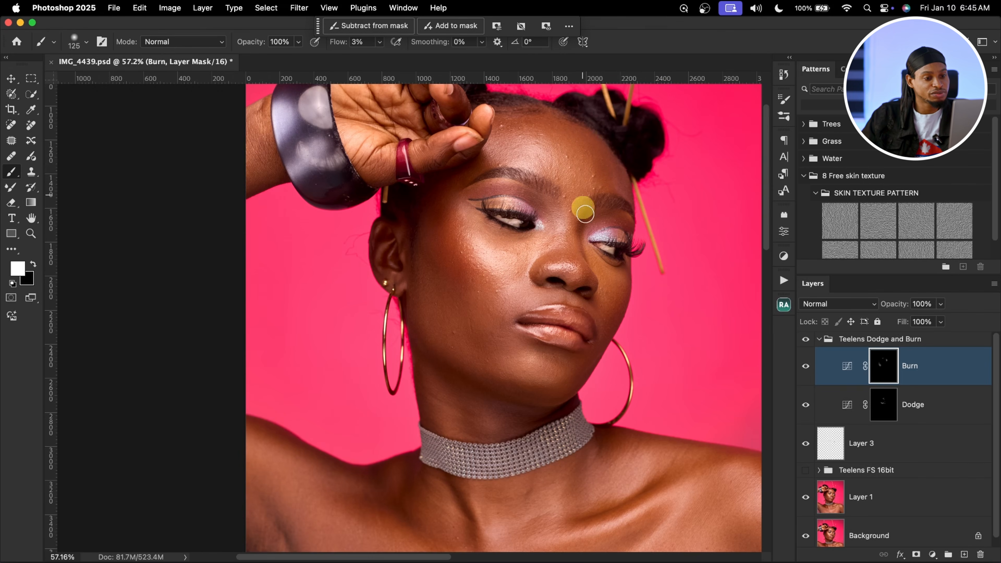
{"action": "key", "text": "bracketleft"}
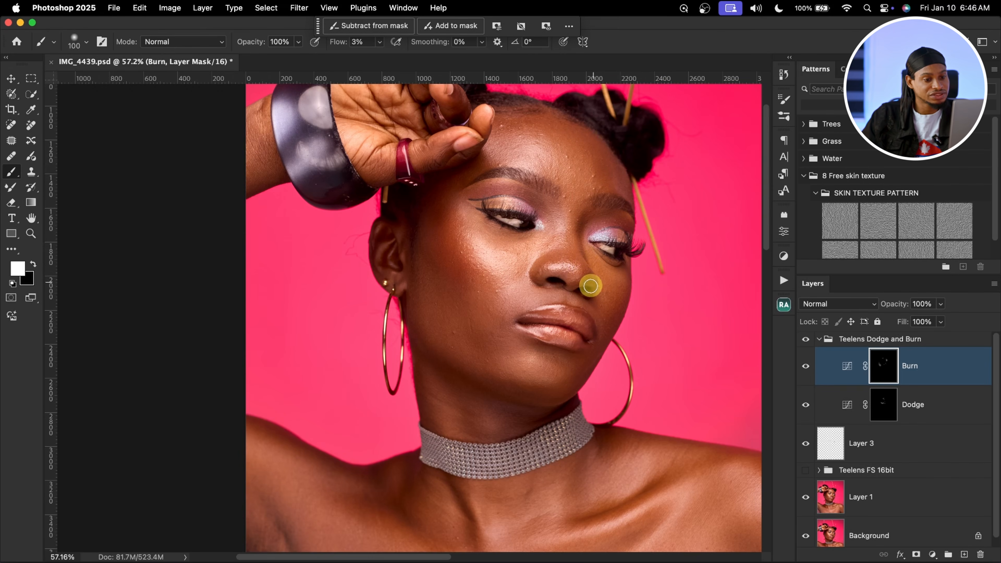
{"action": "key", "text": "bracketright"}
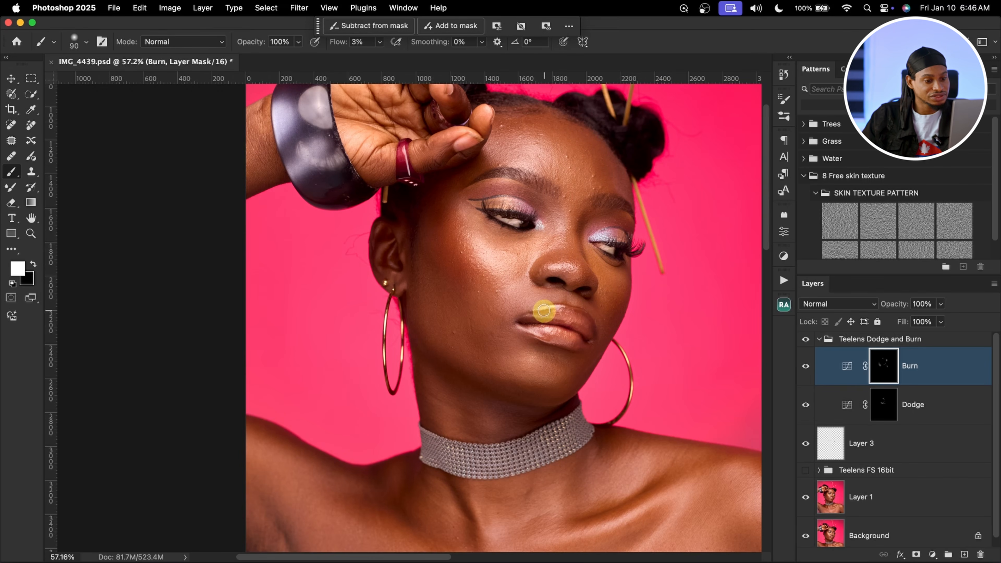
{"action": "key", "text": "bracketright"}
{"action": "key", "text": "bracketright"}
{"action": "key", "text": "bracketright"}
{"action": "key", "text": "bracketright"}
{"action": "key", "text": "bracketright"}
{"action": "key", "text": "bracketright"}
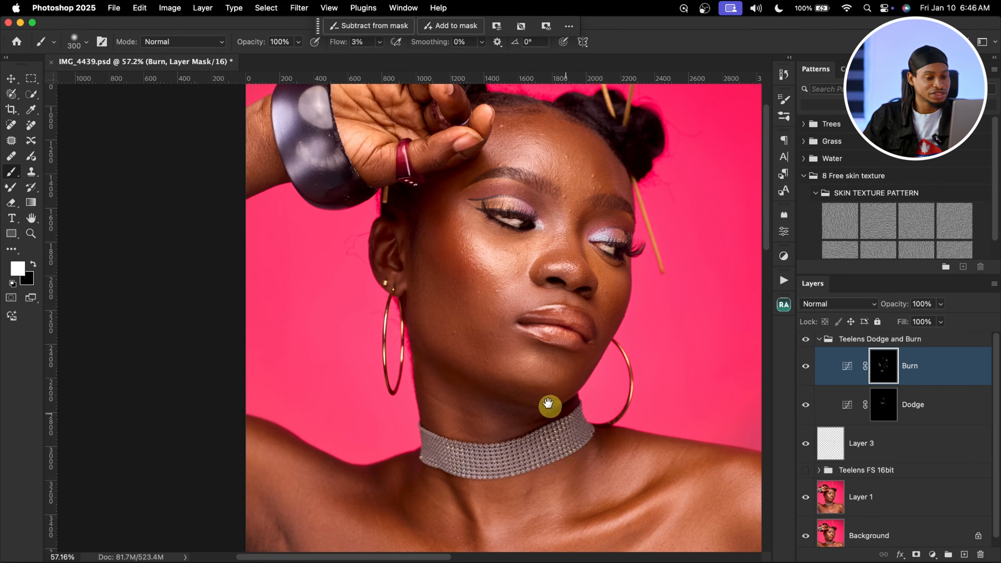
{"action": "key", "text": "bracketright"}
{"action": "key", "text": "bracketright"}
{"action": "key", "text": "bracketright"}
Step: Burn the shadows around the collarbones, chest and shoulder on the Burn mask with the brush at 200 to 300 px
{"action": "scroll", "coordinate": [592, 355], "scroll_direction": "down", "scroll_amount": 5}
{"action": "key", "text": "bracketleft"}
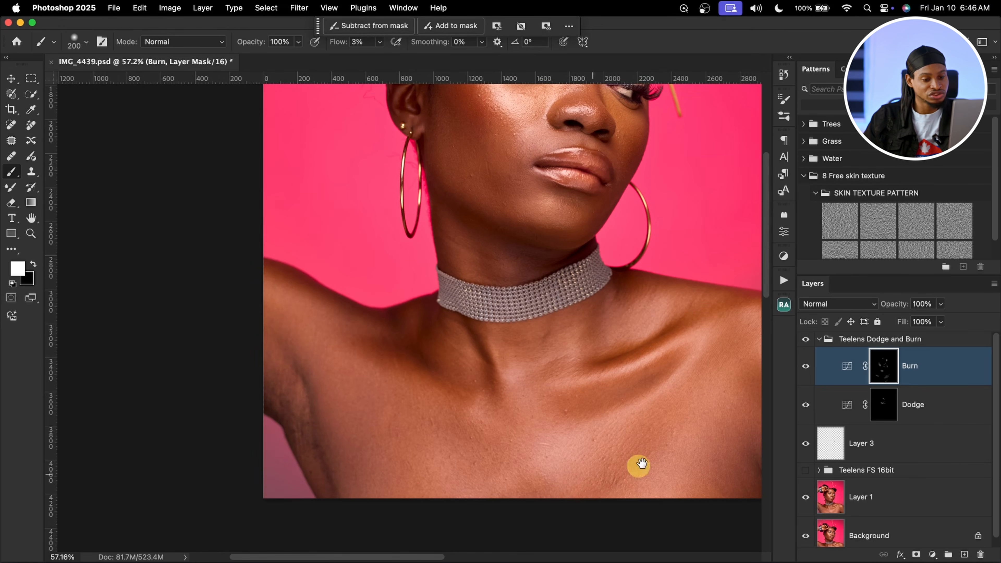
{"action": "scroll", "coordinate": [639, 462], "scroll_direction": "right", "scroll_amount": 6}
{"action": "scroll", "coordinate": [639, 462], "scroll_direction": "down", "scroll_amount": 2}
{"action": "key", "text": "bracketright"}
{"action": "key", "text": "bracketright"}
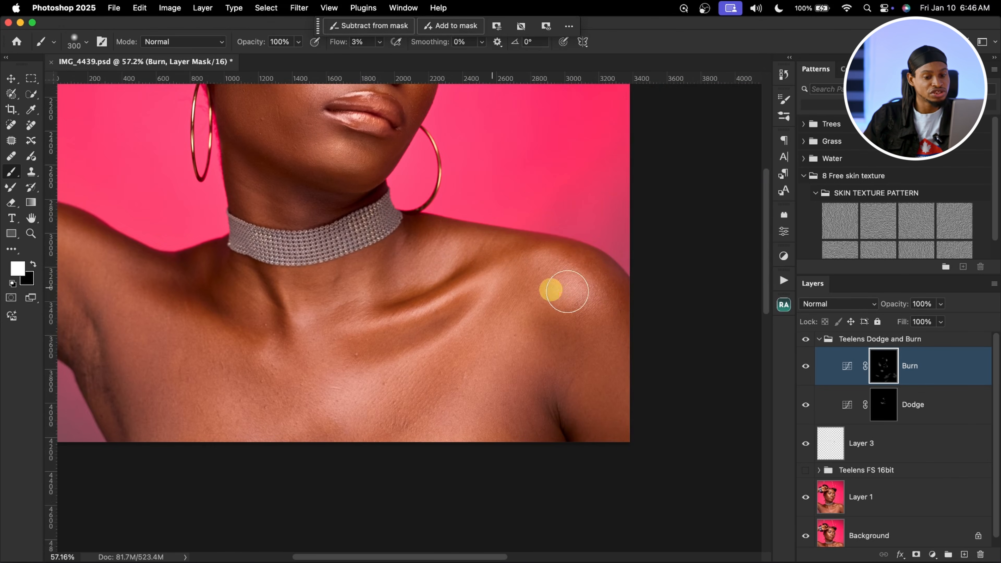
Step: Dodge the highlights on the chest, collarbones and shoulder on the Dodge mask with the brush at 175 to 200 px
{"action": "left_click", "coordinate": [888, 420]}
{"action": "key", "text": "bracketleft"}
{"action": "key", "text": "bracketleft"}
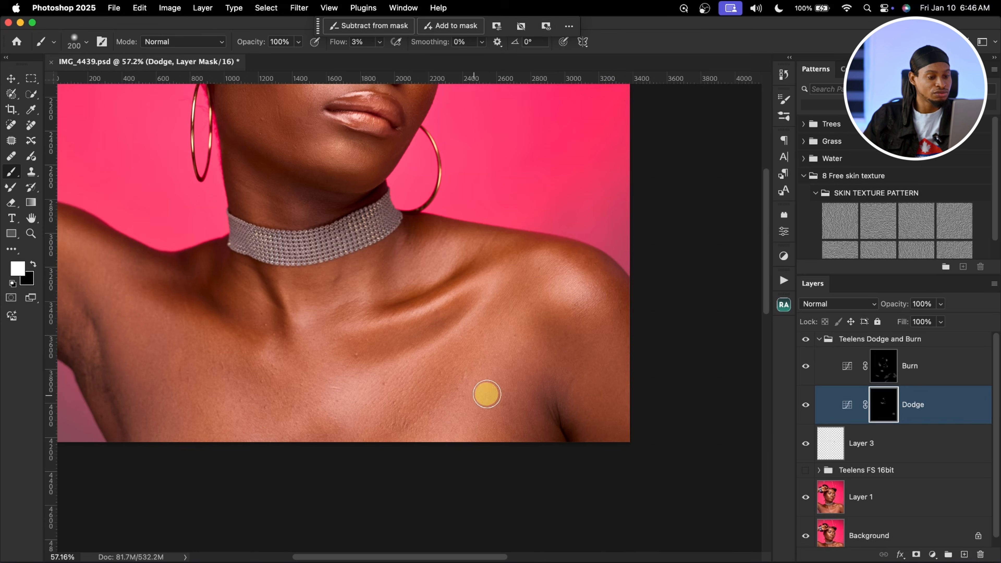
{"action": "key", "text": "bracketright"}
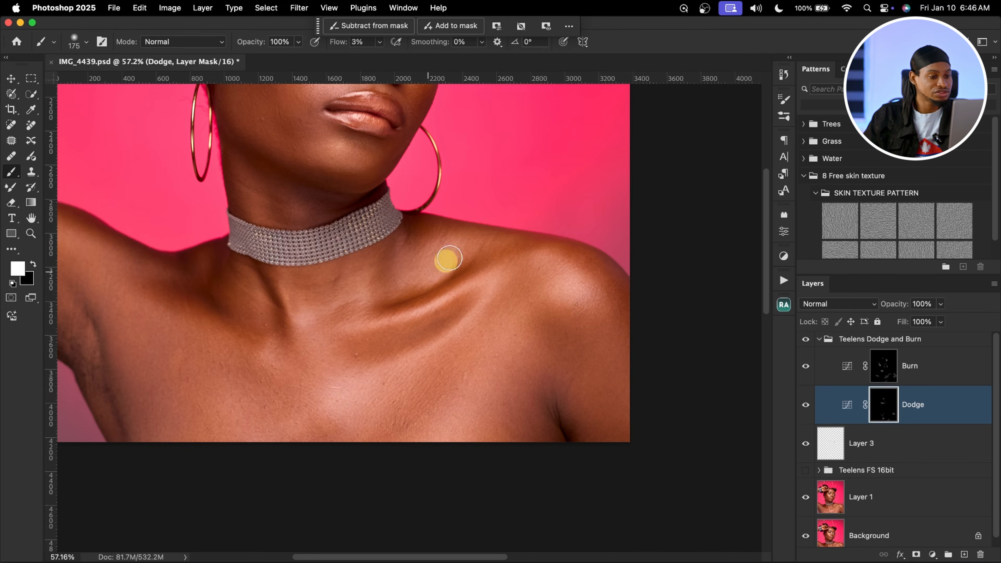
{"action": "left_click_drag", "start_coordinate": [323, 274], "coordinate": [362, 348]}
{"action": "key", "text": "bracketleft"}
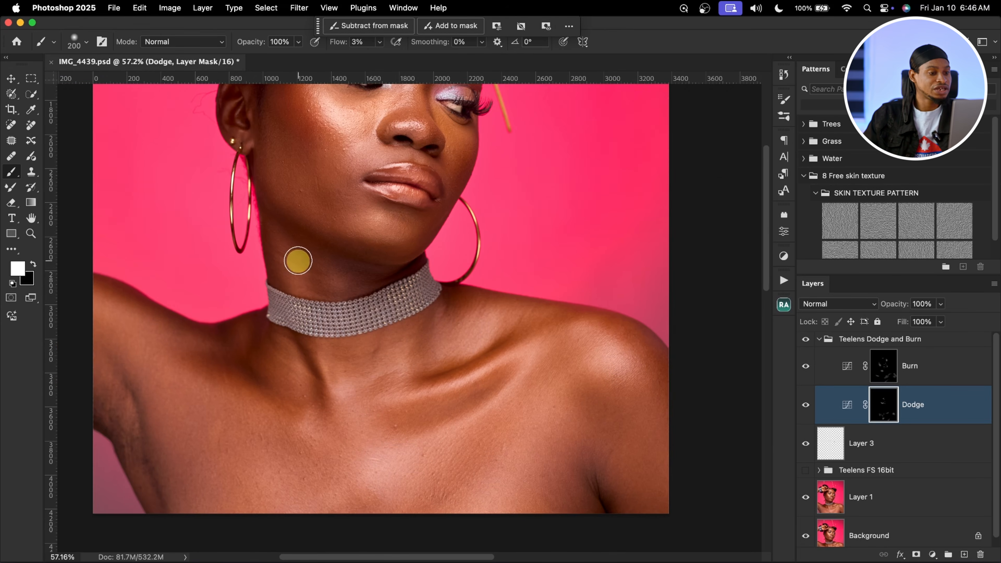
{"action": "left_click_drag", "start_coordinate": [383, 286], "coordinate": [436, 430]}
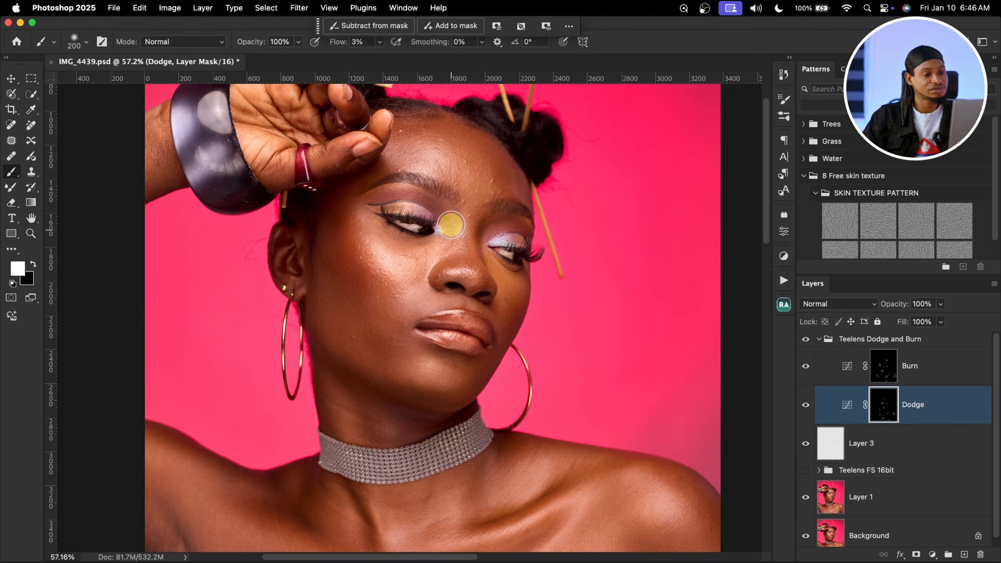
Step: Show the Teelens FS 16bit group again and fit the whole portrait in view
{"action": "left_click", "coordinate": [806, 472]}
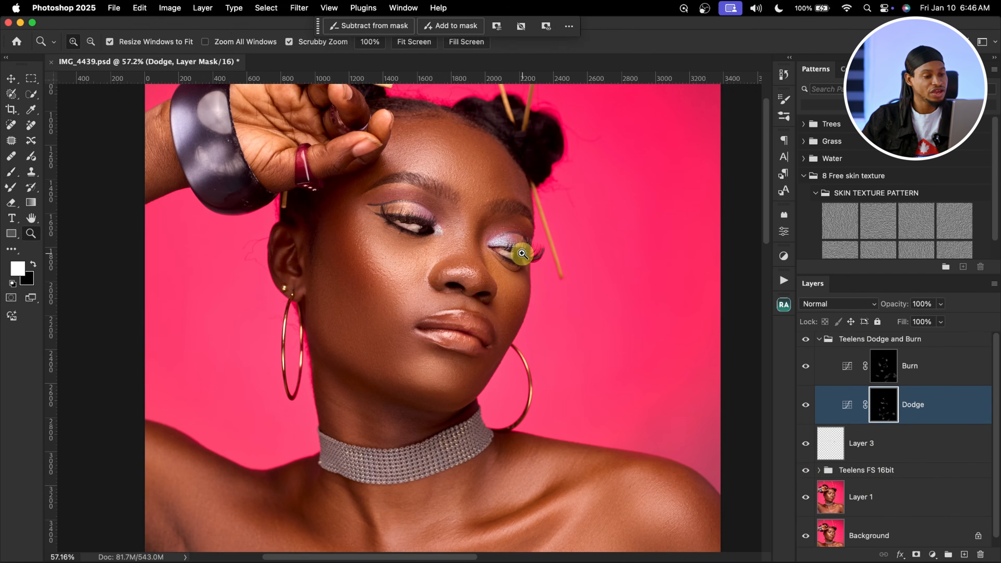
{"action": "left_click_drag", "start_coordinate": [518, 255], "coordinate": [507, 255]}
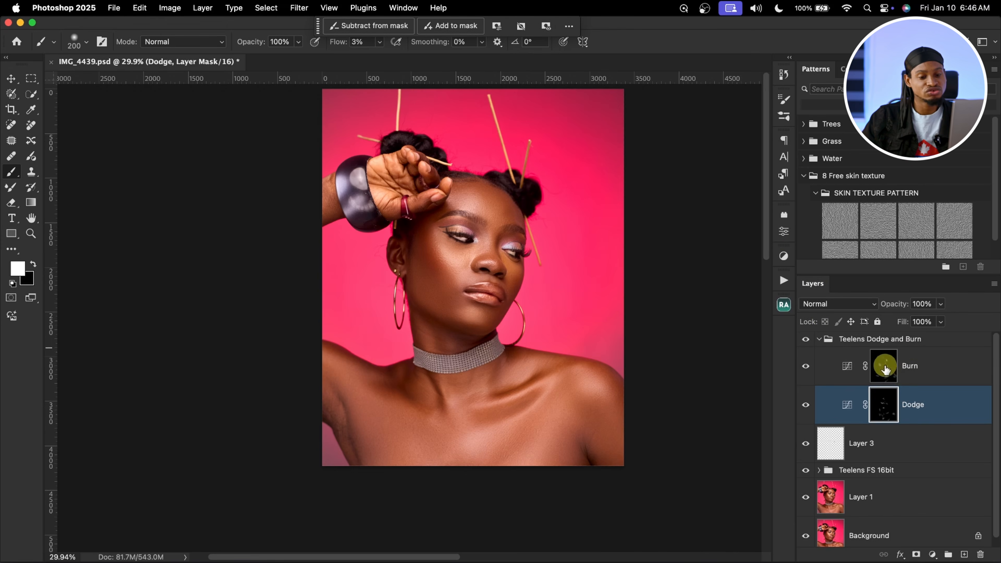
Step: Feather the Burn layer's mask by 4.4 px to soften the painted shadows
{"action": "left_click", "coordinate": [959, 314]}
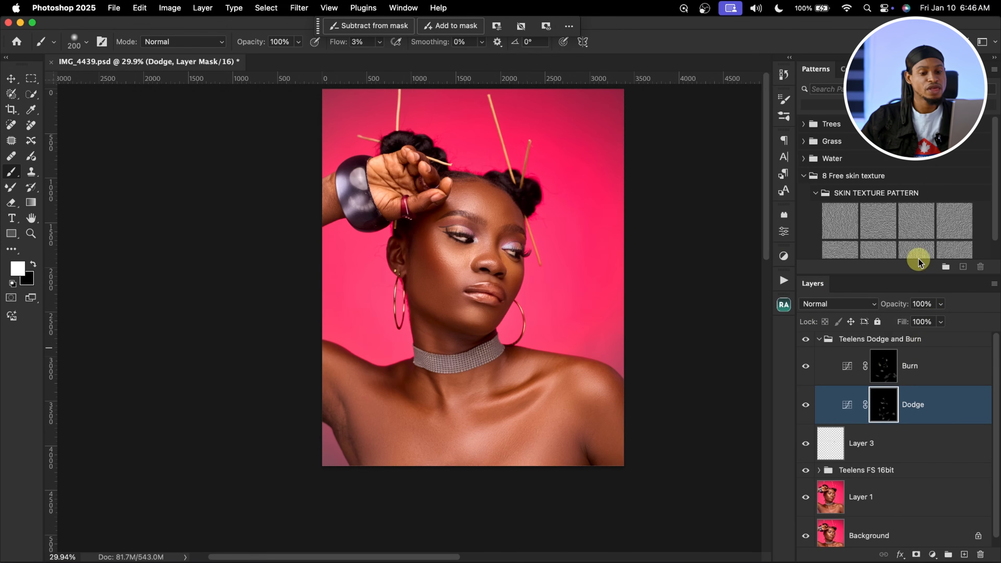
{"action": "left_click", "coordinate": [891, 376]}
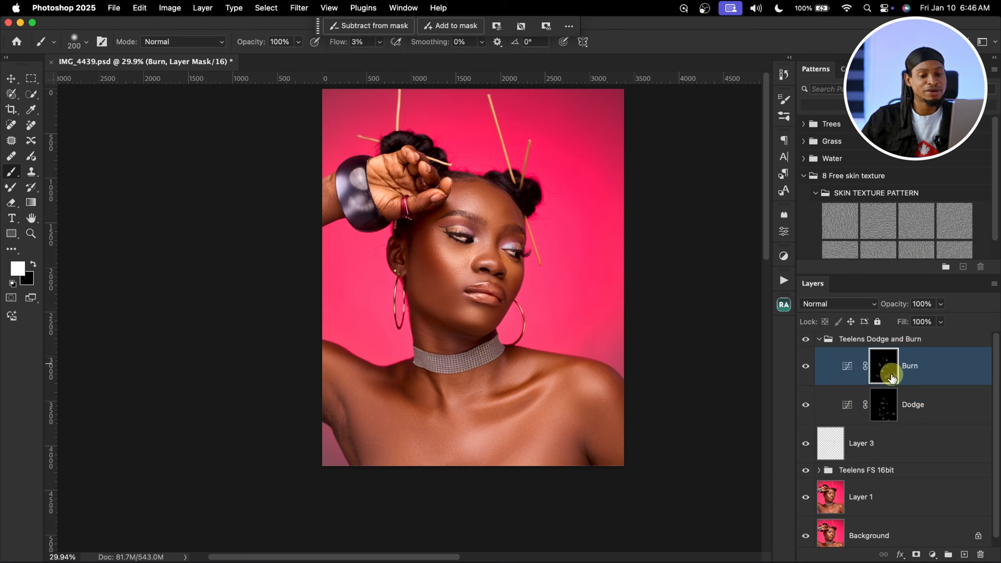
{"action": "left_click", "coordinate": [848, 366]}
{"action": "left_click", "coordinate": [883, 367]}
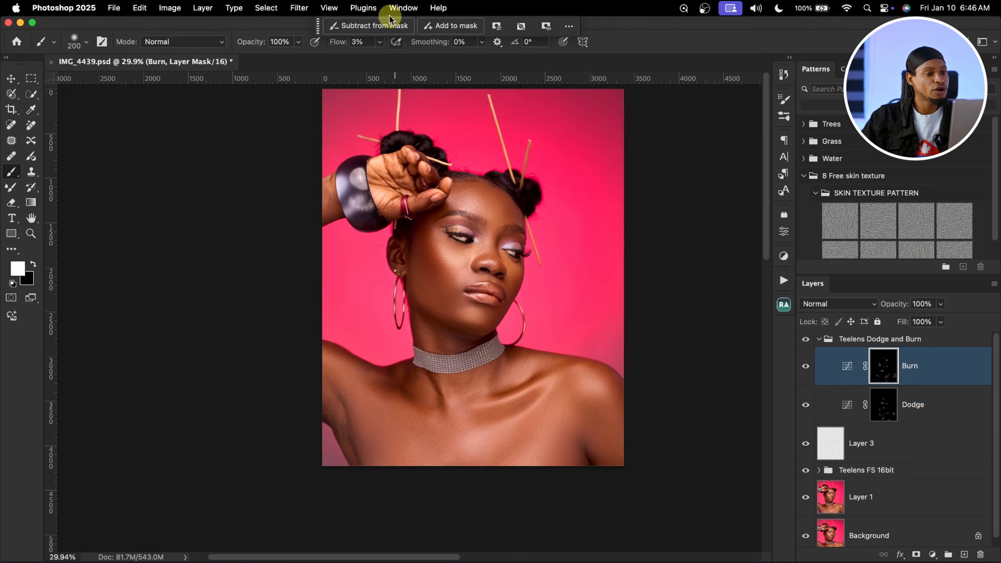
{"action": "left_click", "coordinate": [405, 9]}
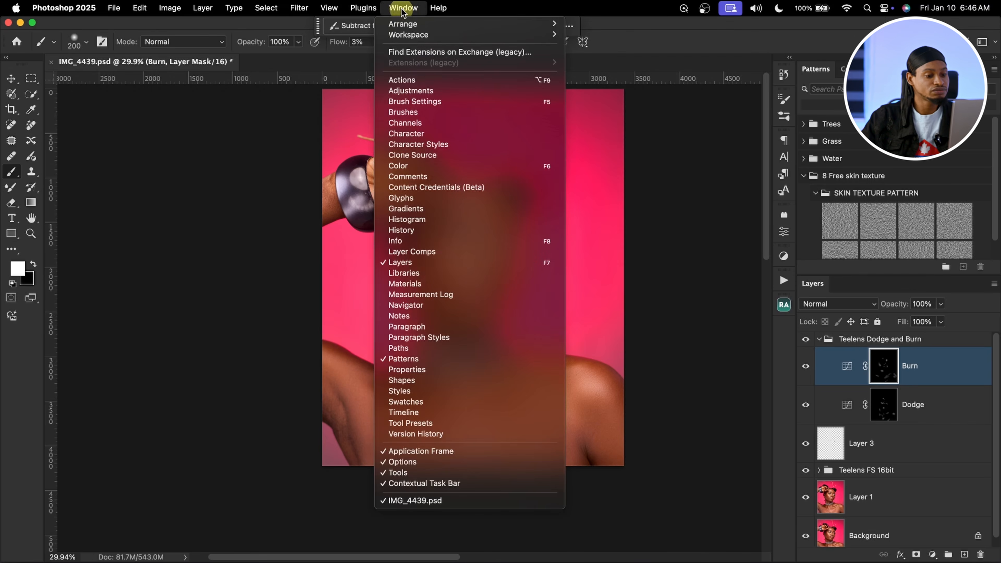
{"action": "left_click", "coordinate": [415, 371]}
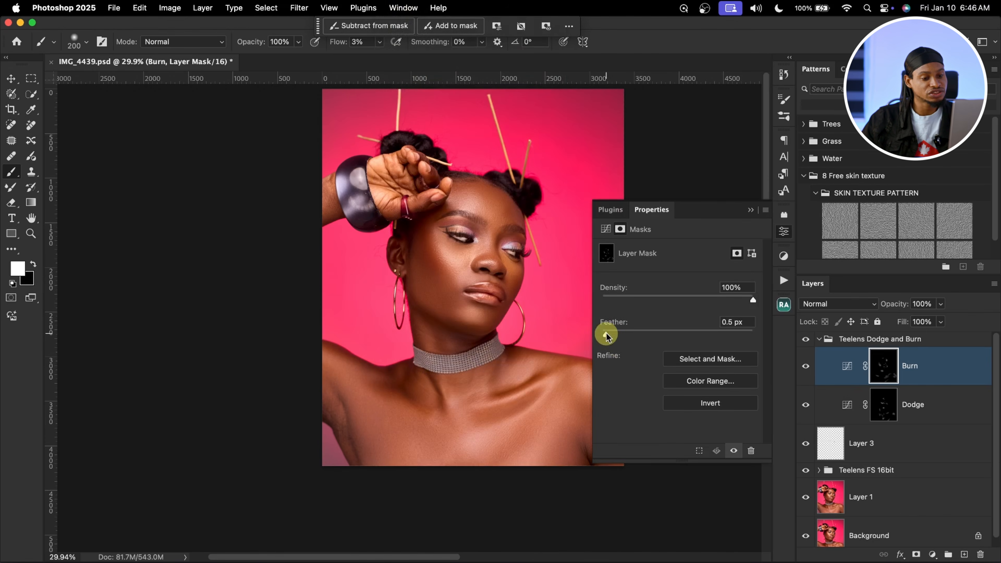
{"action": "left_click_drag", "start_coordinate": [604, 330], "coordinate": [634, 336]}
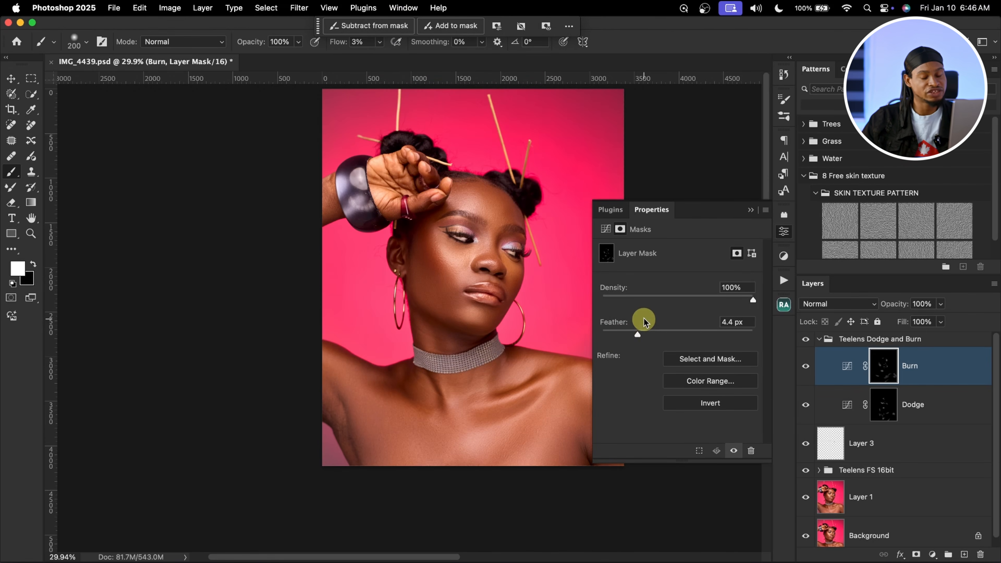
{"action": "left_click", "coordinate": [751, 209]}
Step: Feather the Dodge layer's mask by about 2.4 px to soften the painted highlights
{"action": "left_click", "coordinate": [888, 412]}
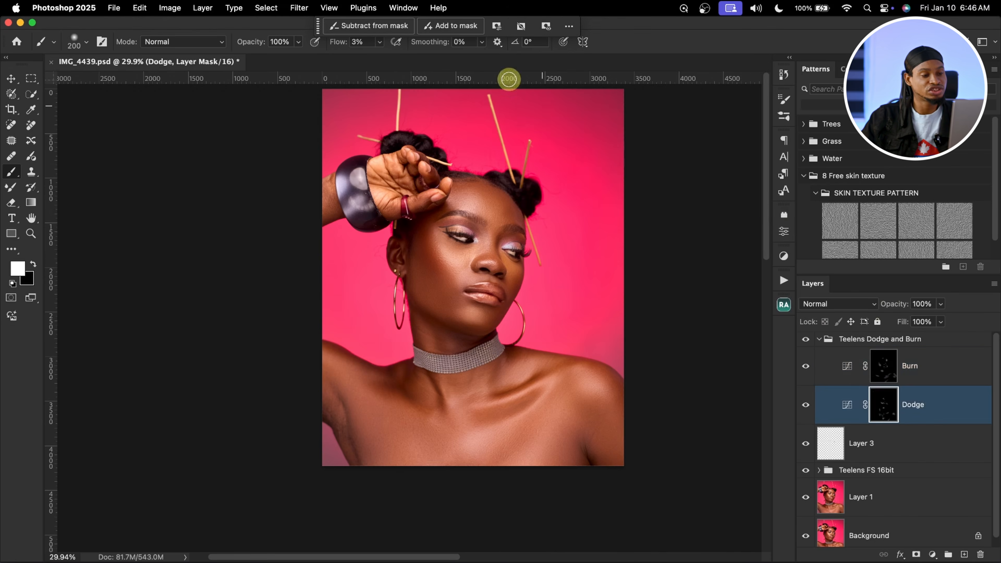
{"action": "left_click", "coordinate": [403, 7]}
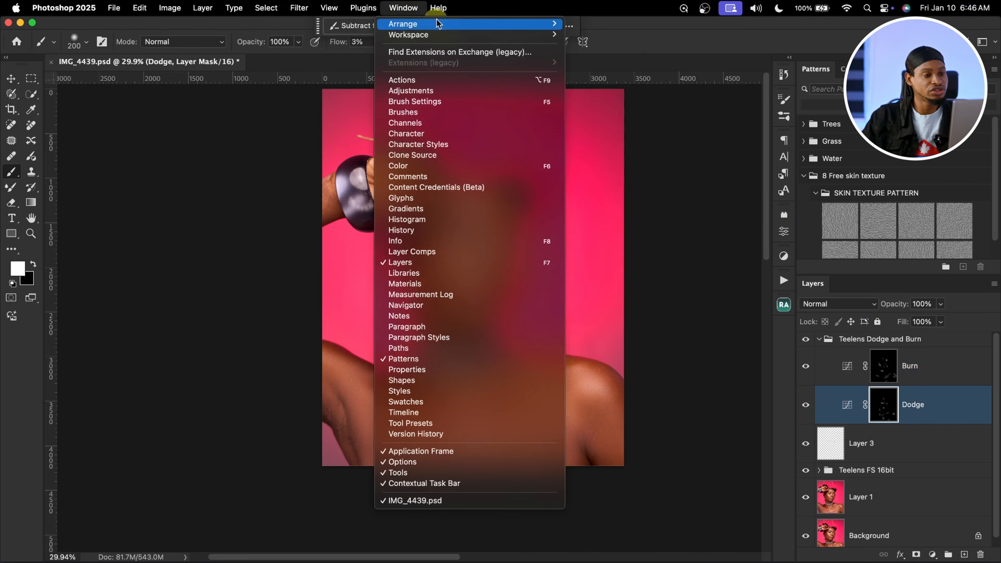
{"action": "left_click", "coordinate": [436, 369]}
{"action": "left_click_drag", "start_coordinate": [601, 337], "coordinate": [622, 337]}
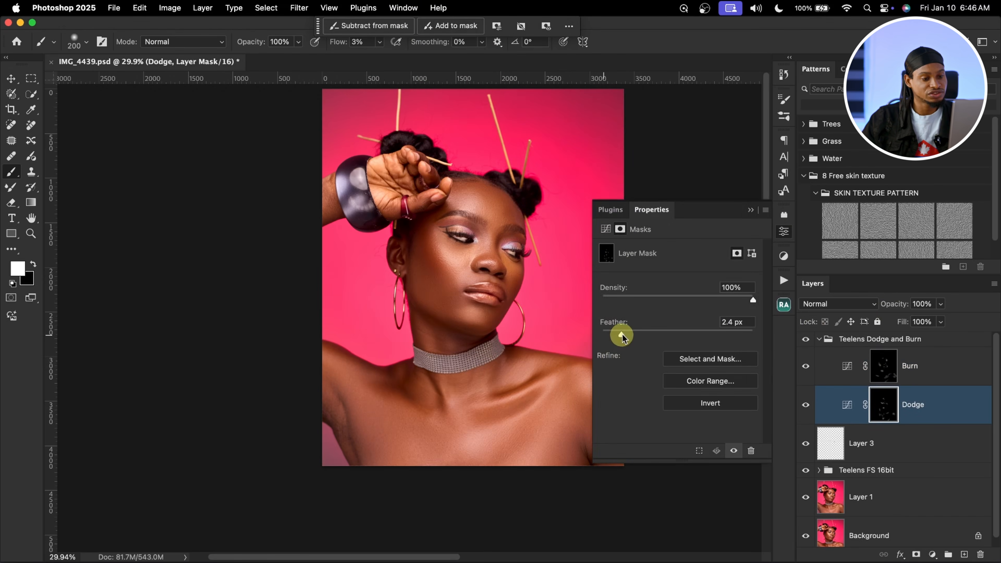
{"action": "left_click", "coordinate": [750, 210]}
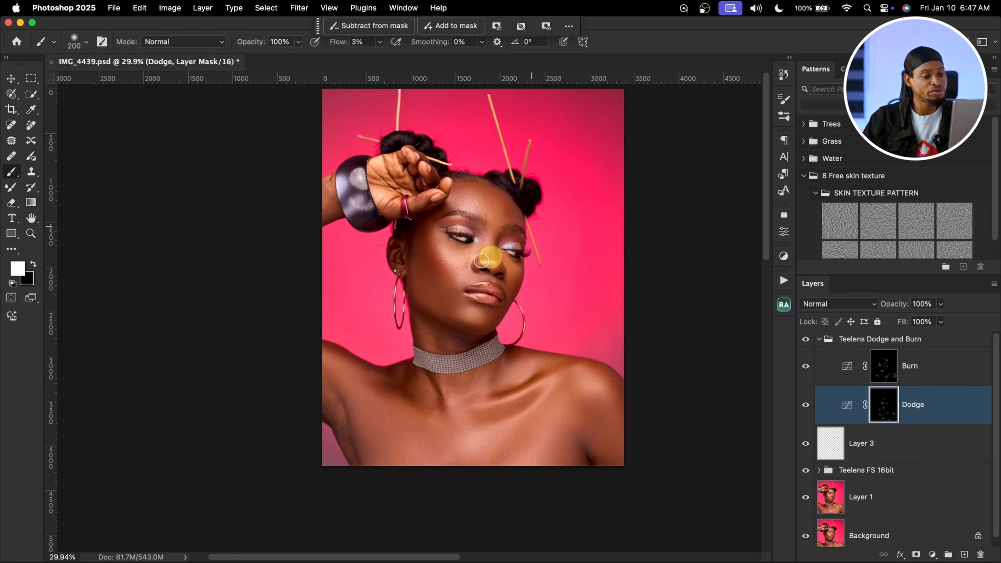
Step: Set the Burn layer mask's feather to 17.8 px and lower the Burn layer's opacity to 85%
{"action": "left_click", "coordinate": [885, 371]}
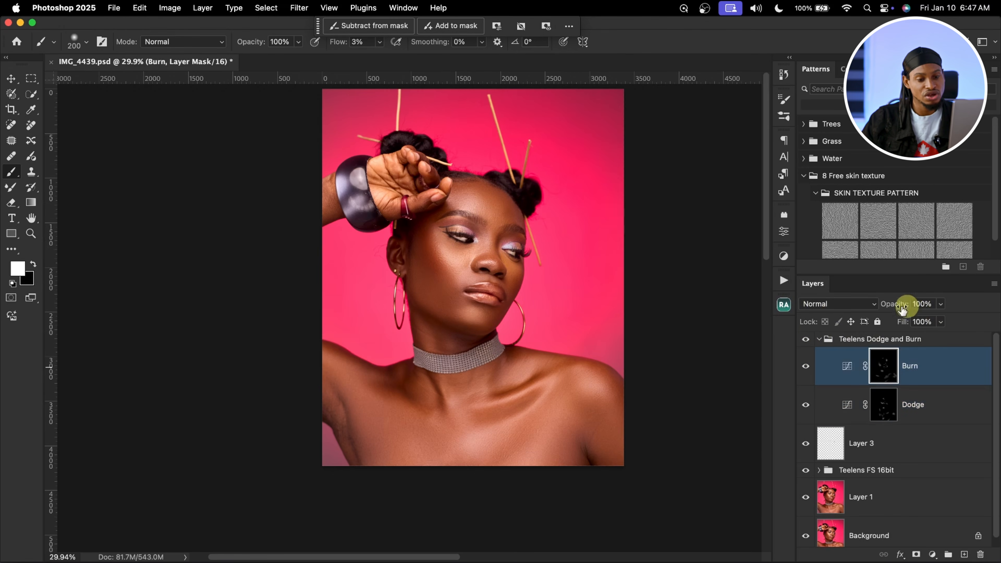
{"action": "left_click", "coordinate": [784, 258]}
{"action": "left_click", "coordinate": [784, 231]}
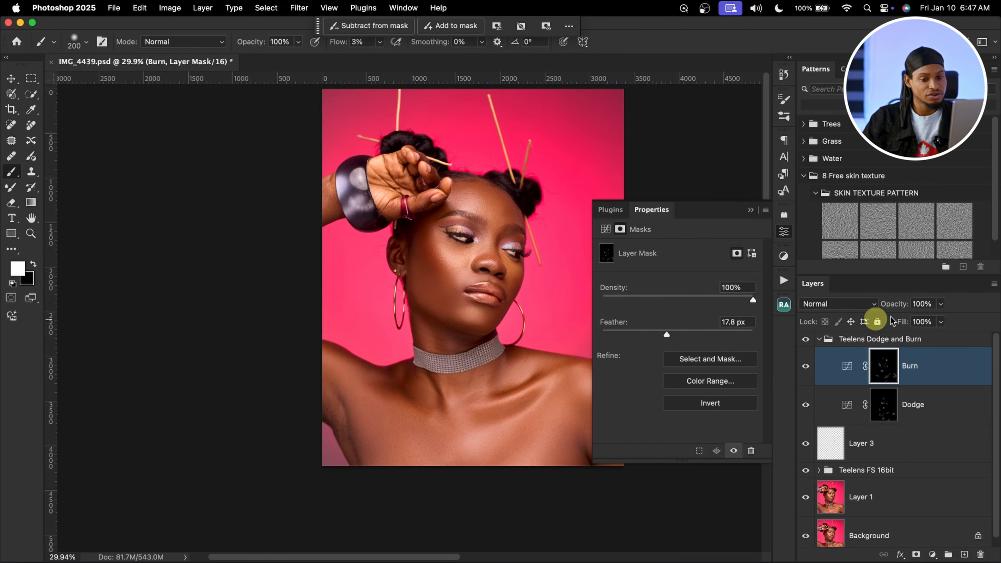
{"action": "left_click", "coordinate": [941, 304]}
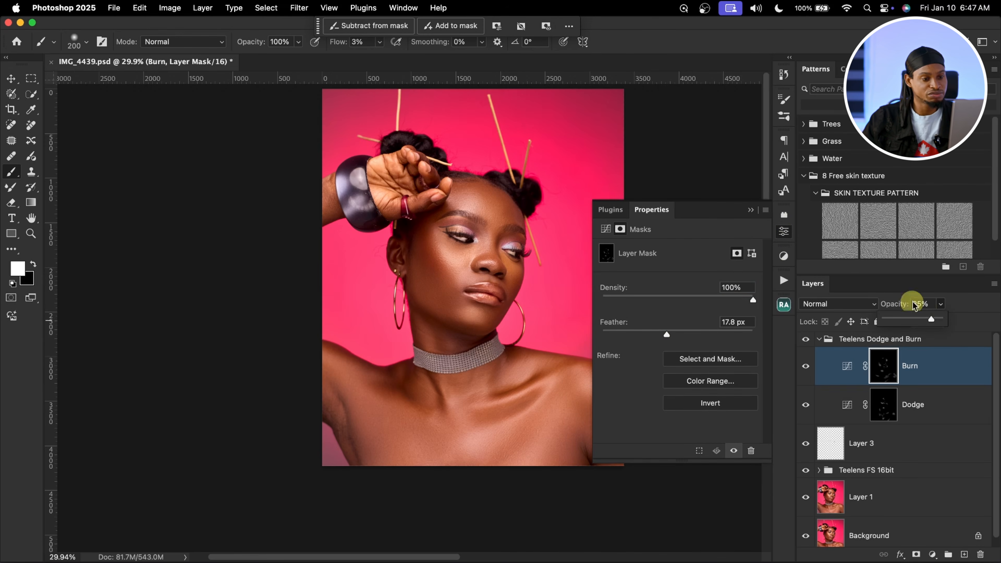
{"action": "left_click", "coordinate": [750, 211]}
Step: Collapse the Teelens Dodge and Burn group and make it the active layer
{"action": "left_click_drag", "start_coordinate": [570, 257], "coordinate": [544, 258]}
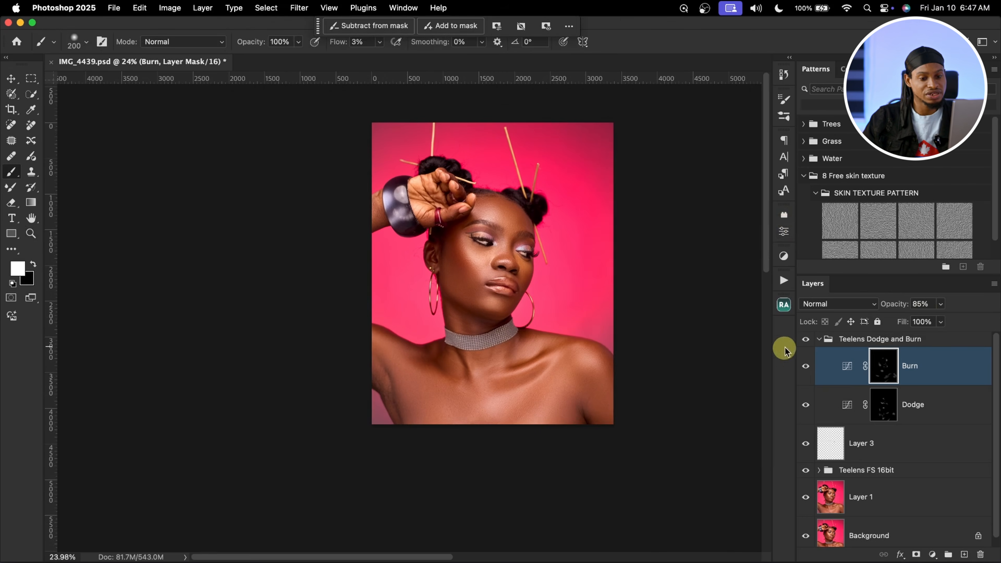
{"action": "key", "text": "x"}
{"action": "left_click", "coordinate": [820, 339]}
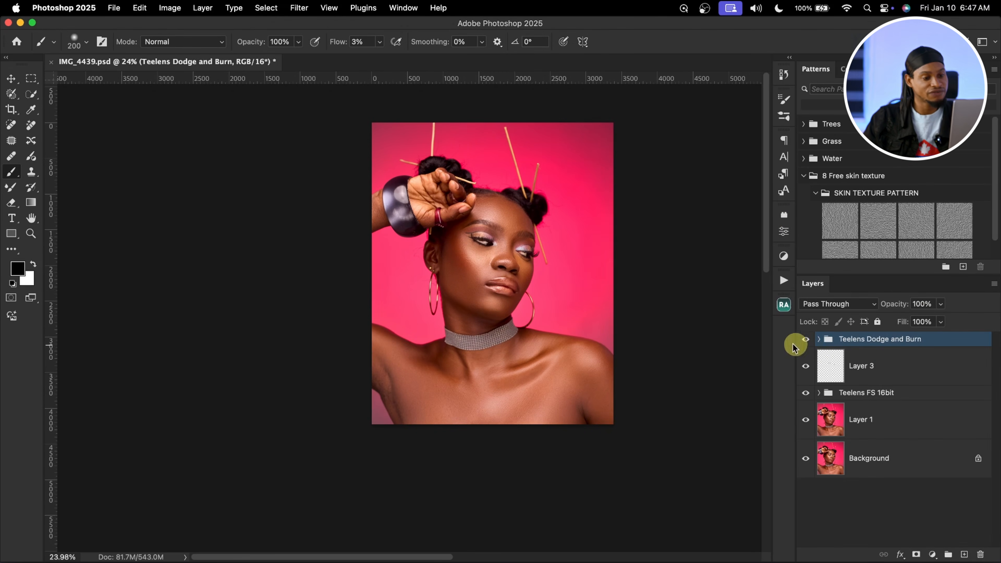
Step: Run the Eyes & Teeth Whitening action above the Teelens Dodge and Burn group and bring the eyes into close view
{"action": "left_click_drag", "start_coordinate": [495, 248], "coordinate": [527, 220]}
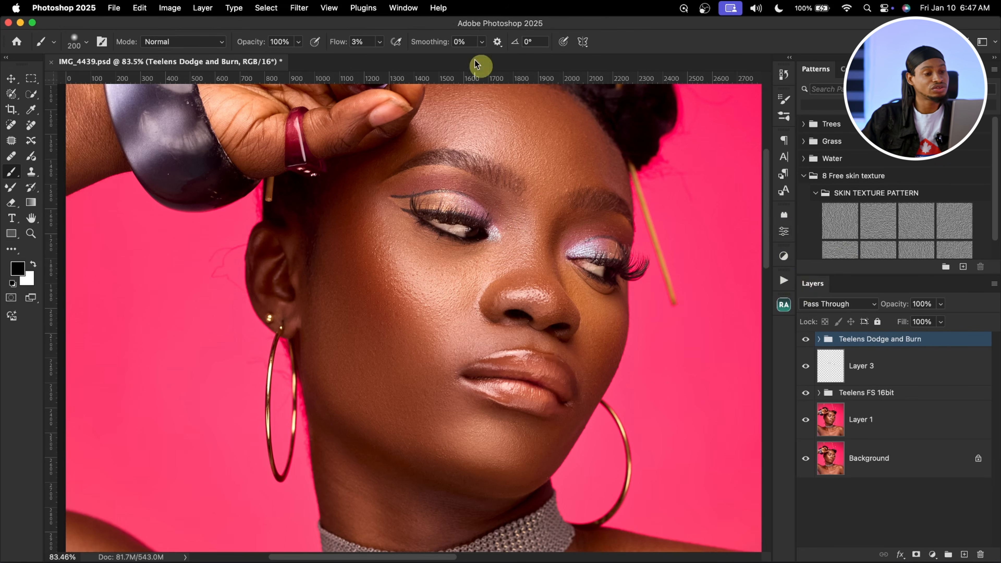
{"action": "left_click", "coordinate": [402, 8]}
{"action": "left_click", "coordinate": [422, 79]}
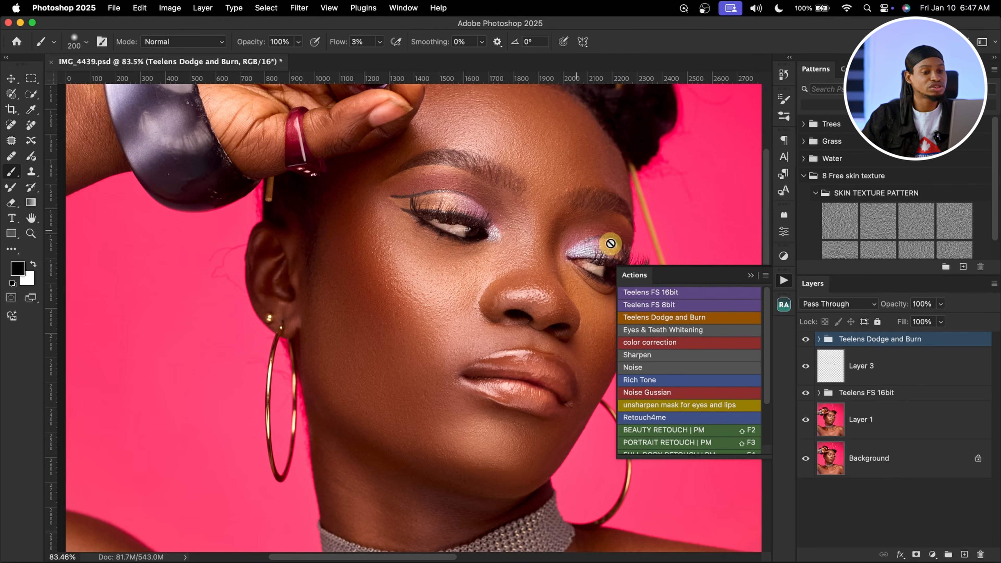
{"action": "left_click", "coordinate": [655, 331]}
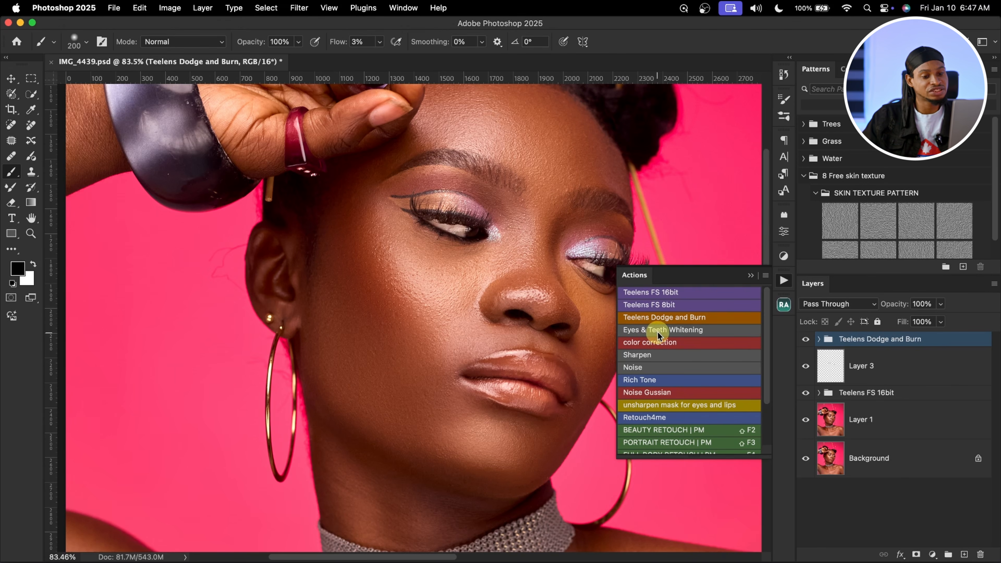
{"action": "key", "text": "z"}
{"action": "left_click", "coordinate": [478, 237]}
{"action": "key", "text": "b"}
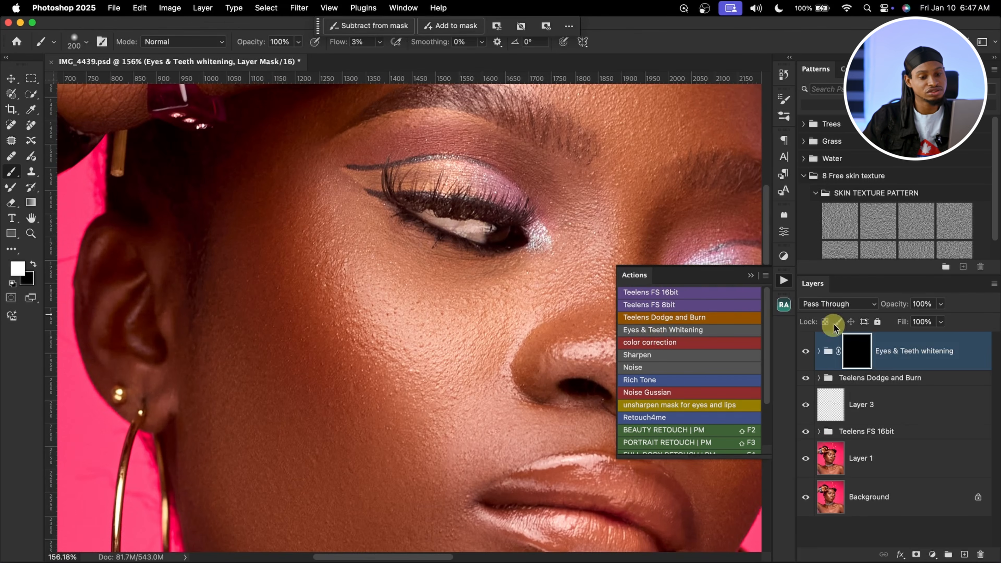
{"action": "left_click", "coordinate": [750, 275]}
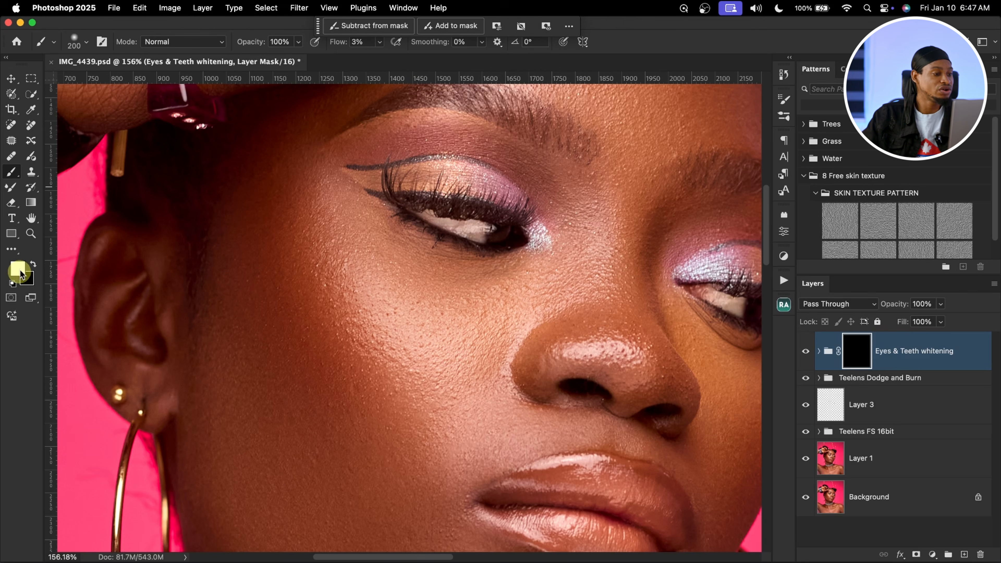
Step: Paint white over the white of the first eye on the Eyes & Teeth whitening mask with a 20 px brush at 100% flow
{"action": "left_click", "coordinate": [14, 169]}
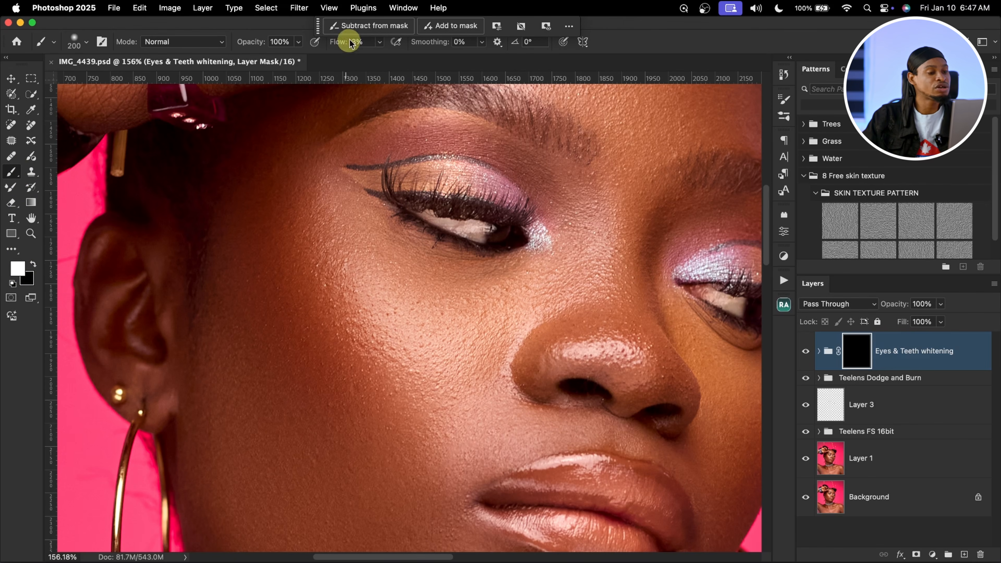
{"action": "left_click", "coordinate": [379, 42]}
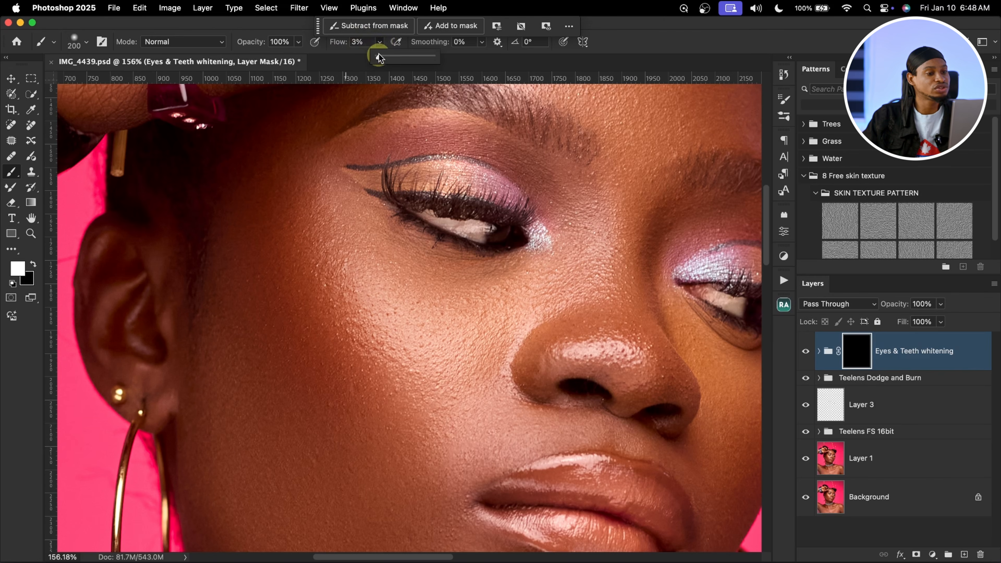
{"action": "left_click_drag", "start_coordinate": [378, 55], "coordinate": [514, 50]}
{"action": "left_click", "coordinate": [480, 220]}
{"action": "key", "text": "bracketleft"}
{"action": "key", "text": "bracketleft"}
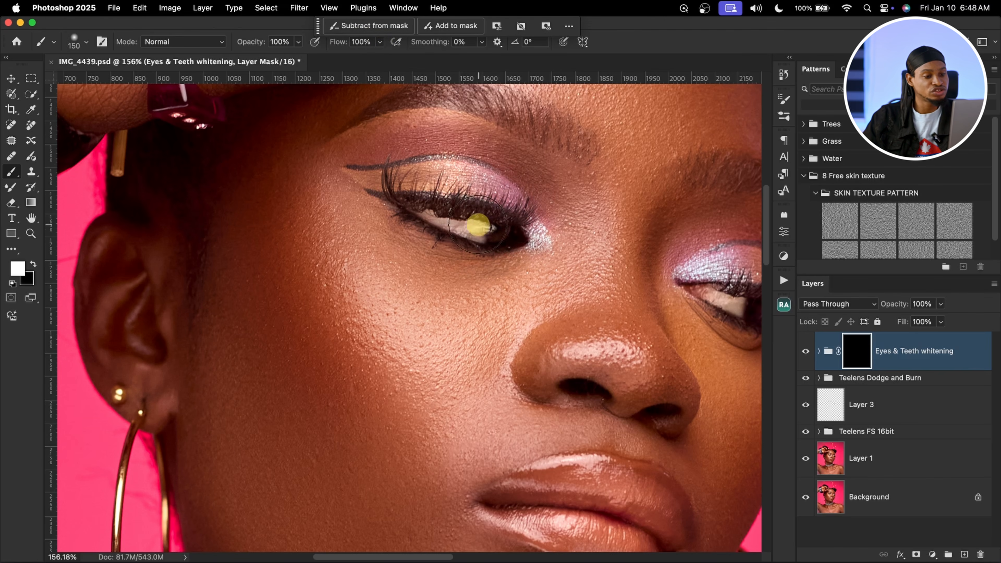
{"action": "key", "text": "bracketleft"}
{"action": "key", "text": "bracketleft"}
{"action": "key", "text": "bracketleft"}
{"action": "key", "text": "bracketleft"}
{"action": "key", "text": "bracketleft"}
{"action": "key", "text": "bracketleft"}
{"action": "key", "text": "bracketleft"}
{"action": "mouse_move", "coordinate": [430, 217]}
{"action": "left_mouse_down"}
{"action": "mouse_move", "coordinate": [450, 225]}
{"action": "mouse_move", "coordinate": [418, 211]}
{"action": "mouse_move", "coordinate": [480, 232]}
{"action": "mouse_move", "coordinate": [459, 224]}
{"action": "mouse_move", "coordinate": [471, 238]}
{"action": "mouse_move", "coordinate": [459, 339]}
{"action": "left_mouse_up"}
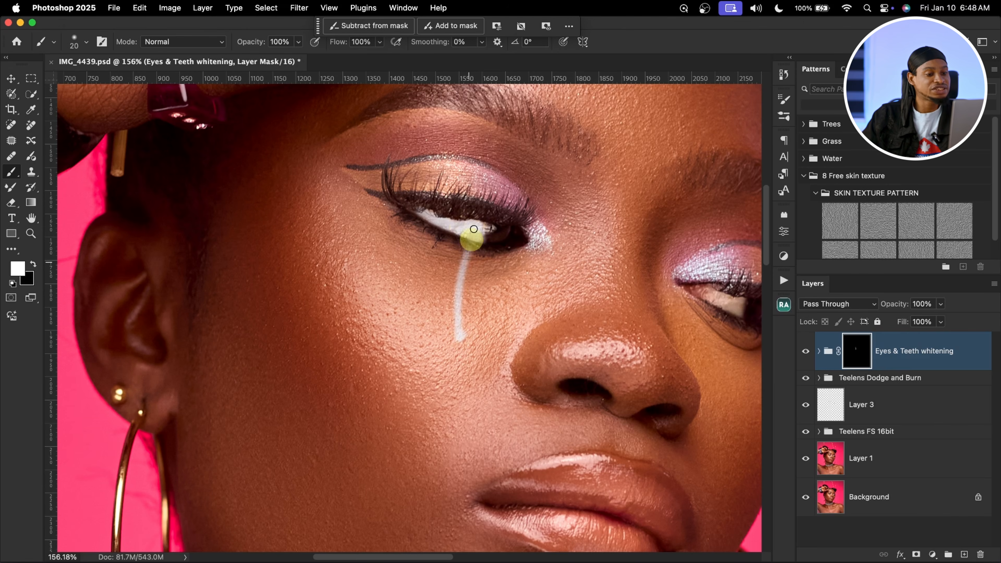
Step: Paint black over the stray whitening stroke on the cheek, and paint white over the other eye's white on the same mask
{"action": "key", "text": "x"}
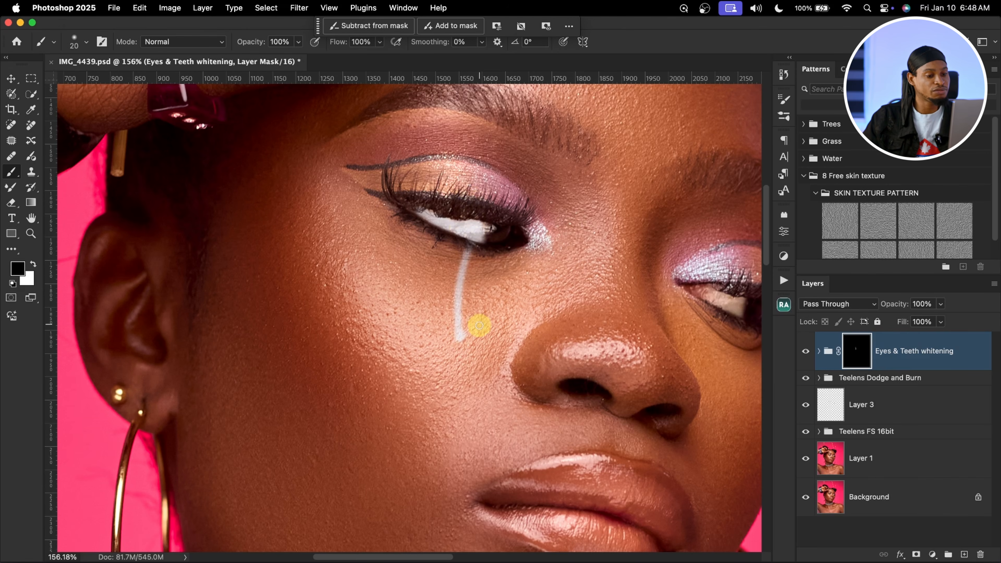
{"action": "mouse_move", "coordinate": [493, 331]}
{"action": "left_mouse_down"}
{"action": "mouse_move", "coordinate": [399, 334]}
{"action": "mouse_move", "coordinate": [476, 312]}
{"action": "mouse_move", "coordinate": [448, 307]}
{"action": "mouse_move", "coordinate": [426, 324]}
{"action": "mouse_move", "coordinate": [451, 355]}
{"action": "mouse_move", "coordinate": [459, 290]}
{"action": "mouse_move", "coordinate": [446, 288]}
{"action": "mouse_move", "coordinate": [476, 259]}
{"action": "mouse_move", "coordinate": [445, 252]}
{"action": "mouse_move", "coordinate": [494, 253]}
{"action": "mouse_move", "coordinate": [418, 255]}
{"action": "mouse_move", "coordinate": [448, 250]}
{"action": "mouse_move", "coordinate": [410, 263]}
{"action": "mouse_move", "coordinate": [526, 253]}
{"action": "mouse_move", "coordinate": [359, 208]}
{"action": "mouse_move", "coordinate": [434, 249]}
{"action": "mouse_move", "coordinate": [511, 247]}
{"action": "mouse_move", "coordinate": [487, 234]}
{"action": "mouse_move", "coordinate": [516, 245]}
{"action": "mouse_move", "coordinate": [483, 237]}
{"action": "mouse_move", "coordinate": [513, 253]}
{"action": "mouse_move", "coordinate": [480, 234]}
{"action": "left_mouse_up"}
{"action": "scroll", "coordinate": [525, 253], "scroll_direction": "right", "scroll_amount": 8}
{"action": "key", "text": "x"}
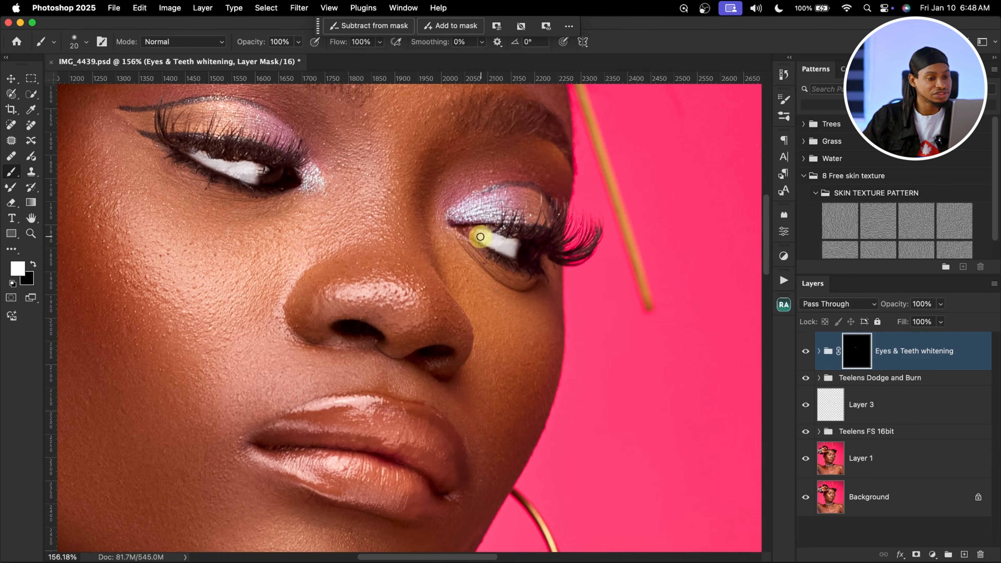
{"action": "key", "text": "x"}
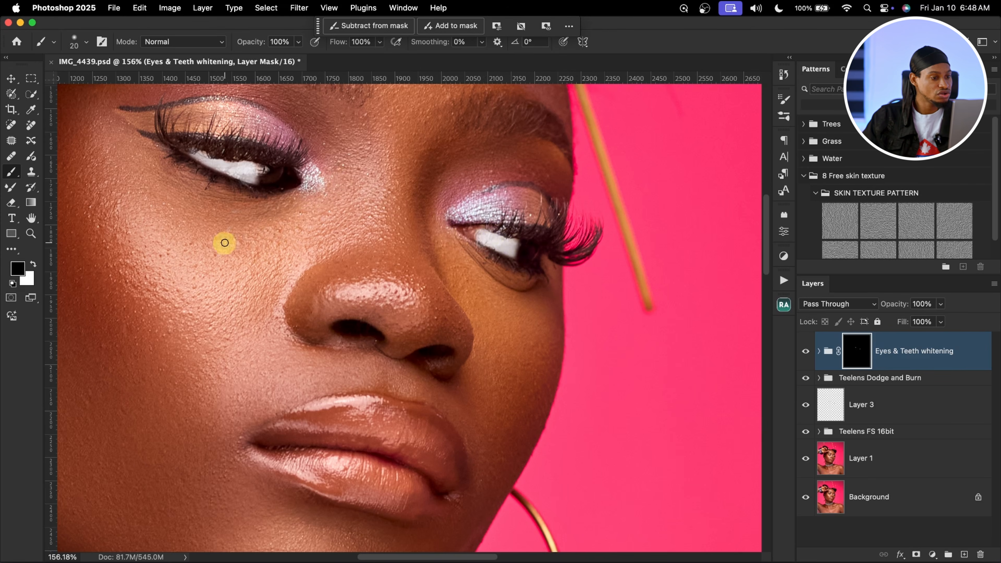
Step: Lower the Eyes & Teeth whitening group's opacity to 40% and compare the eyes with the group hidden and shown
{"action": "left_click_drag", "start_coordinate": [505, 208], "coordinate": [432, 204]}
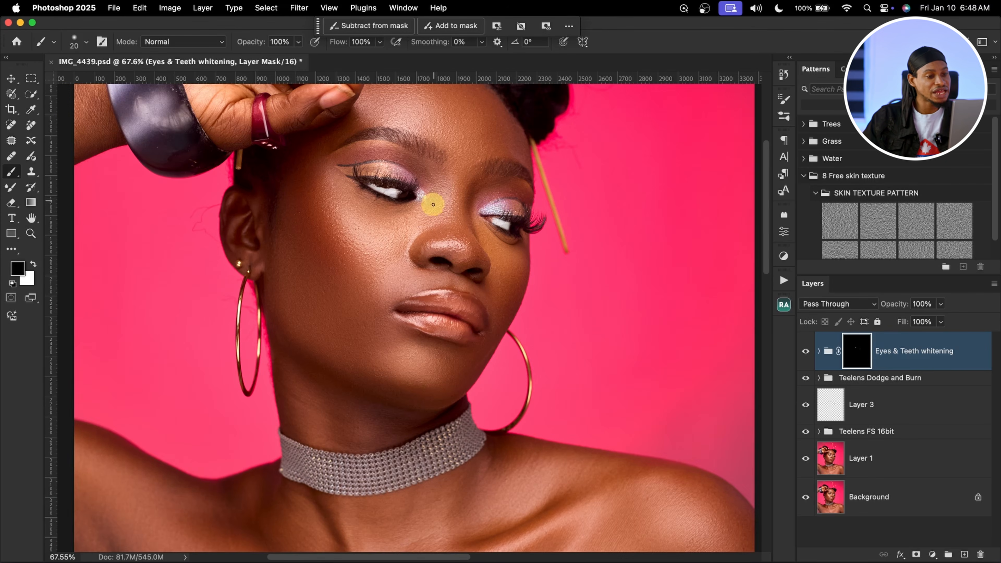
{"action": "left_click", "coordinate": [941, 304]}
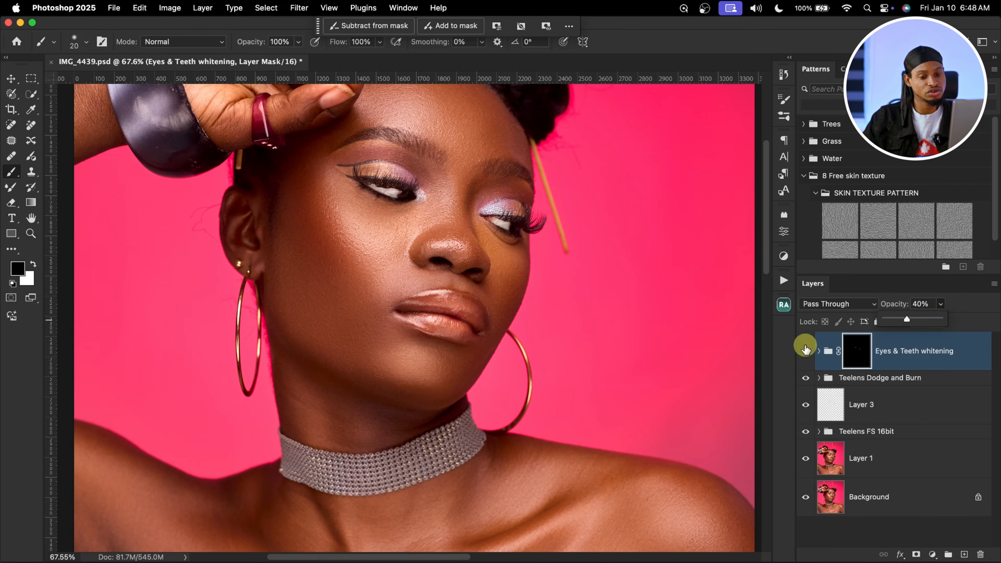
{"action": "left_click", "coordinate": [807, 356]}
{"action": "left_click", "coordinate": [807, 355]}
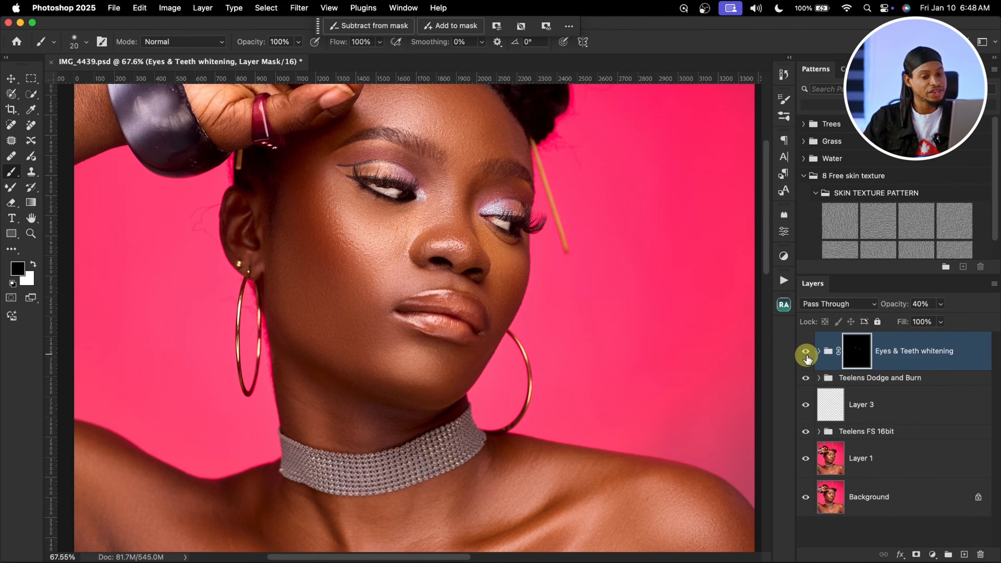
{"action": "left_click", "coordinate": [805, 357]}
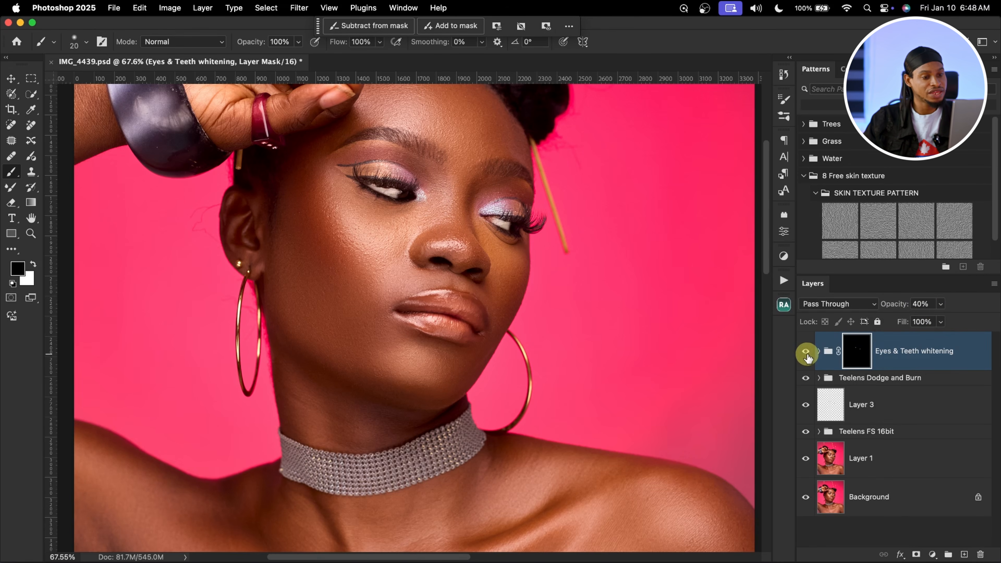
Step: Check the whitened eyes in the whole portrait and close up
{"action": "key", "text": "super+space"}
{"action": "left_click_drag", "start_coordinate": [518, 298], "coordinate": [475, 302]}
{"action": "left_click_drag", "start_coordinate": [521, 343], "coordinate": [501, 318]}
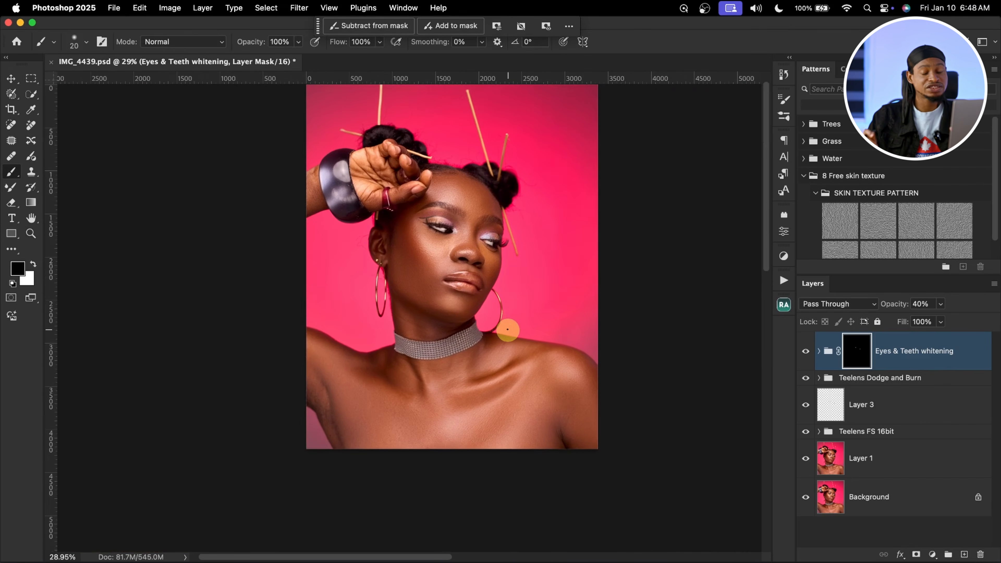
{"action": "key", "text": "super+space"}
{"action": "left_click_drag", "start_coordinate": [503, 259], "coordinate": [522, 240]}
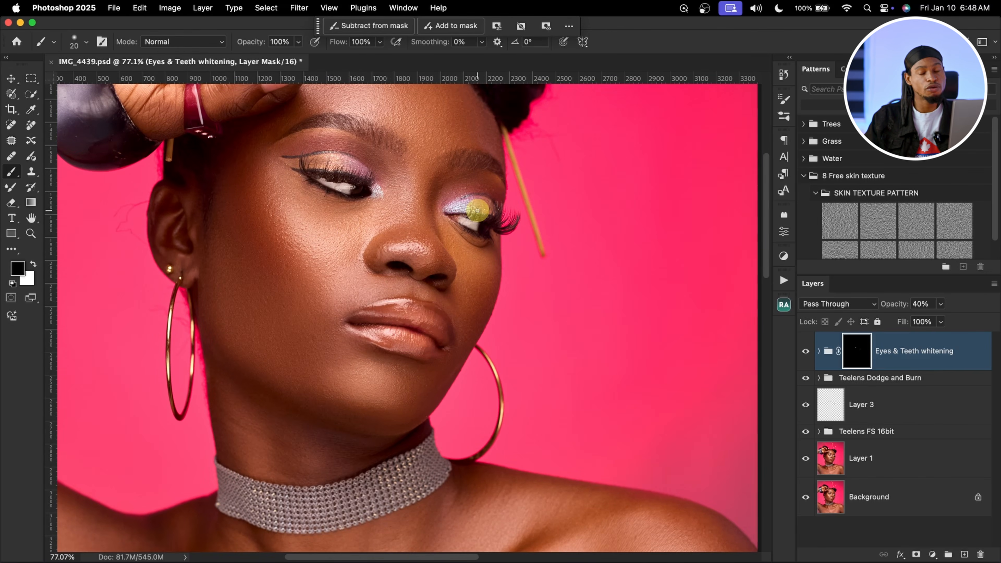
Step: Add a Vibrance adjustment layer above the Eyes & Teeth whitening group with Vibrance at +55, and invert its mask to black
{"action": "key", "text": "super+space"}
{"action": "left_click_drag", "start_coordinate": [469, 212], "coordinate": [390, 225]}
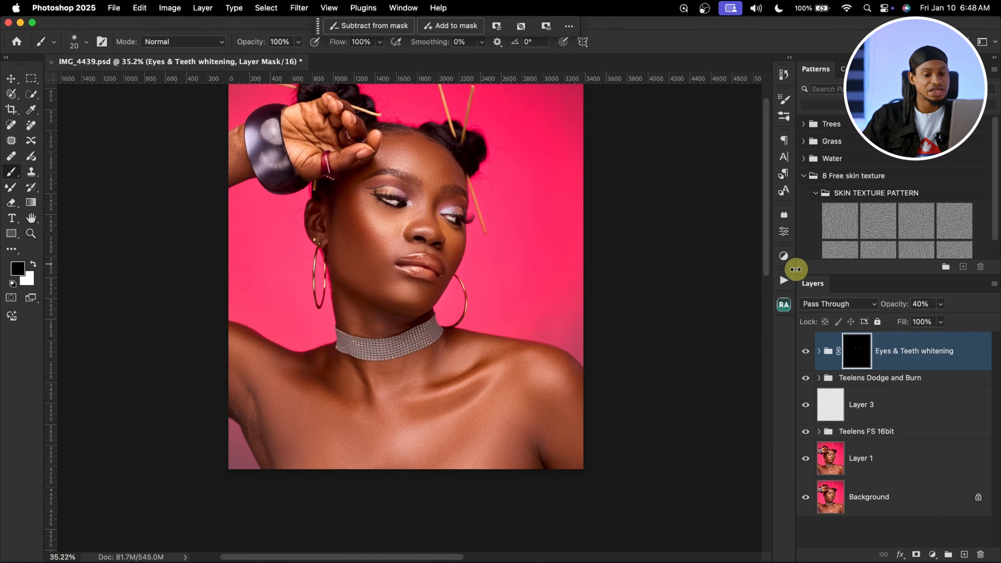
{"action": "left_click", "coordinate": [783, 256]}
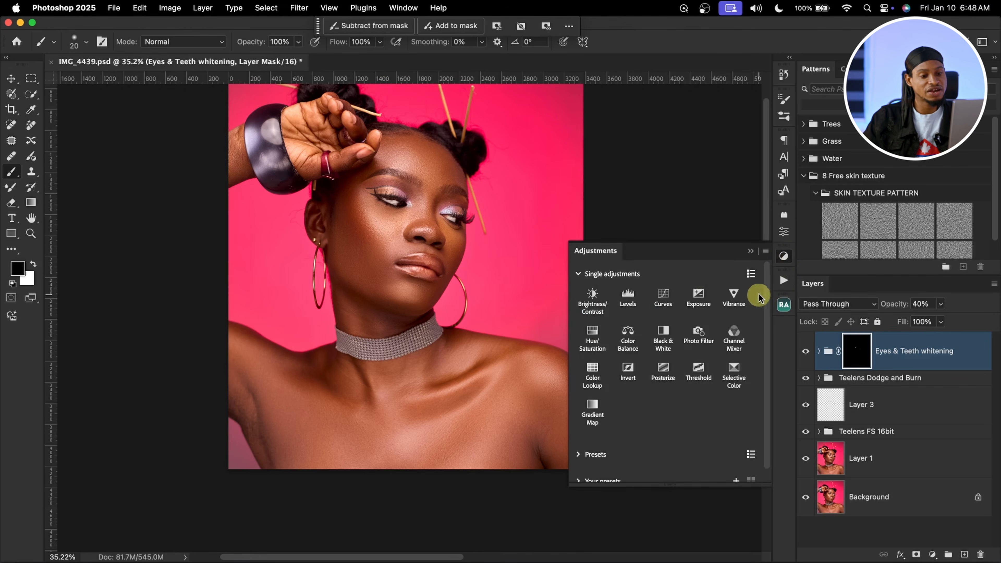
{"action": "left_click", "coordinate": [750, 251]}
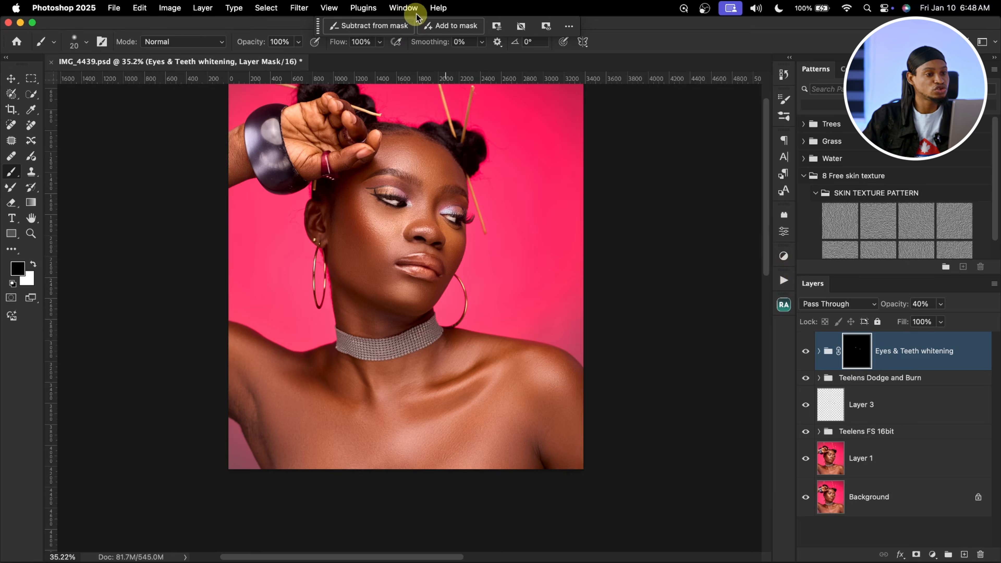
{"action": "left_click", "coordinate": [406, 9]}
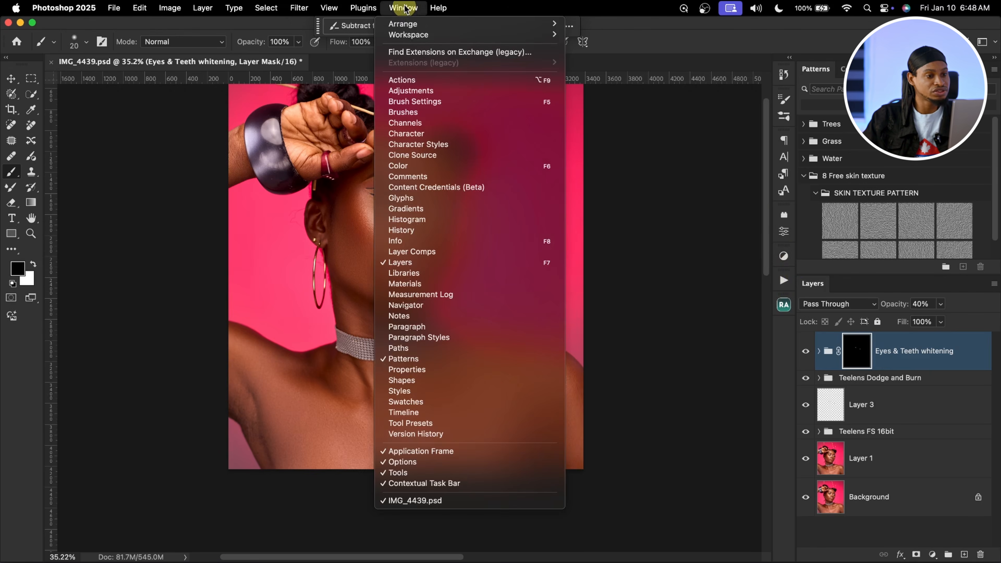
{"action": "left_click", "coordinate": [429, 95]}
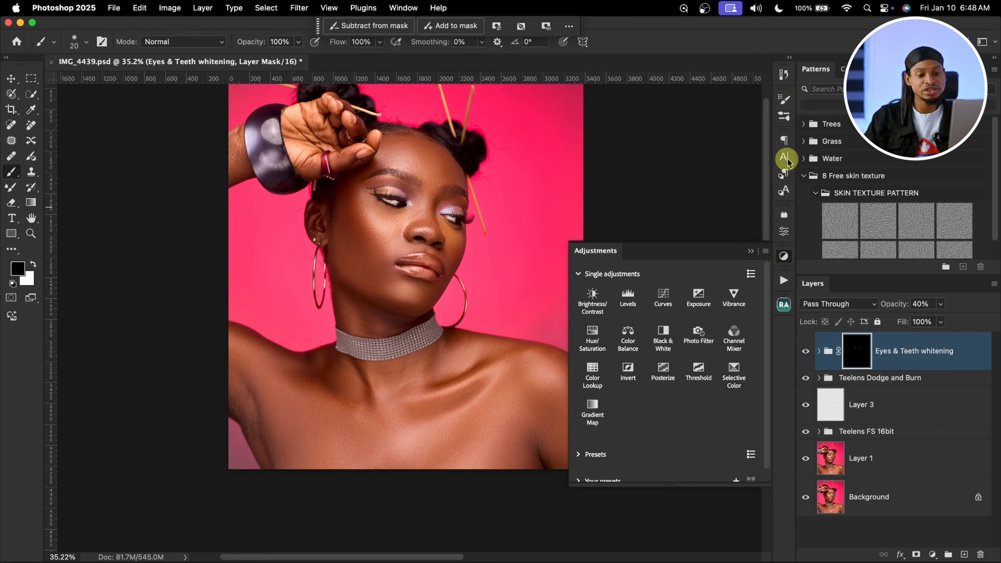
{"action": "left_click", "coordinate": [403, 8]}
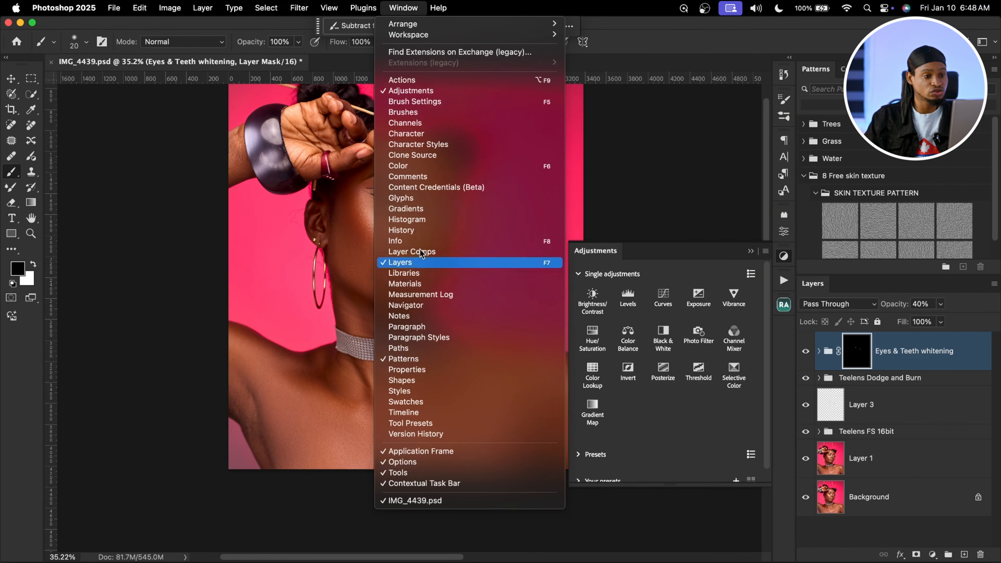
{"action": "left_click", "coordinate": [692, 254]}
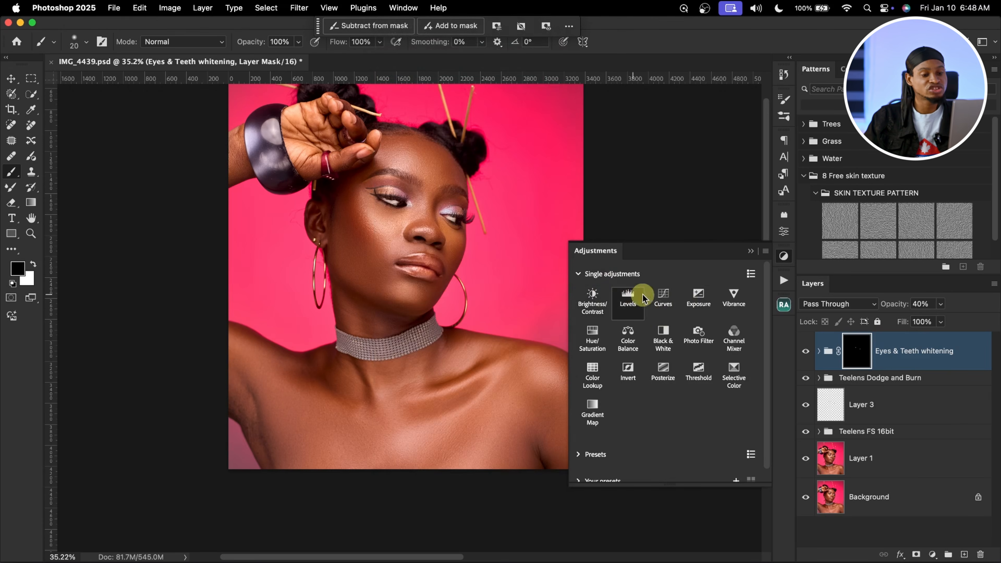
{"action": "left_click", "coordinate": [733, 302]}
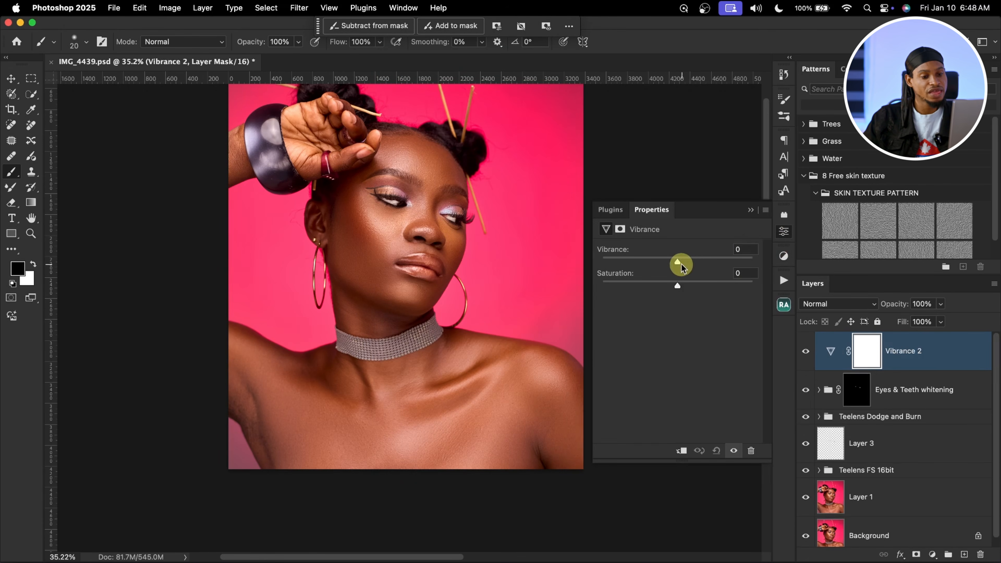
{"action": "left_click_drag", "start_coordinate": [687, 265], "coordinate": [727, 269]}
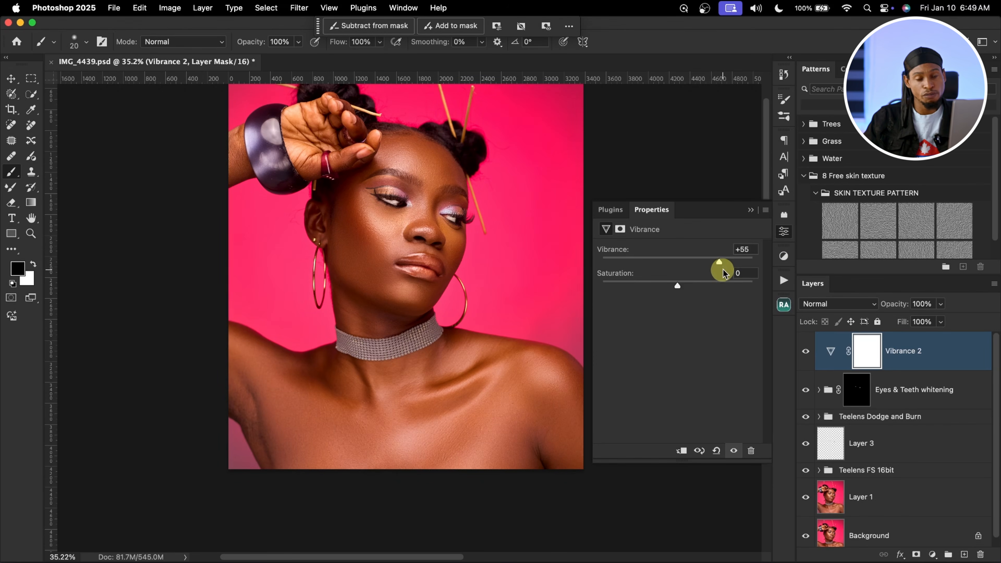
{"action": "left_click", "coordinate": [750, 210]}
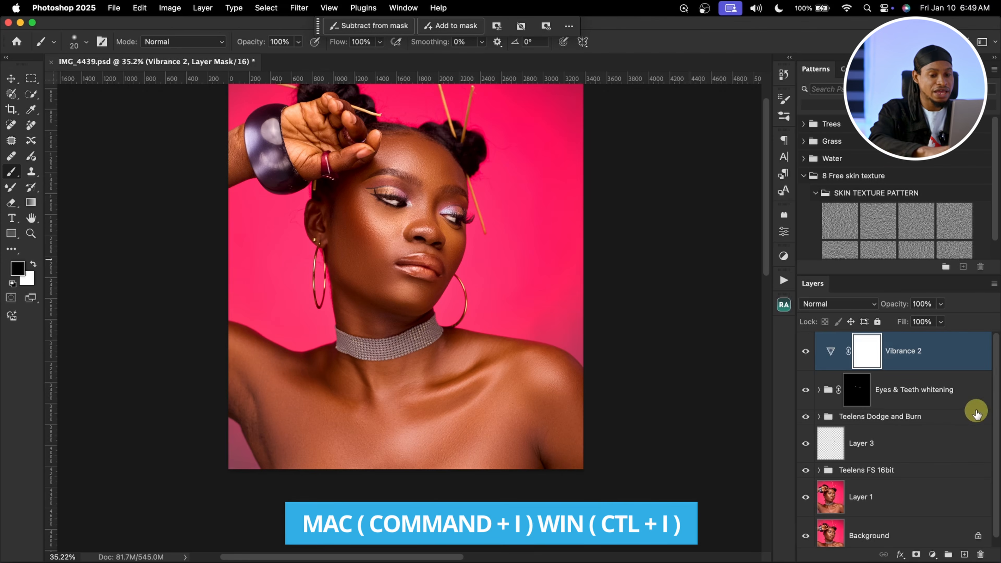
{"action": "key", "text": "super+i"}
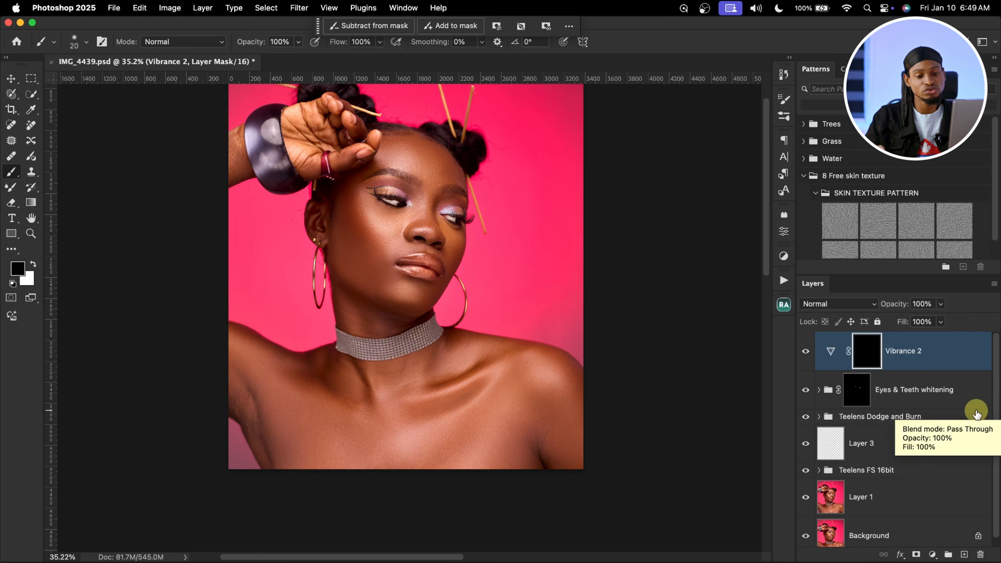
Step: Paint white over the first eye's eyeshadow on the Vibrance layer's mask with an enlarged brush
{"action": "key", "text": "super+space"}
{"action": "left_click_drag", "start_coordinate": [418, 192], "coordinate": [460, 192]}
{"action": "scroll", "coordinate": [457, 210], "scroll_direction": "up", "scroll_amount": 3}
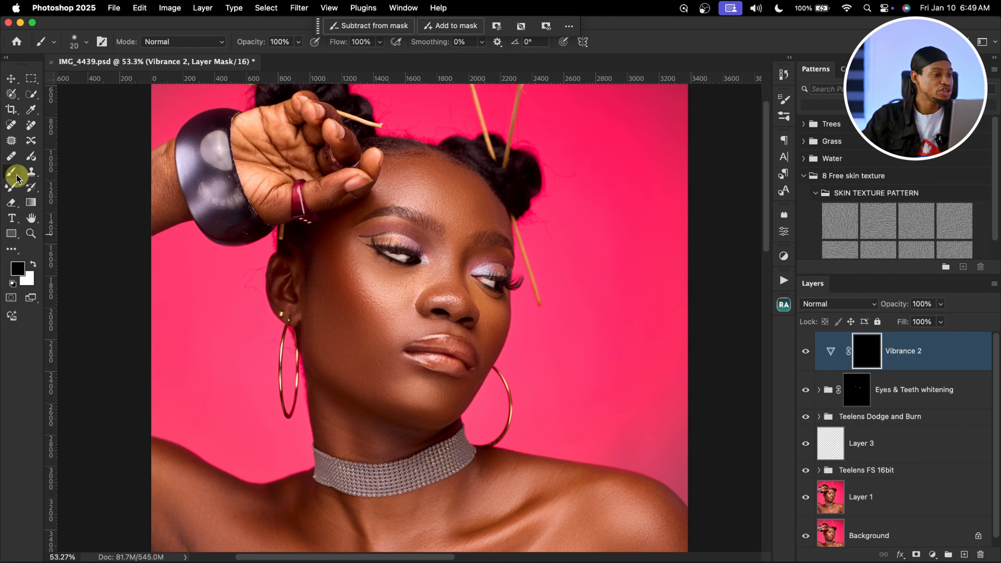
{"action": "key", "text": "x"}
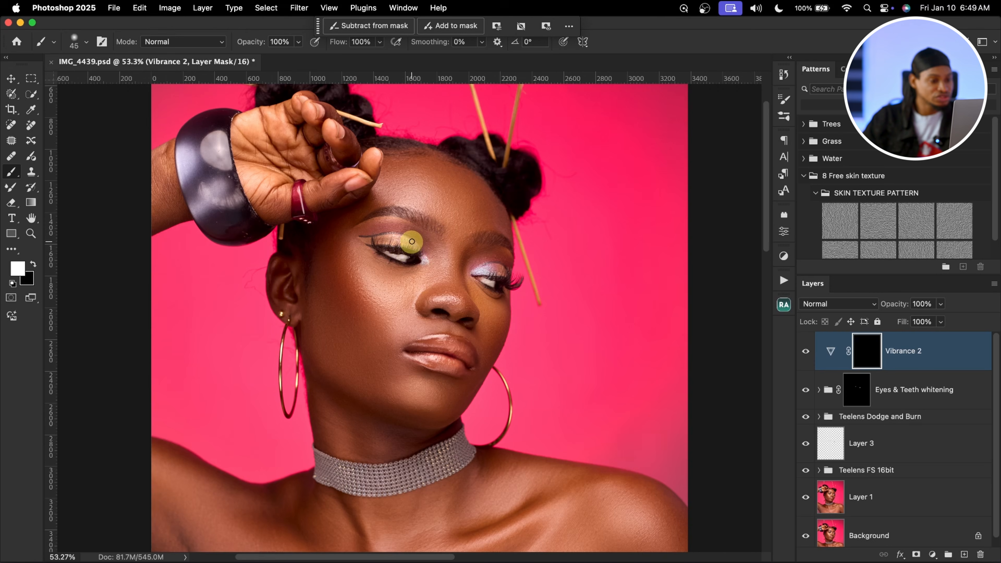
{"action": "key", "text": "bracketright"}
{"action": "key", "text": "bracketright"}
{"action": "key", "text": "bracketright"}
{"action": "key", "text": "bracketright"}
{"action": "key", "text": "bracketright"}
{"action": "key", "text": "bracketright"}
{"action": "mouse_move", "coordinate": [379, 234]}
{"action": "left_mouse_down"}
{"action": "mouse_move", "coordinate": [421, 244]}
{"action": "mouse_move", "coordinate": [400, 244]}
{"action": "left_mouse_up"}
Step: Paint white over the other eye's makeup and the lips on the Vibrance mask with a brush enlarged to 150 px
{"action": "key", "text": "bracketright"}
{"action": "key", "text": "bracketright"}
{"action": "key", "text": "bracketright"}
{"action": "key", "text": "bracketright"}
{"action": "left_click_drag", "start_coordinate": [477, 269], "coordinate": [497, 272]}
{"action": "mouse_move", "coordinate": [457, 348]}
{"action": "left_mouse_down"}
{"action": "mouse_move", "coordinate": [423, 352]}
{"action": "mouse_move", "coordinate": [468, 355]}
{"action": "mouse_move", "coordinate": [422, 352]}
{"action": "mouse_move", "coordinate": [475, 360]}
{"action": "mouse_move", "coordinate": [424, 357]}
{"action": "left_mouse_up"}
Step: Compare the eye and lip colours close up with the Vibrance layer hidden and shown
{"action": "left_click", "coordinate": [810, 348]}
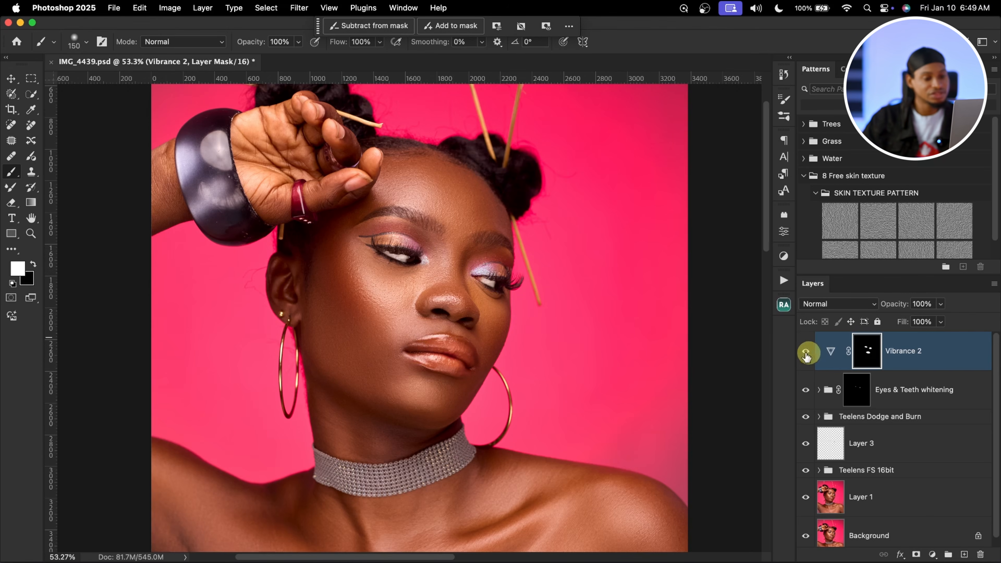
{"action": "key", "text": "super+space"}
{"action": "left_click_drag", "start_coordinate": [446, 245], "coordinate": [540, 312]}
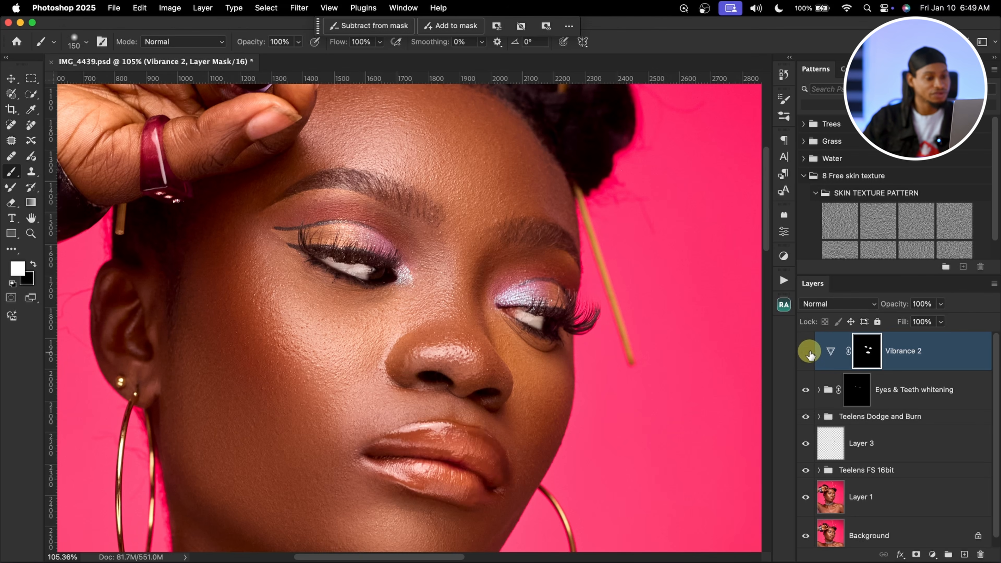
{"action": "key", "text": "super+space"}
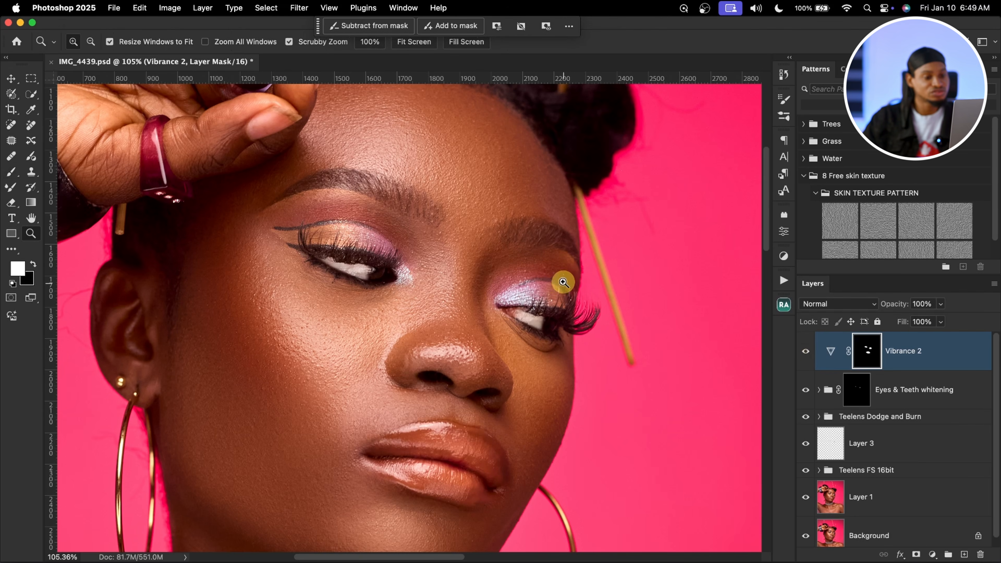
{"action": "left_click_drag", "start_coordinate": [563, 280], "coordinate": [514, 275]}
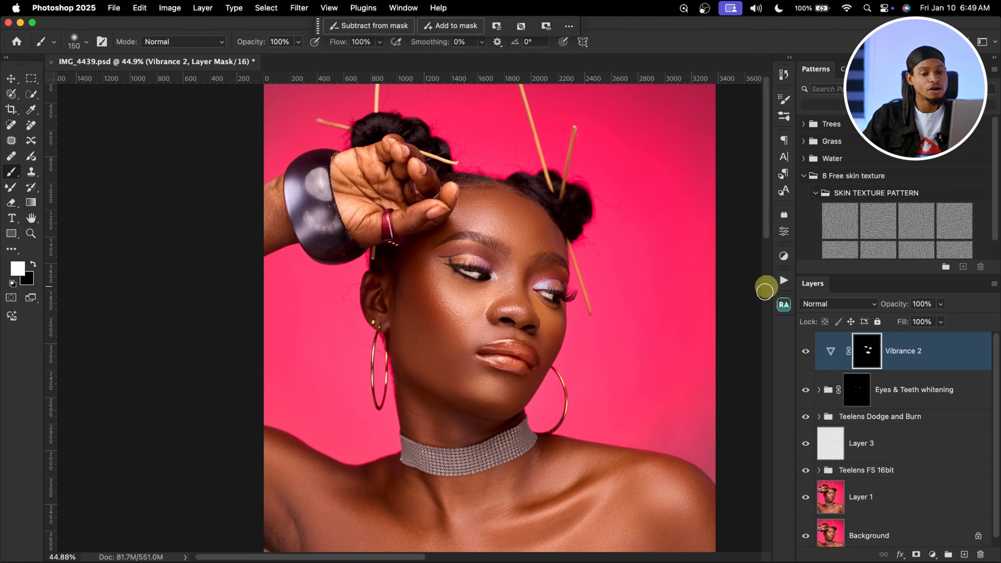
Step: Run the "unsharpen mask for eyes and lips" action to add a sharpened layer with a black mask
{"action": "left_click", "coordinate": [784, 282]}
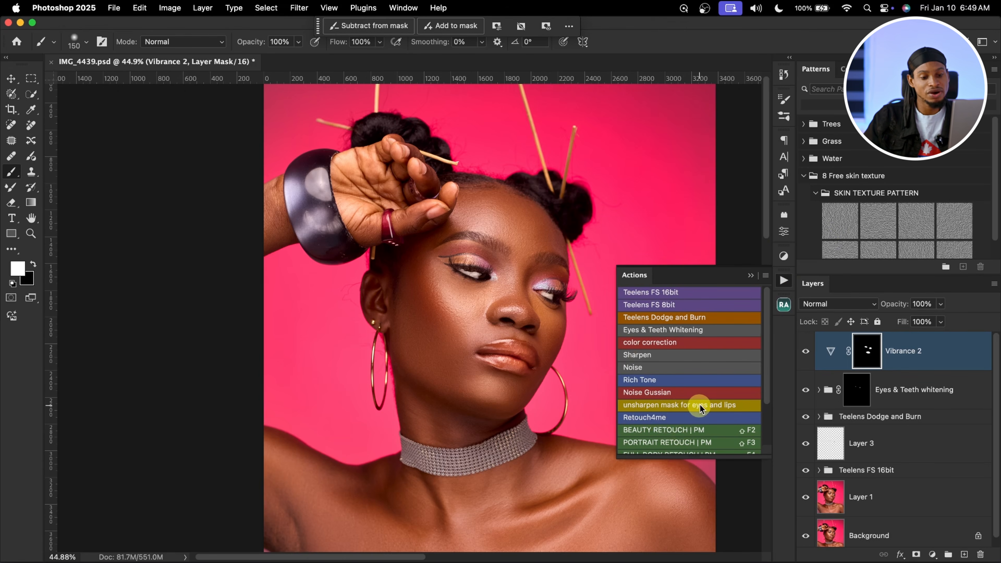
{"action": "left_click", "coordinate": [708, 406]}
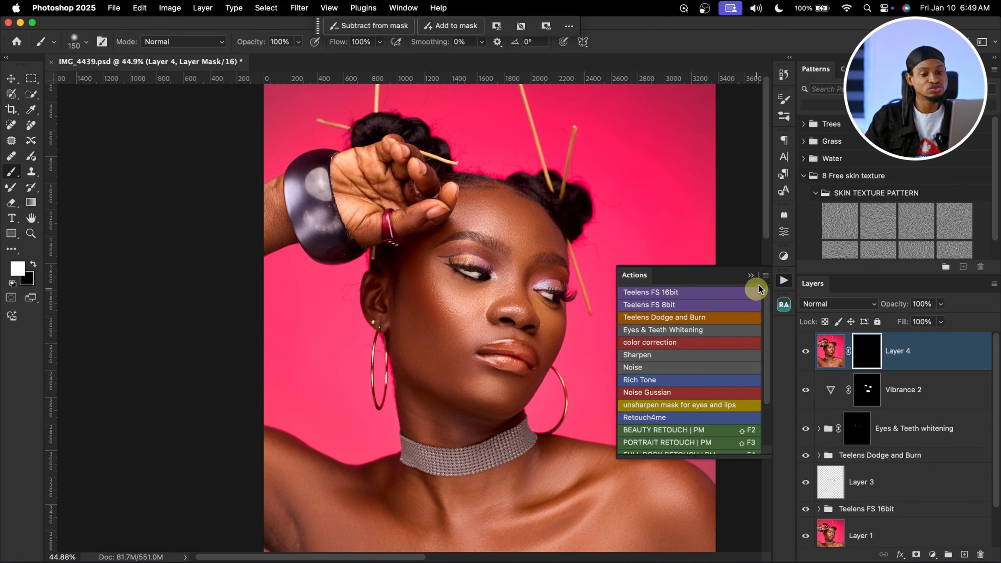
{"action": "left_click", "coordinate": [751, 276]}
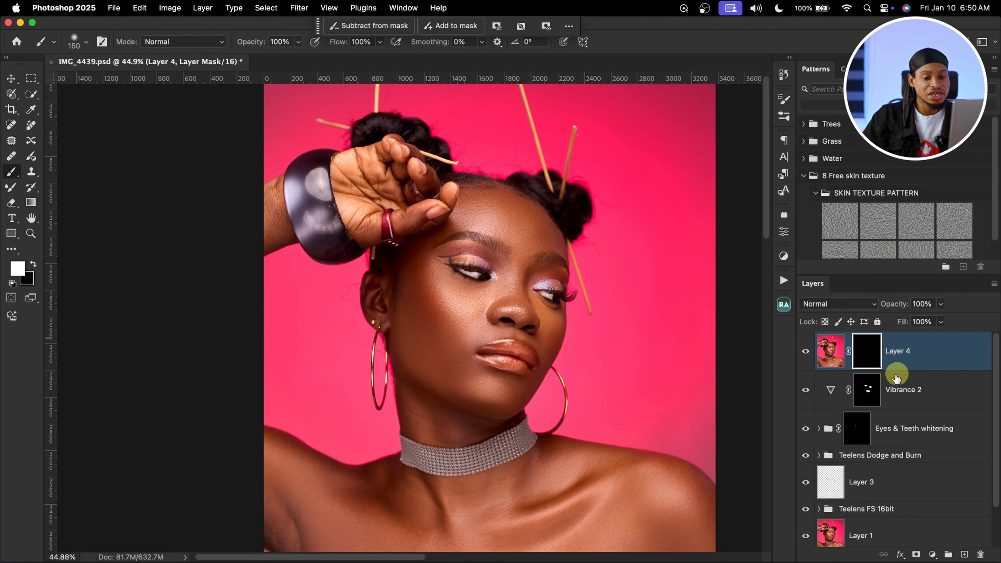
Step: Paint white over both eyes and the lips on the sharpened layer's mask, enlarging the brush to 200 px for the lips
{"action": "key", "text": "z"}
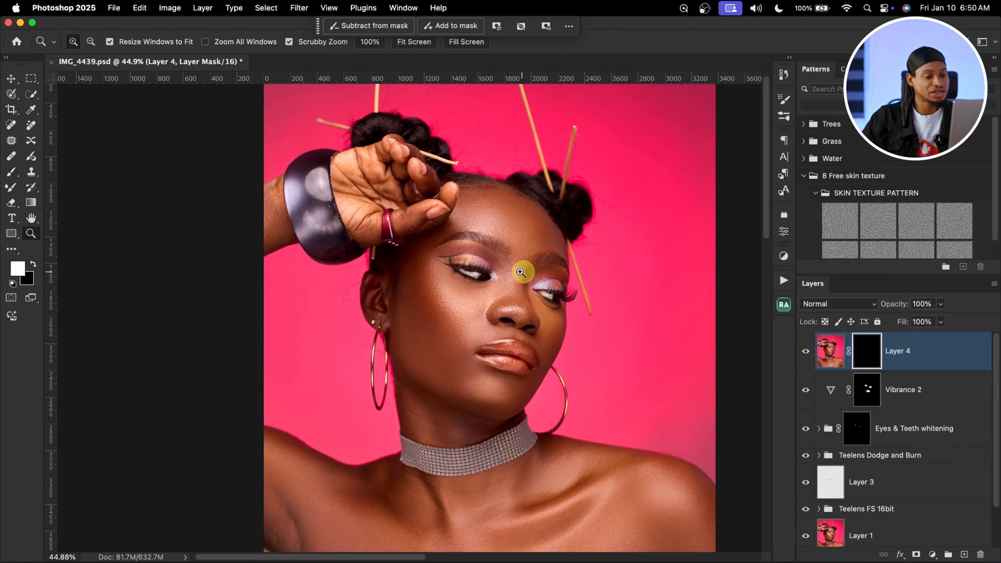
{"action": "left_click_drag", "start_coordinate": [472, 255], "coordinate": [512, 258]}
{"action": "key", "text": "b"}
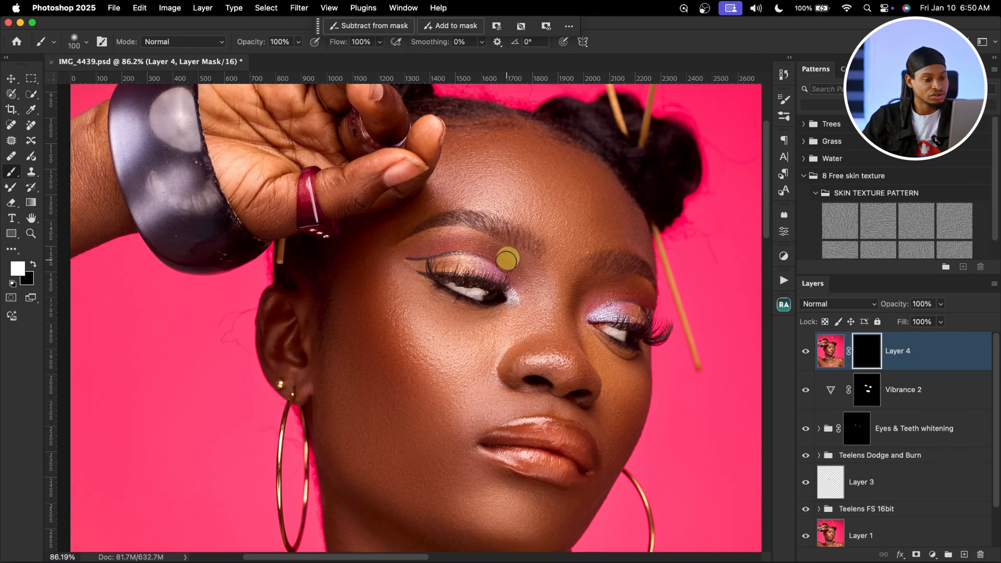
{"action": "key", "text": "bracketright"}
{"action": "mouse_move", "coordinate": [454, 286]}
{"action": "left_mouse_down"}
{"action": "mouse_move", "coordinate": [426, 265]}
{"action": "mouse_move", "coordinate": [503, 291]}
{"action": "left_mouse_up"}
{"action": "key", "text": "bracketleft"}
{"action": "mouse_move", "coordinate": [598, 314]}
{"action": "left_mouse_down"}
{"action": "mouse_move", "coordinate": [641, 315]}
{"action": "mouse_move", "coordinate": [611, 322]}
{"action": "mouse_move", "coordinate": [627, 340]}
{"action": "left_mouse_up"}
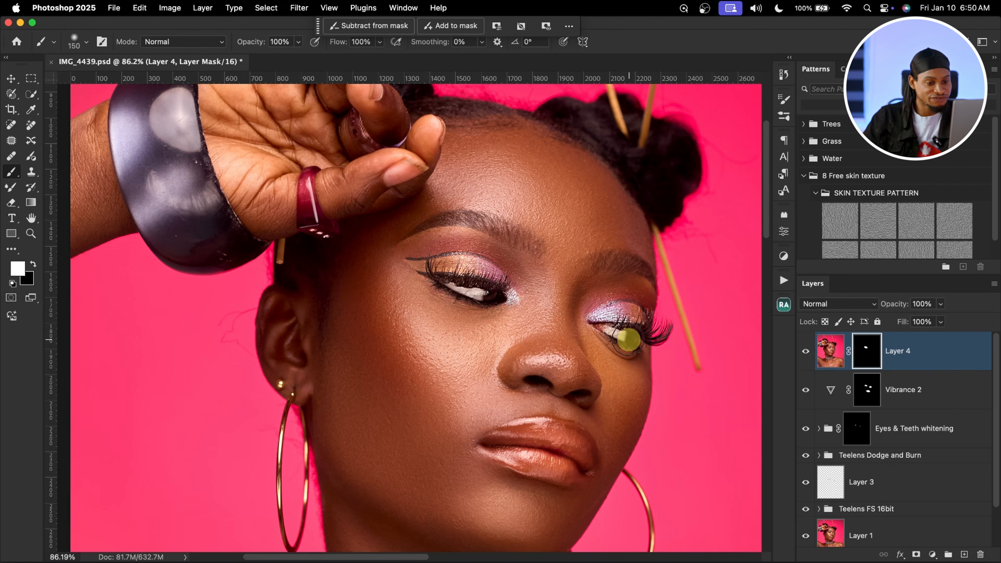
{"action": "key", "text": "bracketright"}
{"action": "key", "text": "bracketright"}
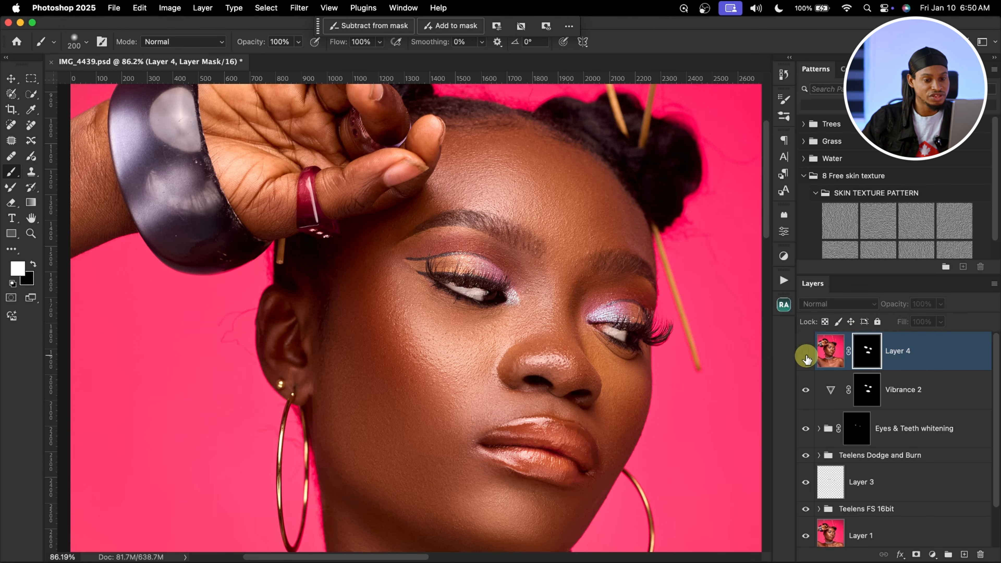
Step: Lower the sharpened layer's opacity to 77% and compare the portrait with the layer hidden and shown
{"action": "left_click_drag", "start_coordinate": [591, 358], "coordinate": [551, 265]}
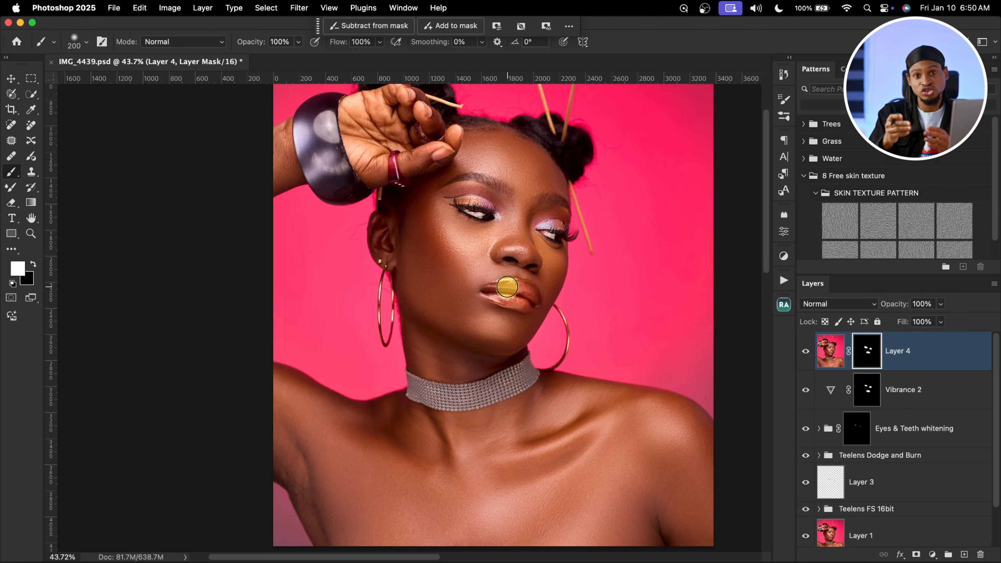
{"action": "left_click_drag", "start_coordinate": [552, 257], "coordinate": [571, 258]}
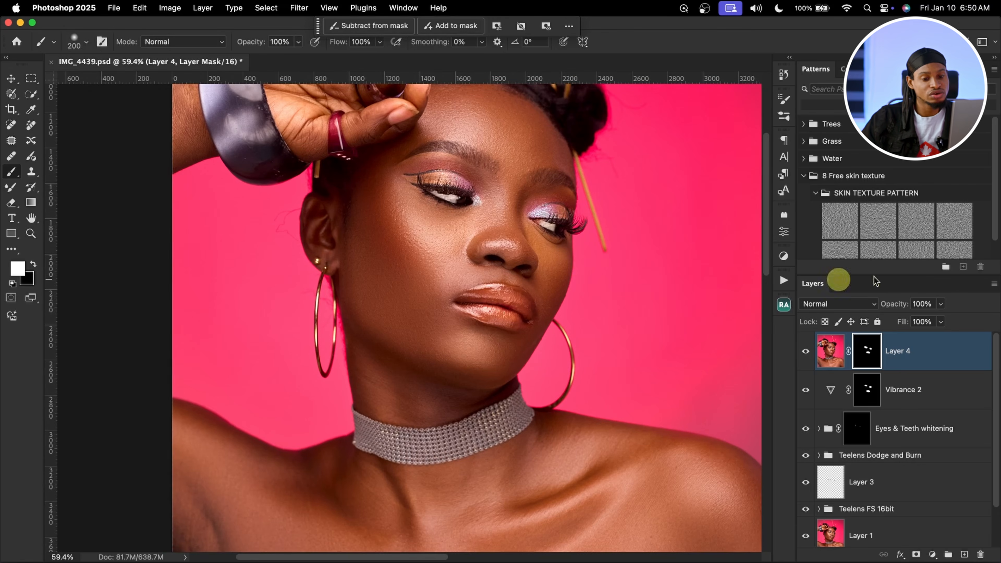
{"action": "left_click", "coordinate": [941, 304]}
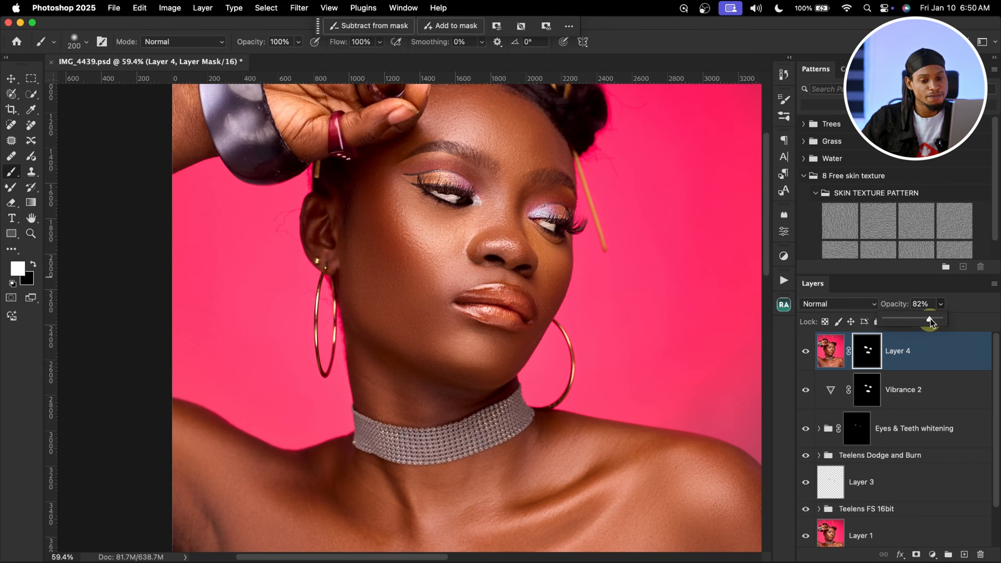
{"action": "left_click_drag", "start_coordinate": [927, 321], "coordinate": [928, 321]}
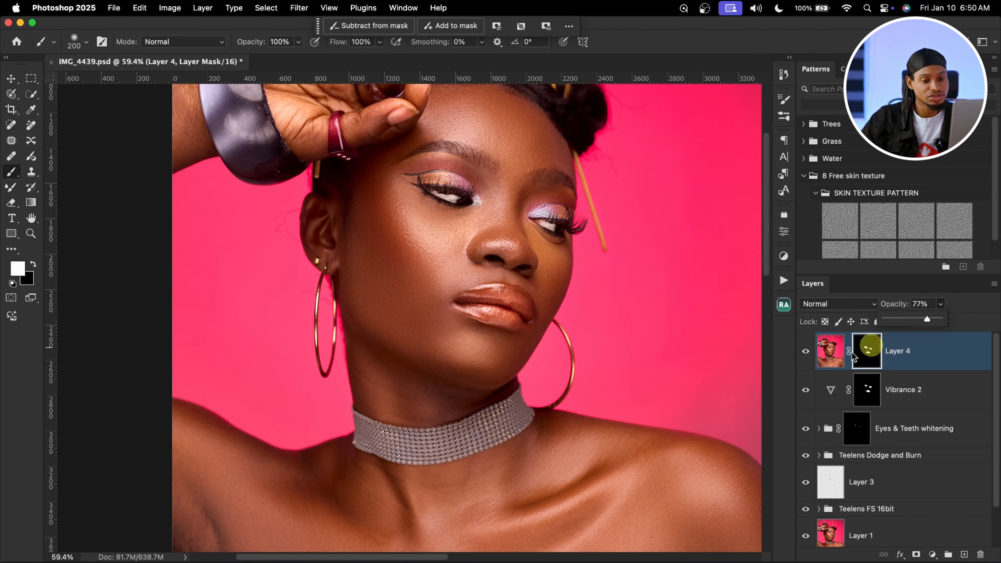
{"action": "left_click", "coordinate": [806, 351]}
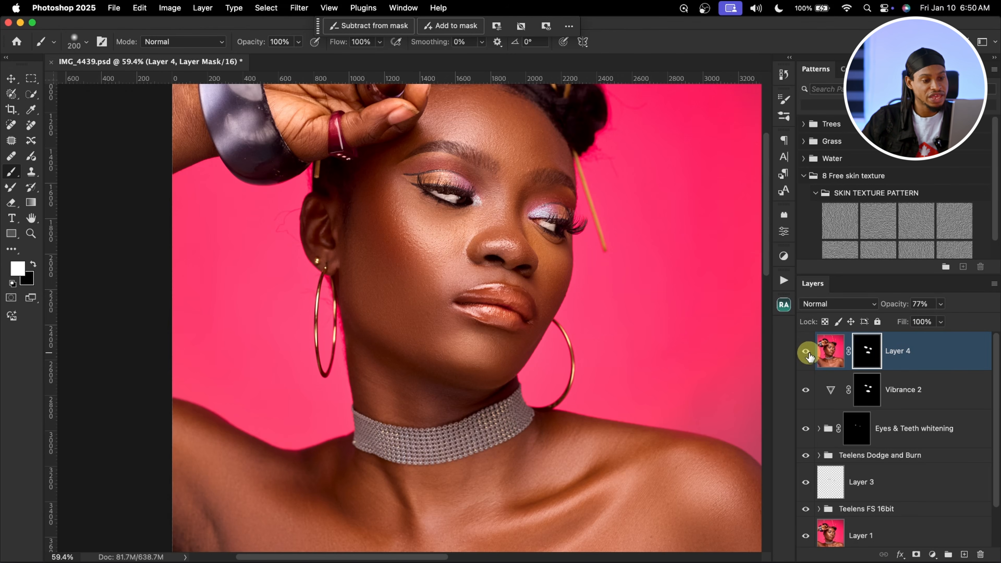
Step: Run the Noise action to add a Soft Light noise layer over the whole portrait
{"action": "left_click_drag", "start_coordinate": [586, 309], "coordinate": [525, 302]}
{"action": "left_click_drag", "start_coordinate": [586, 330], "coordinate": [537, 316]}
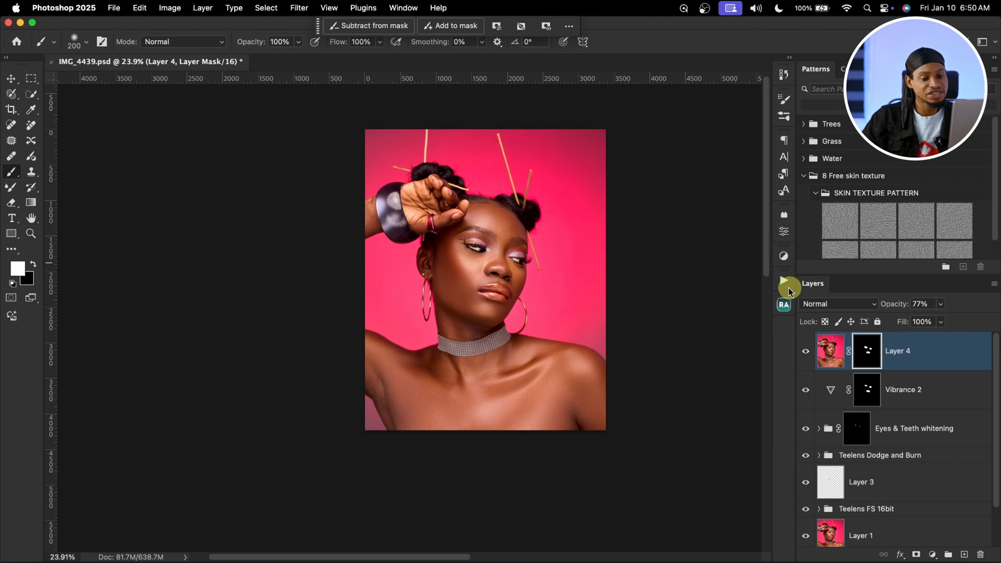
{"action": "left_click", "coordinate": [786, 284]}
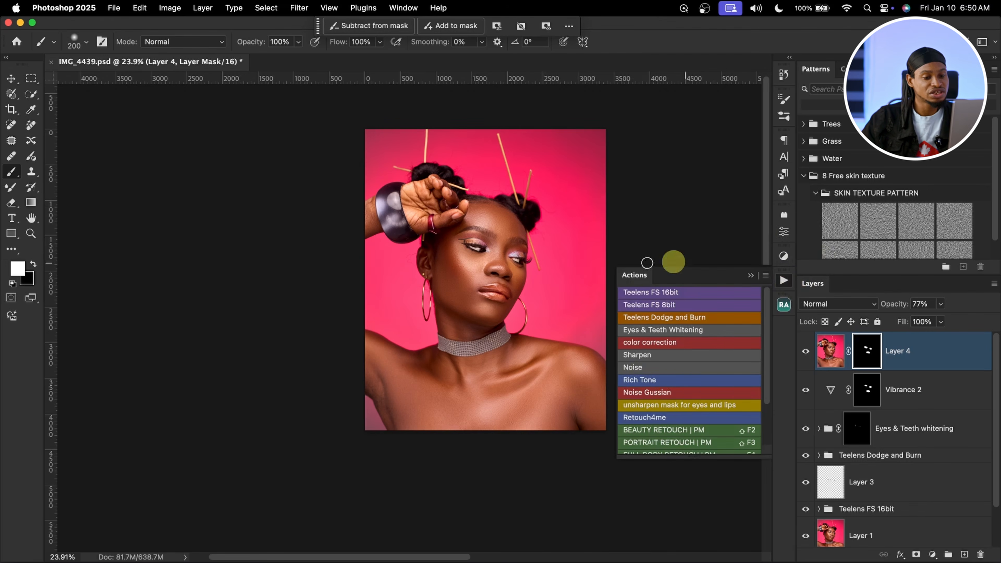
{"action": "left_click", "coordinate": [643, 369]}
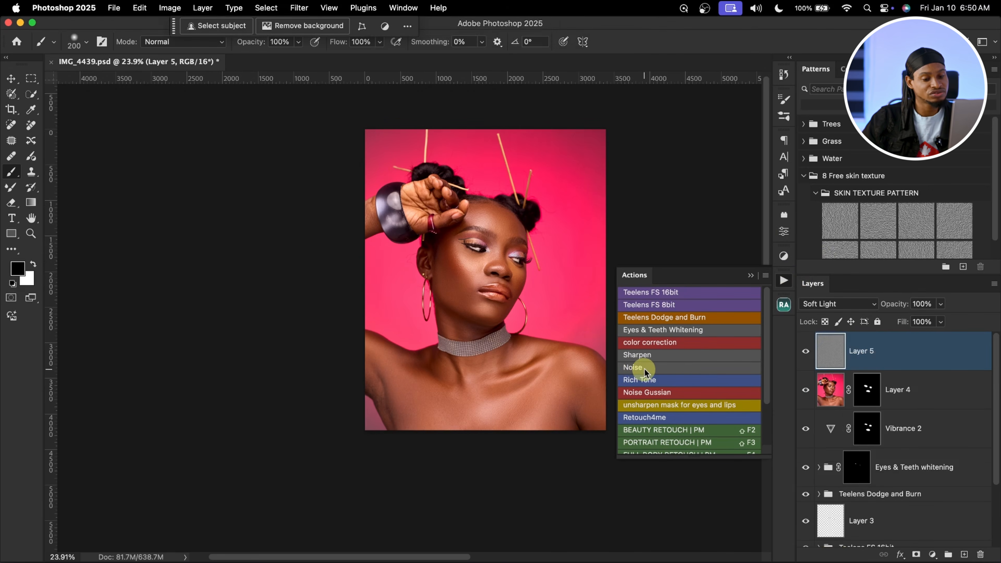
{"action": "left_click", "coordinate": [751, 275]}
Step: Examine the grain on the face close up and lower the noise layer's opacity to 10%
{"action": "key", "text": "z"}
{"action": "mouse_move", "coordinate": [520, 246]}
{"action": "left_mouse_down"}
{"action": "mouse_move", "coordinate": [592, 236]}
{"action": "mouse_move", "coordinate": [544, 214]}
{"action": "left_mouse_up"}
{"action": "left_click_drag", "start_coordinate": [576, 161], "coordinate": [599, 162]}
{"action": "key", "text": "b"}
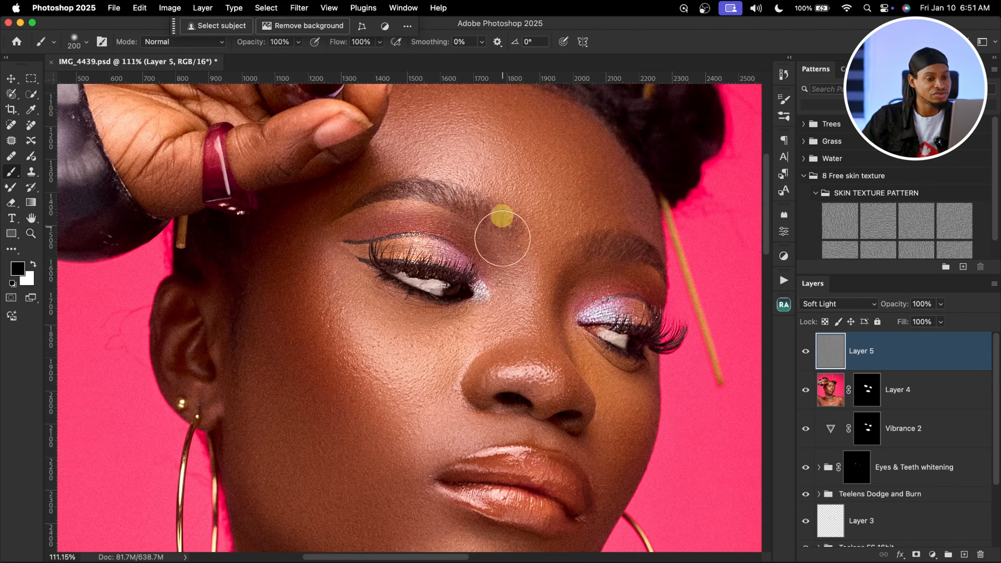
{"action": "key", "text": "z"}
{"action": "left_click_drag", "start_coordinate": [554, 257], "coordinate": [543, 308]}
{"action": "key", "text": "b"}
{"action": "left_click", "coordinate": [941, 304]}
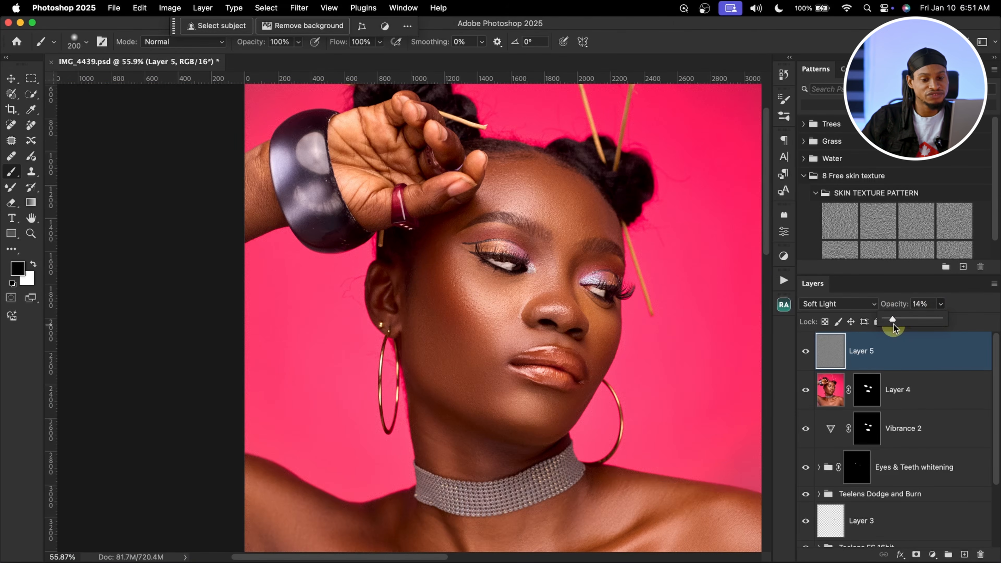
{"action": "left_click_drag", "start_coordinate": [892, 325], "coordinate": [891, 326]}
{"action": "key", "text": "z"}
{"action": "left_click_drag", "start_coordinate": [520, 207], "coordinate": [552, 178]}
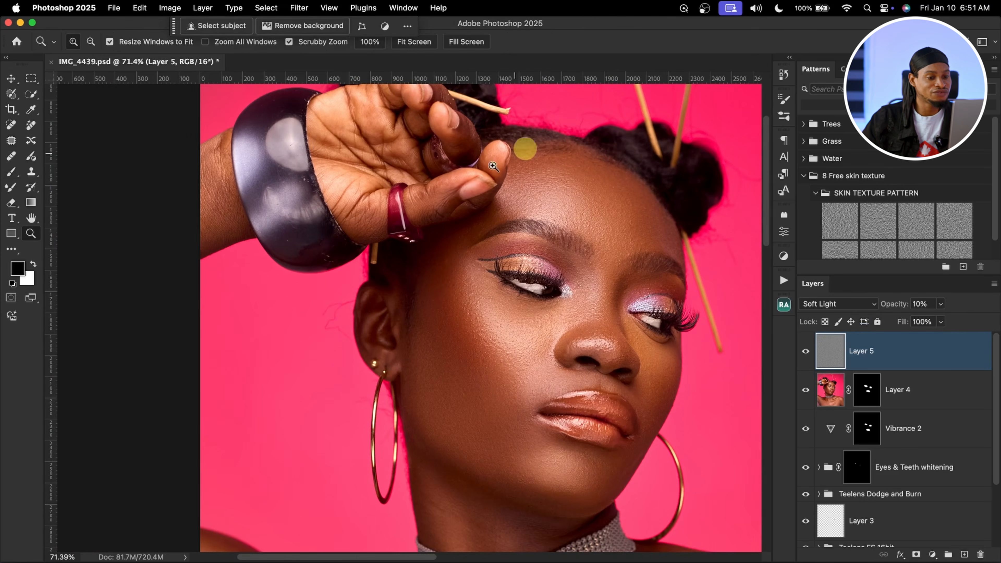
Step: Group all the retouching layers from Layer 5 down to Layer 1, leaving only the Background layer outside the group
{"action": "left_click_drag", "start_coordinate": [587, 288], "coordinate": [545, 265]}
{"action": "key", "text": "b"}
{"action": "left_click_drag", "start_coordinate": [554, 345], "coordinate": [427, 237]}
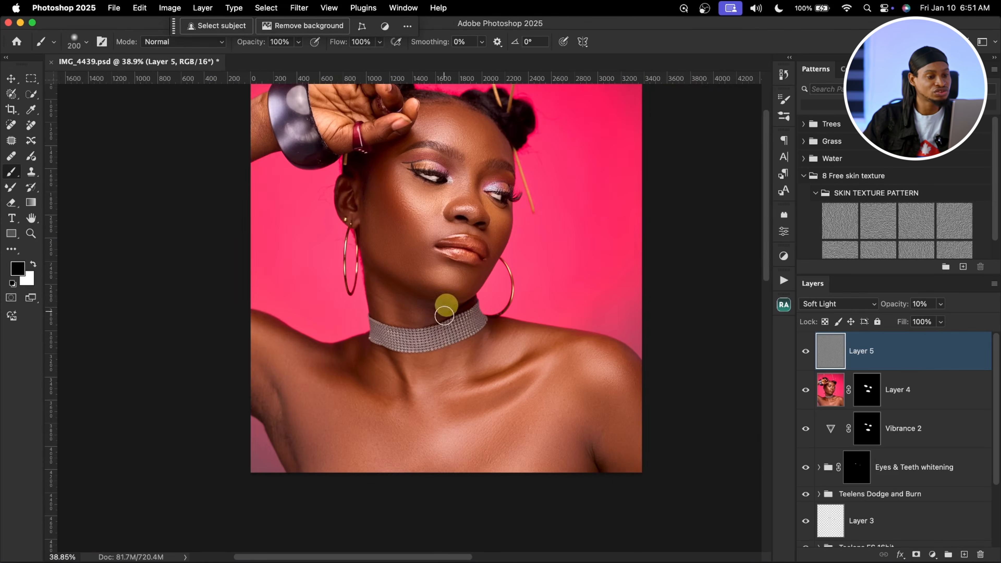
{"action": "key", "text": "z"}
{"action": "left_click_drag", "start_coordinate": [532, 301], "coordinate": [509, 313]}
{"action": "key", "text": "b"}
{"action": "left_click", "coordinate": [806, 354]}
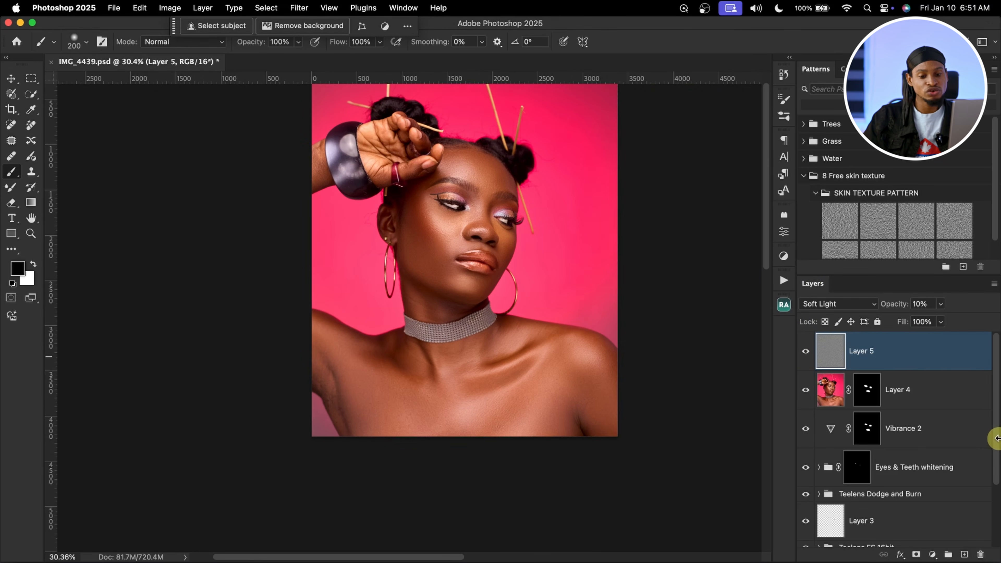
{"action": "scroll", "coordinate": [991, 442], "scroll_direction": "down", "scroll_amount": 5}
{"action": "left_click", "coordinate": [903, 493], "text": "shift"}
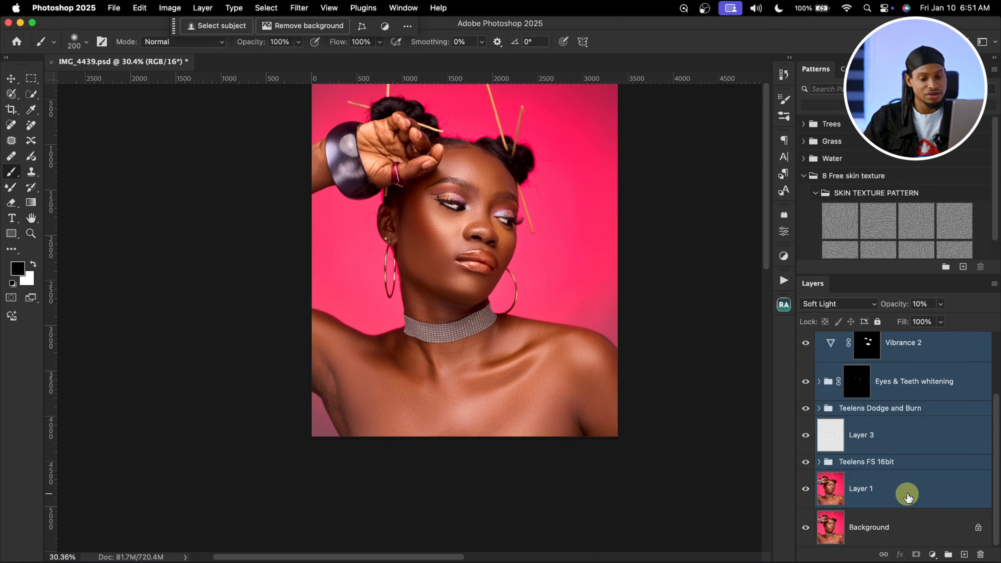
{"action": "key", "text": "super+g"}
Step: Toggle the visibility of the retouching group to compare the edited portrait with the original
{"action": "key", "text": "z"}
{"action": "left_click", "coordinate": [476, 197]}
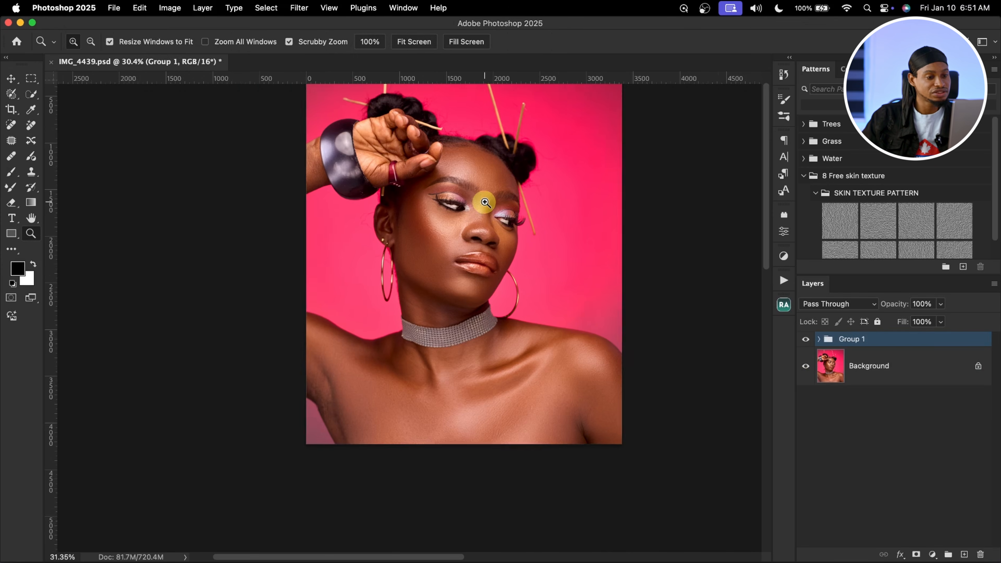
{"action": "key", "text": "b"}
{"action": "left_click", "coordinate": [805, 340]}
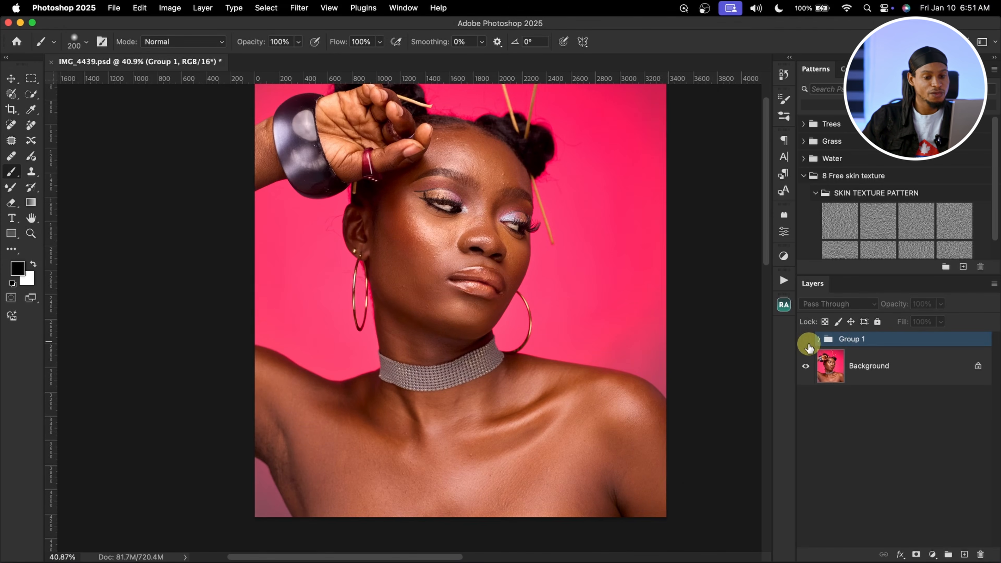
{"action": "left_click", "coordinate": [806, 341]}
{"action": "left_click", "coordinate": [806, 342]}
Step: Examine the original face close up, show the retouching group again to compare, and review the whole portrait
{"action": "key", "text": "z"}
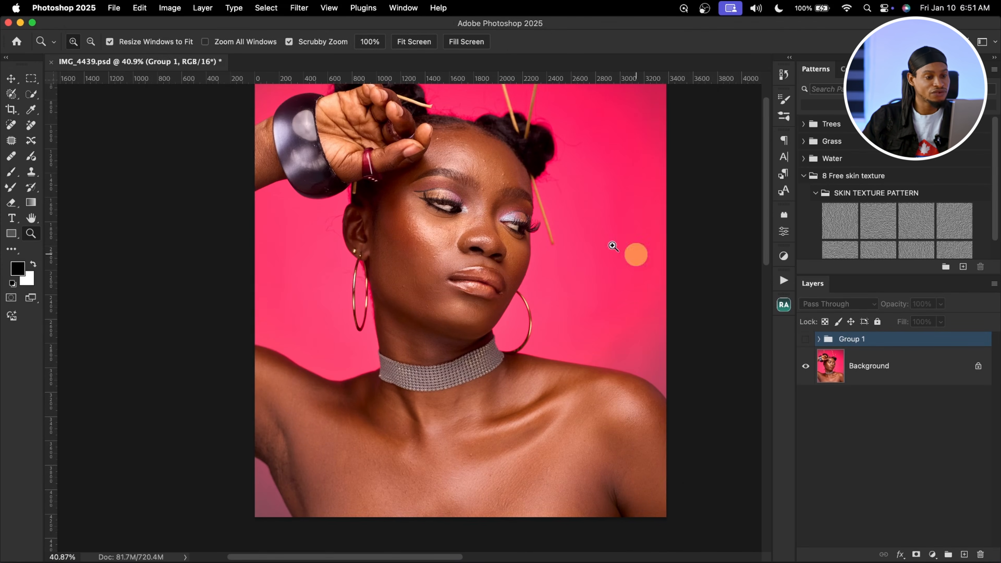
{"action": "left_click_drag", "start_coordinate": [509, 170], "coordinate": [539, 174]}
{"action": "key", "text": "b"}
{"action": "left_click_drag", "start_coordinate": [559, 203], "coordinate": [663, 243]}
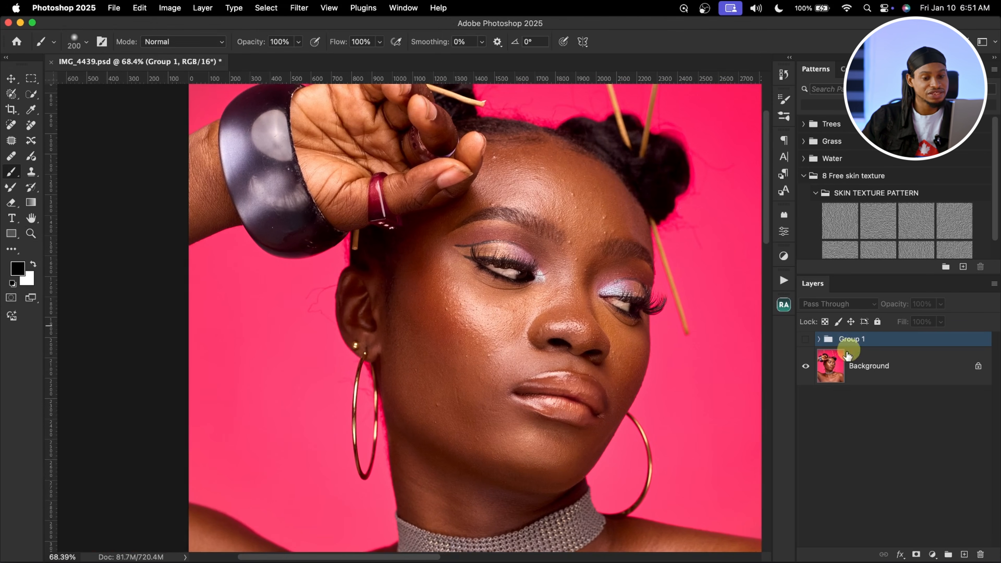
{"action": "left_click", "coordinate": [807, 342]}
{"action": "key", "text": "super+space"}
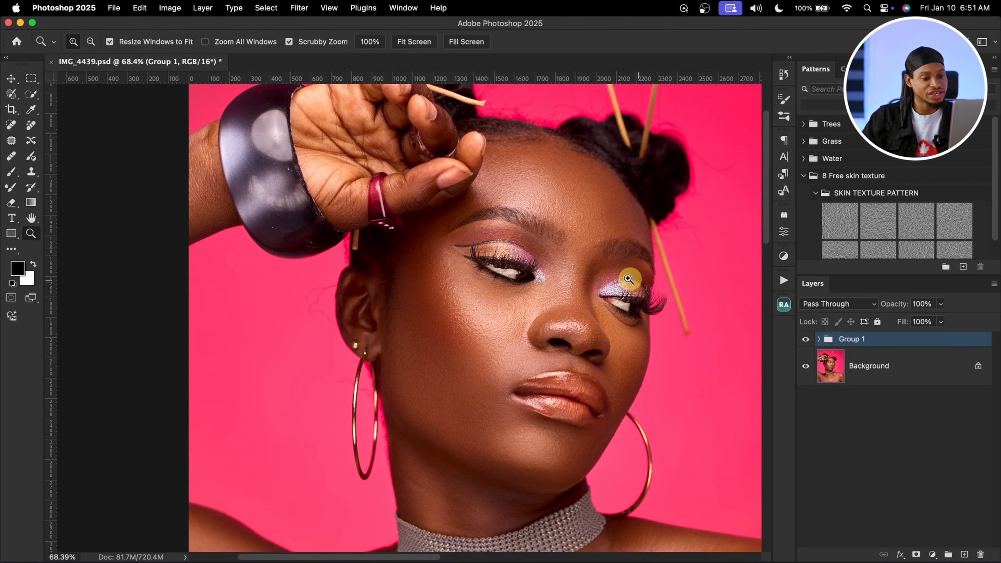
{"action": "mouse_move", "coordinate": [631, 281]}
{"action": "left_mouse_down"}
{"action": "mouse_move", "coordinate": [610, 314]}
{"action": "mouse_move", "coordinate": [501, 314]}
{"action": "mouse_move", "coordinate": [453, 290]}
{"action": "left_mouse_up"}
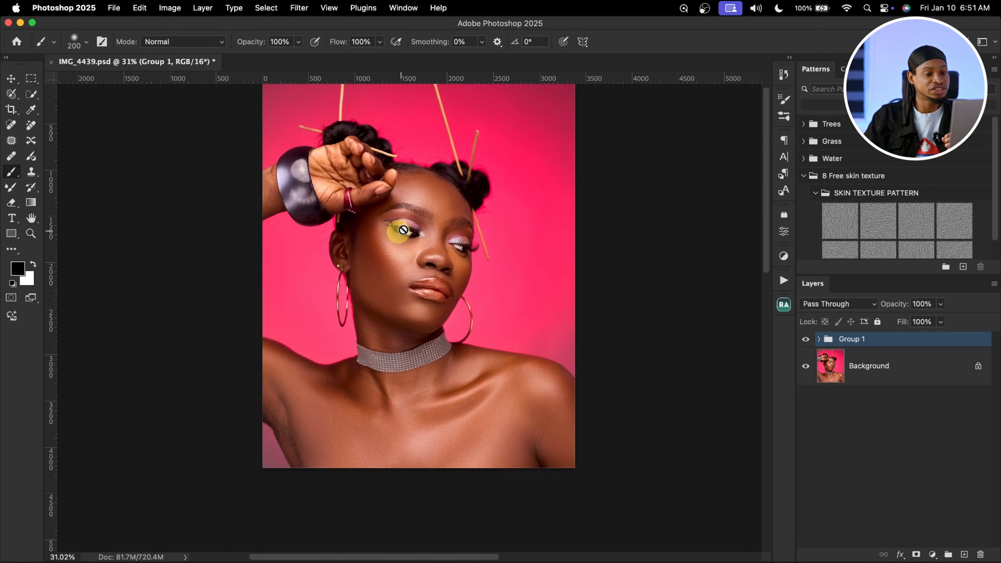